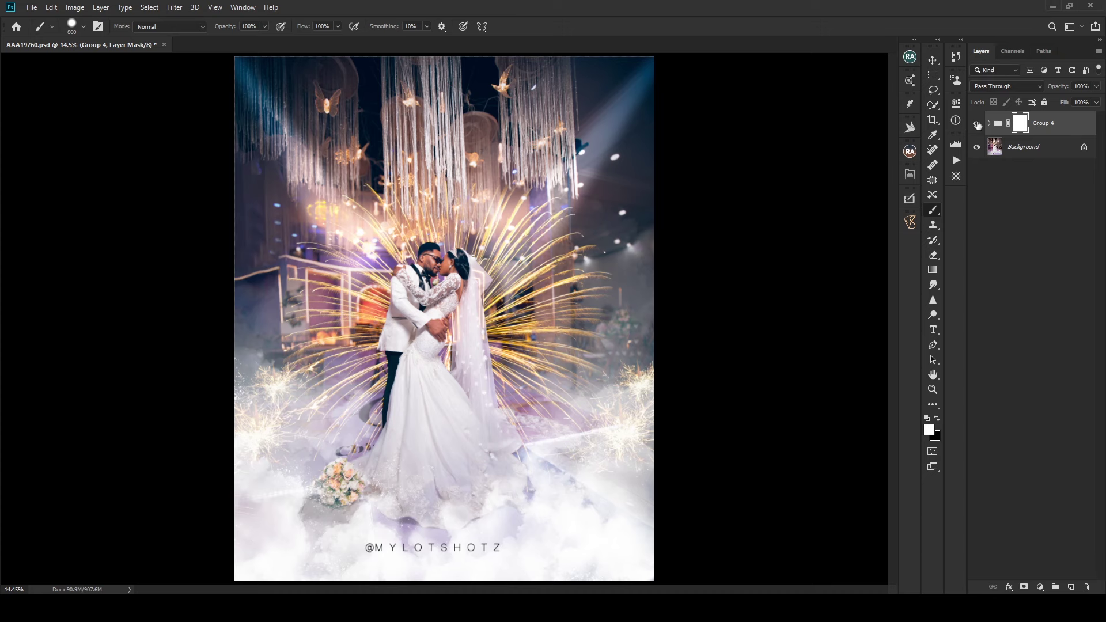
# Step: Compare the photo with and without Group 4, leave the group hidden, and check the couple up close
pyautogui.click(978, 124)
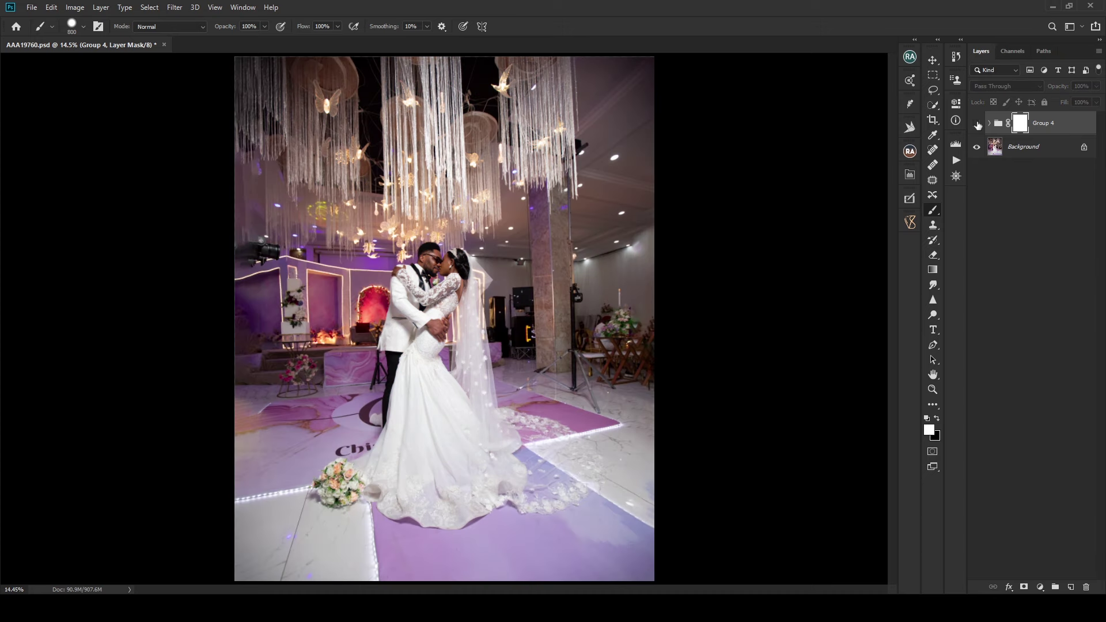
pyautogui.click(978, 123)
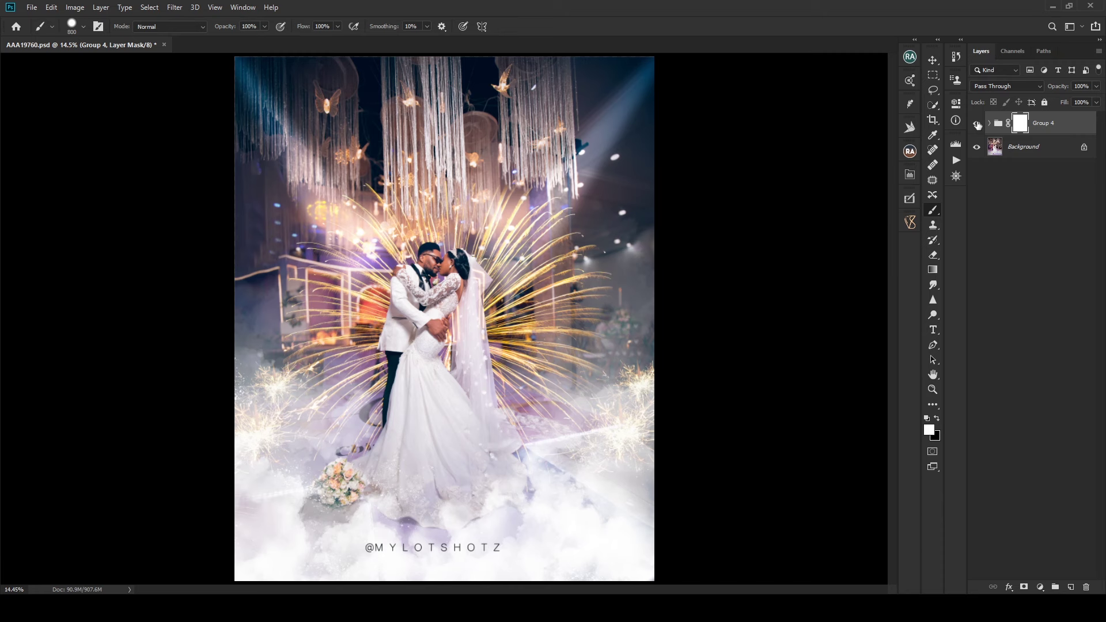
pyautogui.click(977, 124)
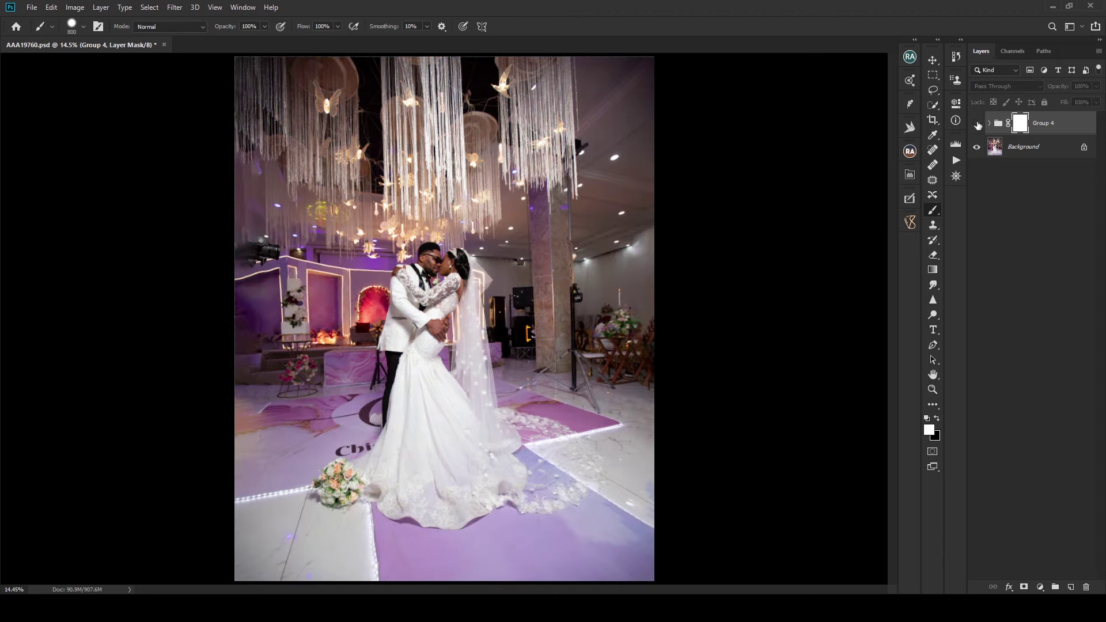
pyautogui.click(978, 124)
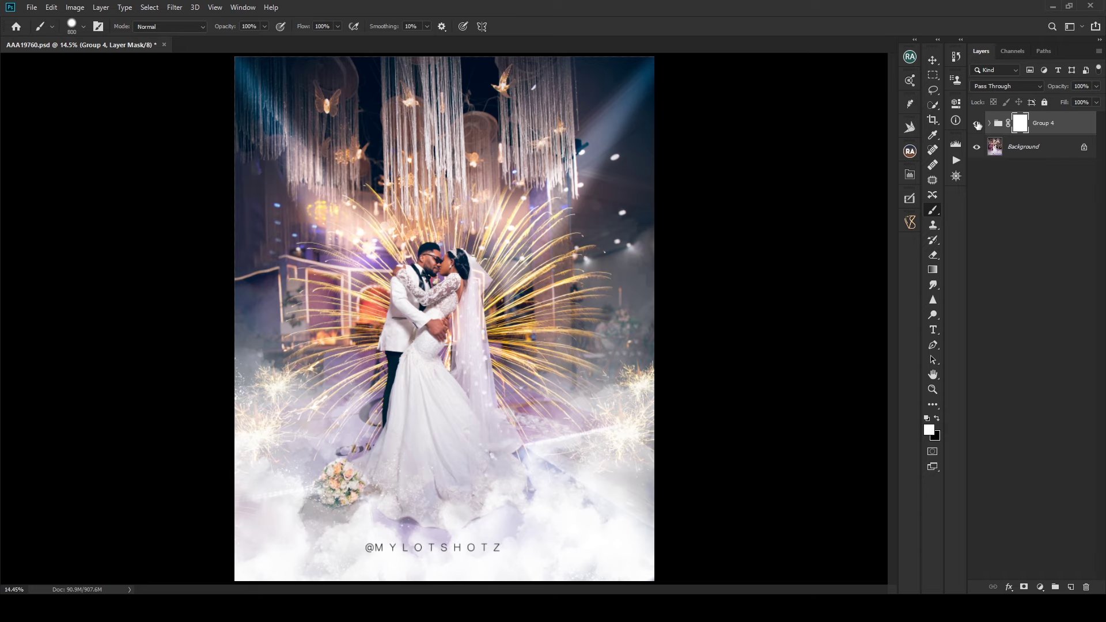
pyautogui.click(978, 124)
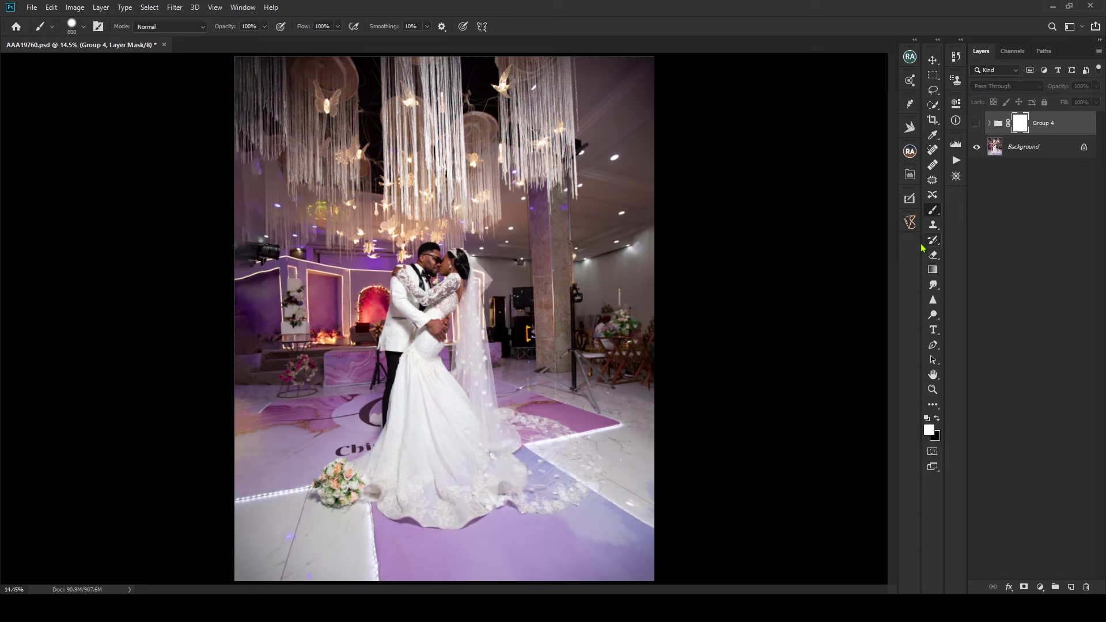
pyautogui.scroll(6, 454, 271)
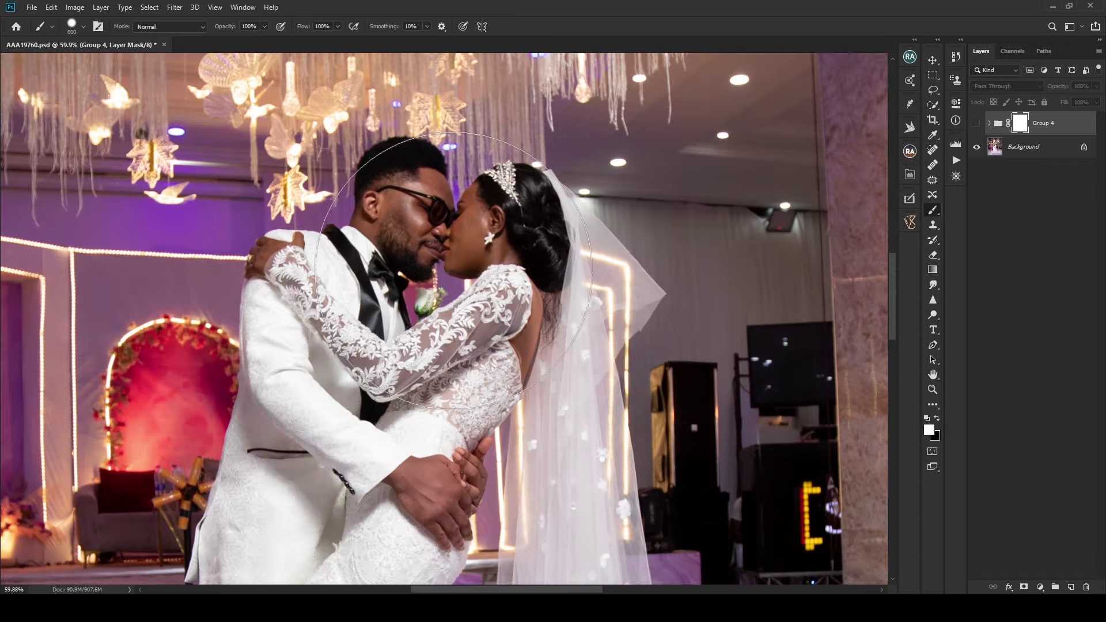
pyautogui.scroll(-1, 454, 270)
pyautogui.scroll(-4, 454, 271)
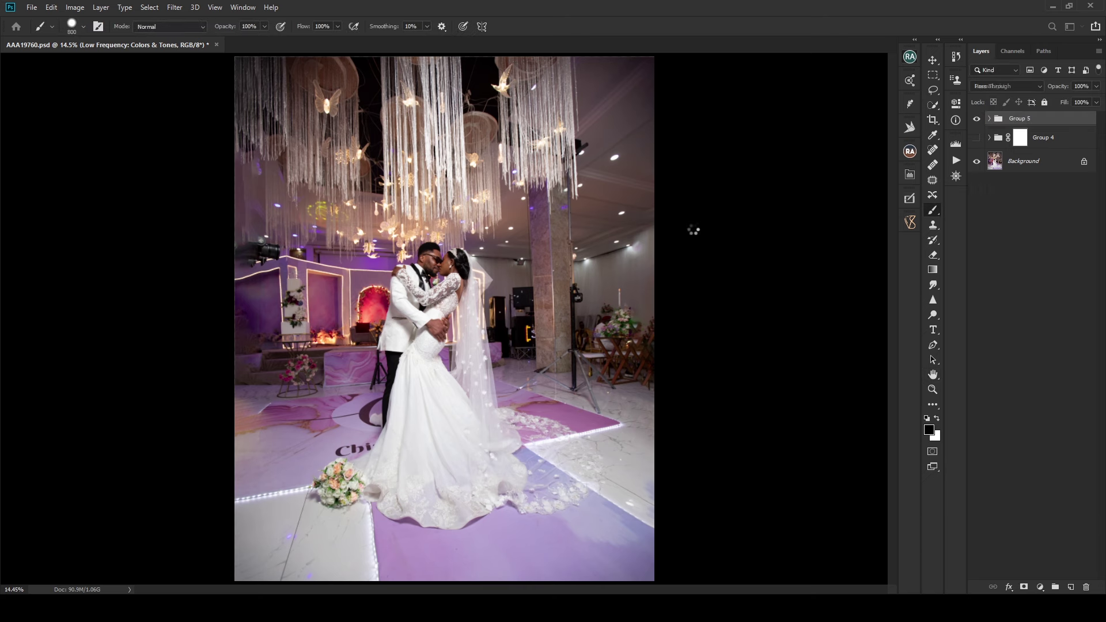
# Step: Expand the Frequency Separation Custom group, select the Correcting Tones layer and hide the High Frequency: Texture layer
pyautogui.click(990, 119)
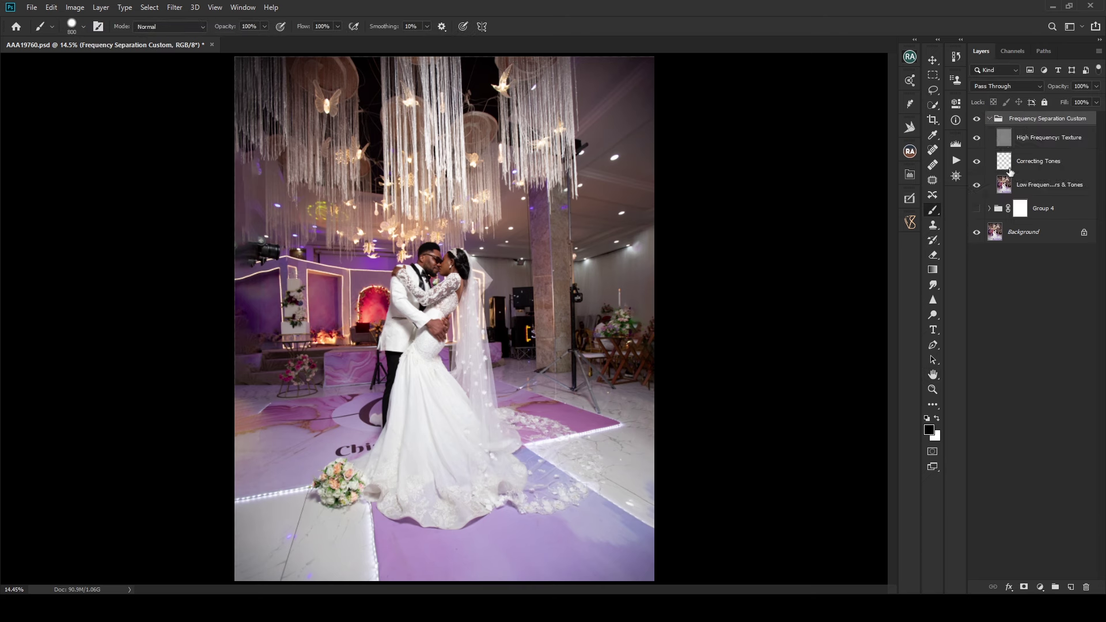
pyautogui.click(1018, 167)
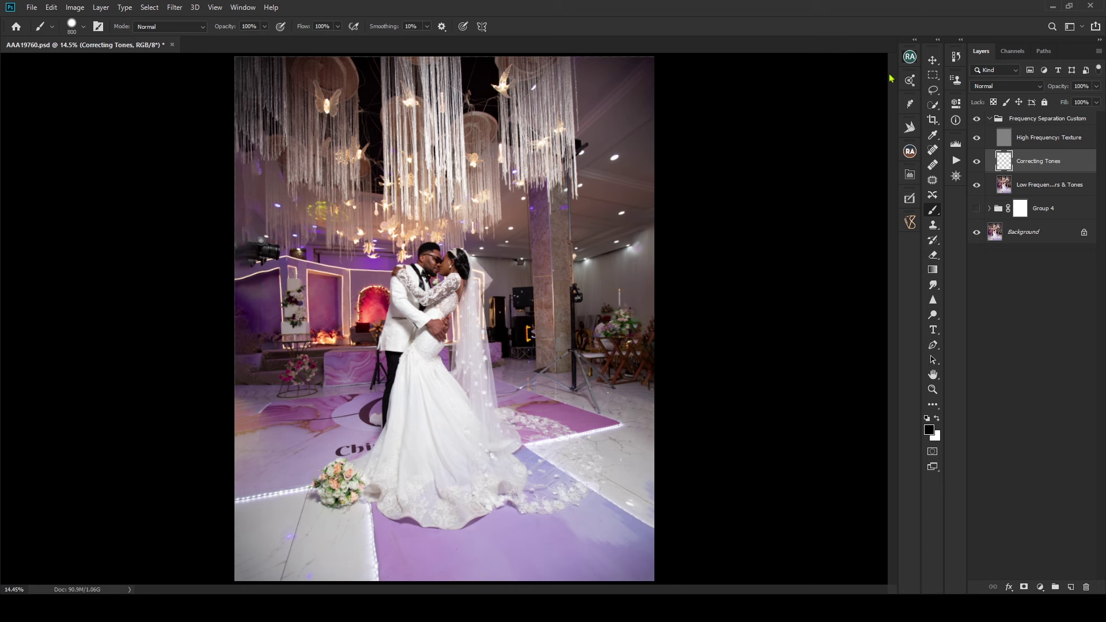
pyautogui.click(977, 137)
pyautogui.scroll(2, 450, 260)
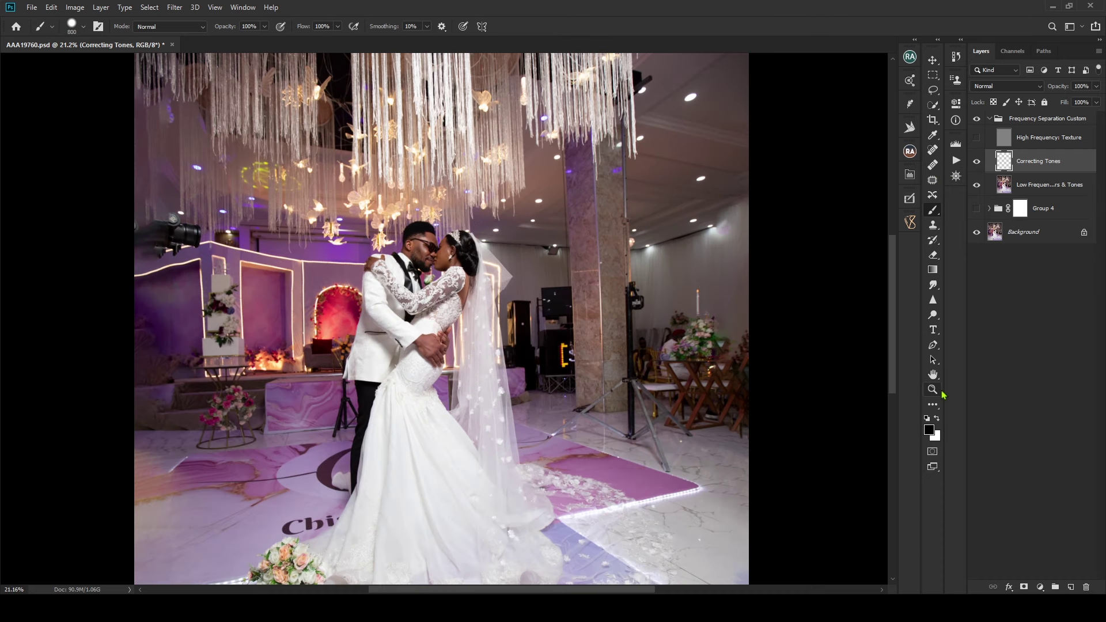
# Step: Choose the Mixer Brush and set its Wet, Load, Mix and Flow to 30%
pyautogui.click(933, 405)
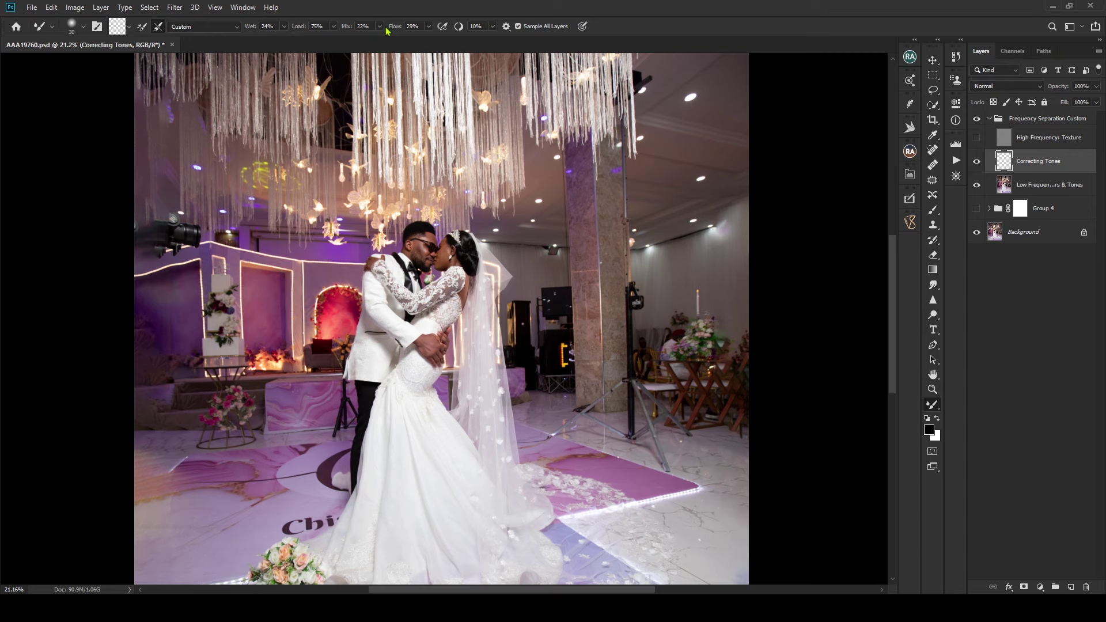
pyautogui.click(326, 28)
pyautogui.write('30')
pyautogui.click(364, 27)
pyautogui.write('3')
pyautogui.click(417, 27)
pyautogui.write('30')
pyautogui.click(275, 27)
pyautogui.write('3')
pyautogui.press('Return')
pyautogui.press('Return')
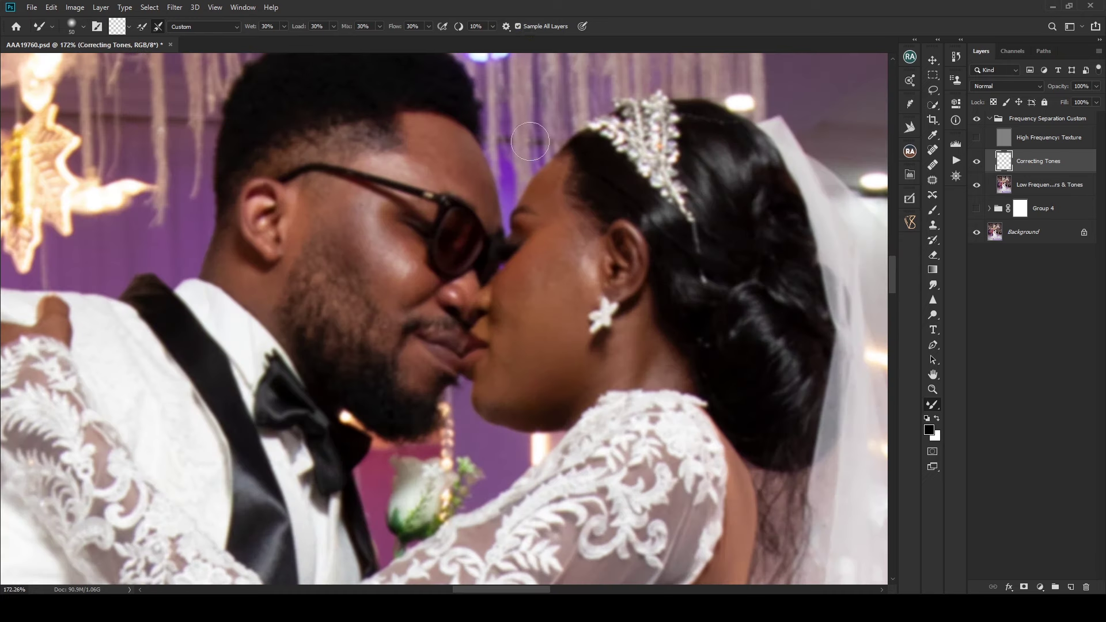
# Step: Make the foreground colour white and blend the skin tones on the groom's forehead and cheek with the Mixer Brush, keeping the texture layer hidden
pyautogui.scroll(1, 535, 208)
pyautogui.scroll(-1, 546, 198)
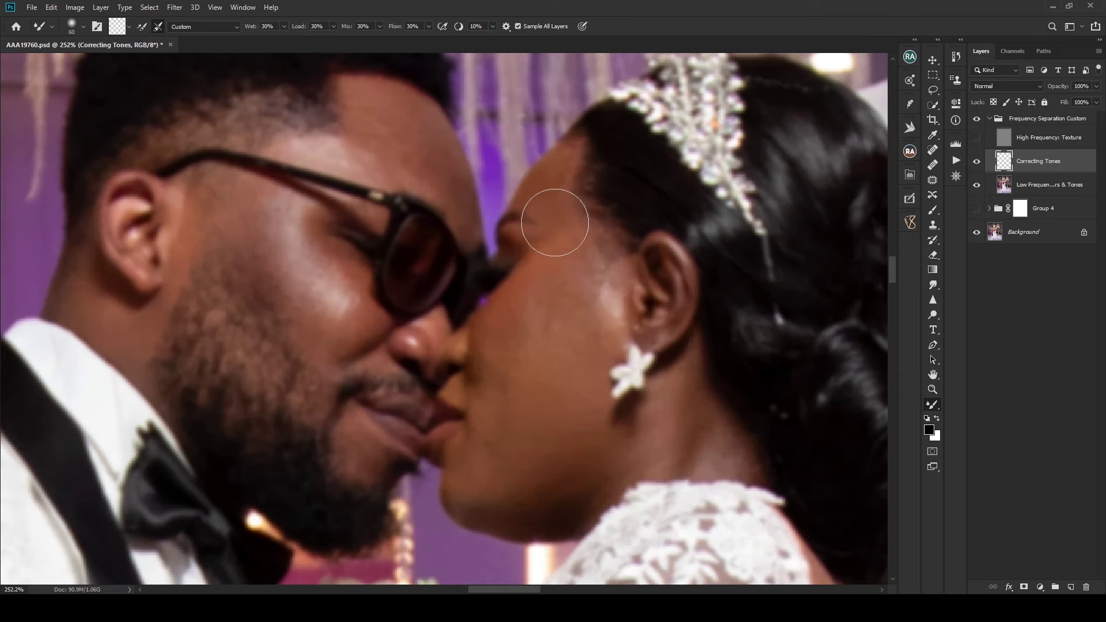
pyautogui.scroll(-1, 556, 208)
pyautogui.click(977, 138)
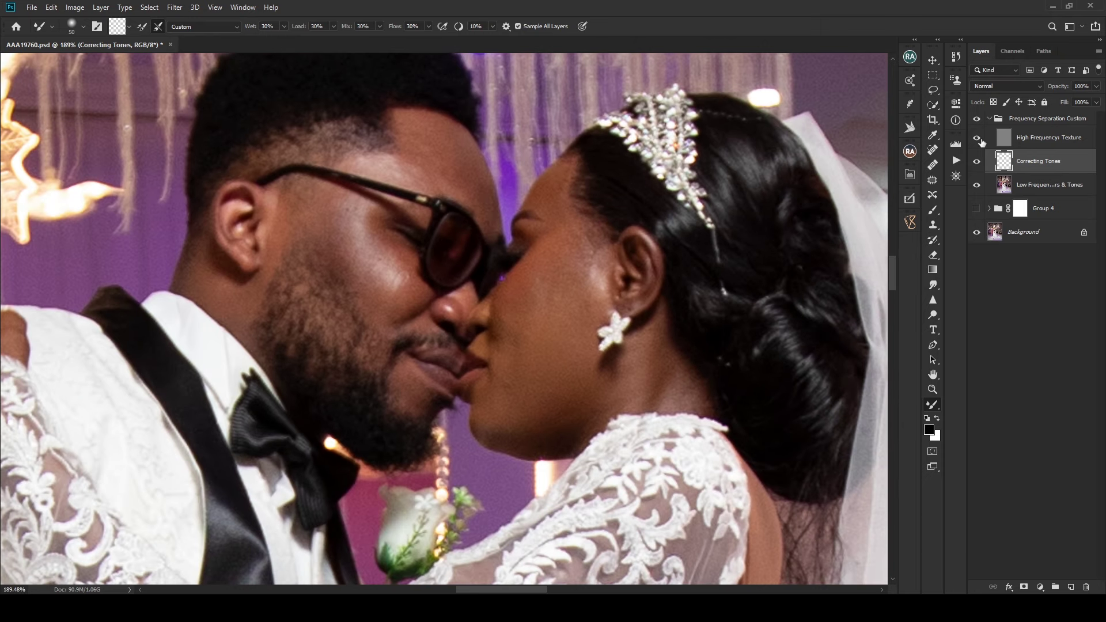
pyautogui.press('[')
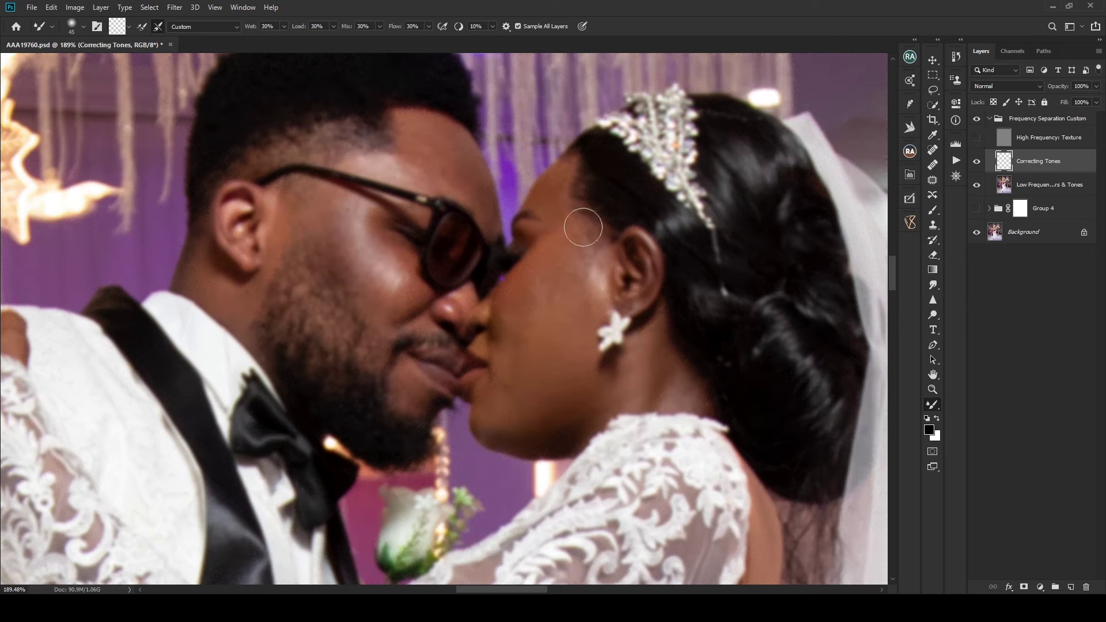
pyautogui.click(937, 418)
pyautogui.press(']')
pyautogui.press(']')
pyautogui.press('[')
pyautogui.press(']')
pyautogui.press(']')
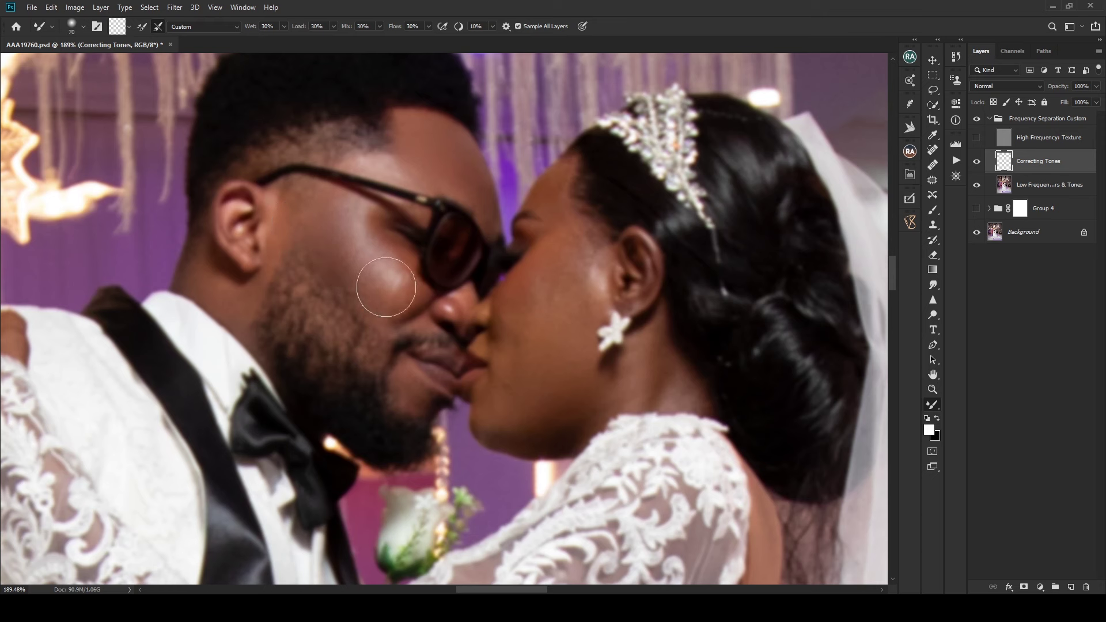
pyautogui.press('[')
pyautogui.press('[')
pyautogui.press(']')
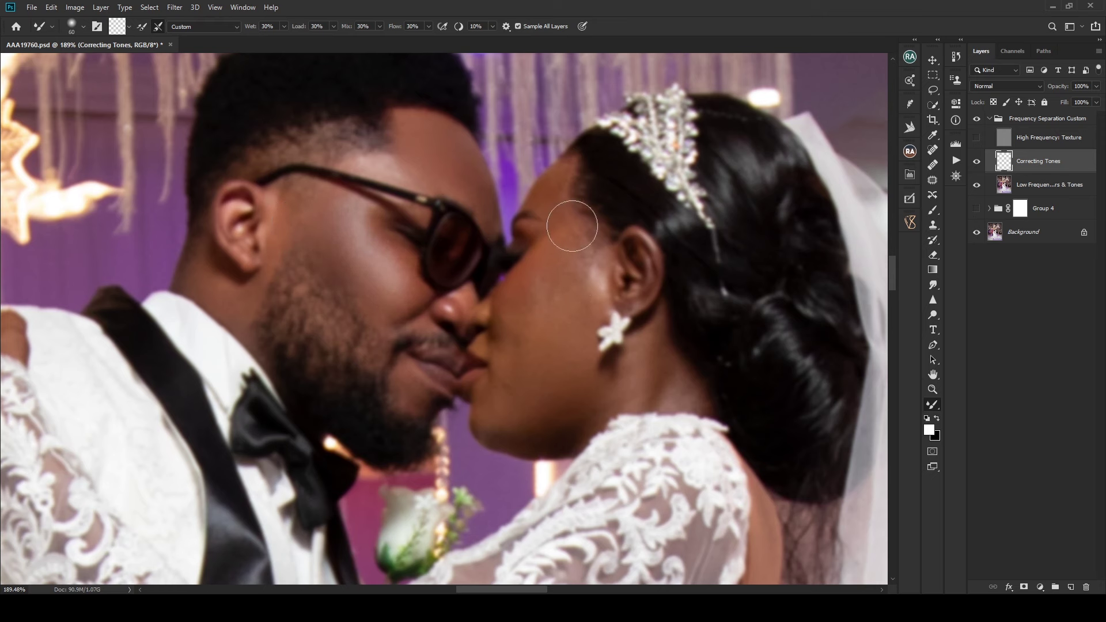
# Step: Blend the uneven skin tones on the bride's temple, cheek and jaw with the Mixer Brush
pyautogui.moveTo(573, 222)
pyautogui.mouseDown()
pyautogui.moveTo(558, 197)
pyautogui.moveTo(558, 267)
pyautogui.mouseUp()
pyautogui.moveTo(543, 311)
pyautogui.mouseDown()
pyautogui.moveTo(516, 328)
pyautogui.moveTo(524, 323)
pyautogui.mouseUp()
pyautogui.press('[')
pyautogui.press('[')
pyautogui.press(']')
pyautogui.moveTo(509, 338)
pyautogui.mouseDown()
pyautogui.moveTo(534, 405)
pyautogui.moveTo(519, 387)
pyautogui.moveTo(515, 401)
pyautogui.moveTo(547, 412)
pyautogui.moveTo(595, 376)
pyautogui.moveTo(574, 368)
pyautogui.moveTo(607, 376)
pyautogui.mouseUp()
pyautogui.press(']')
# Step: Smooth the skin tones of the bride's hand on the groom's shoulder using a smaller Mixer Brush of about 25 px
pyautogui.hotkey('ctrl', '0')
pyautogui.scroll(5, 410, 472)
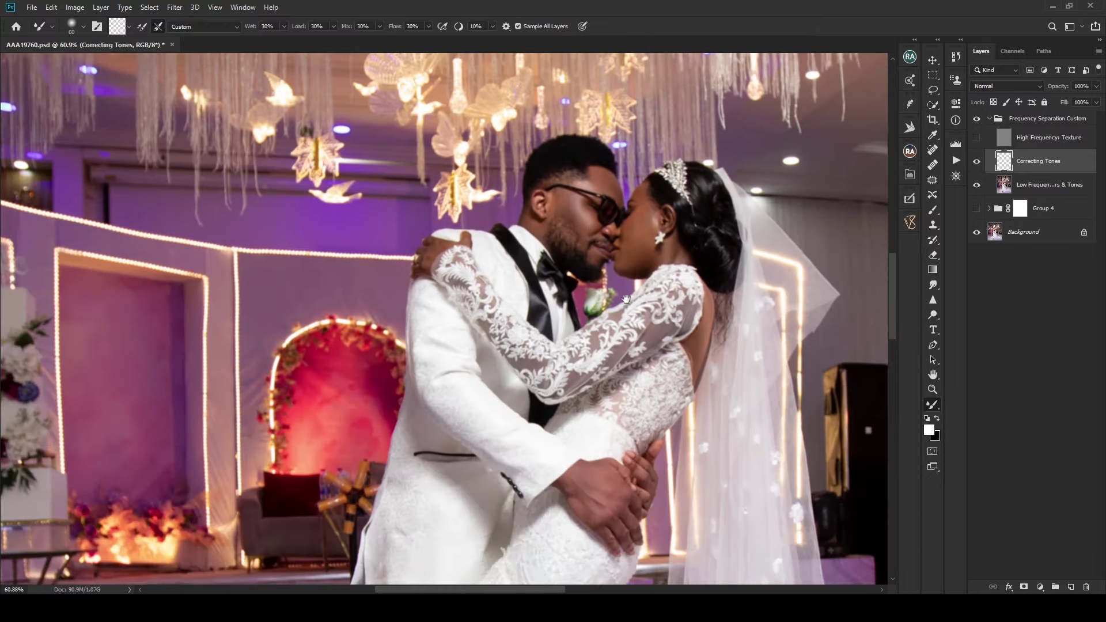
pyautogui.press('[')
pyautogui.press('[')
pyautogui.press('[')
pyautogui.press('[')
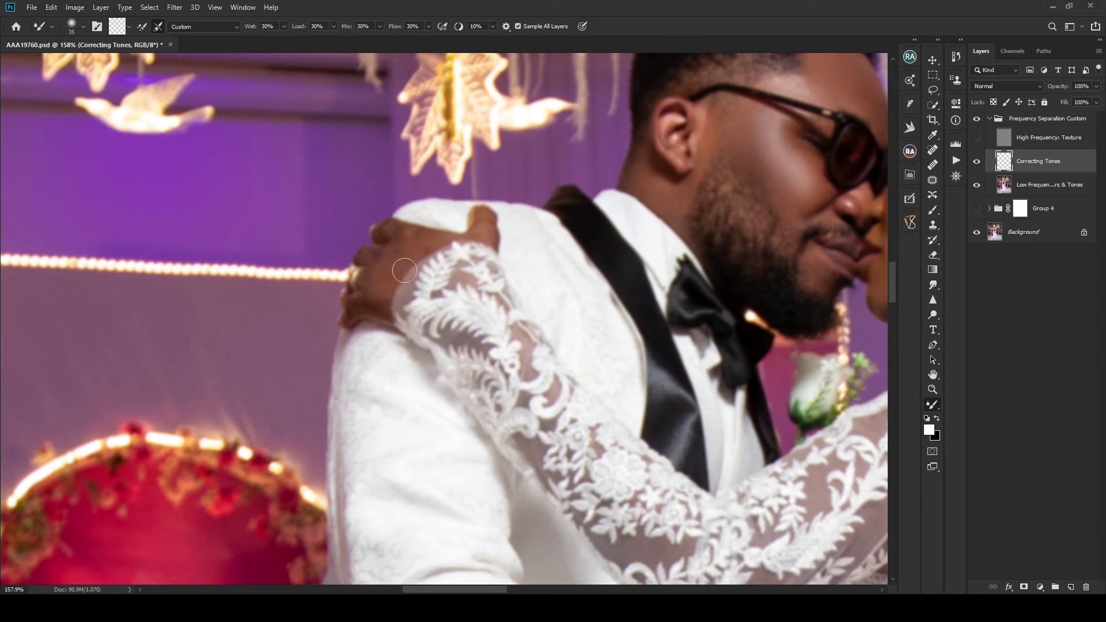
pyautogui.scroll(-5, 381, 267)
pyautogui.press('[')
pyautogui.scroll(-5, 579, 383)
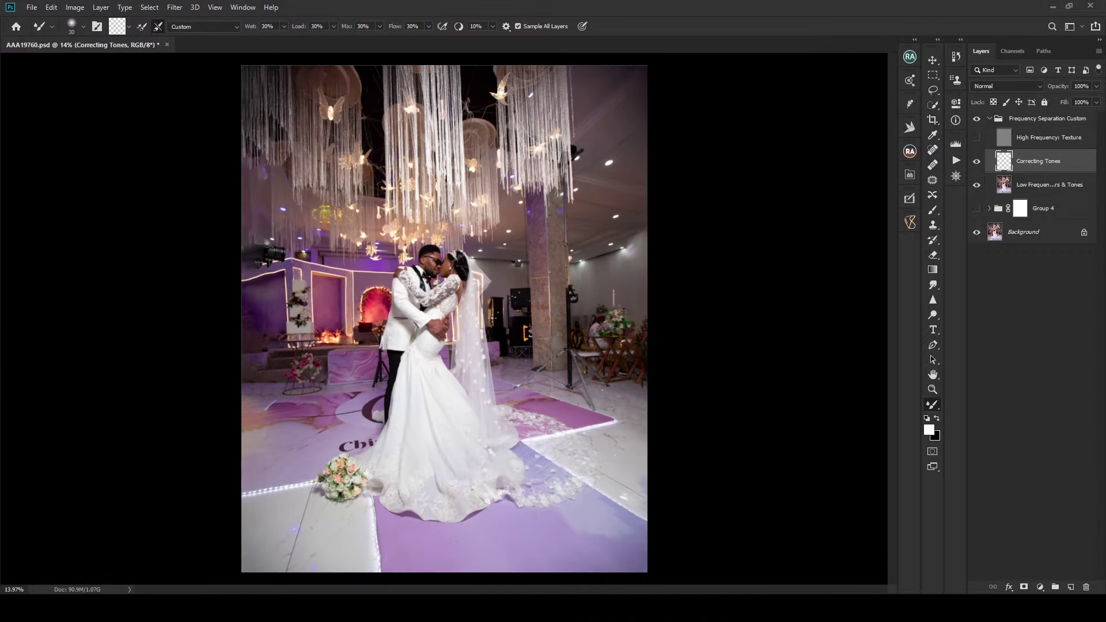
# Step: Blend the skin tones on the back of the groom's hand at the bride's waist with a Mixer Brush of about 70 px
pyautogui.scroll(8, 471, 319)
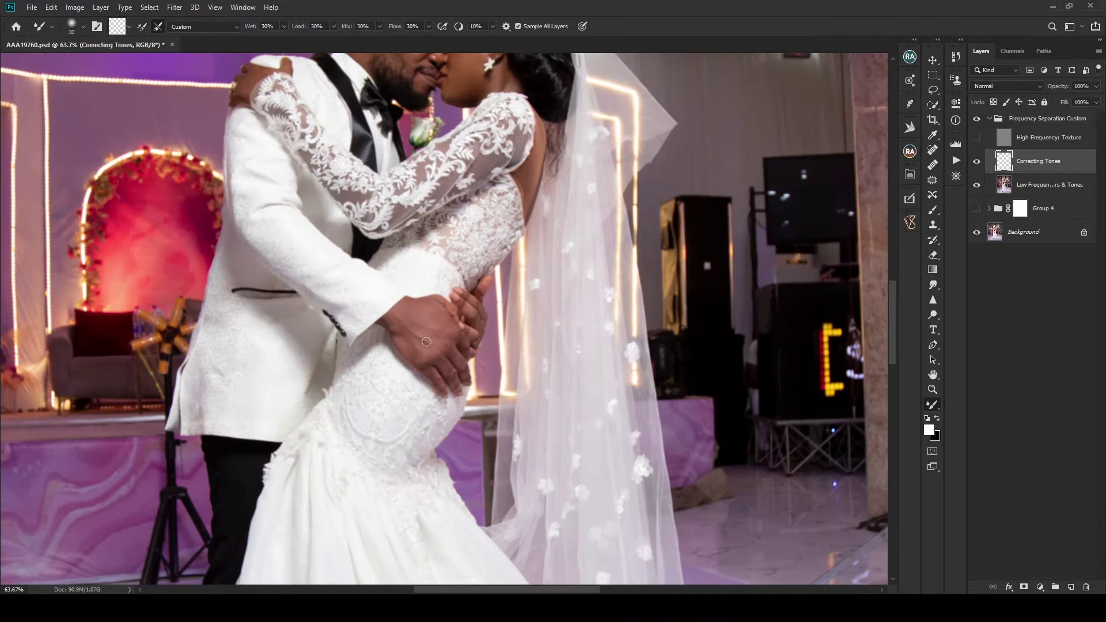
pyautogui.scroll(2, 427, 342)
pyautogui.press(']')
pyautogui.press(']')
pyautogui.press(']')
pyautogui.press(']')
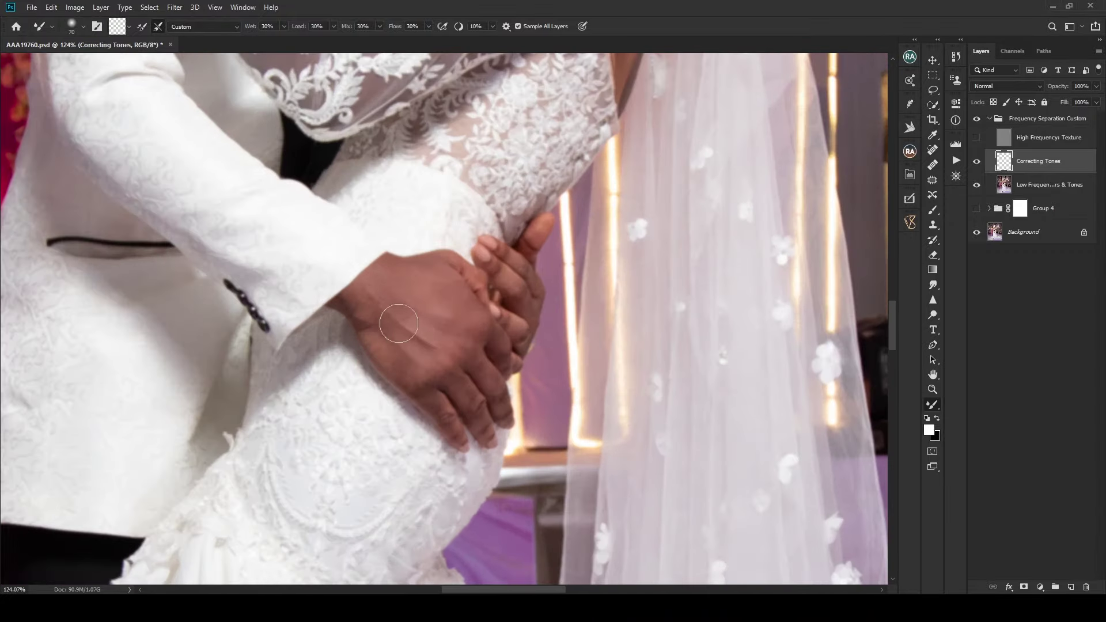
pyautogui.moveTo(389, 319)
pyautogui.mouseDown()
pyautogui.moveTo(425, 358)
pyautogui.moveTo(378, 297)
pyautogui.moveTo(422, 317)
pyautogui.mouseUp()
pyautogui.press('[')
pyautogui.press('[')
pyautogui.press('[')
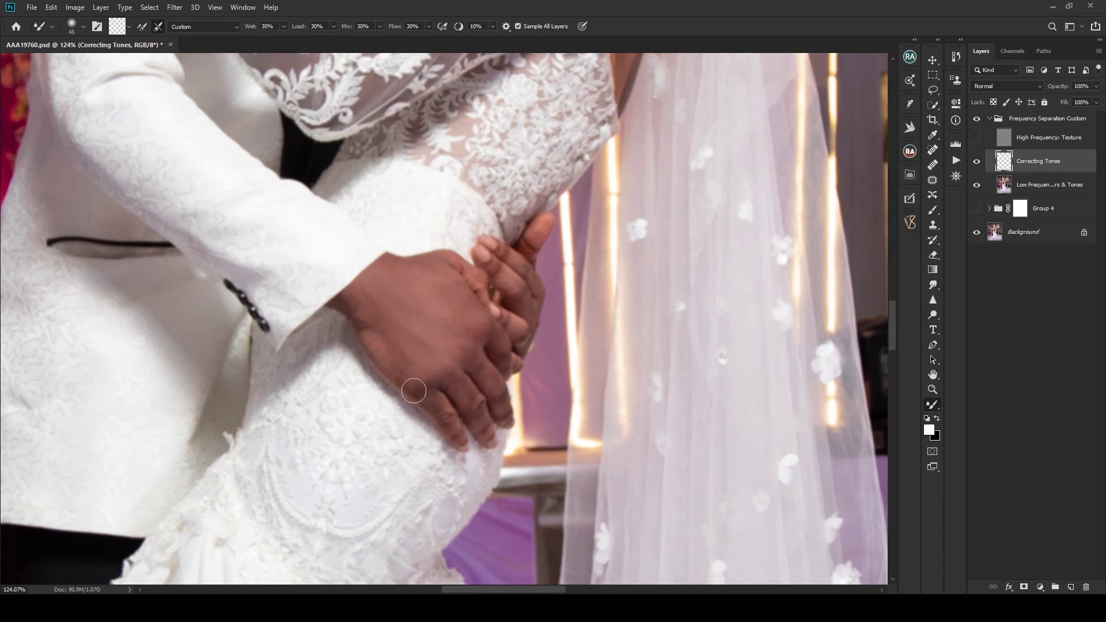
# Step: Blend the remaining tones on the knuckles and fingers of the hands at the bride's waist, adjusting the Mixer Brush size as needed
pyautogui.press(']')
pyautogui.press('[')
pyautogui.press(']')
pyautogui.press('[')
pyautogui.press('[')
pyautogui.press(']')
pyautogui.press(']')
pyautogui.press(']')
pyautogui.press(']')
pyautogui.press(']')
pyautogui.press('[')
pyautogui.press('[')
pyautogui.press('[')
pyautogui.press('[')
pyautogui.press(']')
pyautogui.scroll(-2, 539, 340)
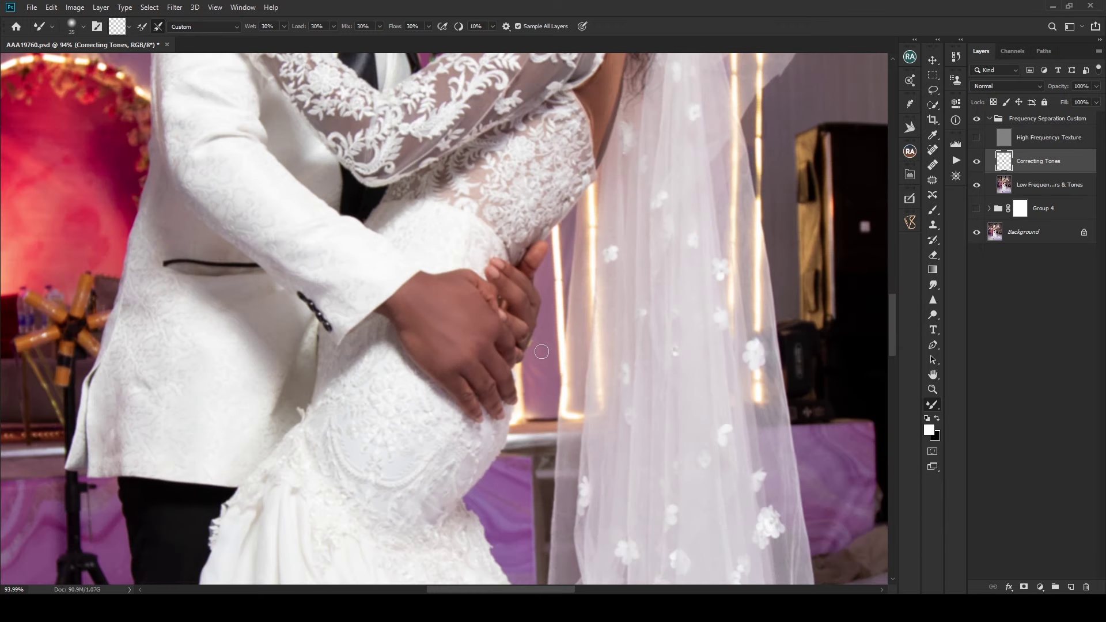
# Step: Show the High Frequency: Texture layer again, compare the retouch with the original, and collapse the Frequency Separation Custom group
pyautogui.hotkey('ctrl', '0')
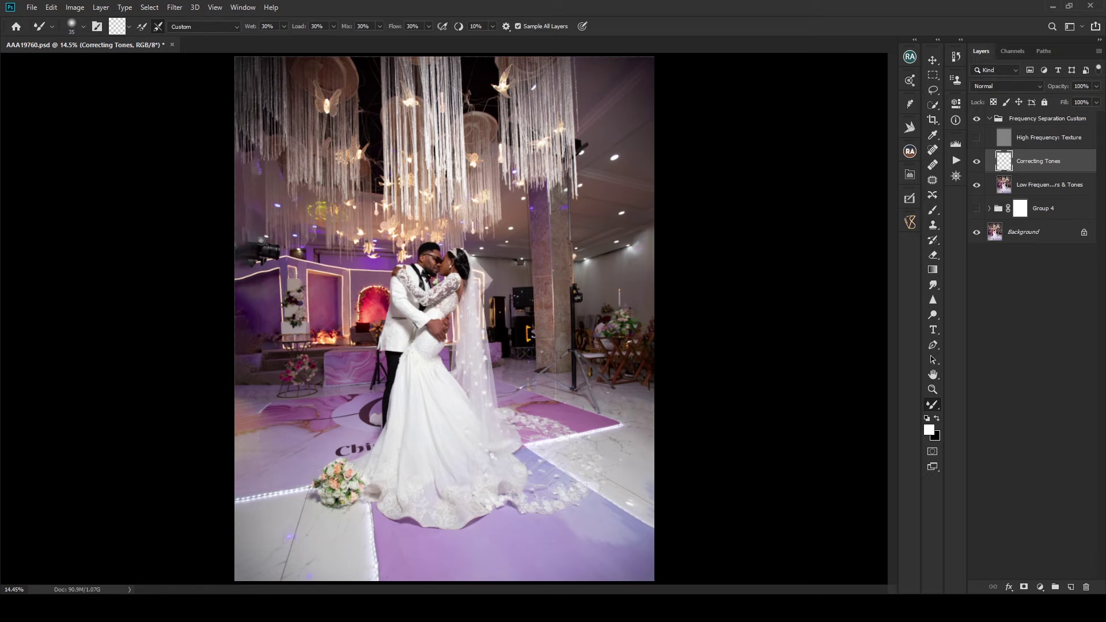
pyautogui.scroll(5, 438, 294)
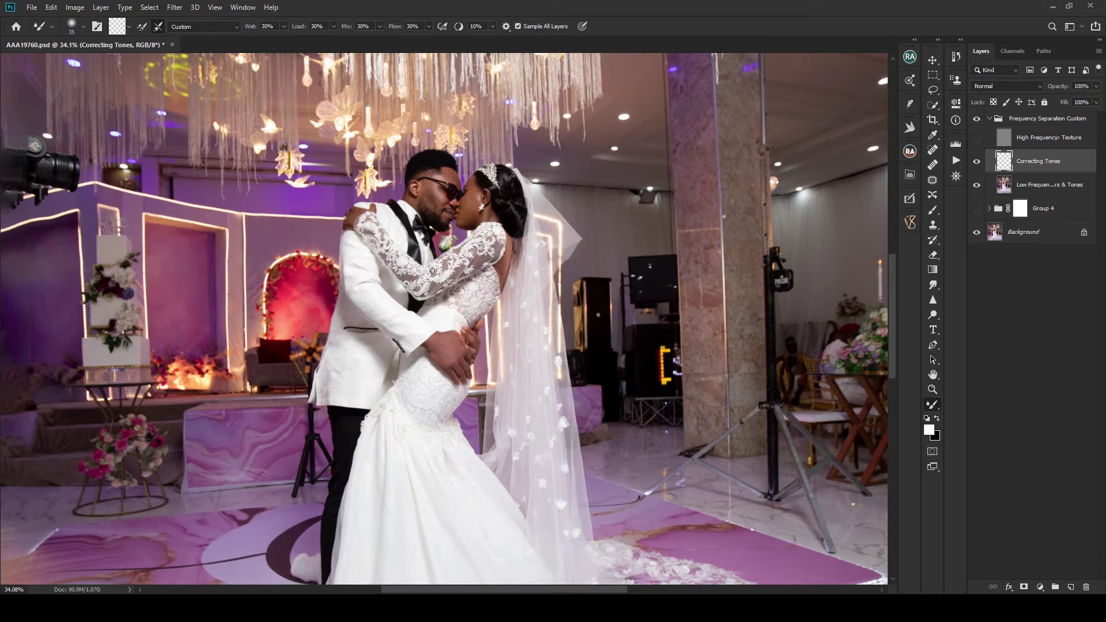
pyautogui.scroll(-2, 529, 254)
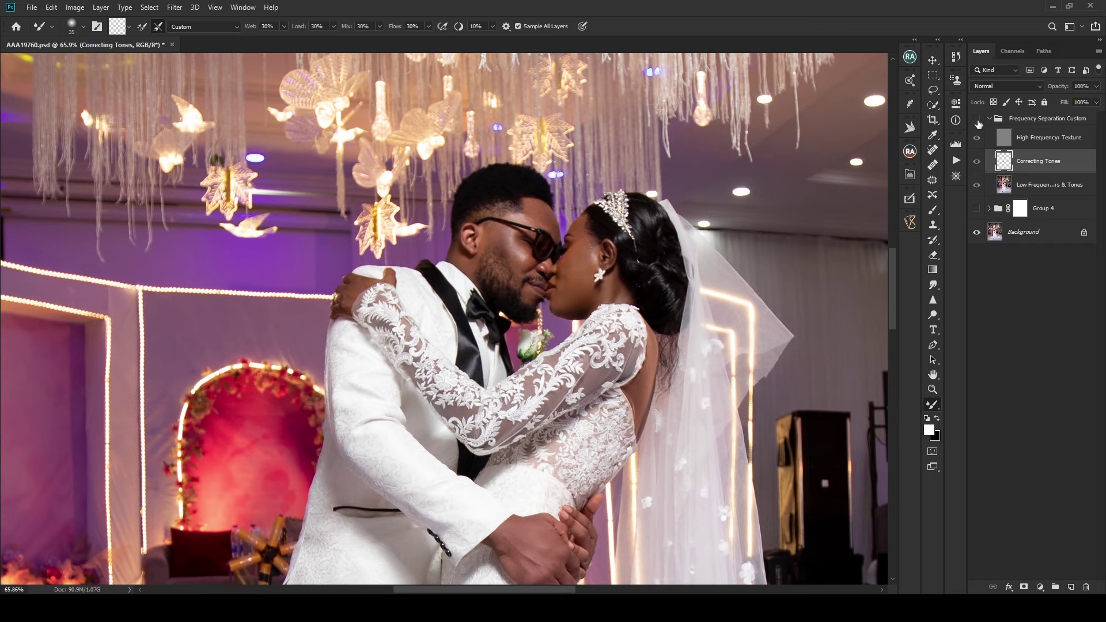
pyautogui.hotkey('ctrl', '0')
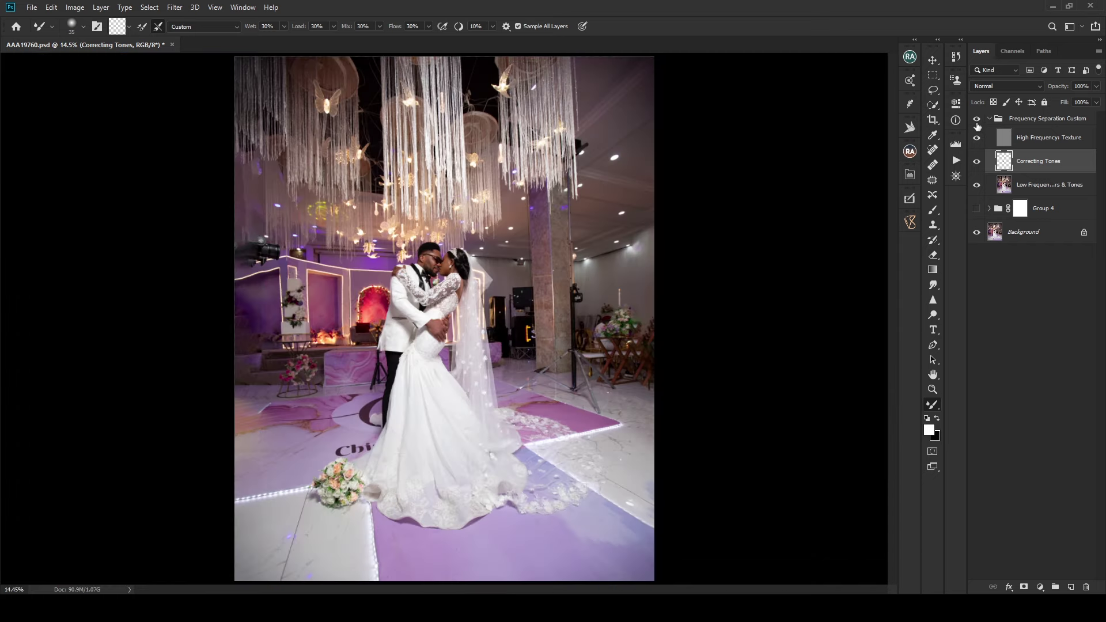
pyautogui.click(990, 119)
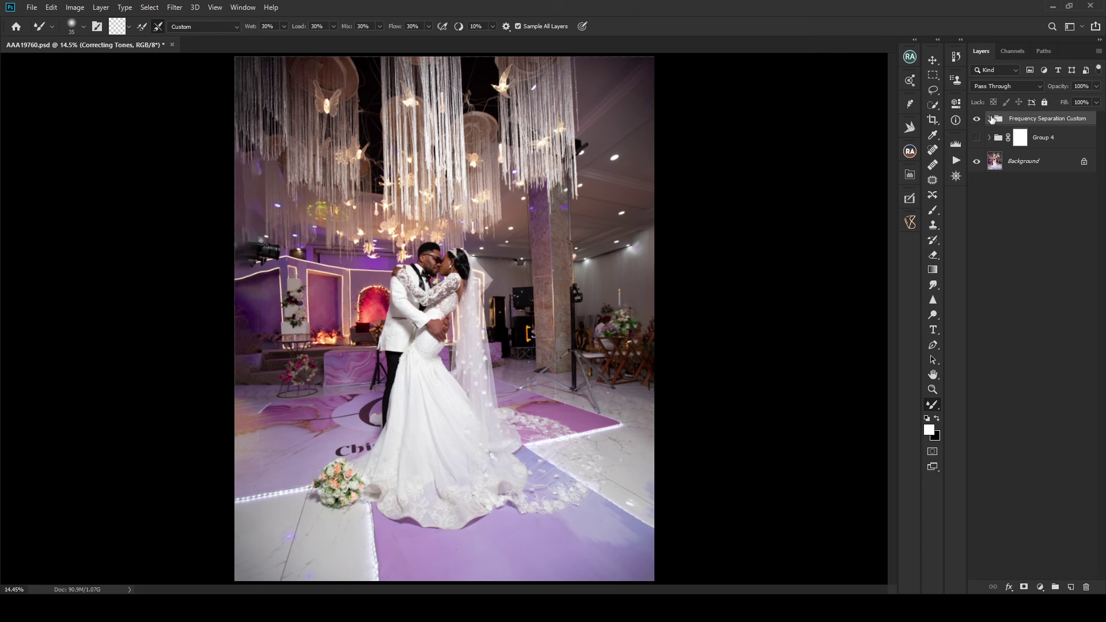
# Step: Straighten the photo with a slight rotation using the Crop tool at the 4:5 ratio, and apply the crop
pyautogui.click(933, 120)
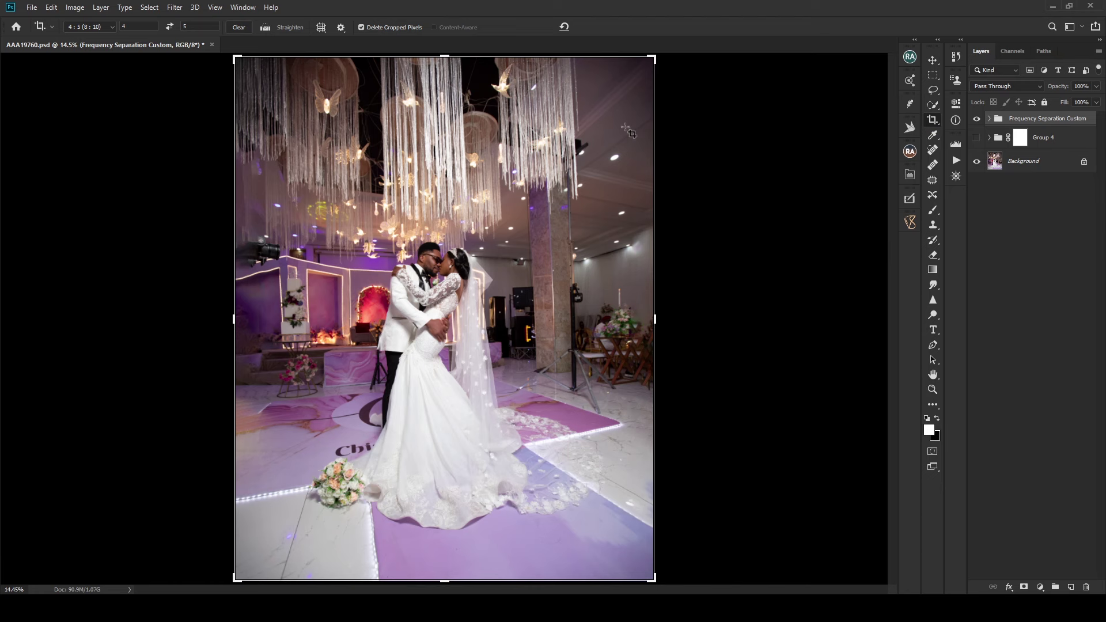
pyautogui.moveTo(681, 68); pyautogui.dragTo(684, 76)
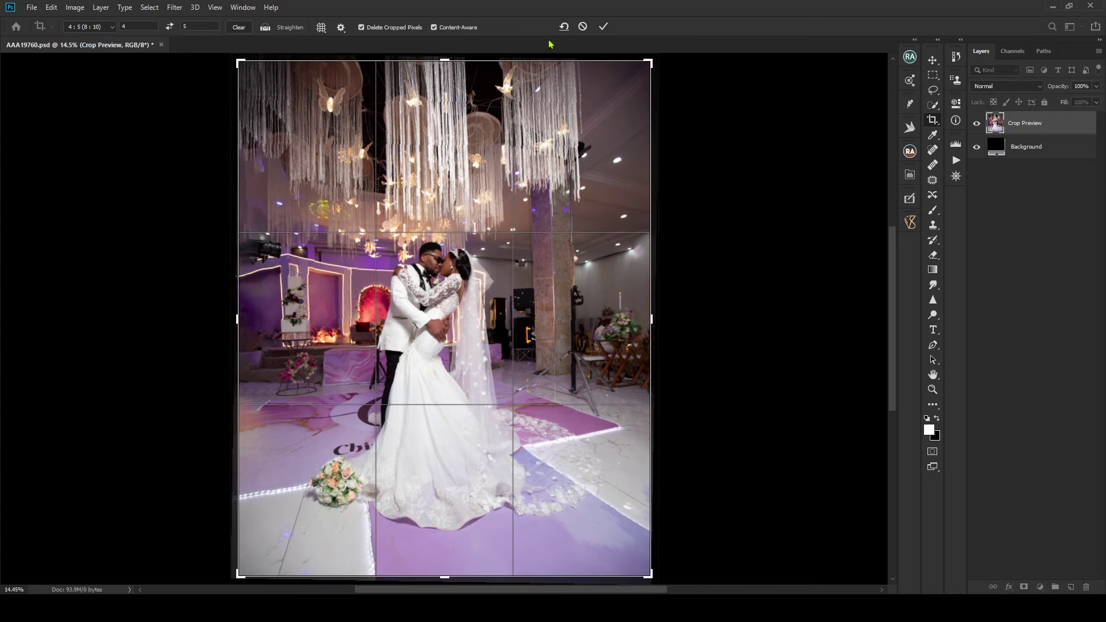
pyautogui.click(610, 30)
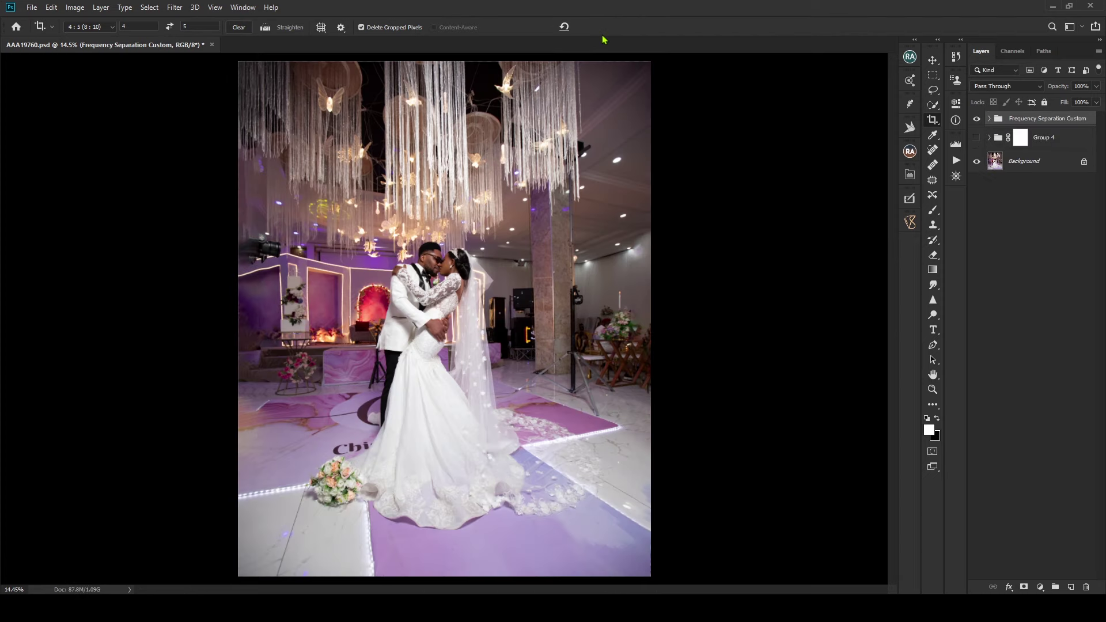
pyautogui.hotkey('ctrl', '0')
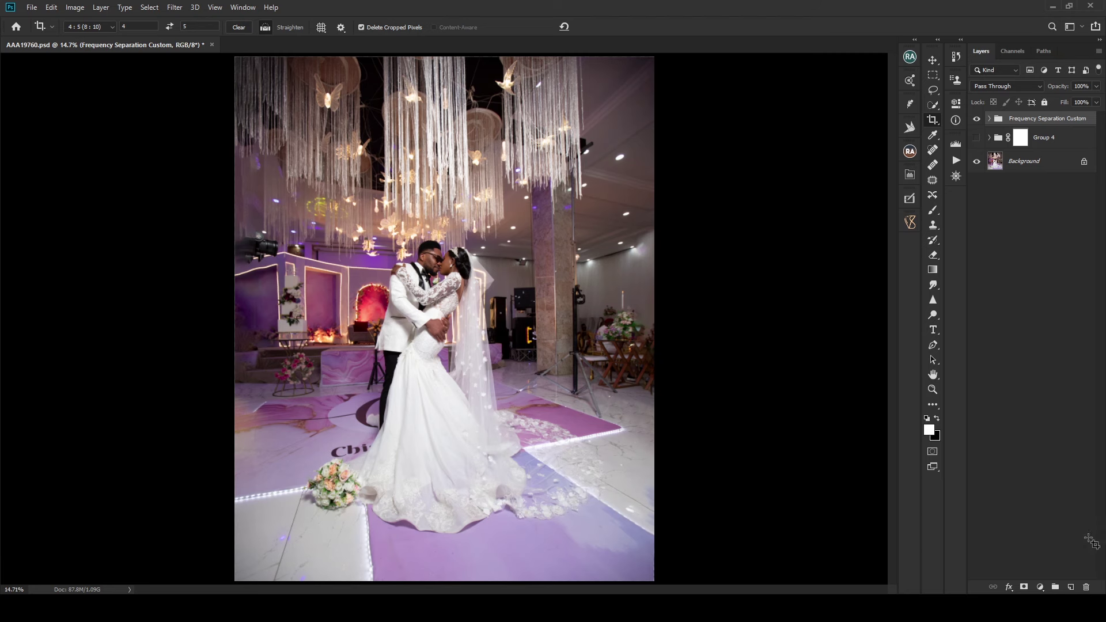
# Step: Stamp all visible layers into a new layer above the Frequency Separation Custom group and hide that layer
pyautogui.hotkey('ctrl', 'shift', 'alt', 'e')
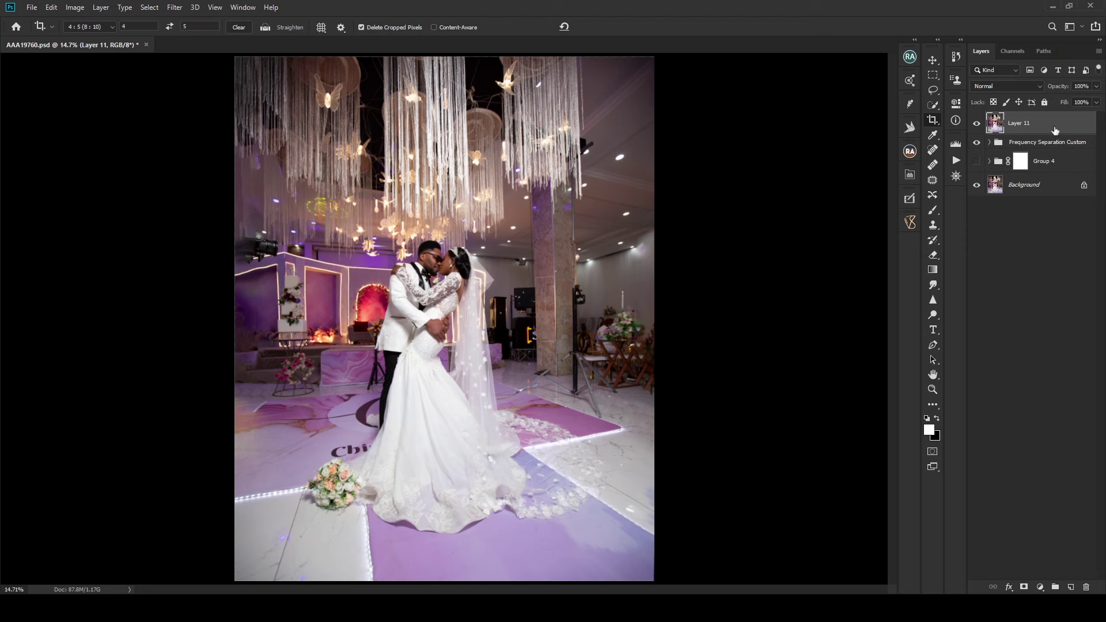
pyautogui.click(976, 124)
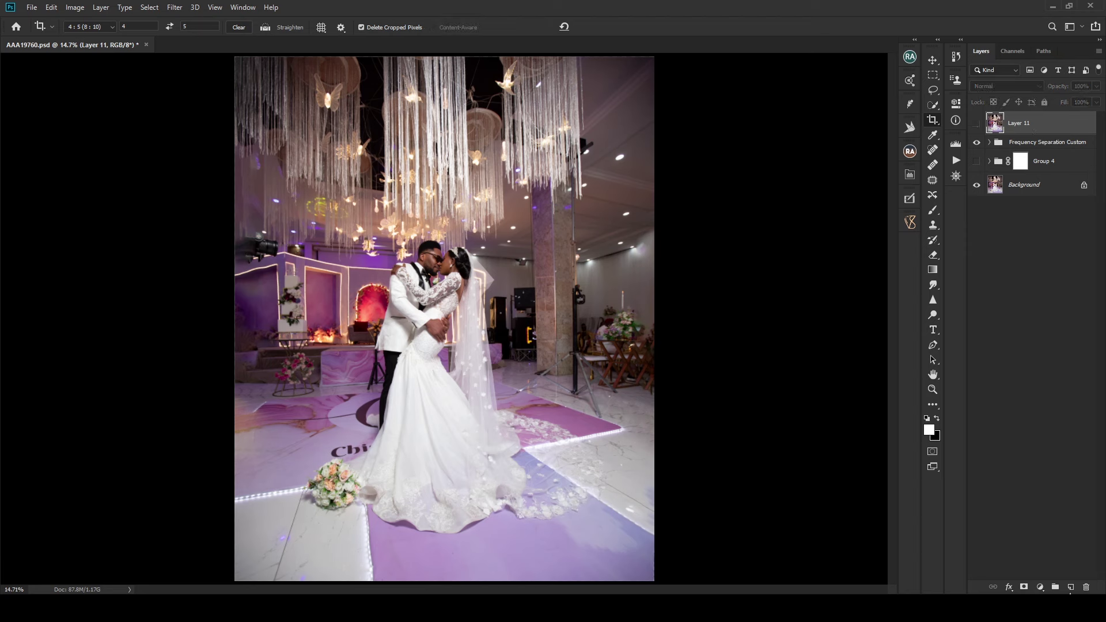
# Step: Stamp all visible layers into a new top layer, delete the hidden Layer 11, and make the stamped layer active
pyautogui.click(1071, 586)
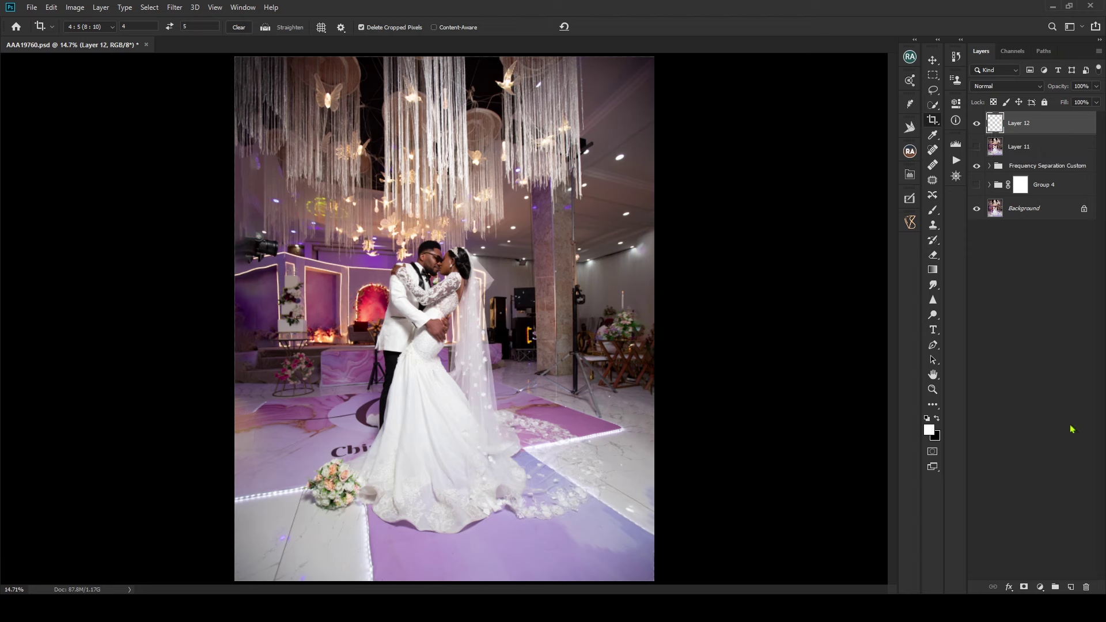
pyautogui.hotkey('ctrl', 'shift', 'alt', 'e')
pyautogui.click(1082, 148)
pyautogui.press('Delete')
pyautogui.click(1063, 130)
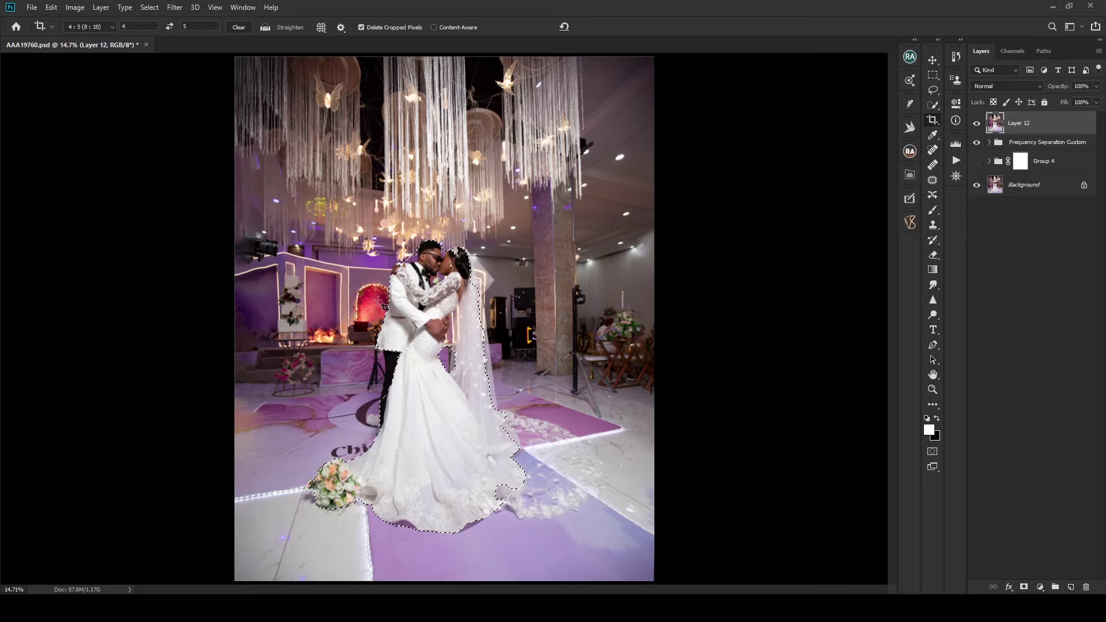
# Step: Add the missing corner of the groom's jacket hem to the couple selection with the Lasso tool
pyautogui.scroll(5, 382, 302)
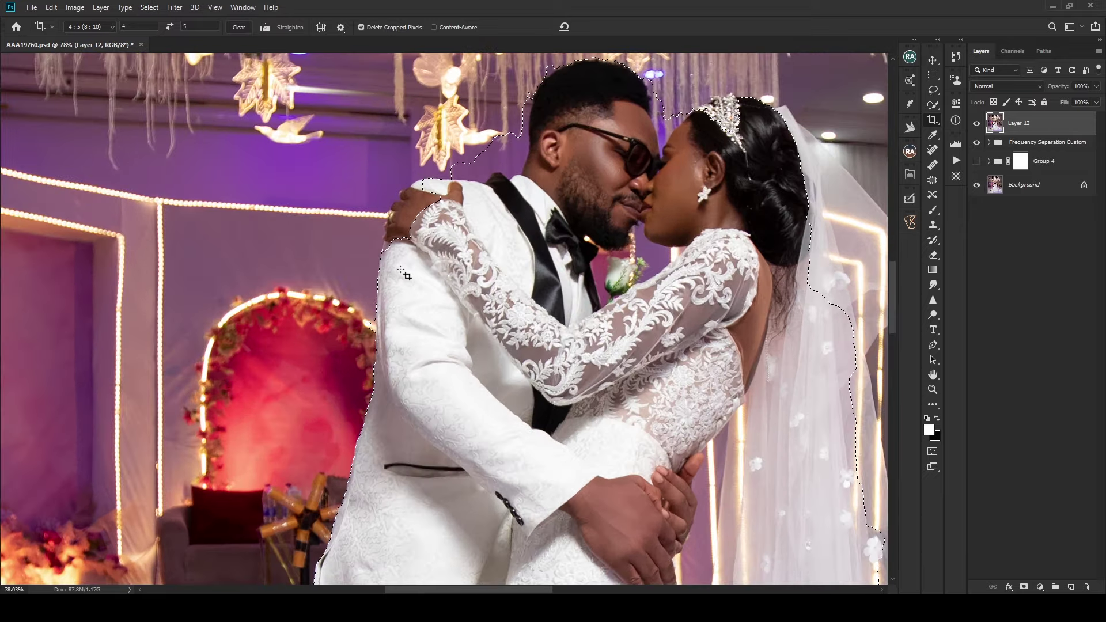
pyautogui.scroll(3, 404, 275)
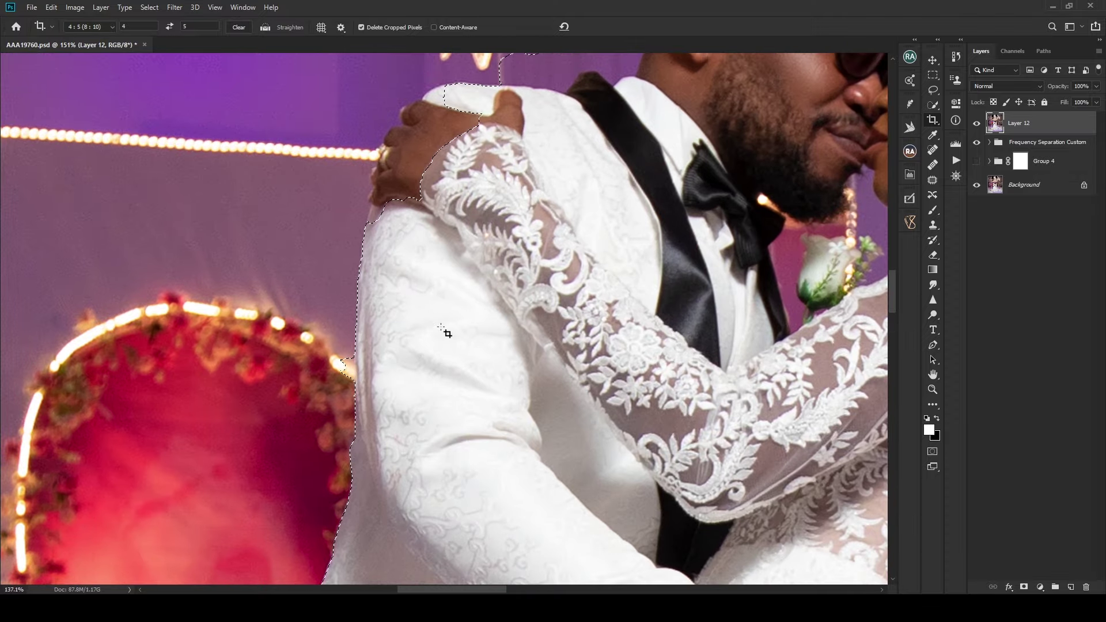
pyautogui.scroll(-5, 445, 333)
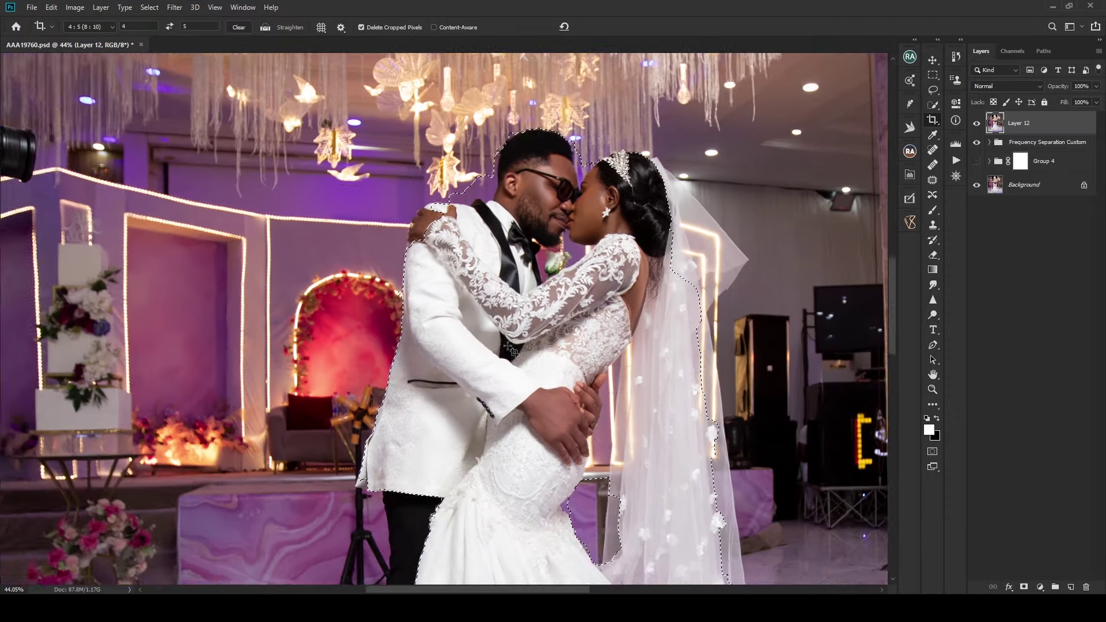
pyautogui.scroll(-5, 511, 349)
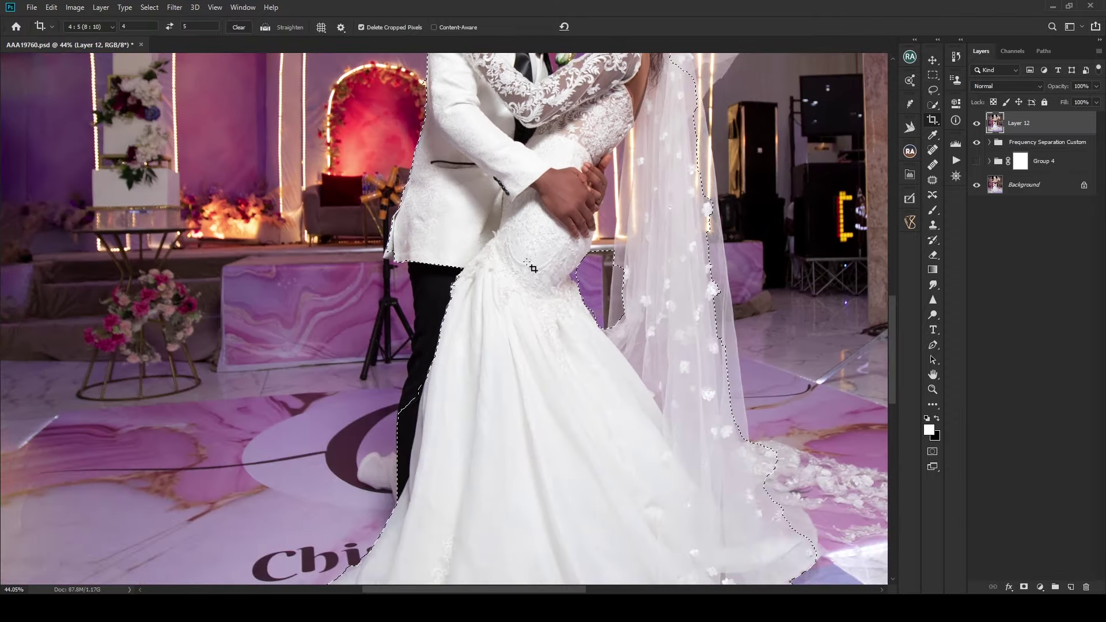
pyautogui.press('l')
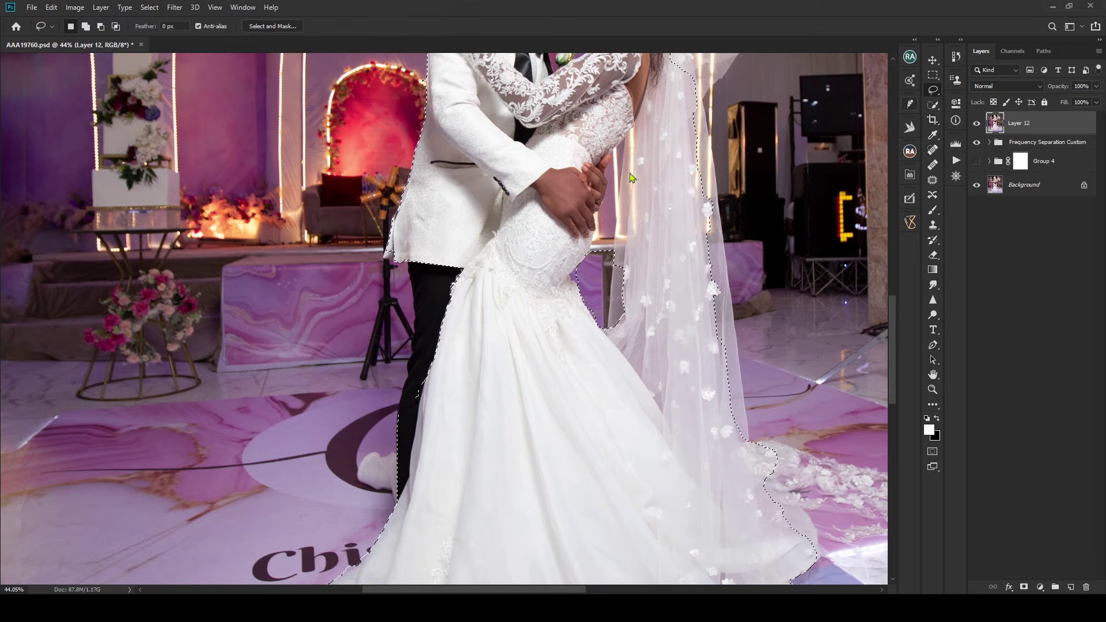
pyautogui.press('h')
pyautogui.moveTo(632, 178); pyautogui.dragTo(432, 434)
pyautogui.scroll(6, 457, 393)
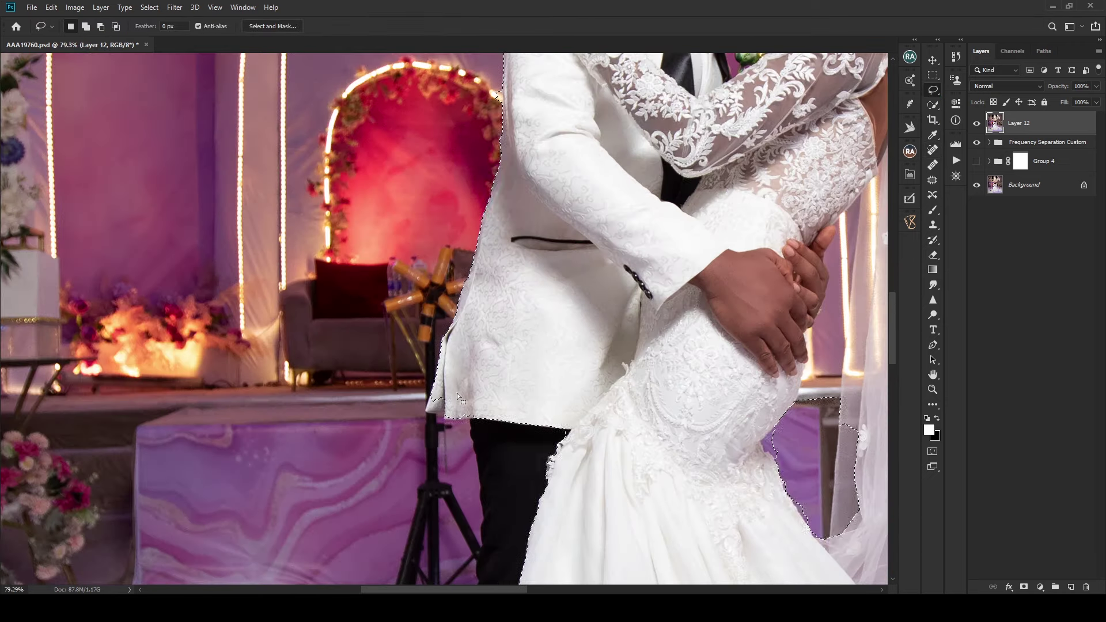
pyautogui.press('shift')
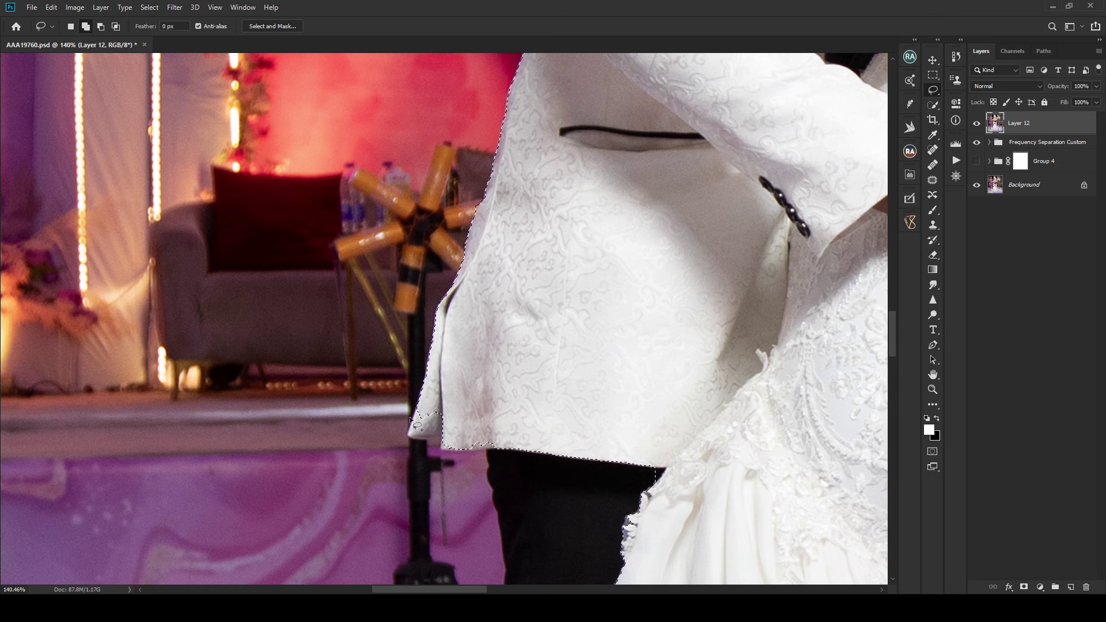
pyautogui.moveTo(410, 420)
pyautogui.mouseDown()
pyautogui.moveTo(420, 442)
pyautogui.moveTo(479, 449)
pyautogui.mouseUp()
# Step: Add the bride's hand to the selection and tighten its edge along the groom's shoulder and neck
pyautogui.scroll(3, 500, 349)
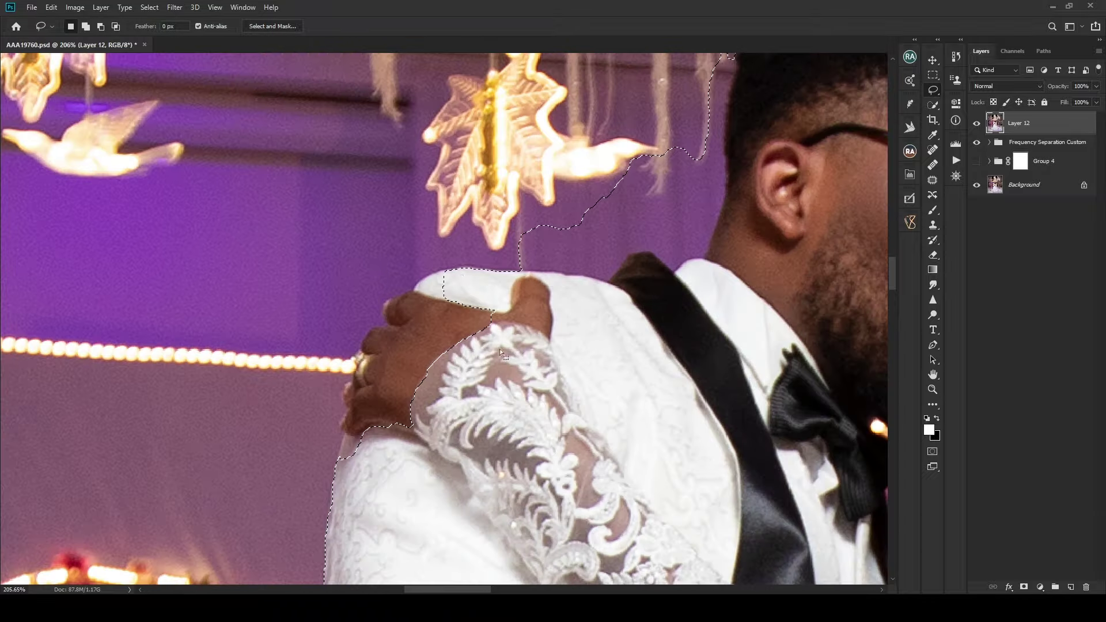
pyautogui.press('shift')
pyautogui.moveTo(463, 269)
pyautogui.mouseDown()
pyautogui.moveTo(393, 296)
pyautogui.moveTo(357, 363)
pyautogui.moveTo(334, 490)
pyautogui.mouseUp()
pyautogui.scroll(2, 394, 406)
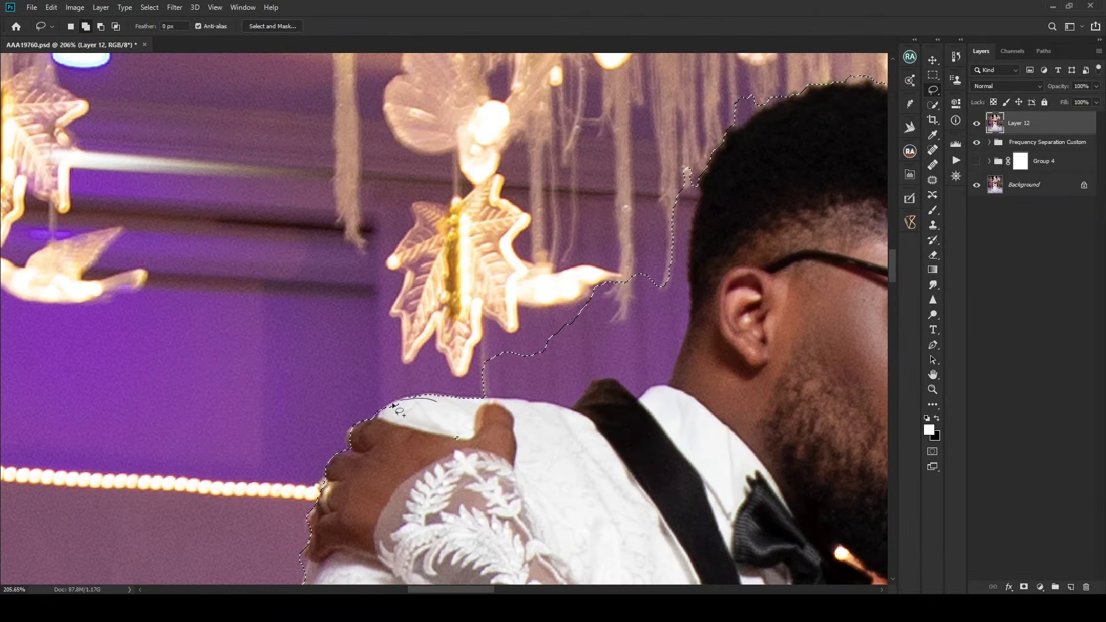
pyautogui.moveTo(393, 406)
pyautogui.mouseDown()
pyautogui.moveTo(657, 214)
pyautogui.moveTo(691, 256)
pyautogui.moveTo(682, 357)
pyautogui.moveTo(638, 399)
pyautogui.moveTo(525, 398)
pyautogui.mouseUp()
# Step: Subtract the stray background beside the groom's head from the selection with the Lasso tool
pyautogui.scroll(3, 526, 236)
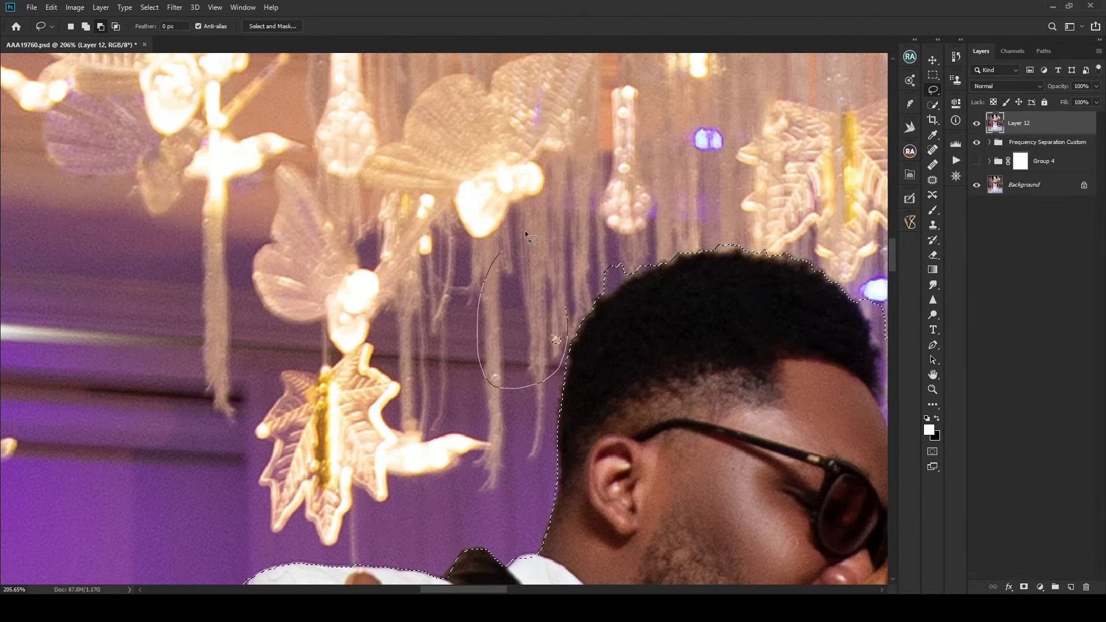
pyautogui.hscroll(3, 526, 236)
pyautogui.scroll(2, 525, 236)
pyautogui.moveTo(594, 293)
pyautogui.mouseDown()
pyautogui.moveTo(547, 395)
pyautogui.moveTo(536, 277)
pyautogui.moveTo(651, 247)
pyautogui.mouseUp()
# Step: Add the flared upper corner of the bride's veil to the selection with a freehand lasso outline
pyautogui.scroll(-2, 651, 248)
pyautogui.scroll(-2, 634, 265)
pyautogui.scroll(3, 576, 248)
pyautogui.moveTo(536, 266)
pyautogui.mouseDown()
pyautogui.moveTo(621, 292)
pyautogui.moveTo(762, 525)
pyautogui.moveTo(496, 101)
pyautogui.moveTo(577, 173)
pyautogui.moveTo(430, 501)
pyautogui.mouseUp()
pyautogui.scroll(-4, 762, 525)
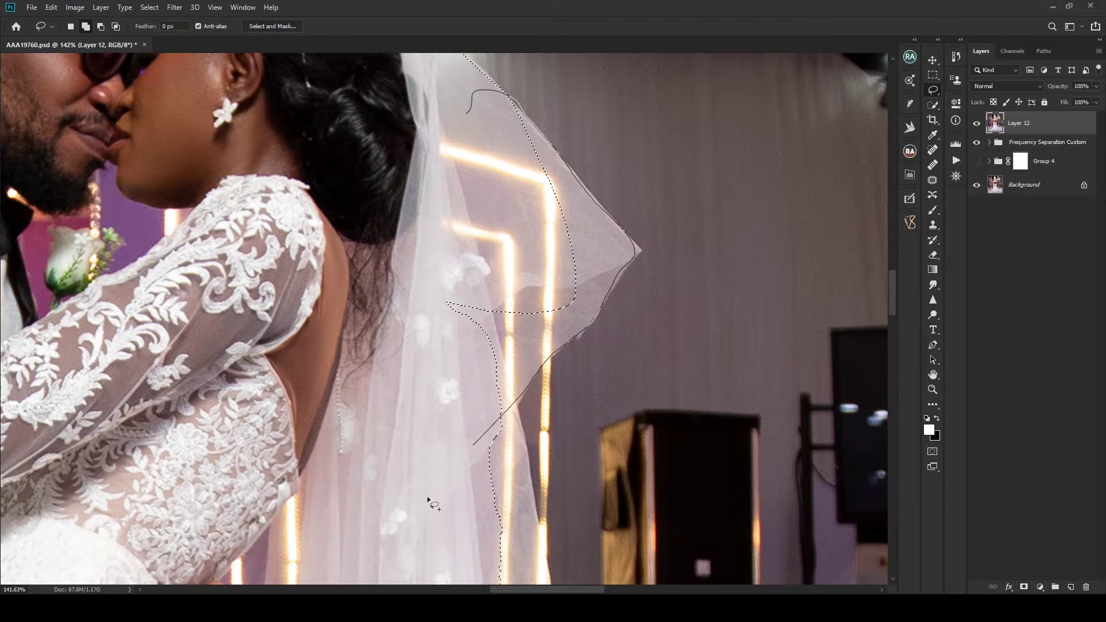
# Step: Add the outer edge of the hanging veil to the selection with straight Polygonal Lasso segments
pyautogui.scroll(-4, 429, 501)
pyautogui.click(512, 196)
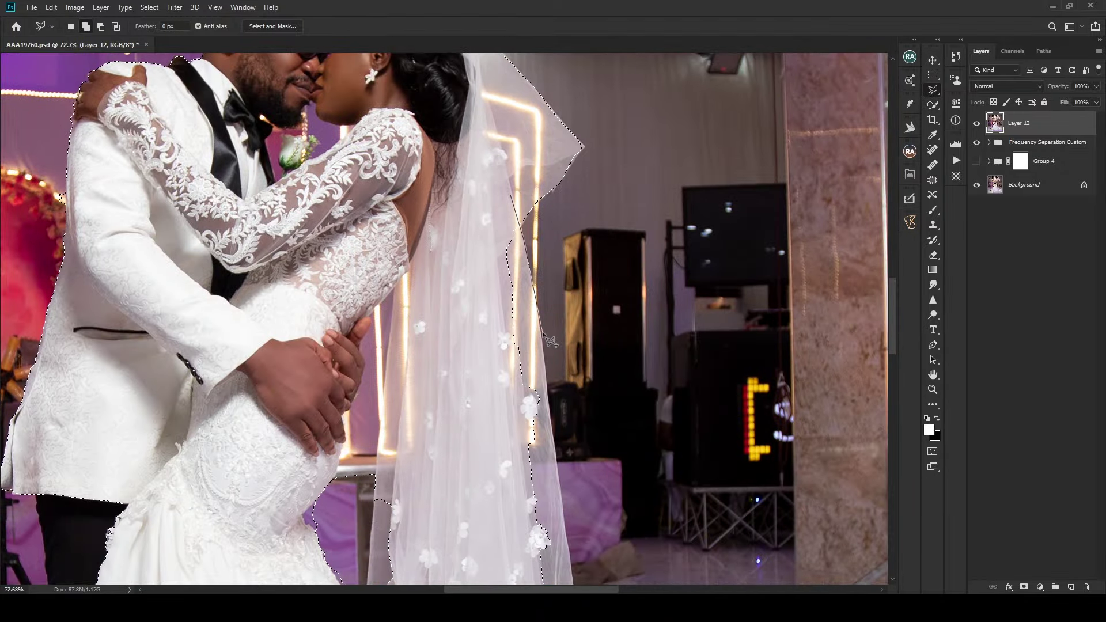
pyautogui.scroll(-5, 547, 340)
pyautogui.click(580, 548)
pyautogui.scroll(6, 358, 433)
pyautogui.scroll(-2, 436, 192)
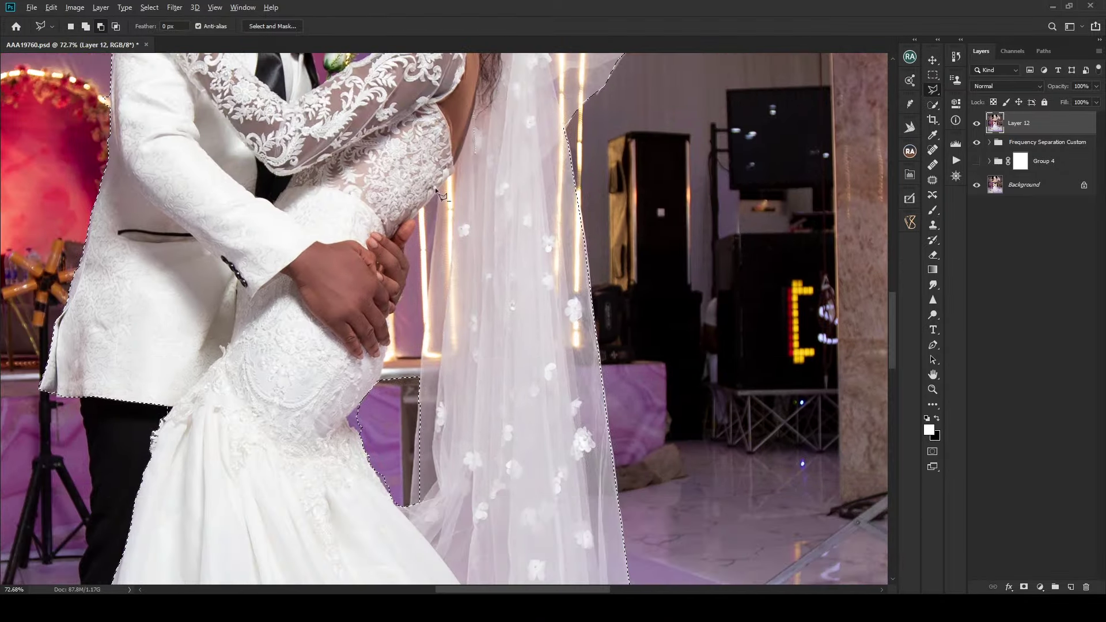
# Step: Subtract the background gap between the bride's waist, the hands and the veil with the Polygonal Lasso
pyautogui.click(438, 189)
pyautogui.click(414, 505)
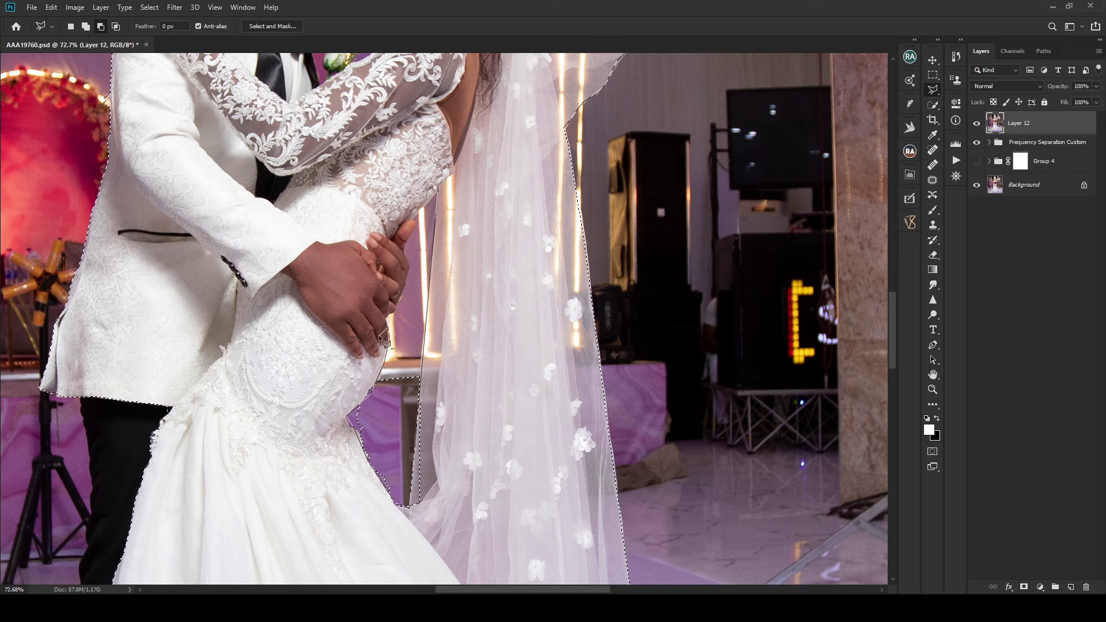
pyautogui.scroll(3, 379, 334)
pyautogui.click(403, 362)
pyautogui.click(409, 348)
pyautogui.click(398, 286)
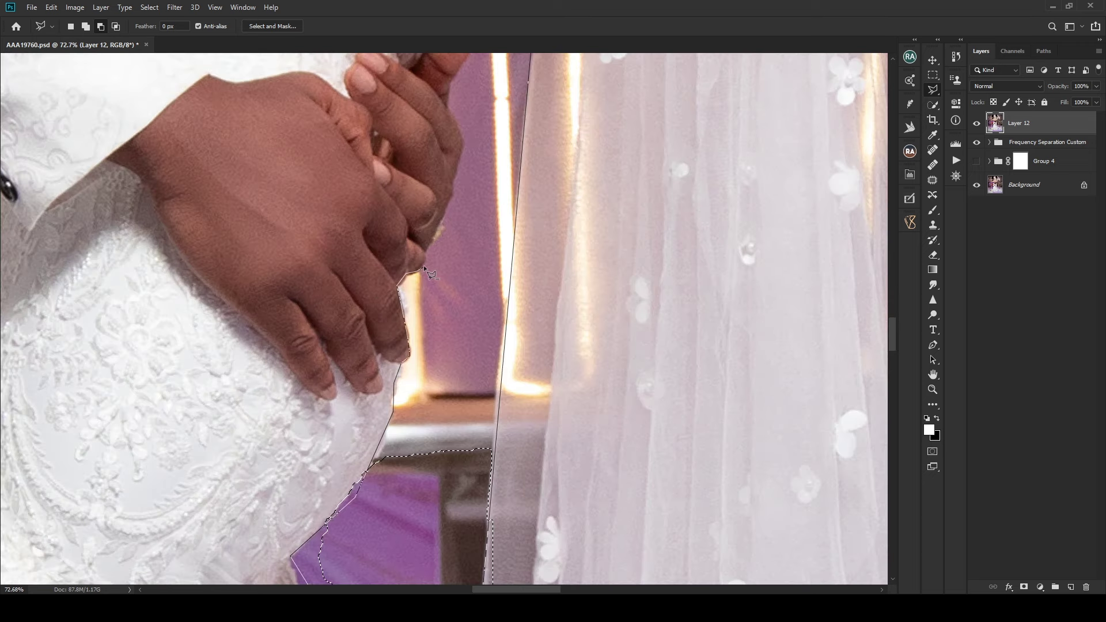
pyautogui.click(441, 236)
pyautogui.click(459, 151)
pyautogui.moveTo(459, 151); pyautogui.dragTo(441, 379)
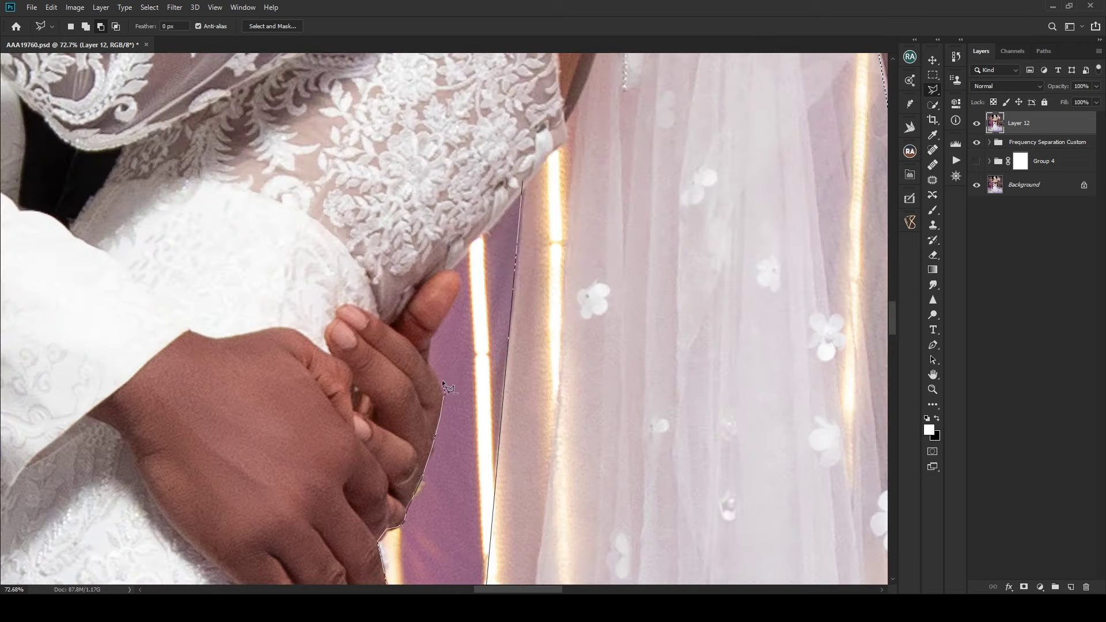
pyautogui.doubleClick(499, 226)
# Step: Add the upper part of the bride's lace train on the floor to the selection with the freehand Lasso
pyautogui.scroll(-5, 523, 289)
pyautogui.scroll(4, 507, 300)
pyautogui.hotkey('shift', 'l')
pyautogui.hotkey('shift', 'l')
pyautogui.scroll(-2, 506, 294)
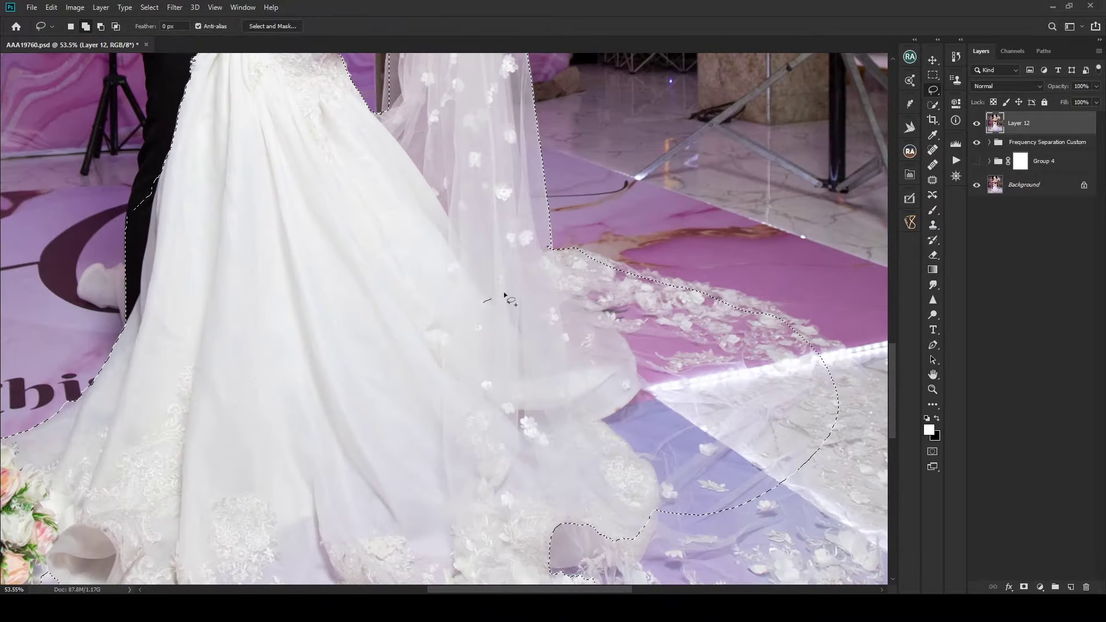
pyautogui.moveTo(505, 296)
pyautogui.mouseDown()
pyautogui.moveTo(635, 270)
pyautogui.moveTo(737, 292)
pyautogui.moveTo(548, 276)
pyautogui.mouseUp()
pyautogui.scroll(-1, 547, 276)
pyautogui.moveTo(409, 330)
pyautogui.mouseDown()
pyautogui.moveTo(651, 509)
pyautogui.moveTo(410, 331)
pyautogui.mouseUp()
pyautogui.scroll(-2, 577, 334)
# Step: Extend the selection around the train's lower lace hem and clean up the remaining lower outline of the couple
pyautogui.scroll(4, 612, 344)
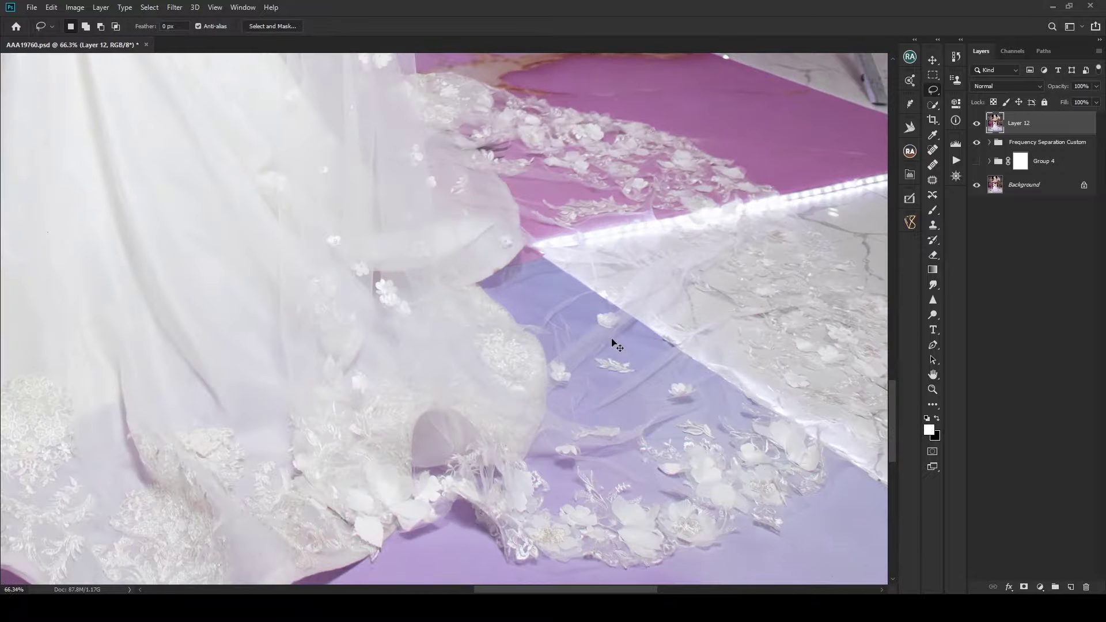
pyautogui.scroll(-2, 613, 344)
pyautogui.moveTo(749, 247)
pyautogui.mouseDown()
pyautogui.moveTo(815, 413)
pyautogui.moveTo(633, 526)
pyautogui.mouseUp()
pyautogui.scroll(-3, 633, 526)
pyautogui.scroll(3, 398, 230)
pyautogui.moveTo(392, 185)
pyautogui.mouseDown()
pyautogui.moveTo(412, 284)
pyautogui.moveTo(404, 412)
pyautogui.moveTo(383, 446)
pyautogui.mouseUp()
pyautogui.scroll(-4, 470, 202)
# Step: Subtract the background gap below the couple's chins, around the boutonniere, from the selection with the Lasso tool
pyautogui.scroll(6, 594, 233)
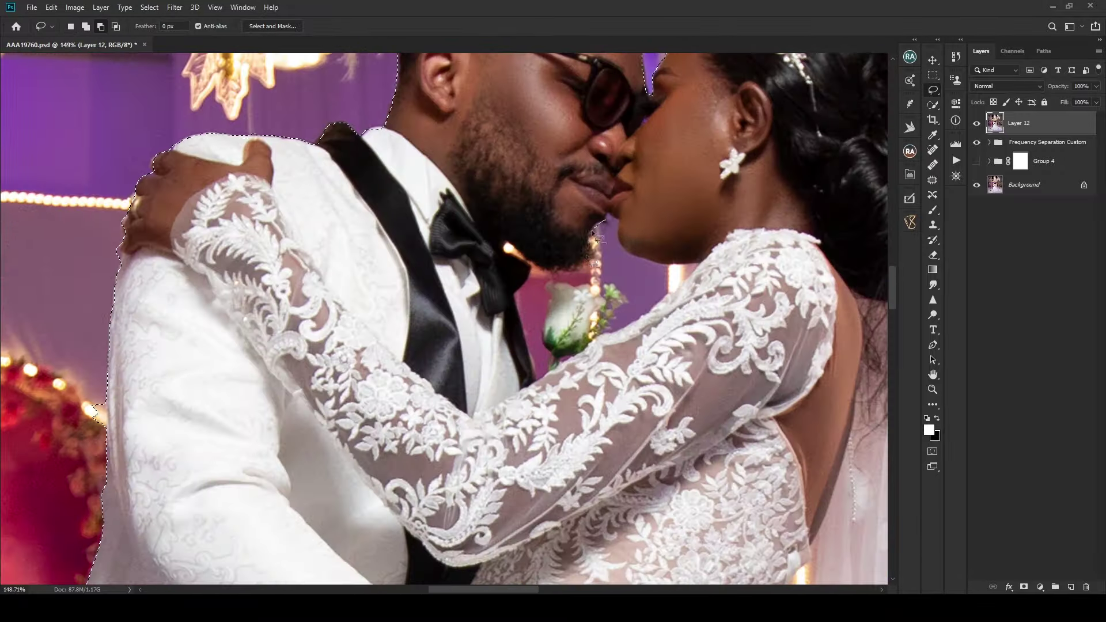
pyautogui.moveTo(604, 221)
pyautogui.mouseDown()
pyautogui.moveTo(506, 249)
pyautogui.moveTo(539, 378)
pyautogui.moveTo(594, 283)
pyautogui.moveTo(676, 289)
pyautogui.moveTo(605, 222)
pyautogui.mouseUp()
pyautogui.scroll(5, 507, 248)
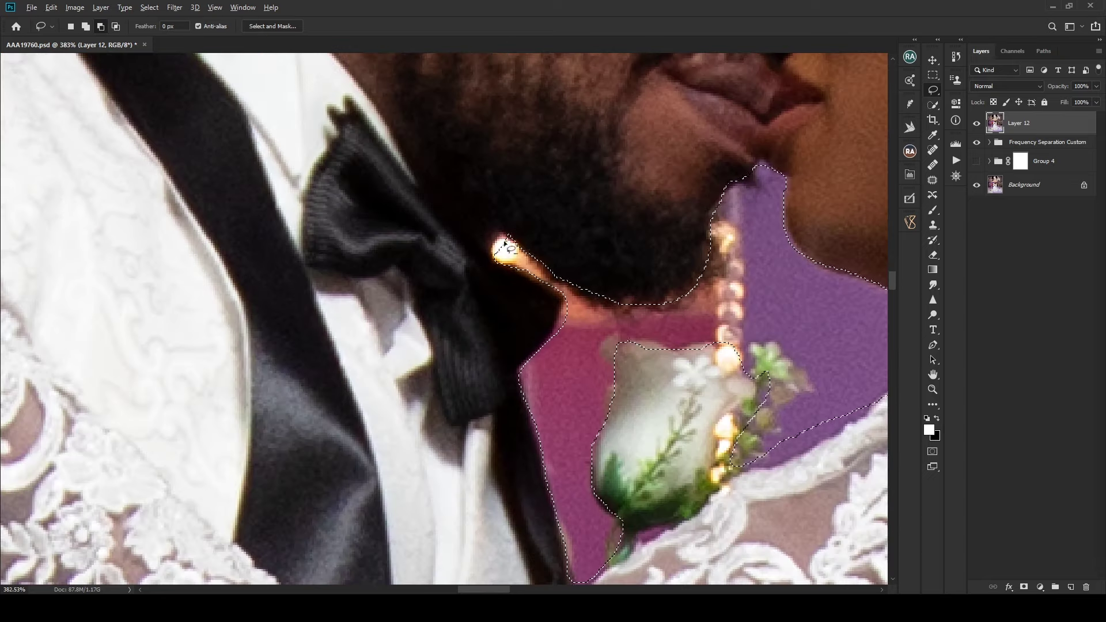
pyautogui.scroll(-2, 506, 246)
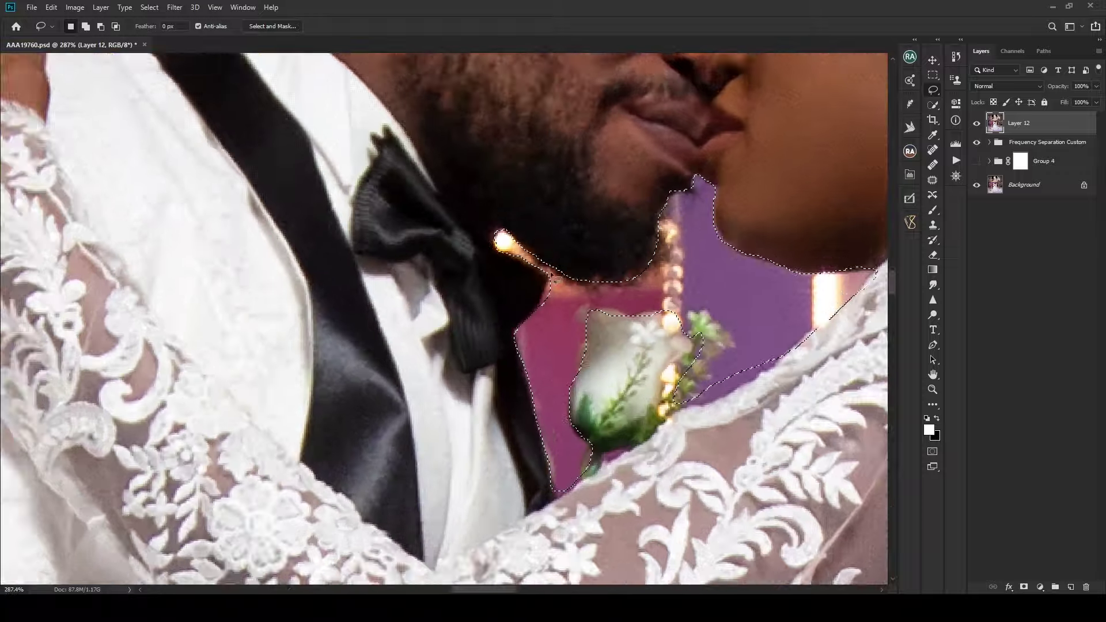
# Step: Check the whole selection outline and add it as a layer mask on Layer 12
pyautogui.scroll(-5, 552, 279)
pyautogui.scroll(6, 552, 279)
pyautogui.scroll(-7, 646, 306)
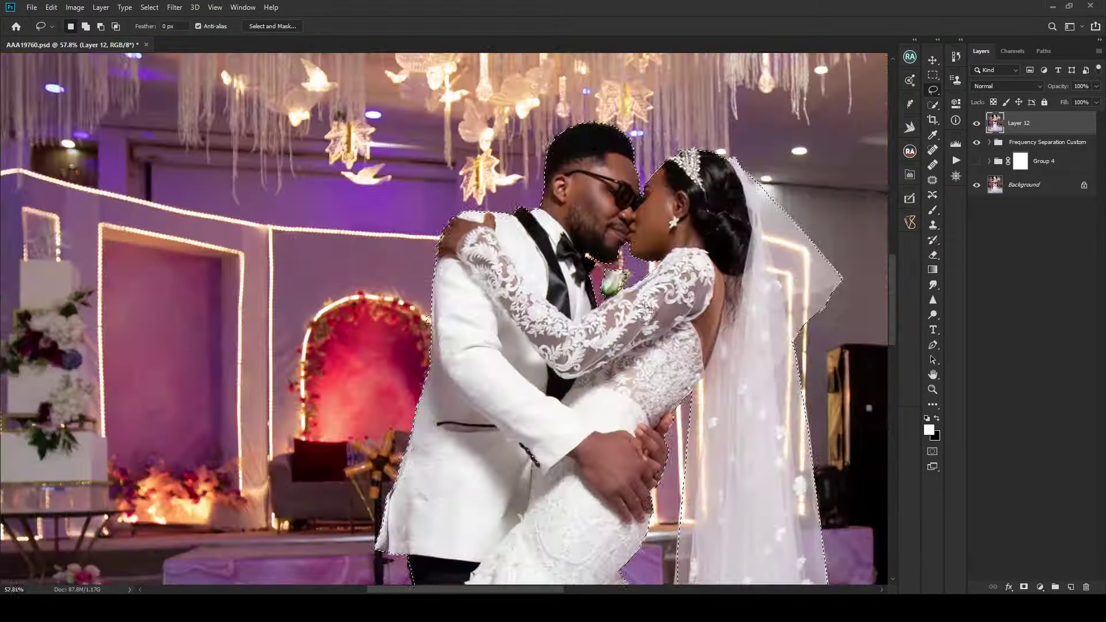
pyautogui.scroll(-3, 646, 306)
pyautogui.scroll(-2, 537, 317)
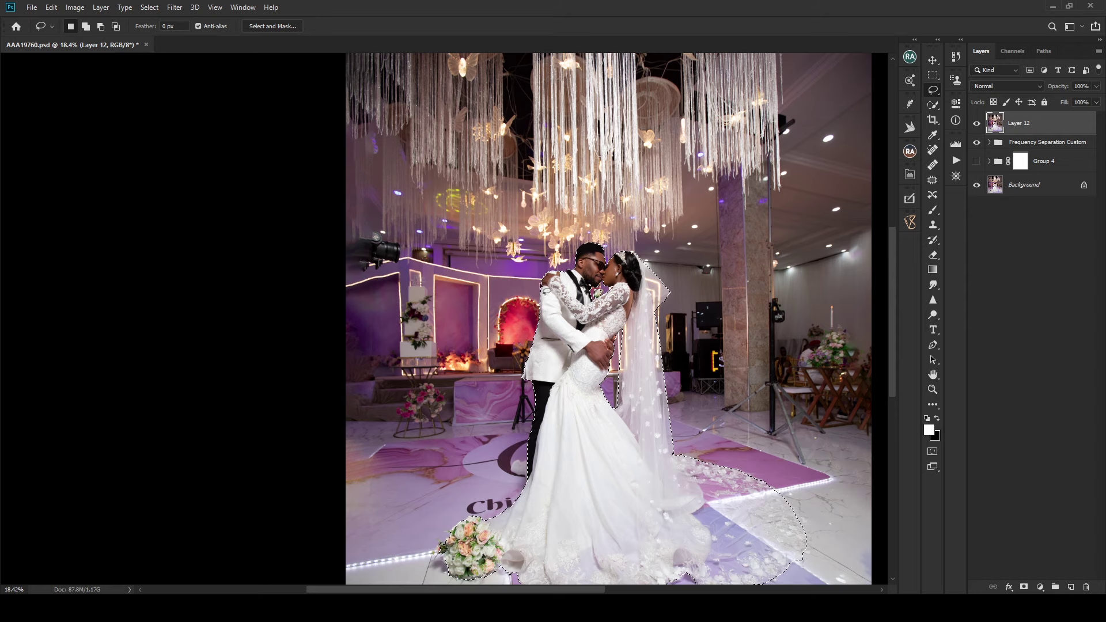
pyautogui.scroll(-2, 613, 309)
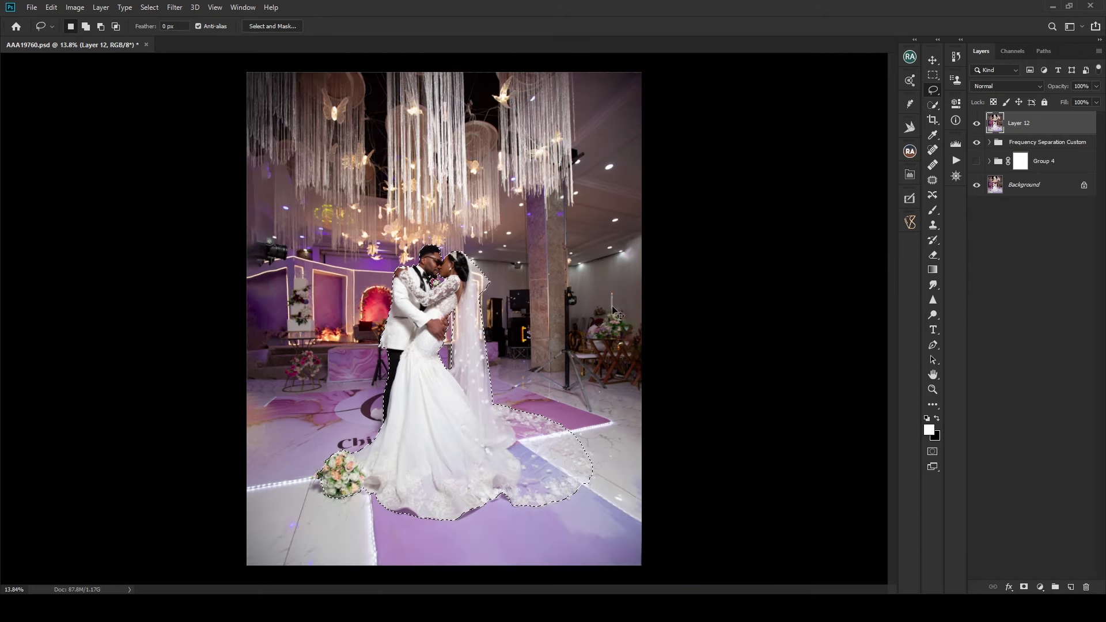
pyautogui.scroll(1, 614, 311)
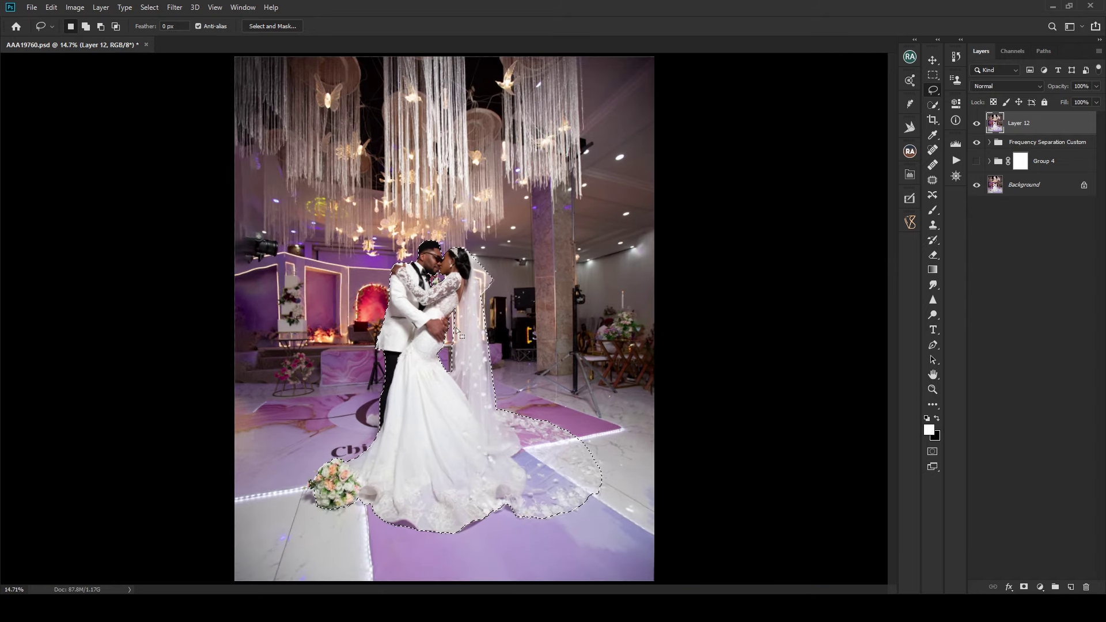
pyautogui.hotkey('ctrl', 'j')
pyautogui.click(1024, 588)
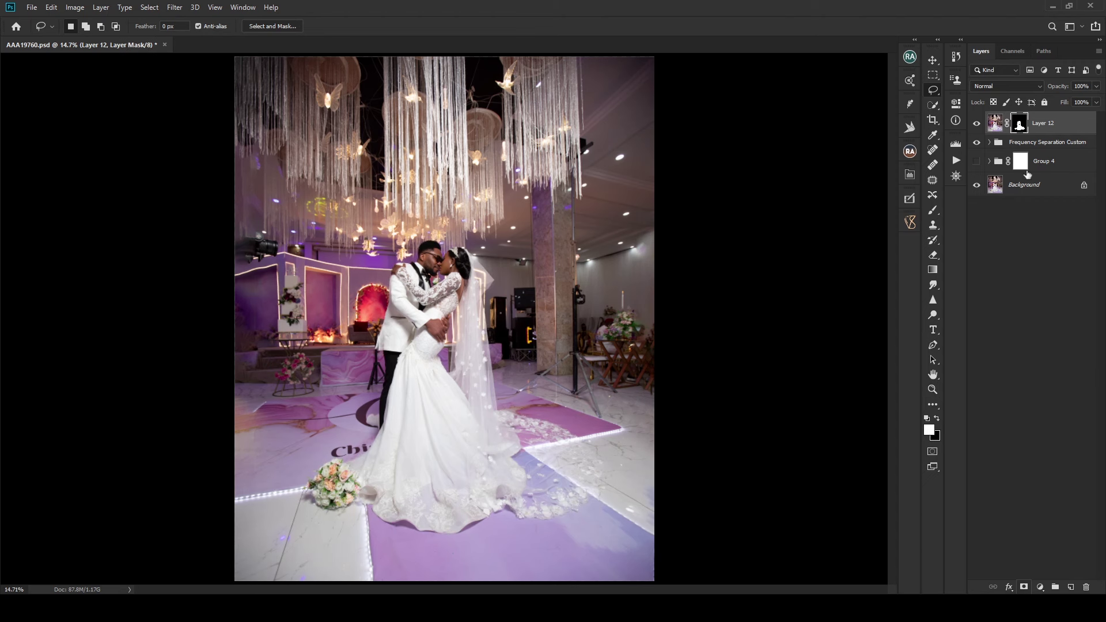
# Step: Open the Layer 12 mask in Select and Mask and inspect the edges around the couple
pyautogui.doubleClick(1020, 124)
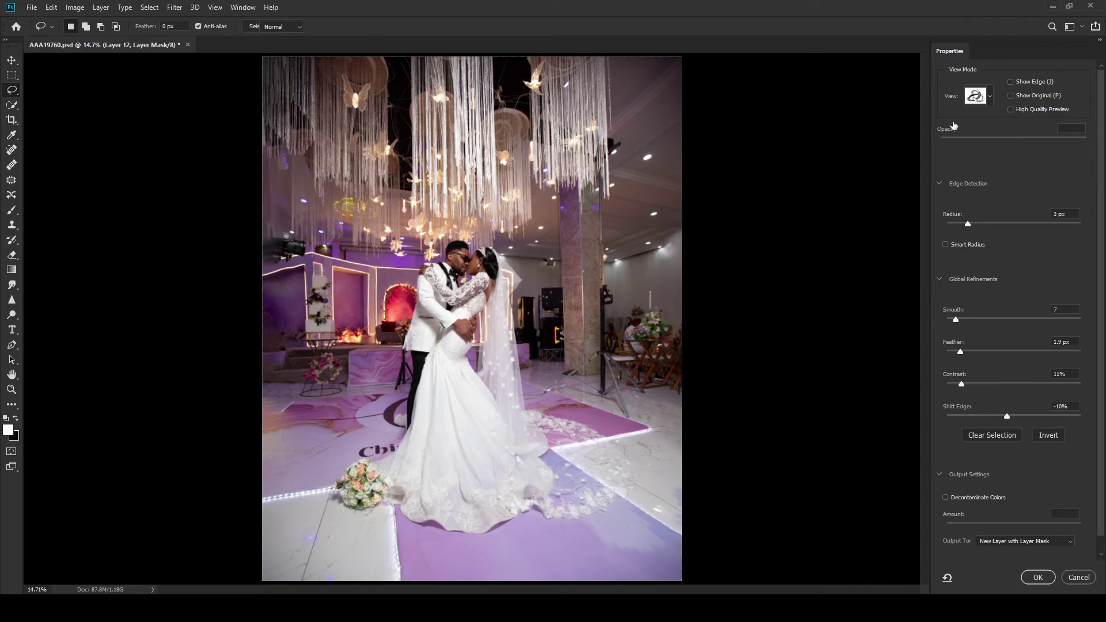
pyautogui.scroll(5, 458, 242)
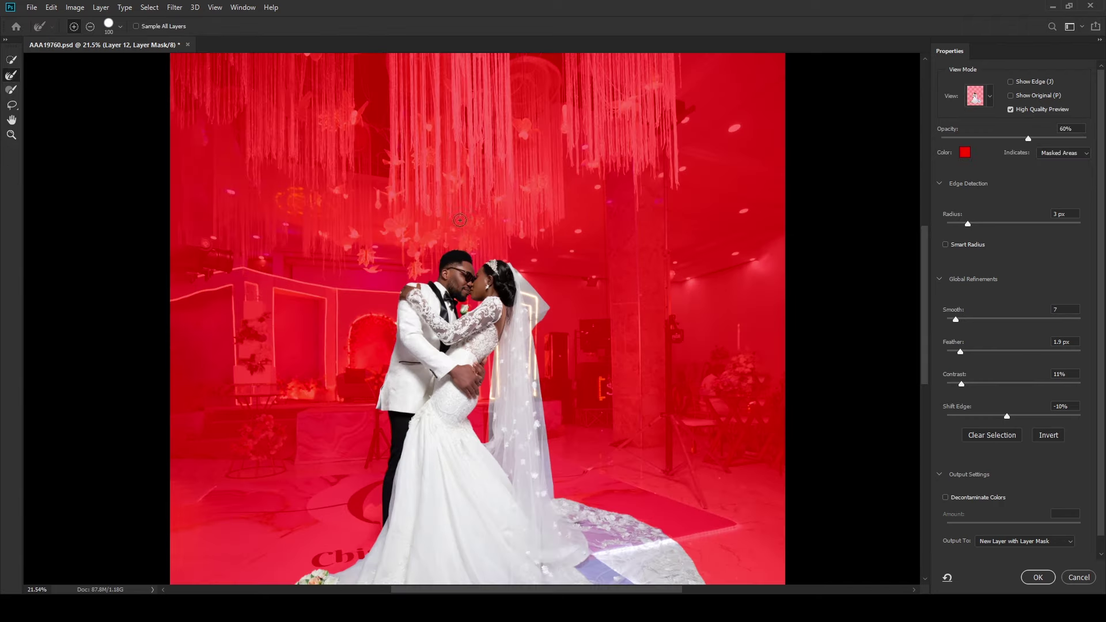
pyautogui.scroll(8, 459, 282)
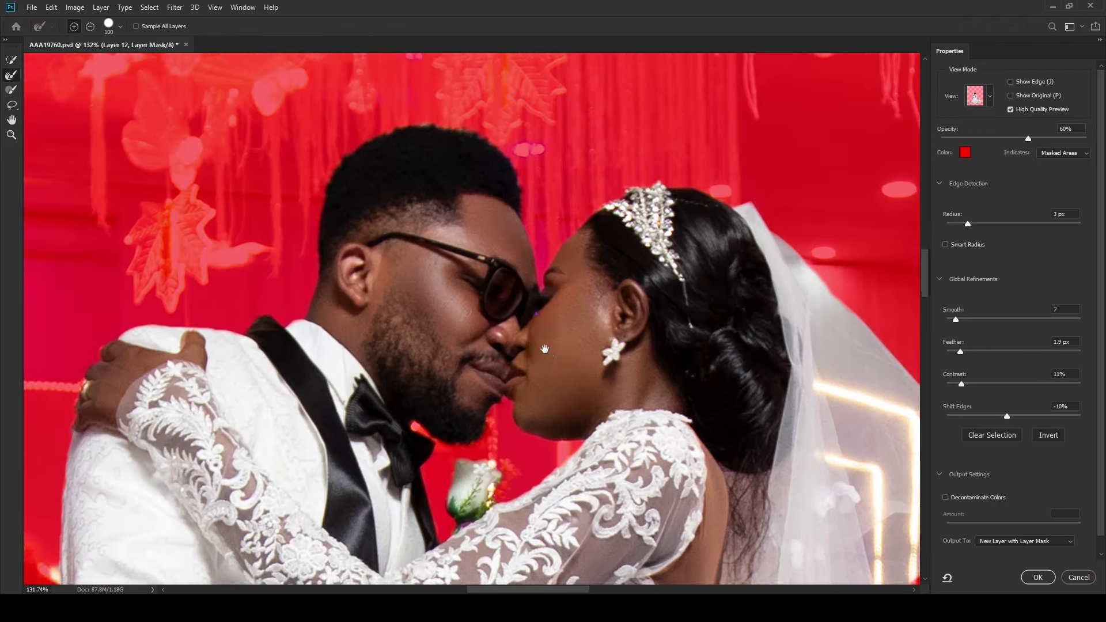
pyautogui.scroll(-2, 547, 332)
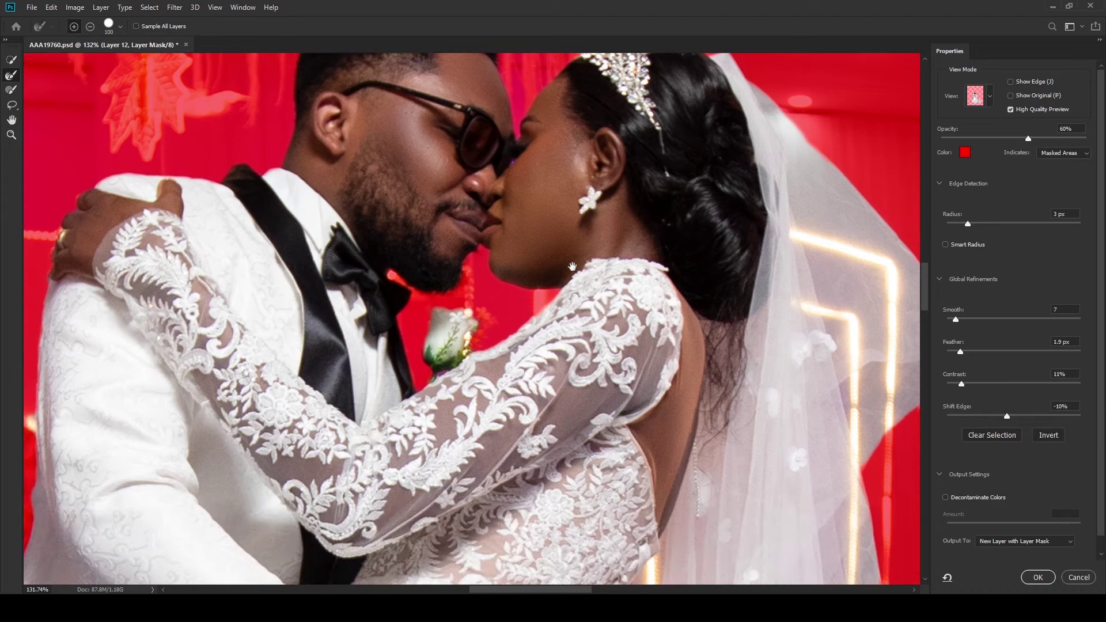
pyautogui.scroll(-3, 718, 270)
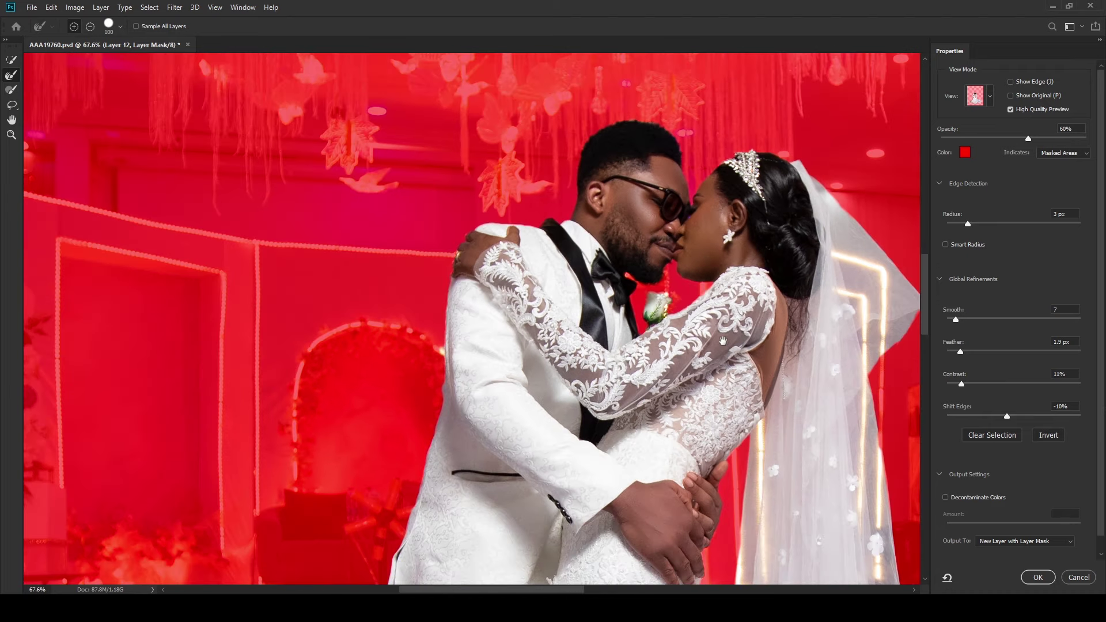
pyautogui.scroll(1, 669, 224)
# Step: Enlarge the Refine Edge Brush to 200 and paint along the outer edge of the bride's veil
pyautogui.moveTo(668, 224); pyautogui.dragTo(633, 337)
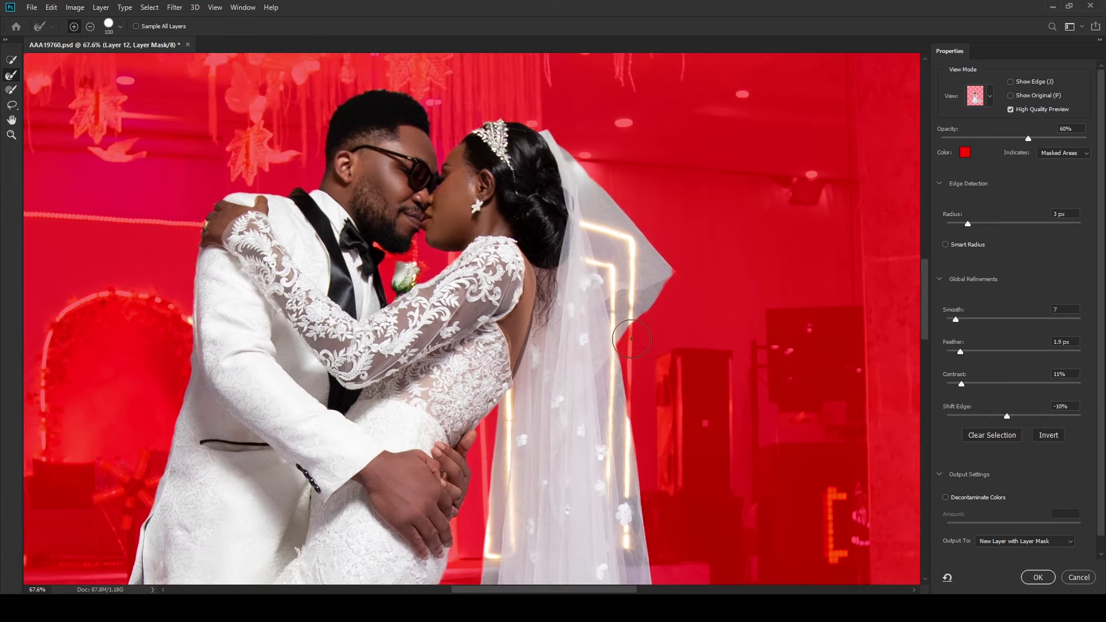
pyautogui.press(']')
pyautogui.press(']')
pyautogui.press(']')
pyautogui.press(']')
pyautogui.moveTo(647, 111)
pyautogui.mouseDown()
pyautogui.moveTo(605, 167)
pyautogui.moveTo(599, 231)
pyautogui.moveTo(634, 285)
pyautogui.moveTo(628, 337)
pyautogui.moveTo(641, 314)
pyautogui.moveTo(649, 333)
pyautogui.mouseUp()
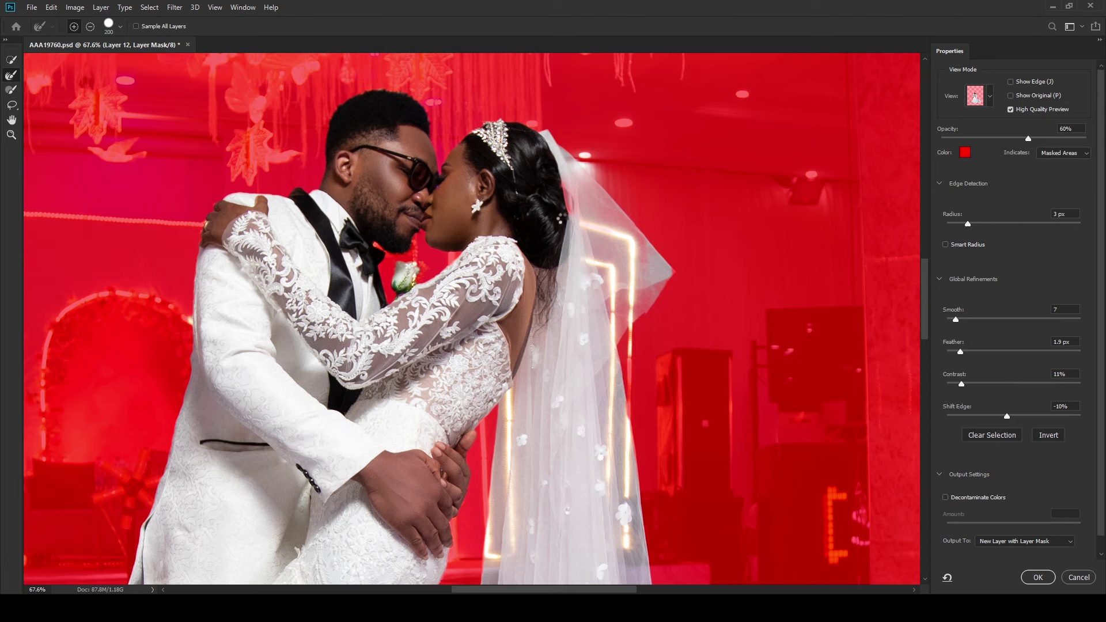
# Step: Paint with the Refine Edge Brush at size 200 along the lower edges of the veil hanging behind the bride
pyautogui.press('b')
pyautogui.press(']')
pyautogui.press(']')
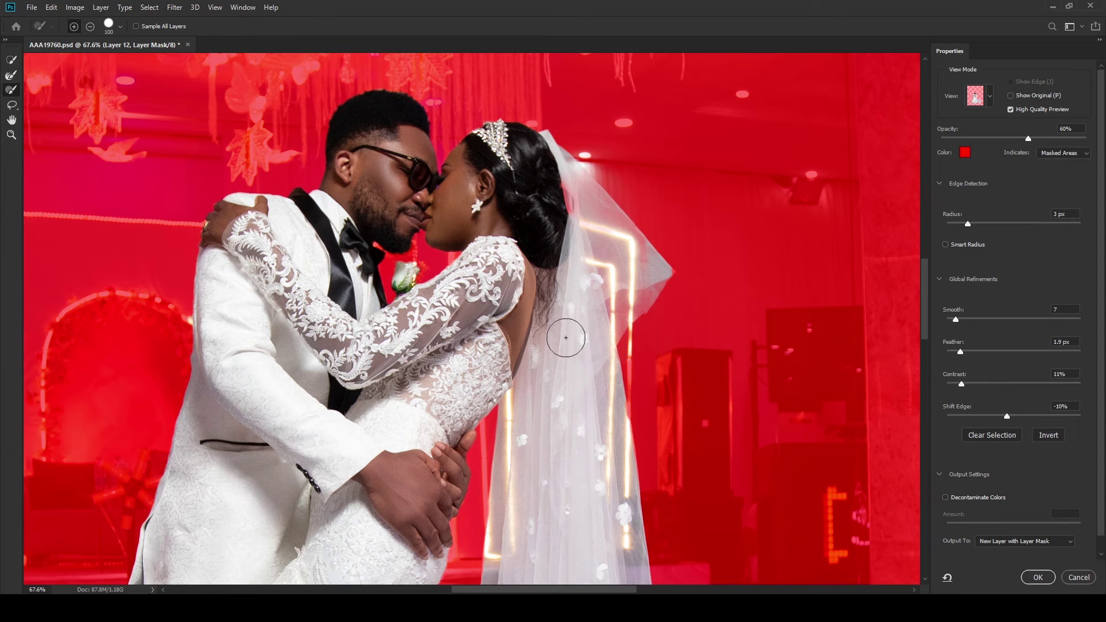
pyautogui.moveTo(565, 338); pyautogui.dragTo(517, 237)
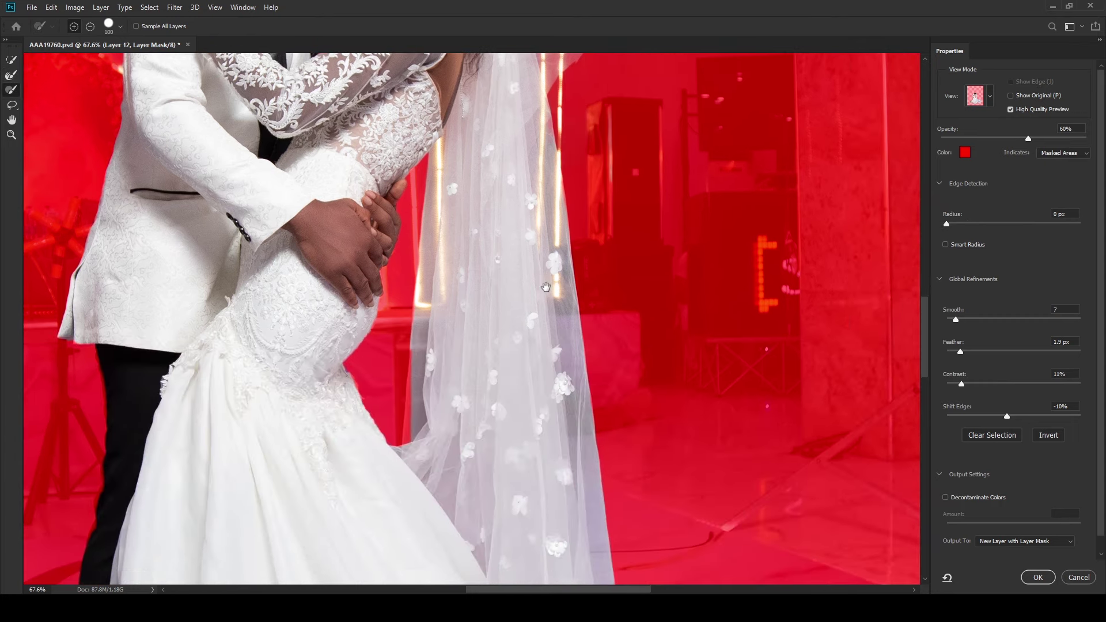
pyautogui.click(11, 75)
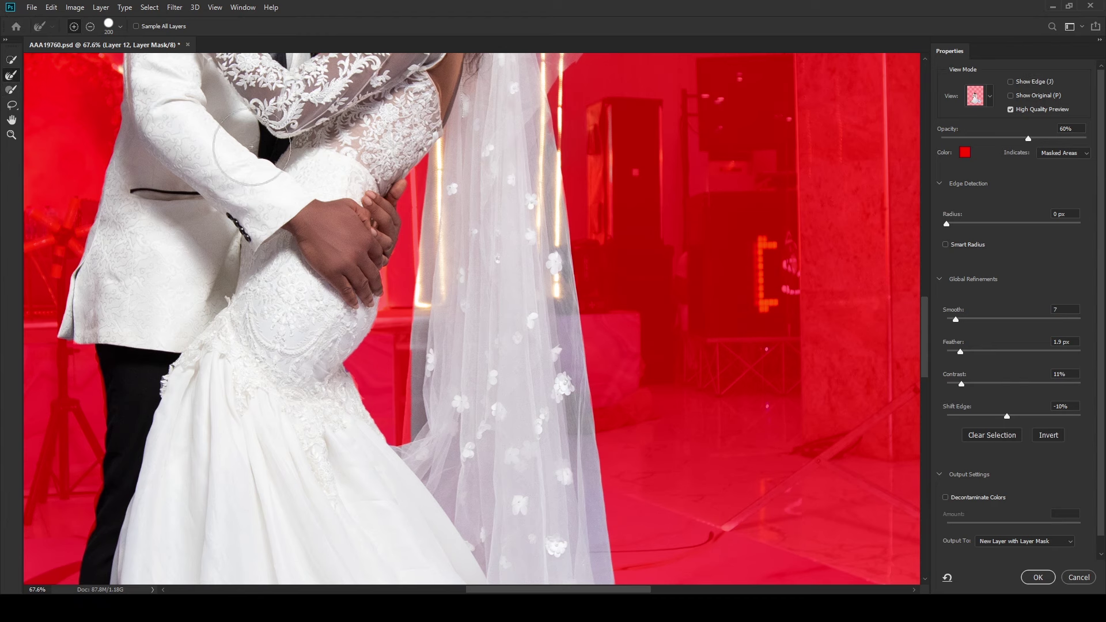
pyautogui.moveTo(558, 131)
pyautogui.mouseDown()
pyautogui.moveTo(581, 380)
pyautogui.moveTo(600, 475)
pyautogui.moveTo(626, 515)
pyautogui.moveTo(548, 309)
pyautogui.moveTo(440, 291)
pyautogui.moveTo(464, 301)
pyautogui.moveTo(453, 301)
pyautogui.mouseUp()
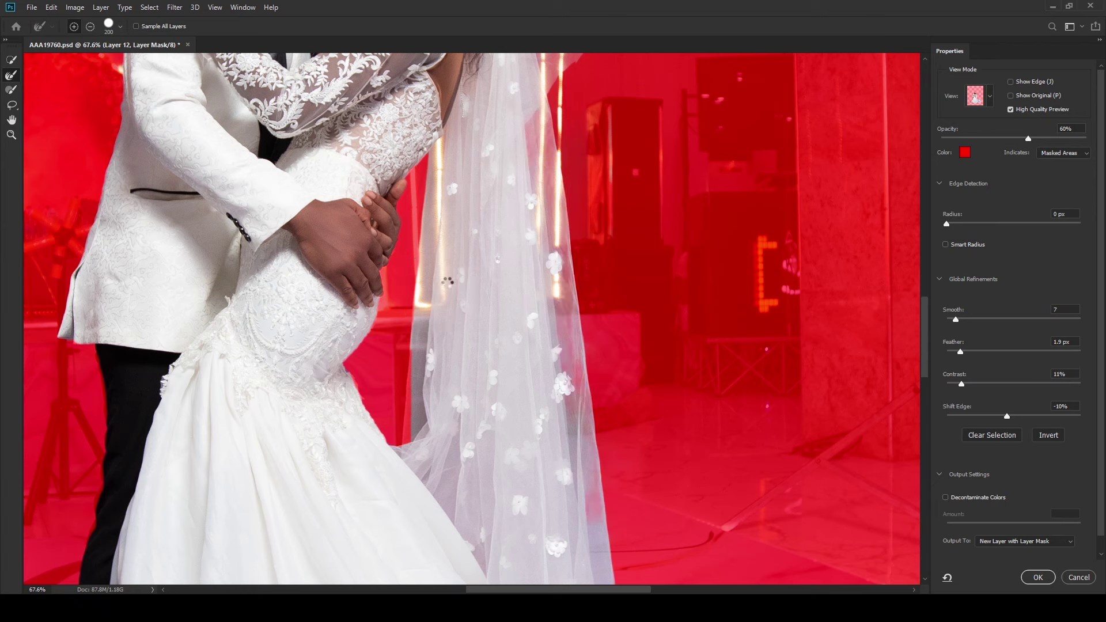
# Step: Reduce the Refine Edge Brush to 90 and refine the veil's inner edge next to the dress
pyautogui.press('[')
pyautogui.press('[')
pyautogui.press('[')
pyautogui.press('[')
pyautogui.press('[')
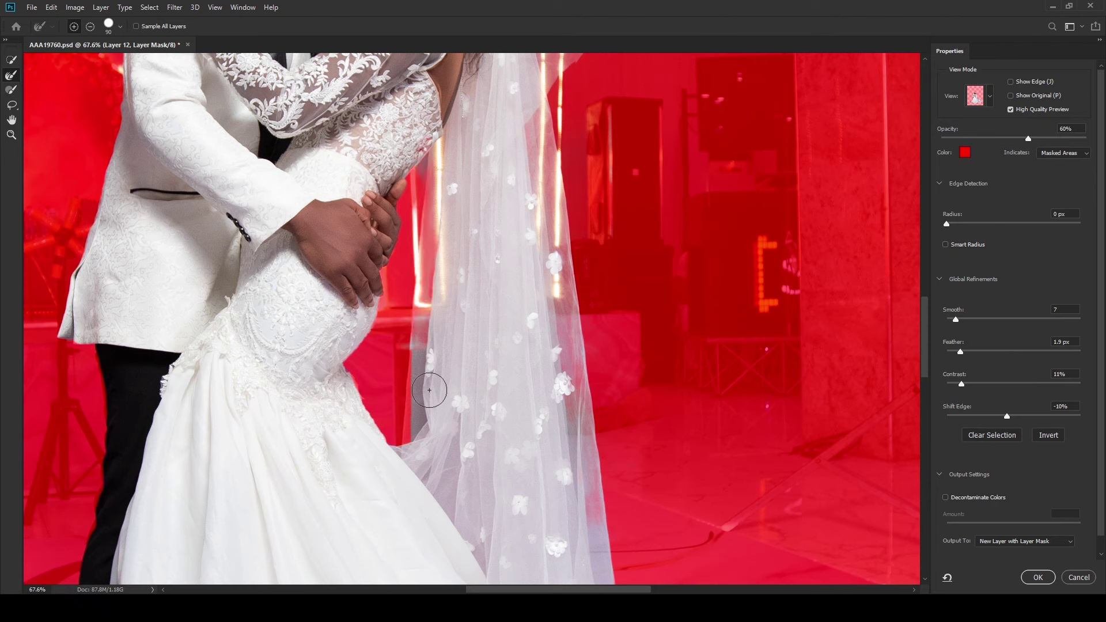
pyautogui.click(430, 390)
# Step: Check the mask edges around the couple and output the refined result as a new layer with a layer mask
pyautogui.hotkey('ctrl', '0')
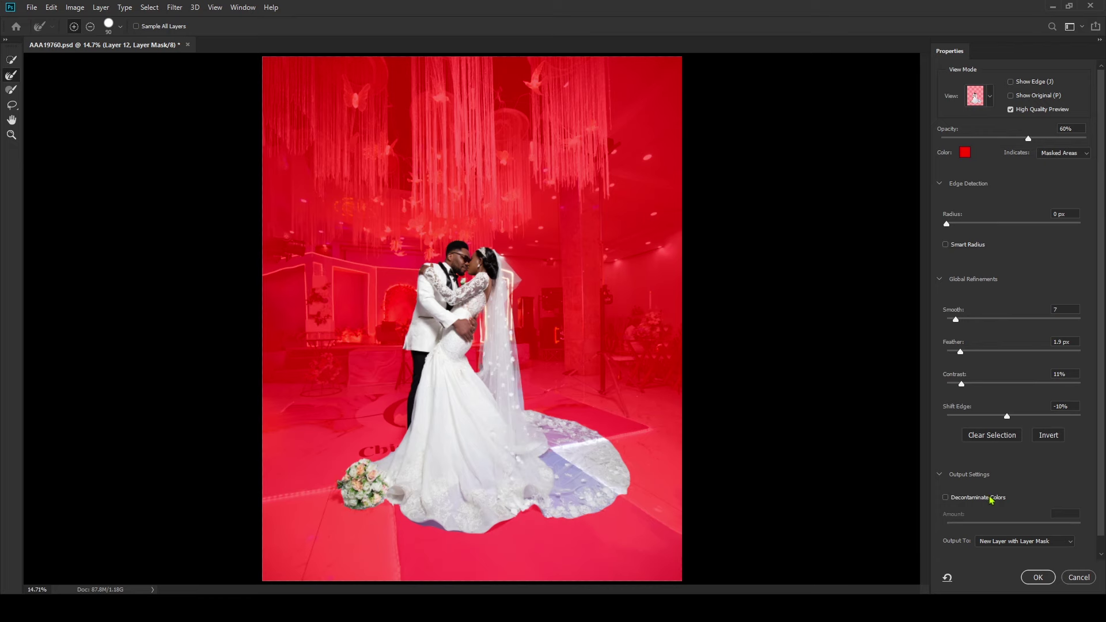
pyautogui.scroll(8, 531, 248)
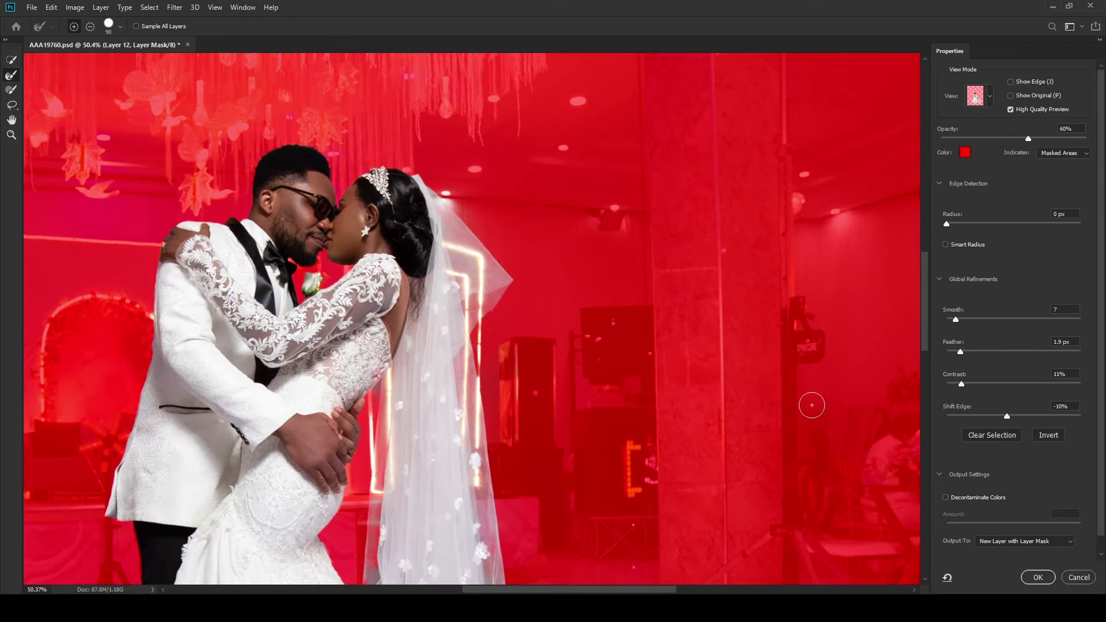
pyautogui.scroll(1, 291, 357)
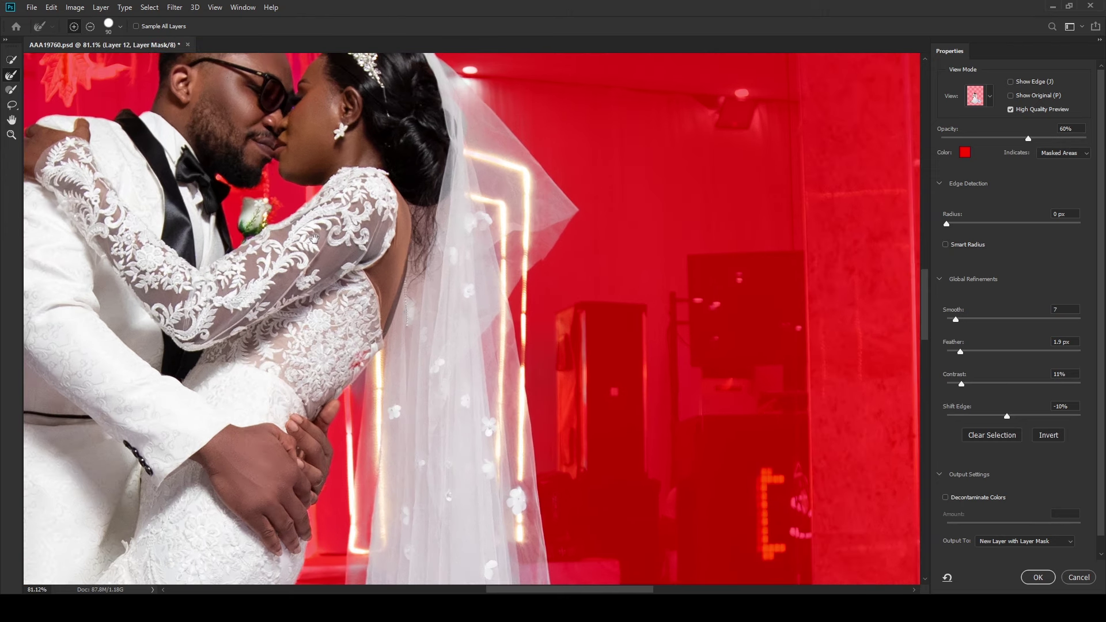
pyautogui.scroll(3, 427, 345)
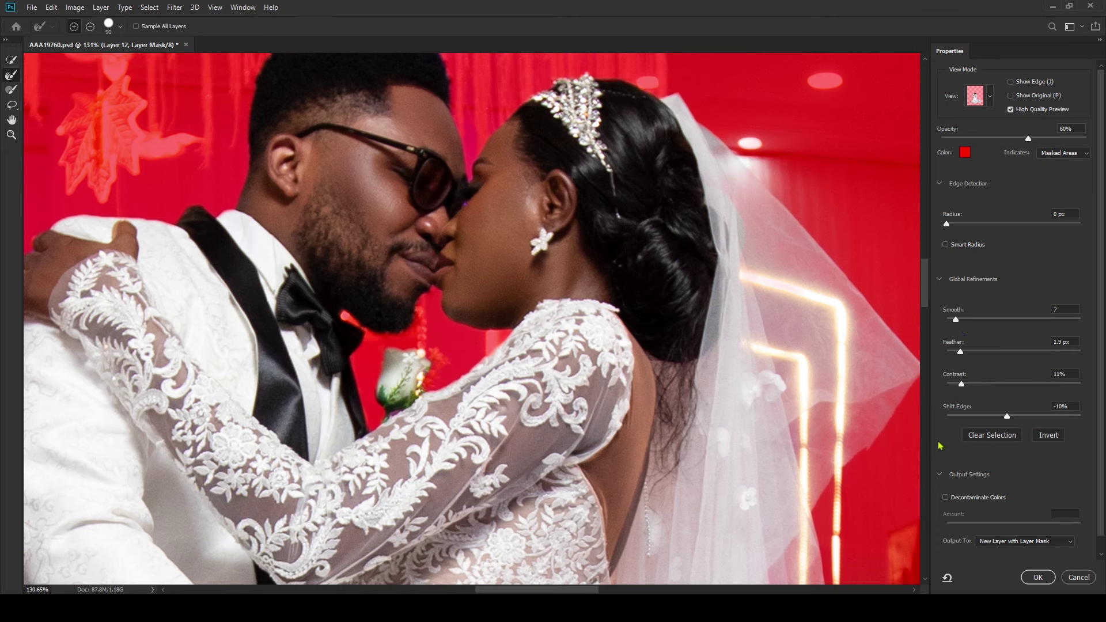
pyautogui.scroll(-2, 541, 355)
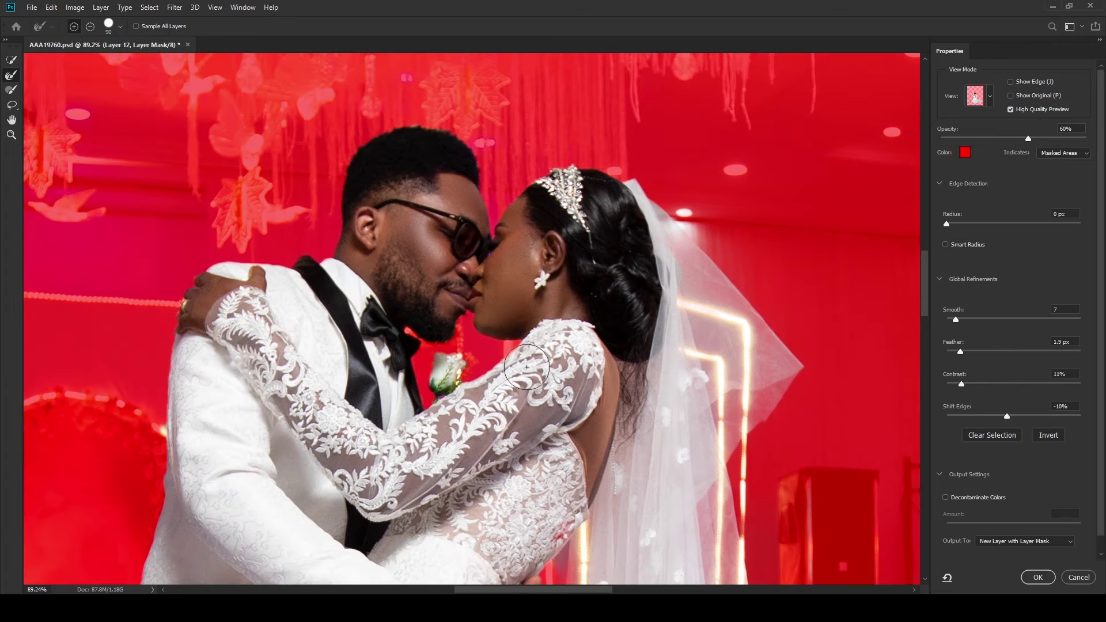
pyautogui.scroll(-2, 496, 333)
pyautogui.scroll(-1, 497, 335)
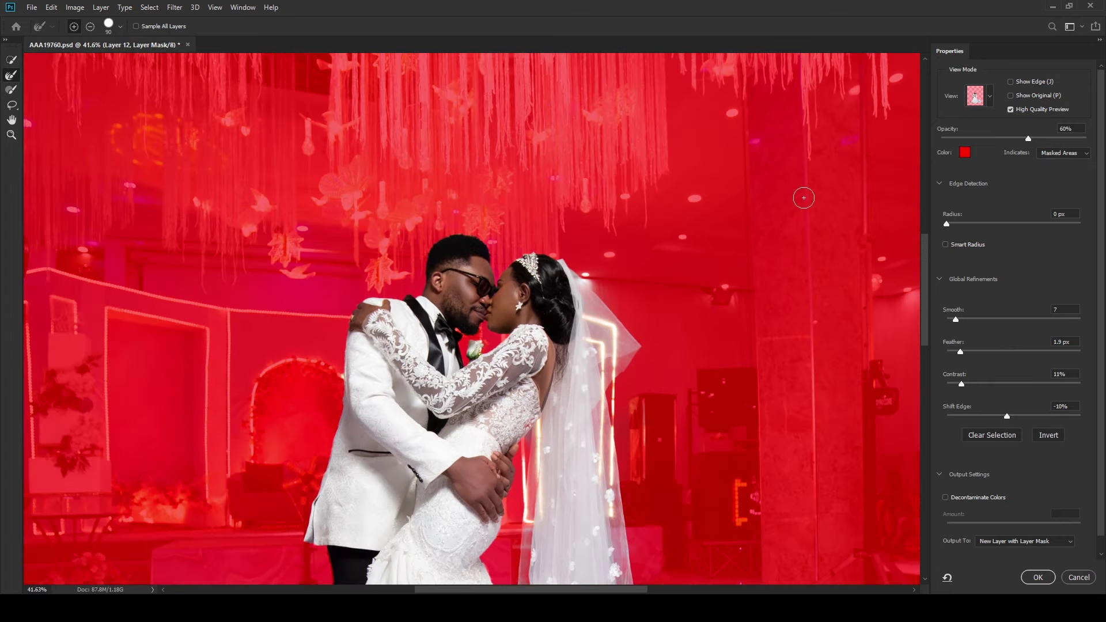
pyautogui.moveTo(923, 262); pyautogui.dragTo(924, 310)
pyautogui.scroll(-3, 570, 429)
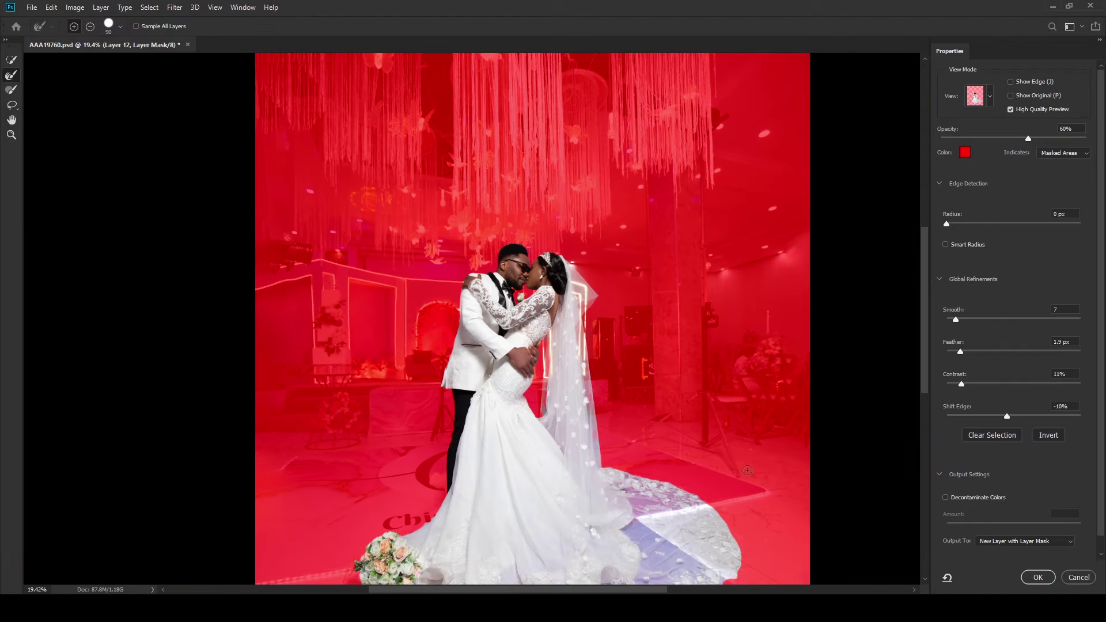
pyautogui.scroll(-1, 722, 405)
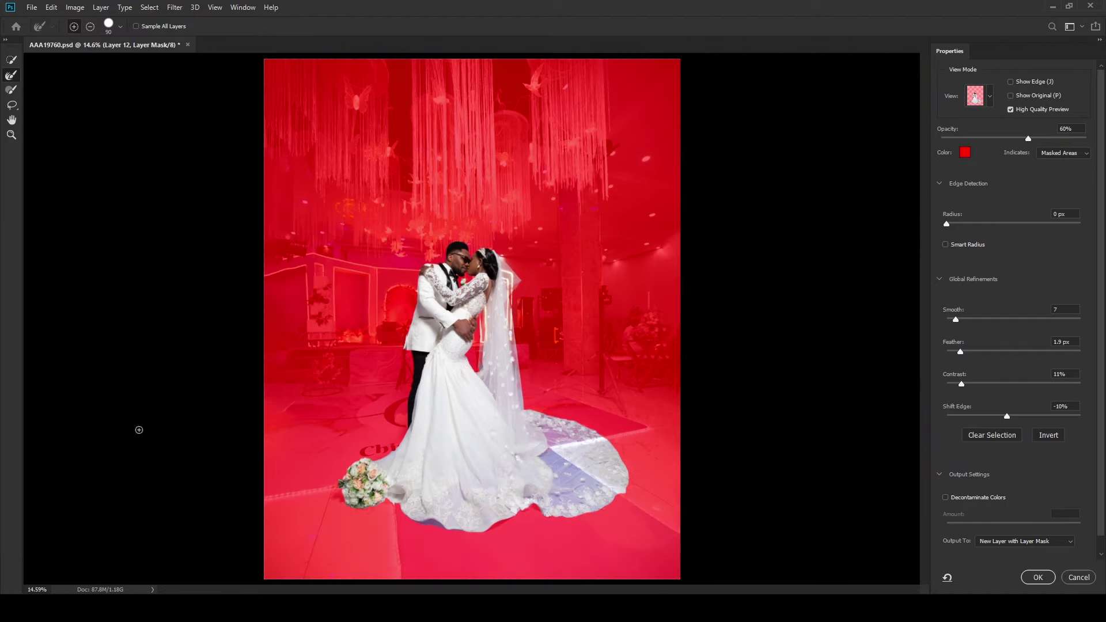
pyautogui.click(1038, 577)
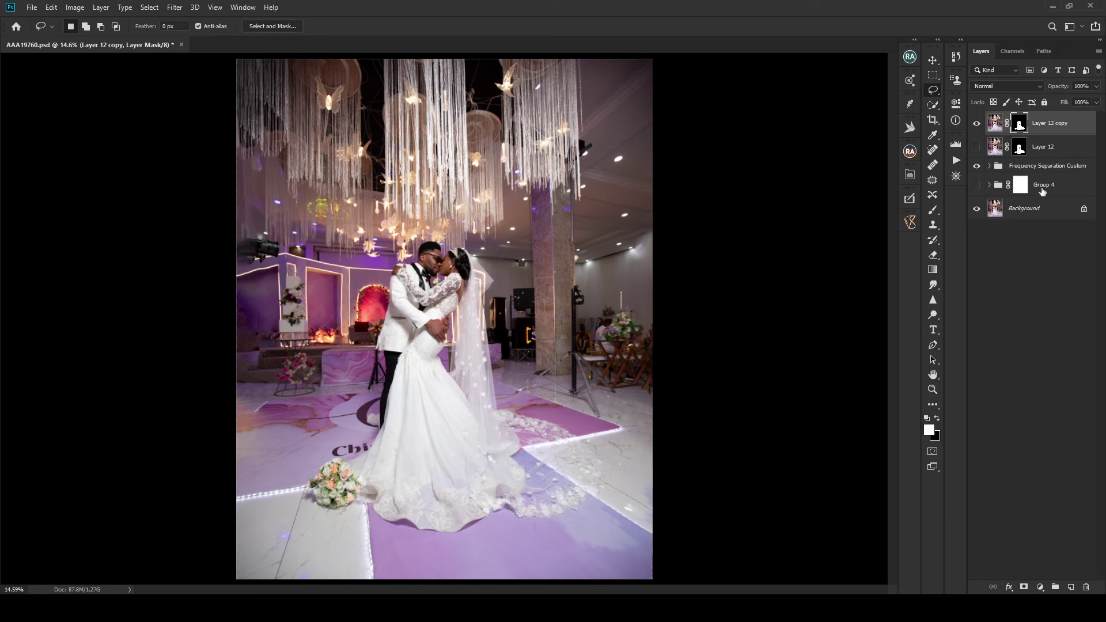
# Step: Preview the finished composite in Group 4 with Layer 12 copy and the Frequency Separation Custom group hidden
pyautogui.click(977, 123)
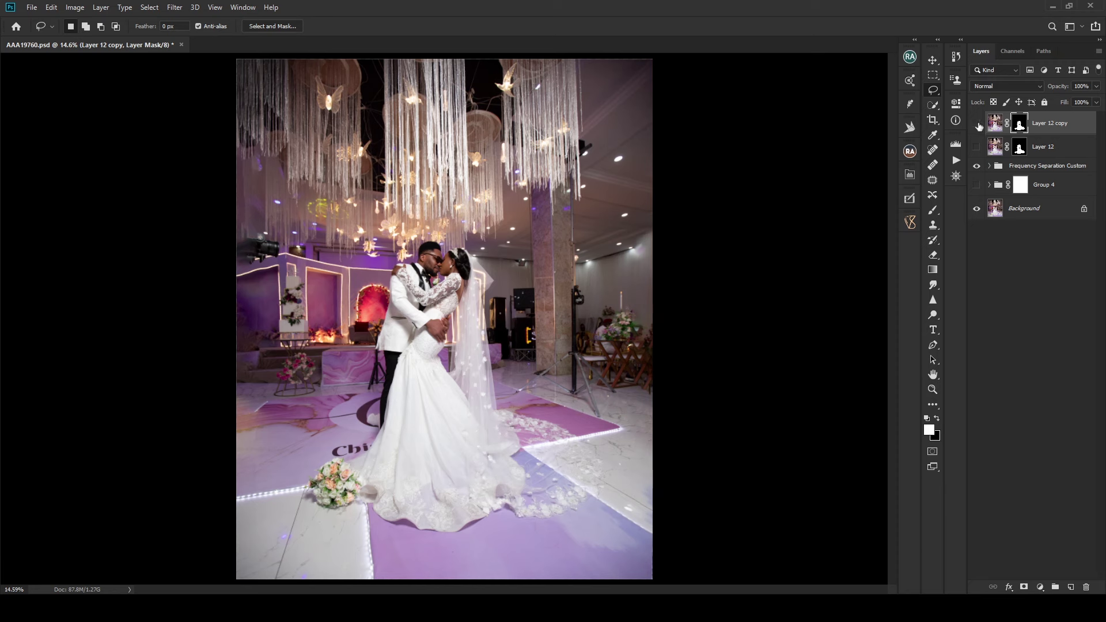
pyautogui.click(978, 185)
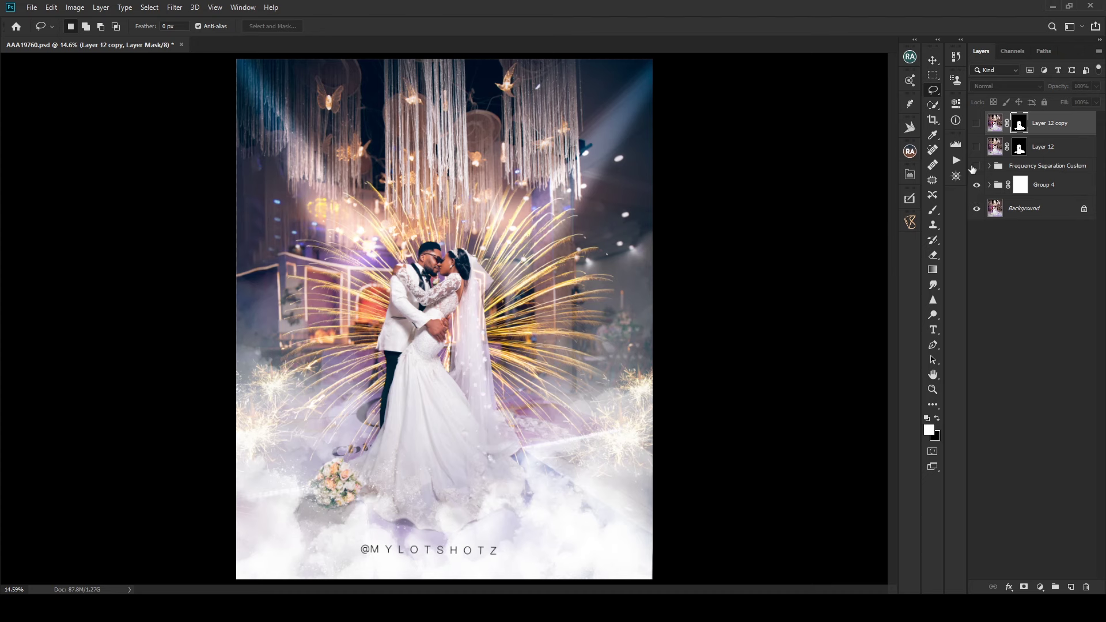
pyautogui.click(977, 166)
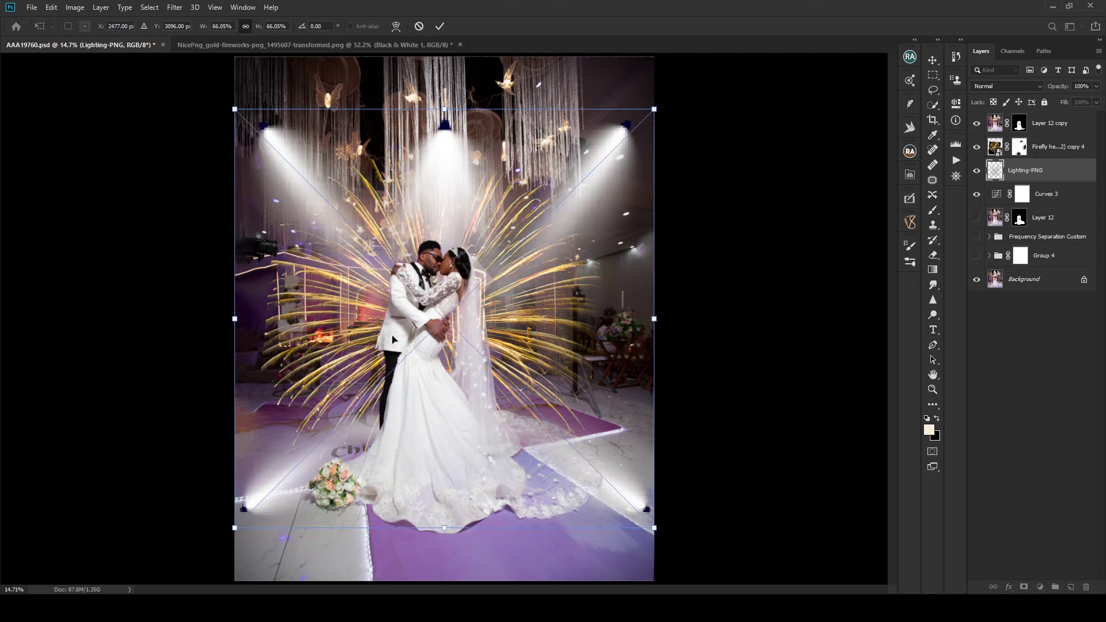
# Step: Scale the Lighting-PNG layer to 83.18% and position it so its beams shine in from the photo's upper edge
pyautogui.moveTo(395, 340); pyautogui.dragTo(377, 285)
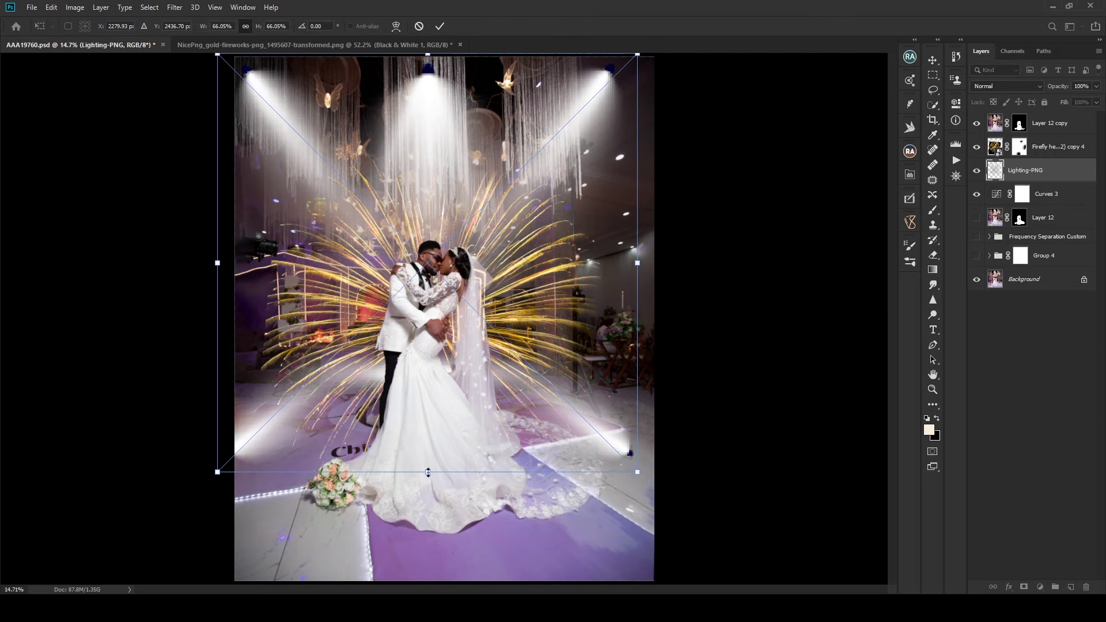
pyautogui.moveTo(428, 473); pyautogui.dragTo(433, 559)
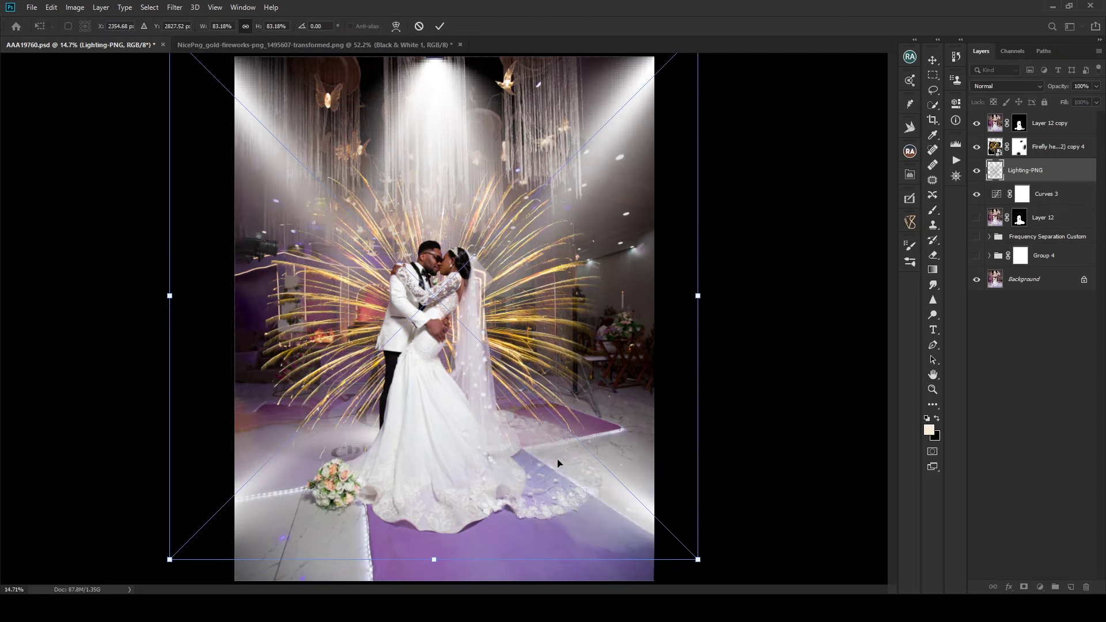
pyautogui.moveTo(492, 415); pyautogui.dragTo(498, 417)
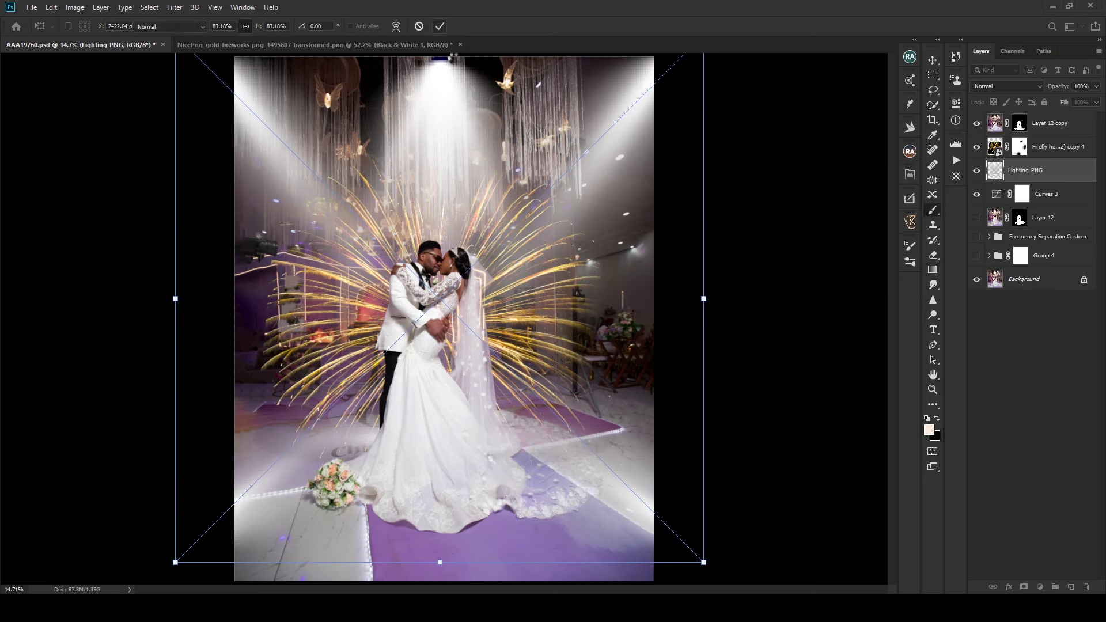
pyautogui.click(444, 27)
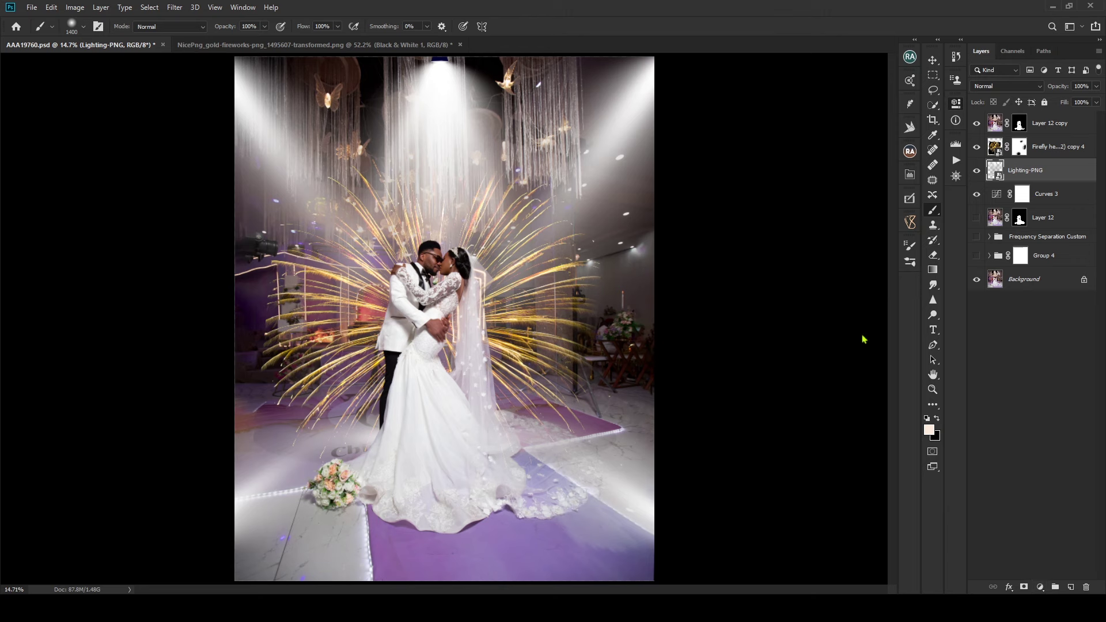
# Step: Add a Curves adjustment clipped to the Lighting-PNG layer and group the two layers
pyautogui.hotkey('ctrl', 'm')
pyautogui.hotkey('ctrl', 'alt', 'g')
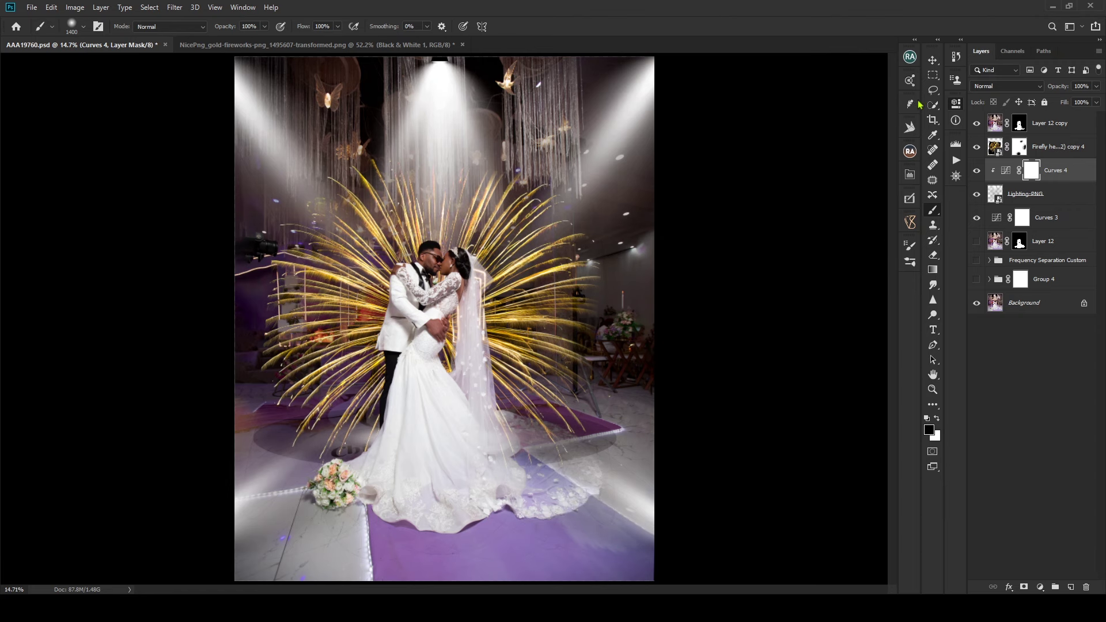
pyautogui.keyDown('shift'); pyautogui.click(1039, 198); pyautogui.keyUp('shift')
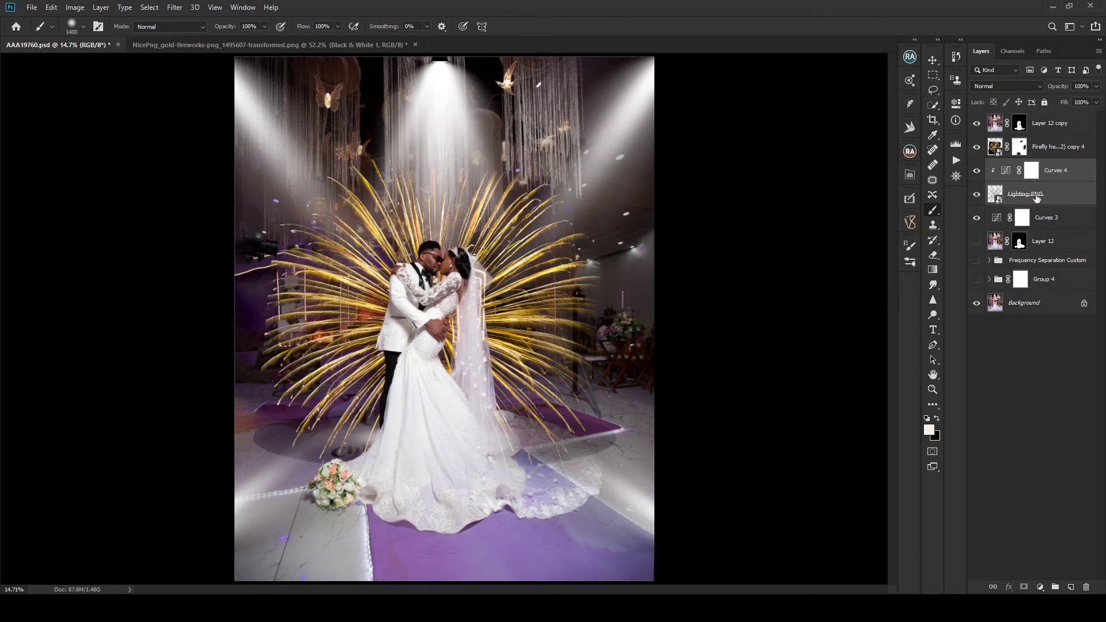
pyautogui.hotkey('ctrl', 'g')
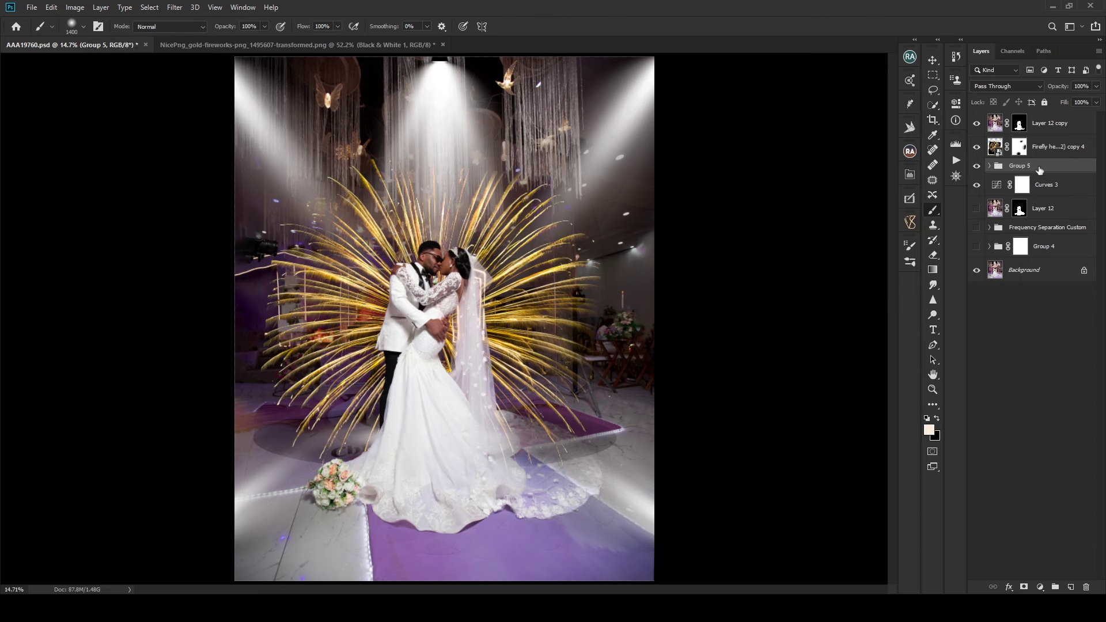
# Step: Add a layer mask to the lighting group and invert it to black
pyautogui.moveTo(1040, 171)
pyautogui.mouseDown()
pyautogui.moveTo(1040, 142)
pyautogui.moveTo(1046, 171)
pyautogui.mouseUp()
pyautogui.click(1025, 587)
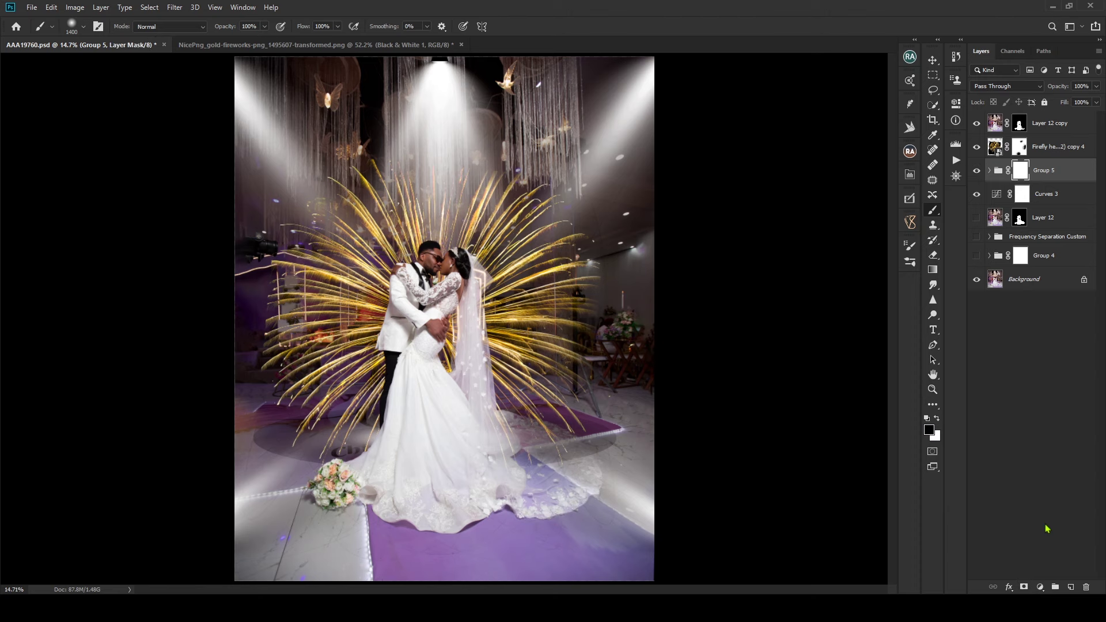
pyautogui.hotkey('ctrl', 'i')
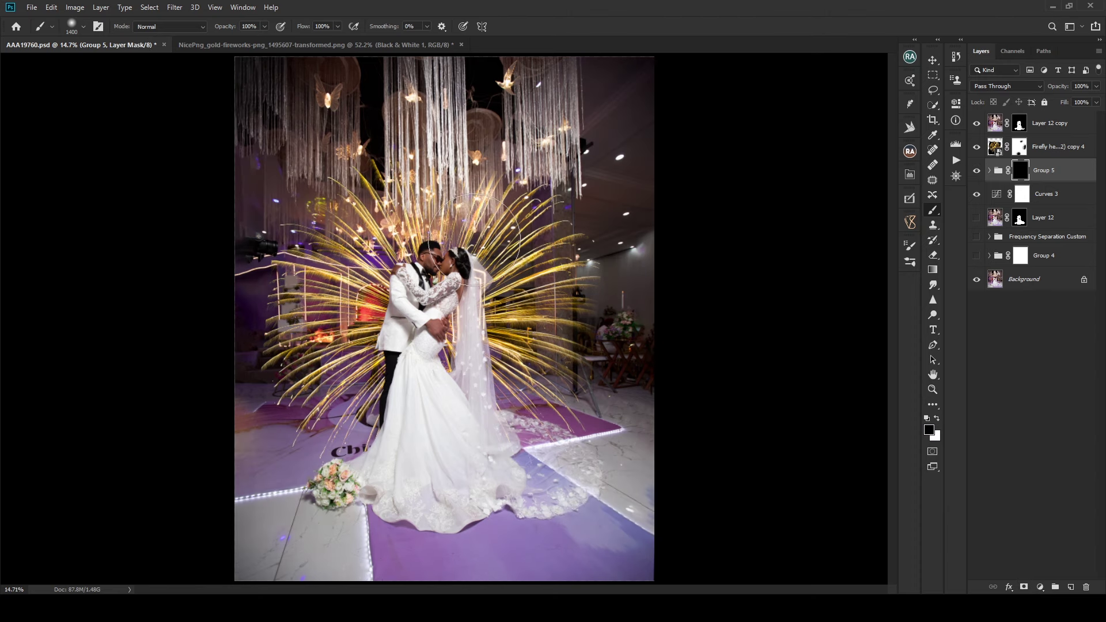
# Step: Paint white on the lighting group's mask with a 1200 brush to reveal the two diagonal beams in the upper corners
pyautogui.press('[')
pyautogui.press('[')
pyautogui.press('[')
pyautogui.press(']')
pyautogui.press('x')
pyautogui.moveTo(629, 83)
pyautogui.mouseDown()
pyautogui.moveTo(580, 209)
pyautogui.moveTo(548, 256)
pyautogui.mouseUp()
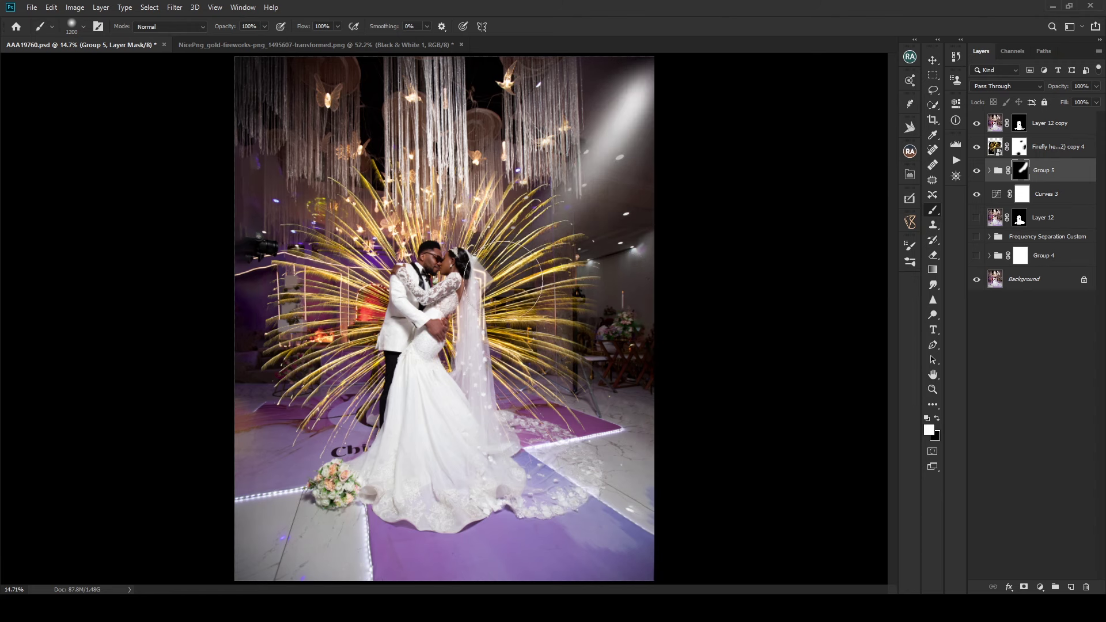
pyautogui.moveTo(239, 90); pyautogui.dragTo(394, 288)
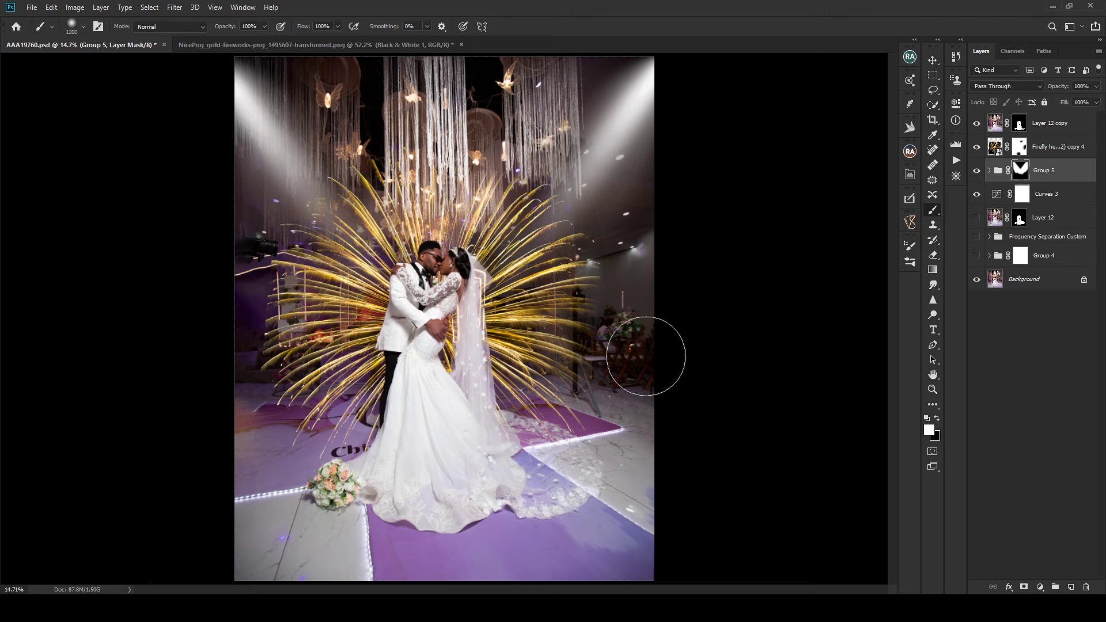
# Step: Add a brightening Curves adjustment clipped to Layer 12 copy and invert its mask to black
pyautogui.click(1081, 124)
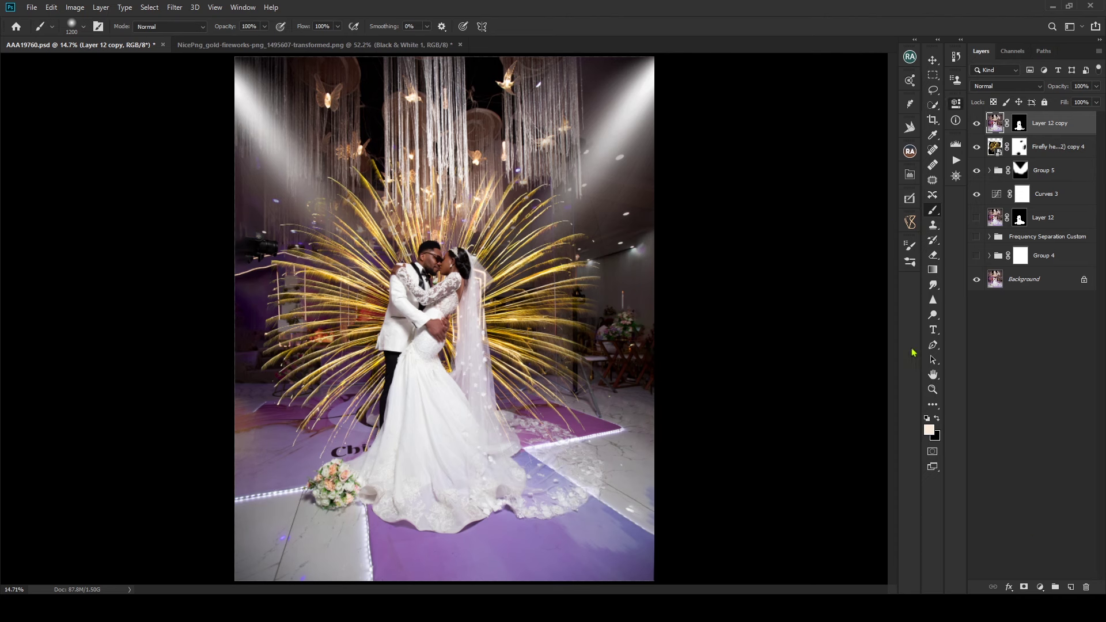
pyautogui.hotkey('ctrl', 'm')
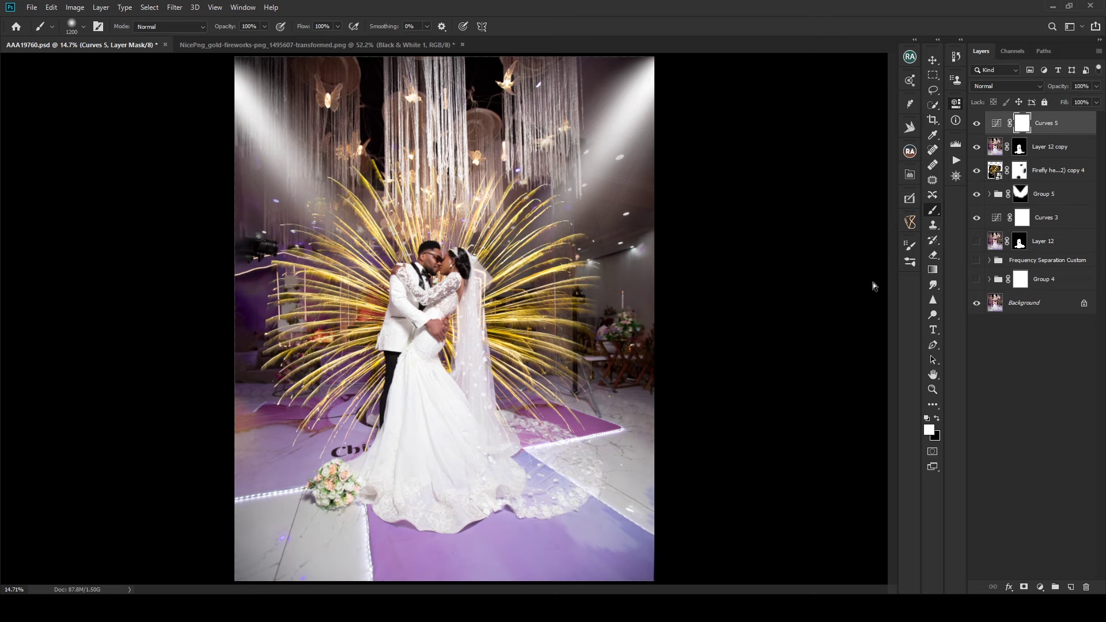
pyautogui.hotkey('ctrl', 'alt', 'g')
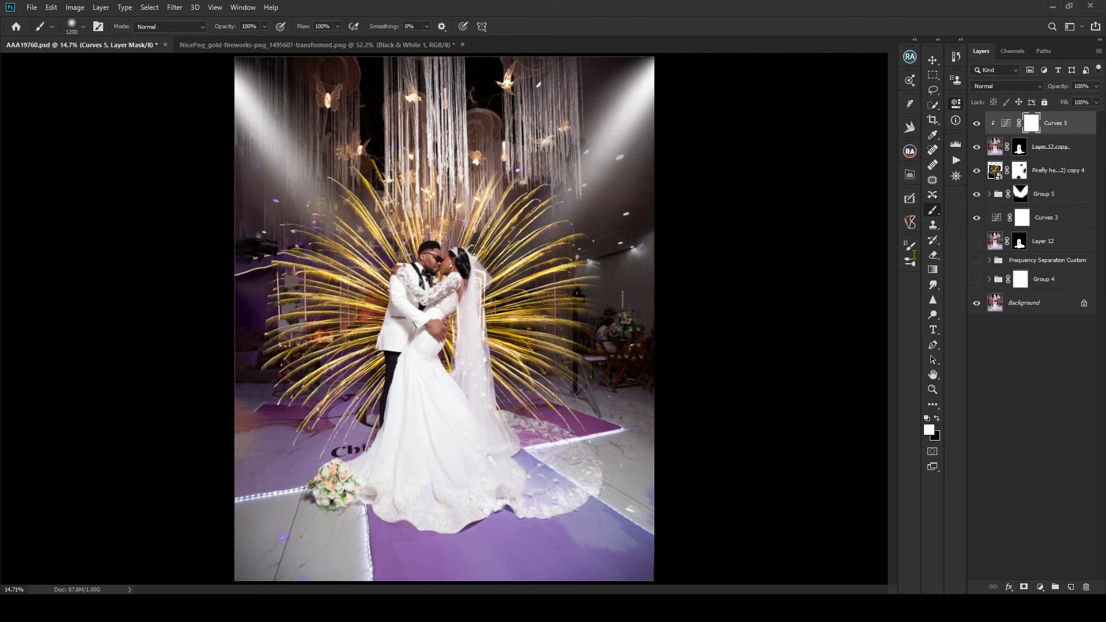
pyautogui.hotkey('ctrl', 'i')
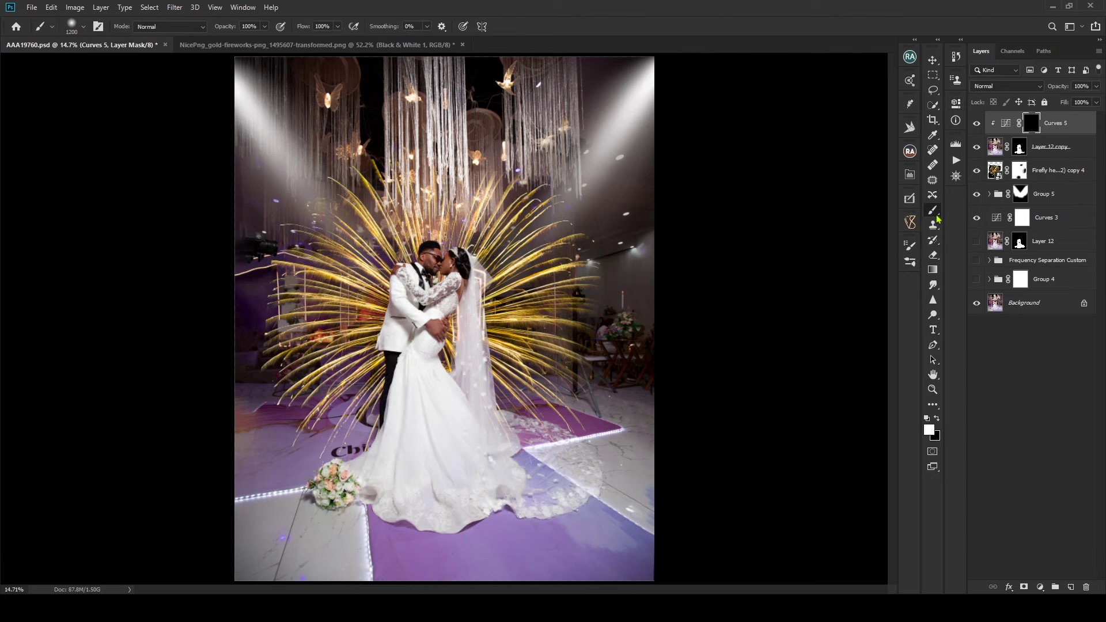
# Step: Paint white on the Curves 5 mask over the couple's faces and hands, reducing the brush size down to 150
pyautogui.press('[')
pyautogui.press('[')
pyautogui.press('[')
pyautogui.press('[')
pyautogui.press('[')
pyautogui.press('[')
pyautogui.press('[')
pyautogui.keyDown('alt'); pyautogui.scroll(3, 447, 264); pyautogui.keyUp('alt')
pyautogui.press('[')
pyautogui.press('[')
pyautogui.press('[')
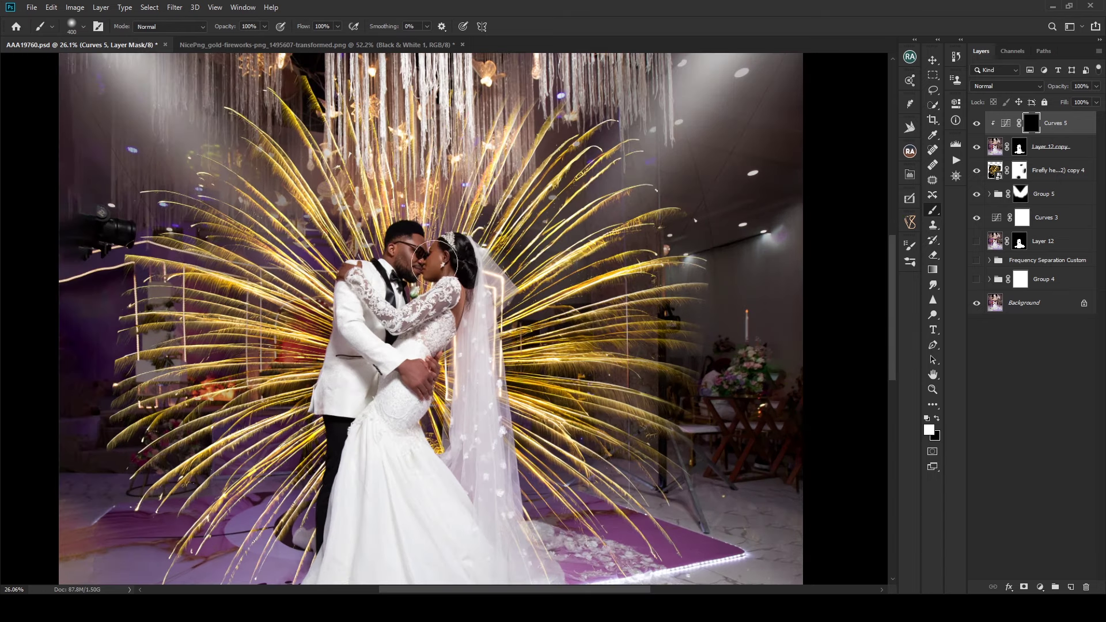
pyautogui.moveTo(438, 262)
pyautogui.mouseDown()
pyautogui.moveTo(399, 260)
pyautogui.moveTo(405, 268)
pyautogui.moveTo(399, 245)
pyautogui.moveTo(456, 307)
pyautogui.mouseUp()
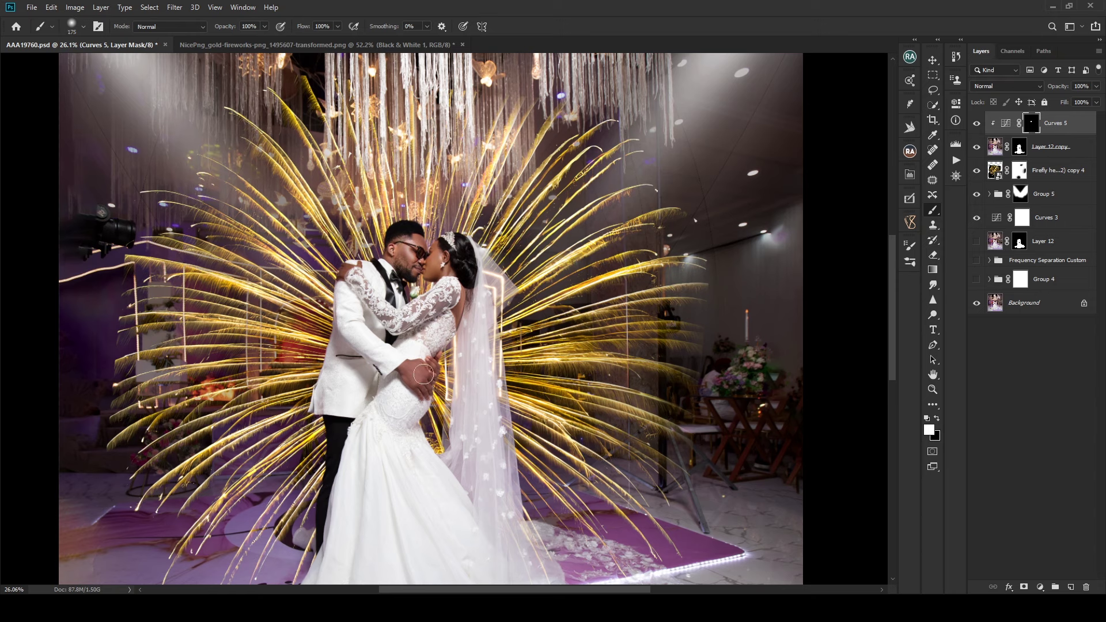
pyautogui.press('[')
pyautogui.press('[')
pyautogui.press('[')
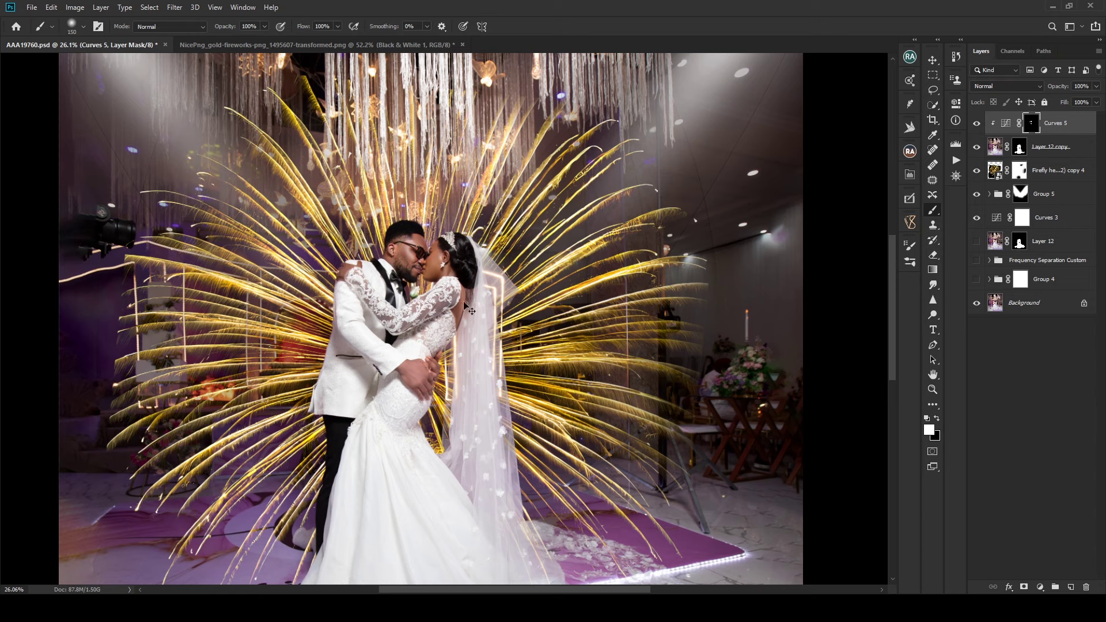
pyautogui.hotkey('ctrl', '0')
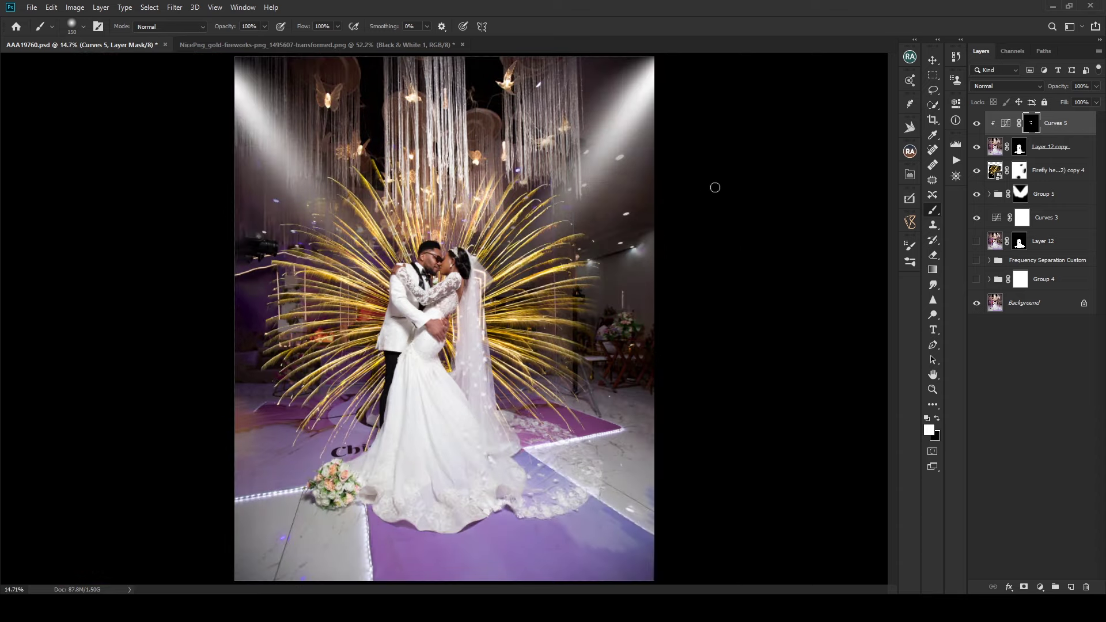
# Step: Compare the image with and without Curves 5, and lower that adjustment's opacity to about 86%
pyautogui.click(977, 123)
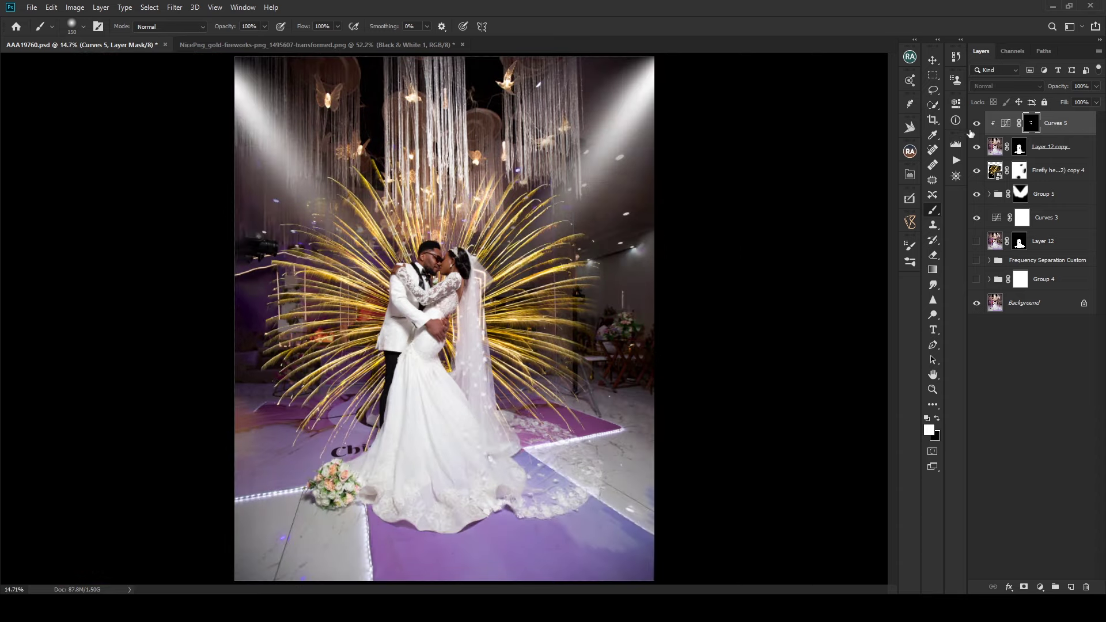
pyautogui.click(977, 123)
pyautogui.moveTo(1064, 88); pyautogui.dragTo(1051, 88)
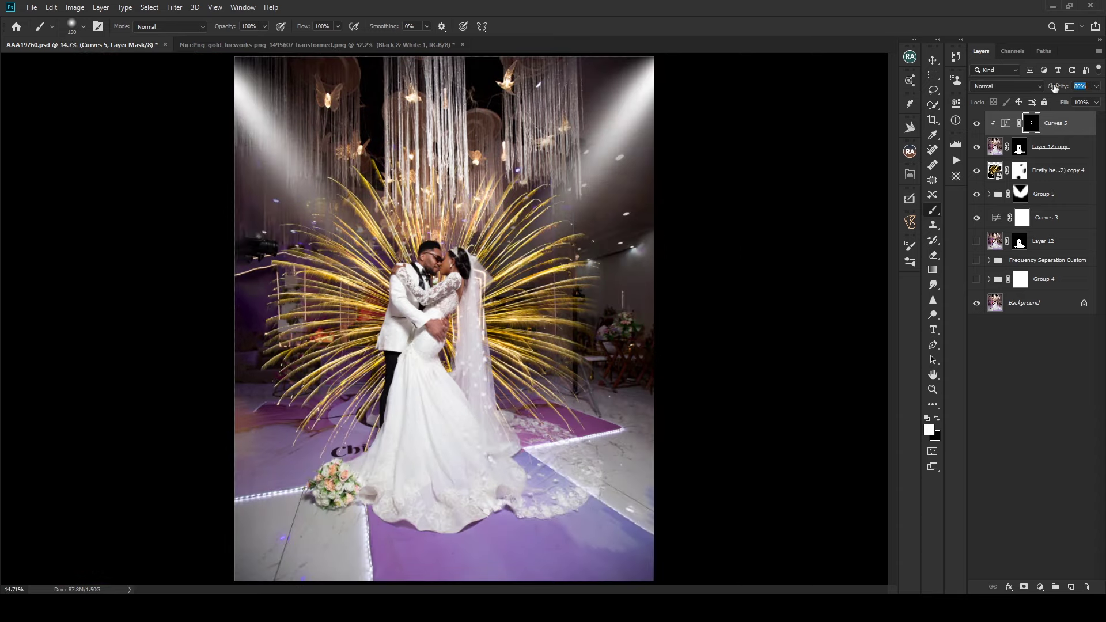
pyautogui.press(']')
pyautogui.press(']')
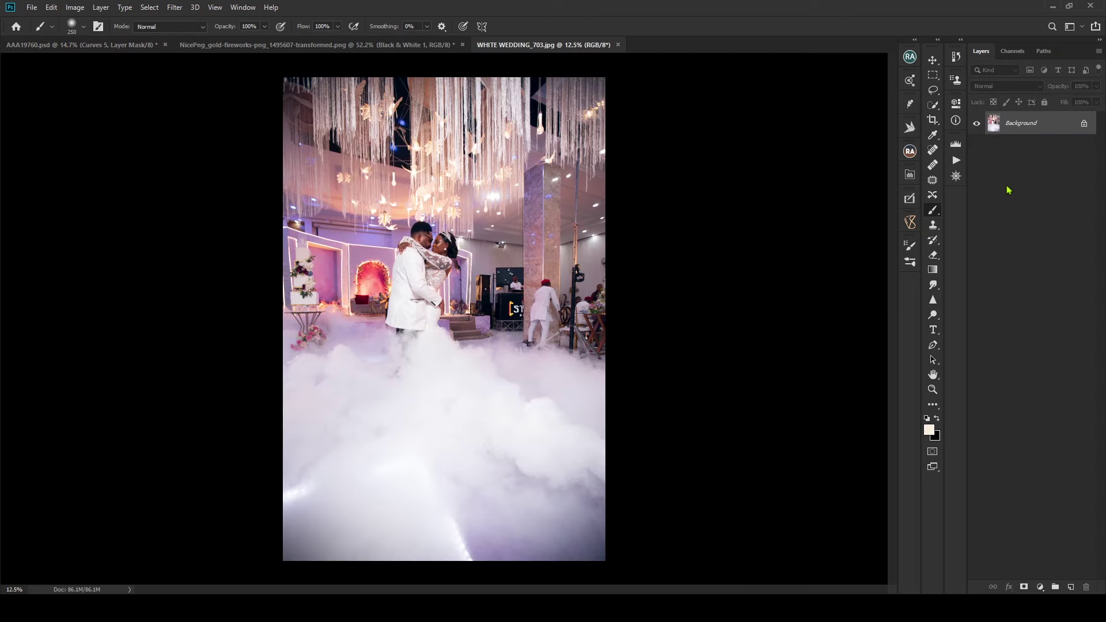
# Step: Lasso the fog across the lower part of WHITE WEDDING_703.jpg, duplicate the background layer, and copy the selected fog to its own layer
pyautogui.click(934, 90)
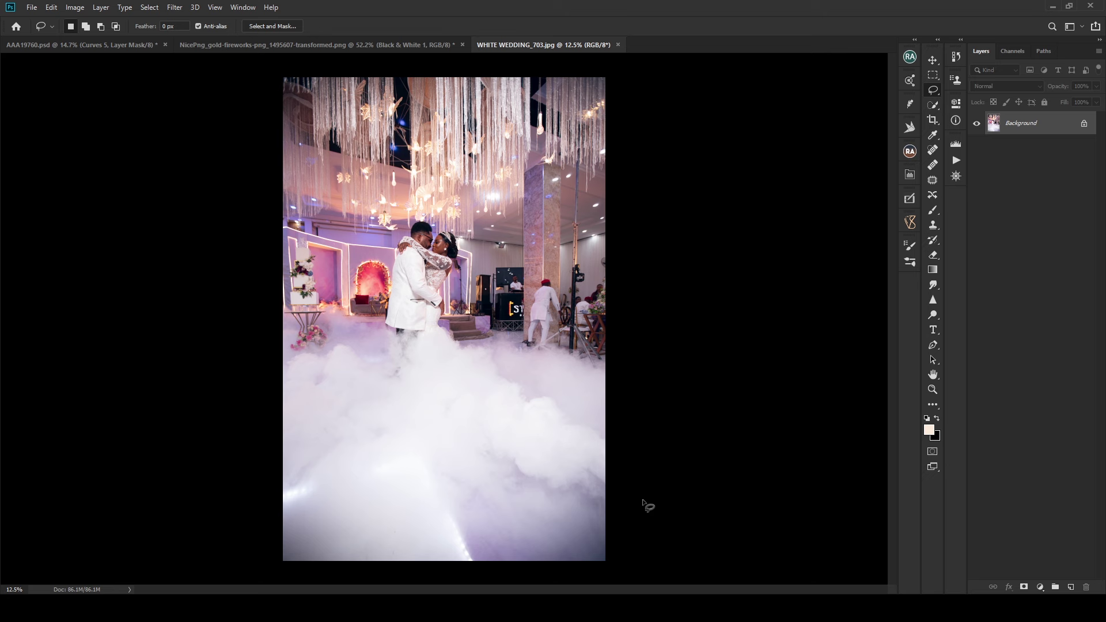
pyautogui.moveTo(634, 362)
pyautogui.mouseDown()
pyautogui.moveTo(539, 348)
pyautogui.moveTo(455, 352)
pyautogui.moveTo(433, 340)
pyautogui.moveTo(411, 360)
pyautogui.moveTo(363, 337)
pyautogui.moveTo(326, 355)
pyautogui.moveTo(285, 348)
pyautogui.moveTo(193, 457)
pyautogui.moveTo(729, 491)
pyautogui.moveTo(714, 366)
pyautogui.mouseUp()
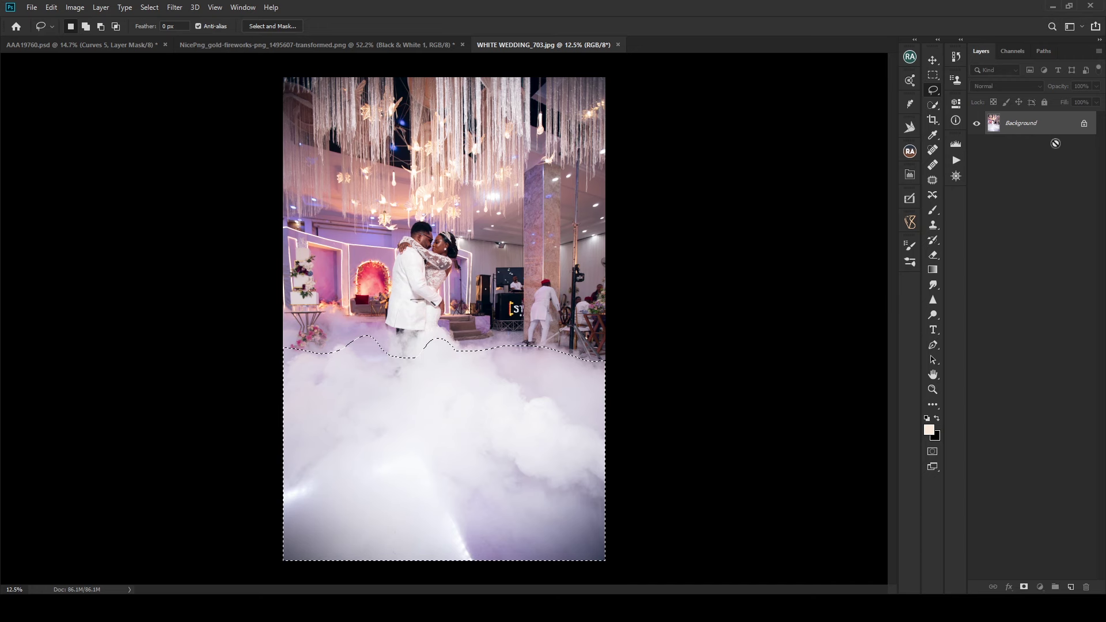
pyautogui.moveTo(1066, 573); pyautogui.dragTo(1071, 587)
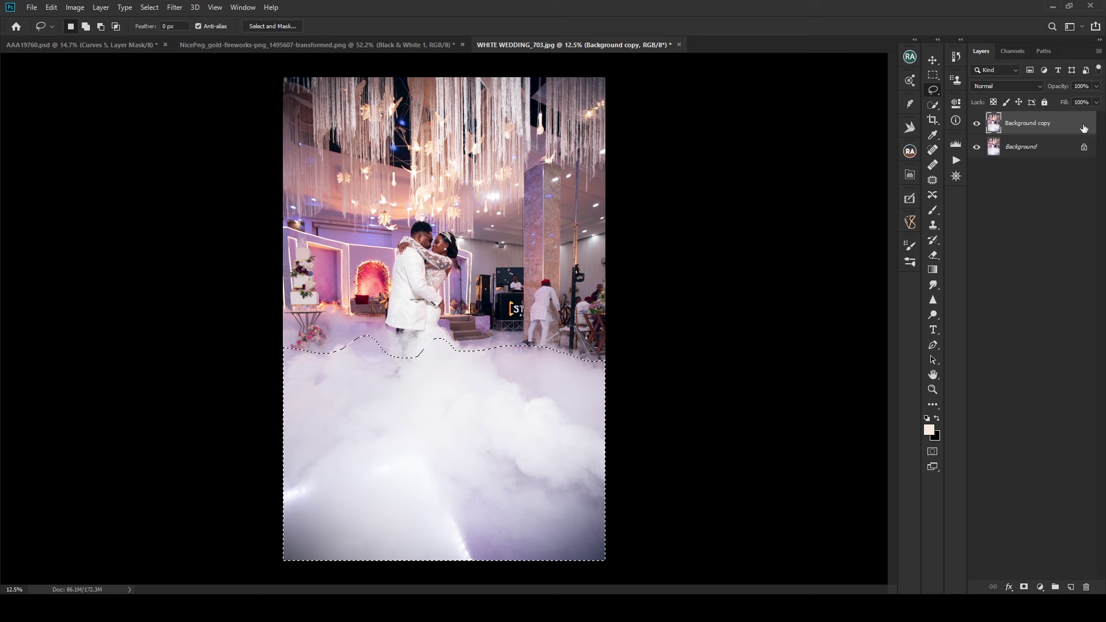
pyautogui.hotkey('ctrl', 'j')
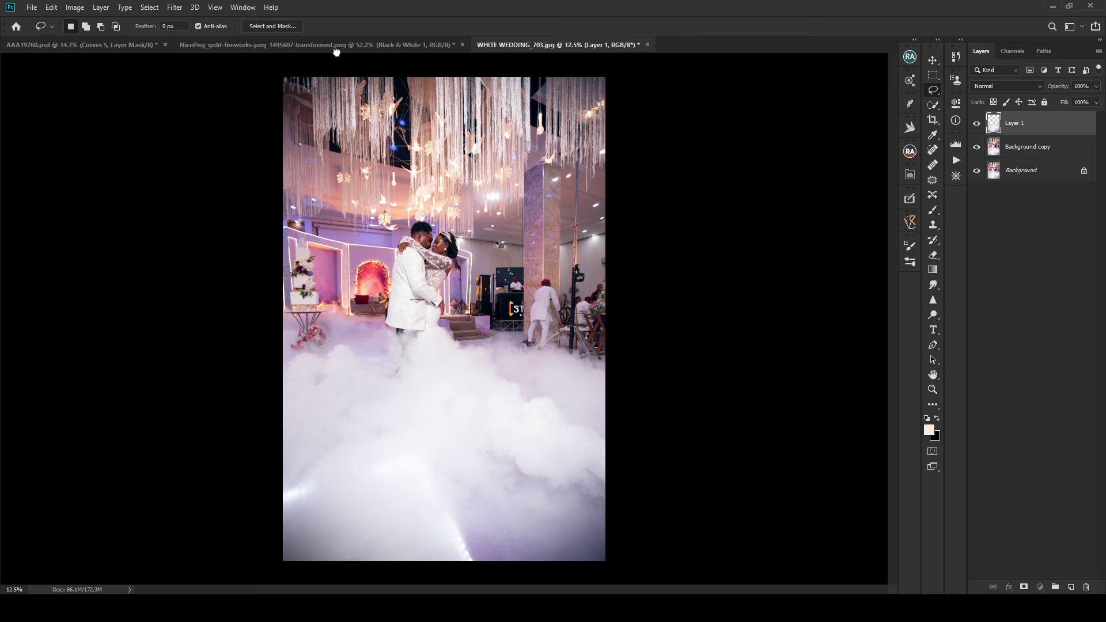
# Step: Paste the fog into AAA19760.psd, scale it to about 79% and place it over the lower-left part of the floor
pyautogui.click(153, 45)
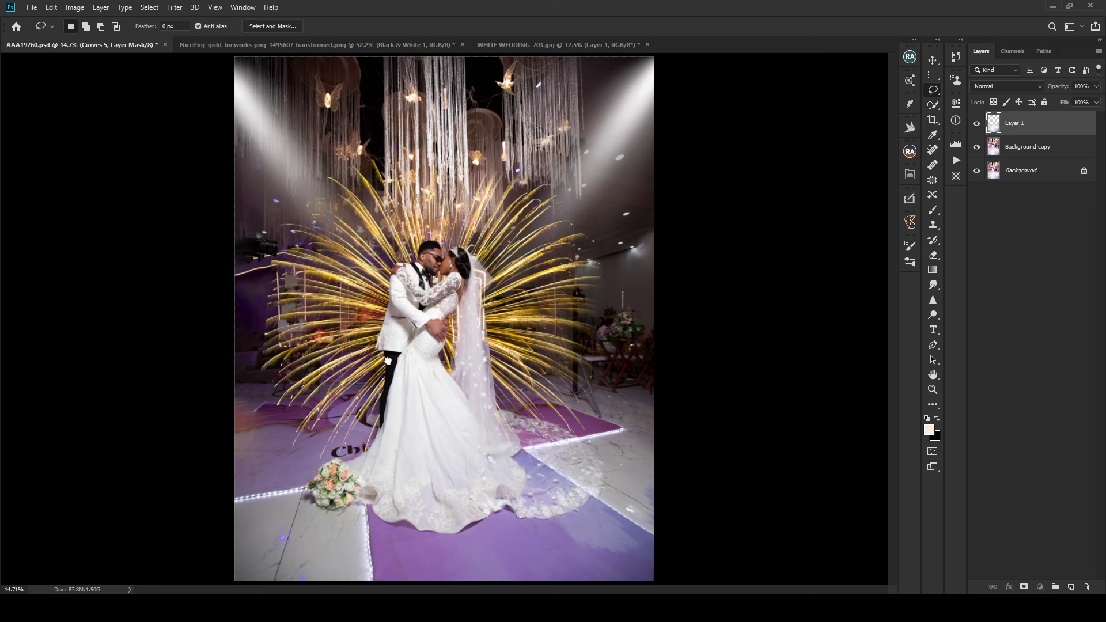
pyautogui.hotkey('ctrl', 'v')
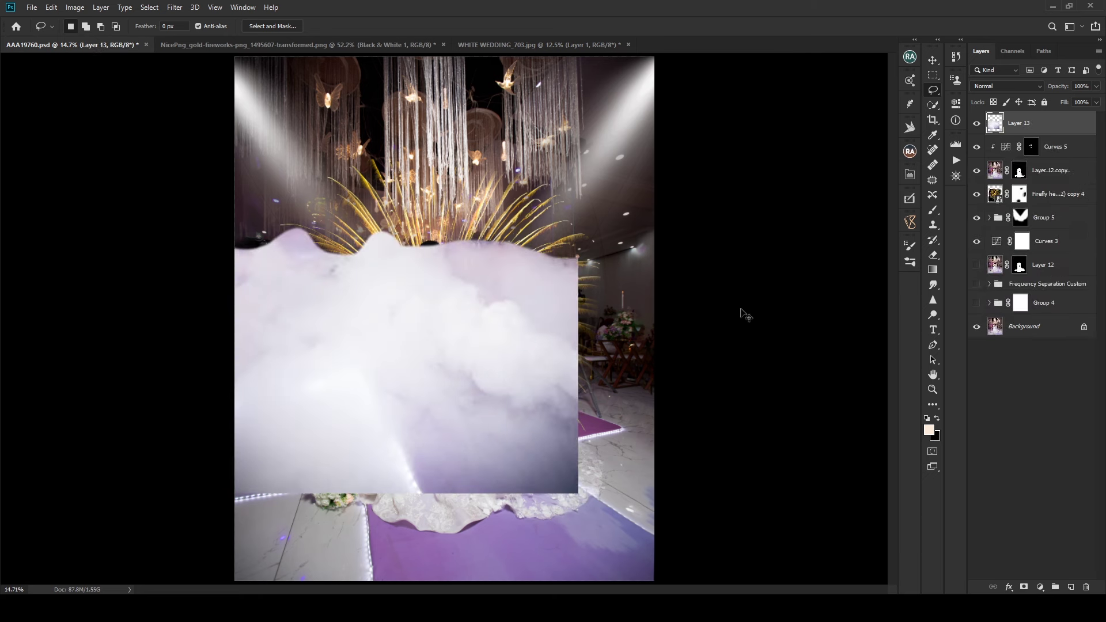
pyautogui.hotkey('ctrl', 't')
pyautogui.moveTo(536, 370)
pyautogui.mouseDown()
pyautogui.moveTo(597, 469)
pyautogui.moveTo(575, 495)
pyautogui.moveTo(627, 476)
pyautogui.moveTo(595, 504)
pyautogui.moveTo(605, 571)
pyautogui.moveTo(549, 379)
pyautogui.mouseUp()
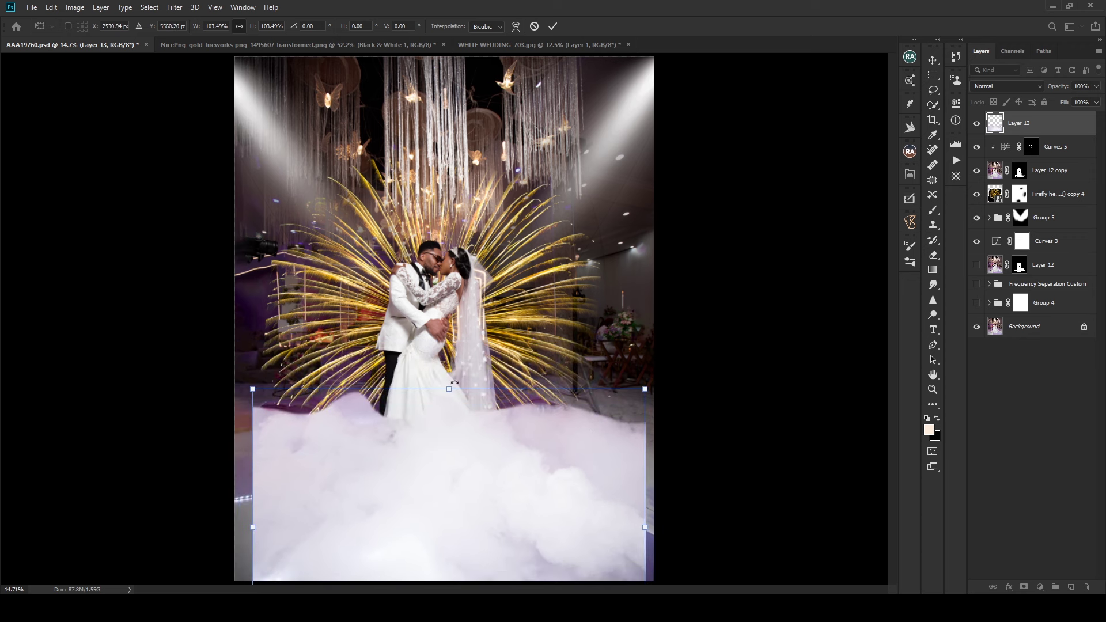
pyautogui.moveTo(454, 482); pyautogui.dragTo(427, 497)
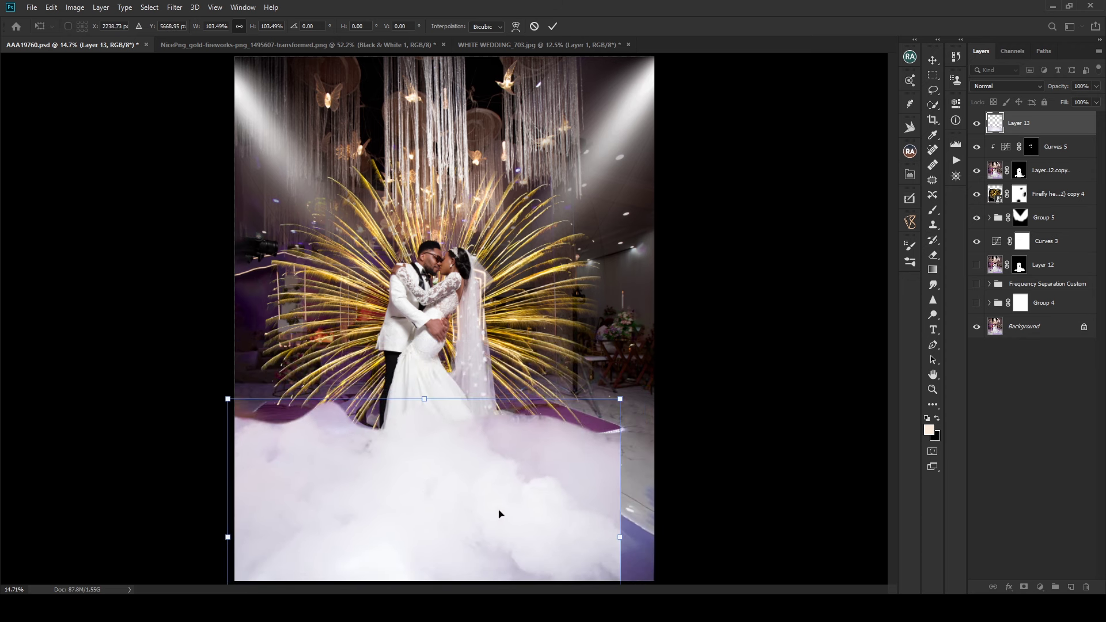
pyautogui.moveTo(499, 514); pyautogui.dragTo(421, 379)
pyautogui.moveTo(457, 444); pyautogui.dragTo(424, 461)
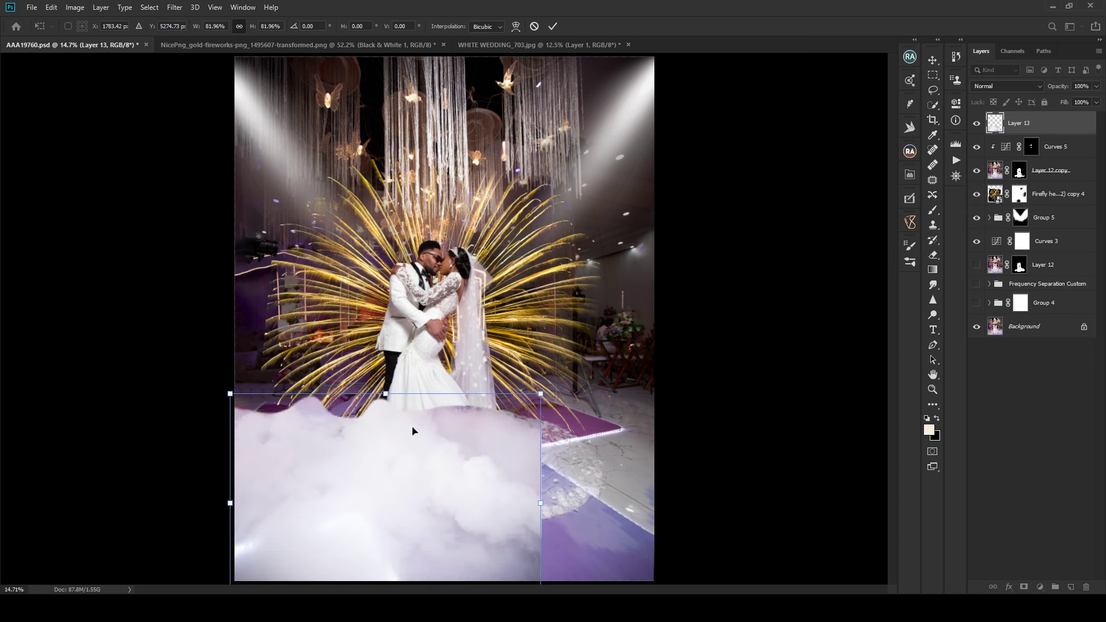
pyautogui.moveTo(388, 396); pyautogui.dragTo(385, 392)
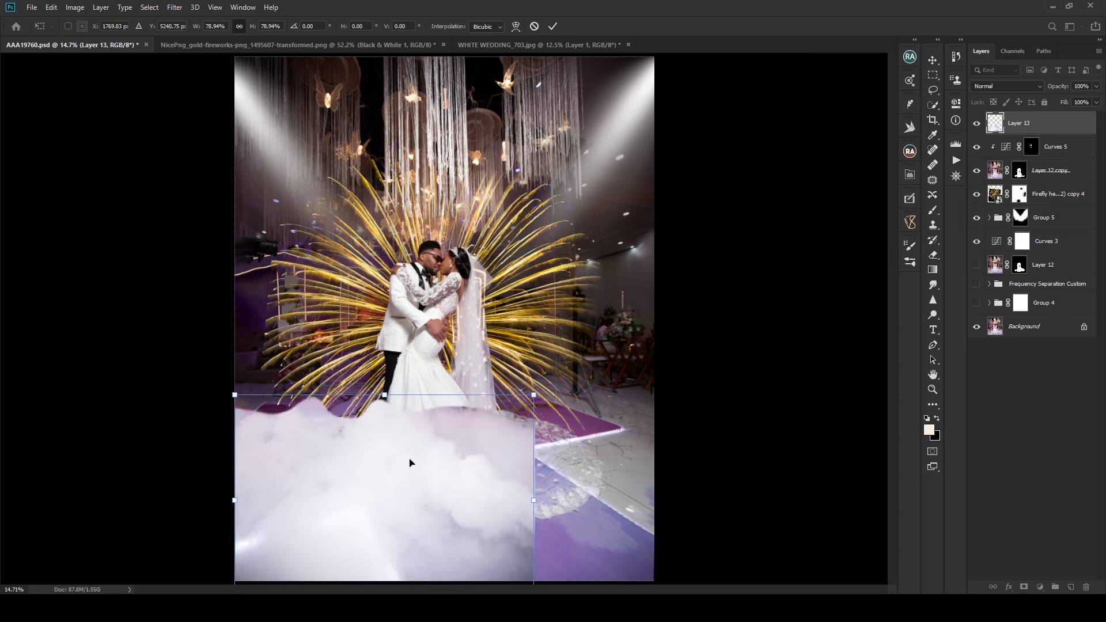
pyautogui.click(556, 27)
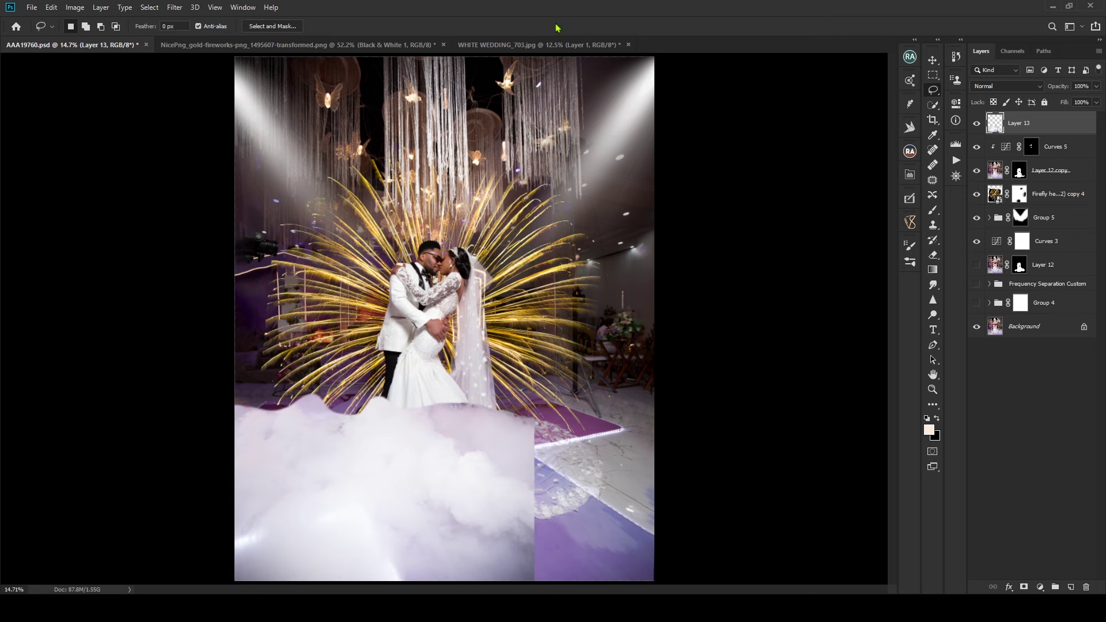
# Step: Duplicate the fog layer and place the copy unflipped over the lower-right part of the floor, overlapping the first
pyautogui.hotkey('ctrl', 'j')
pyautogui.hotkey('ctrl', 't')
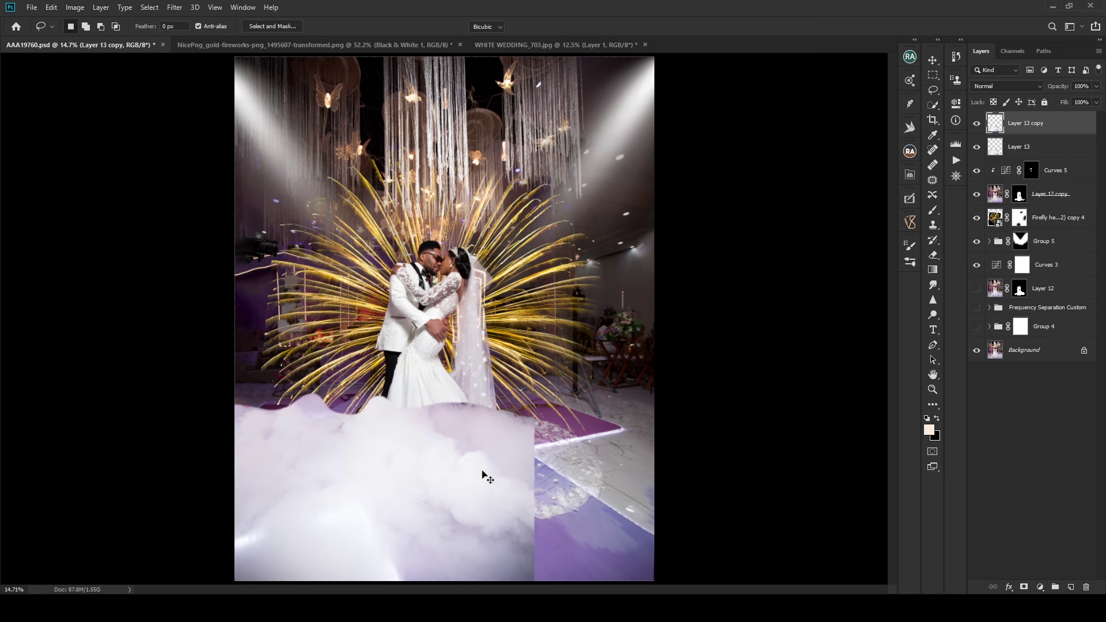
pyautogui.moveTo(506, 484); pyautogui.dragTo(600, 490)
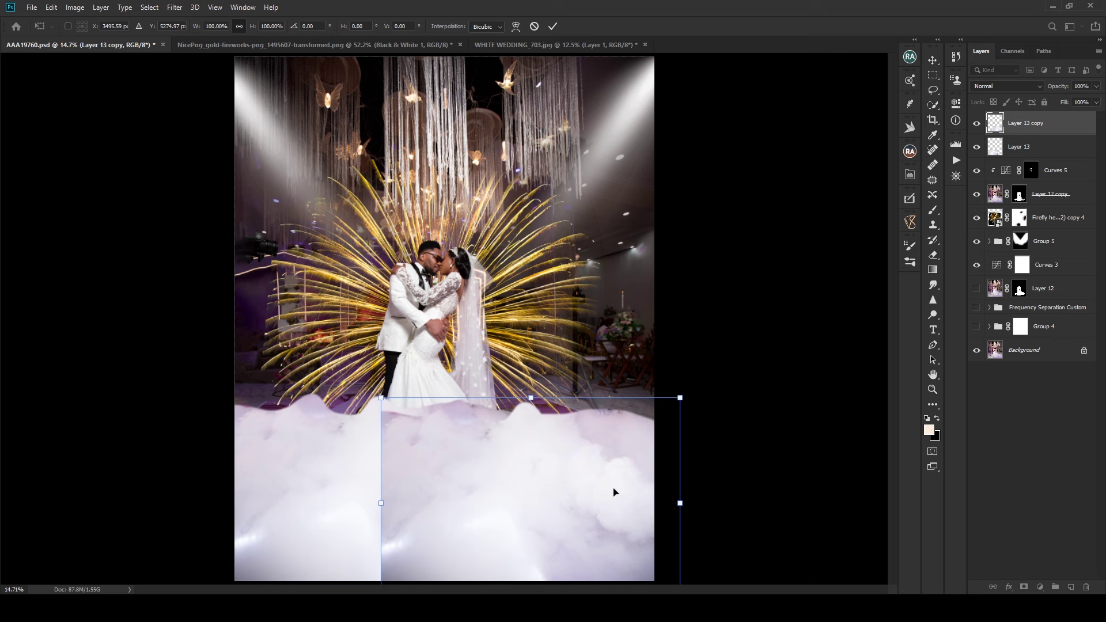
pyautogui.hotkey('ctrl', 'shift', 'h')
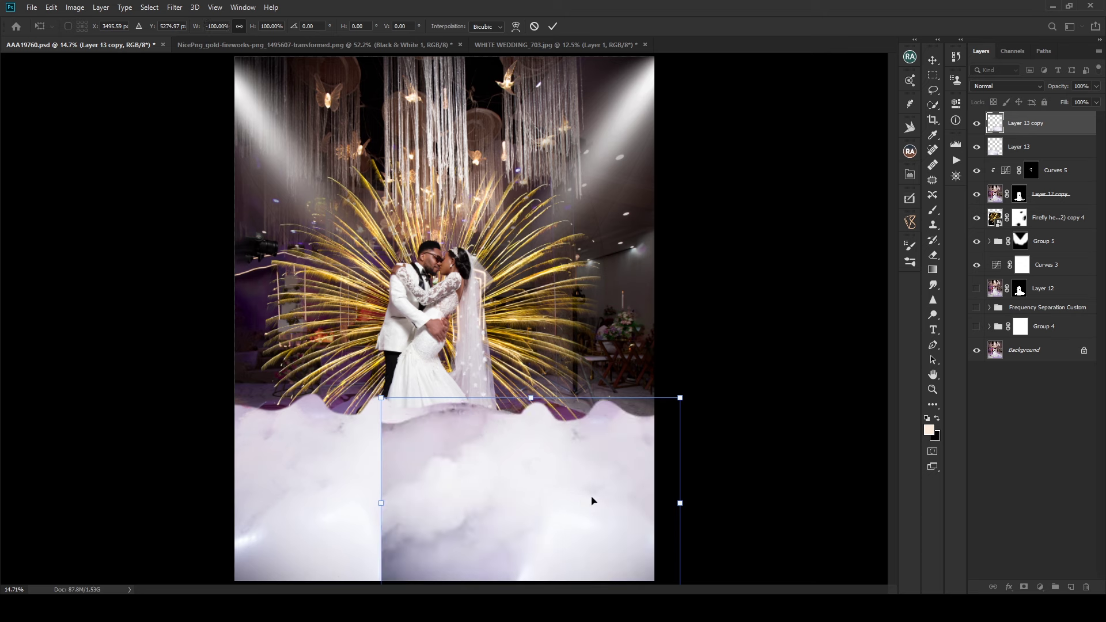
pyautogui.moveTo(593, 502); pyautogui.dragTo(547, 506)
pyautogui.hotkey('ctrl', 'shift', 'h')
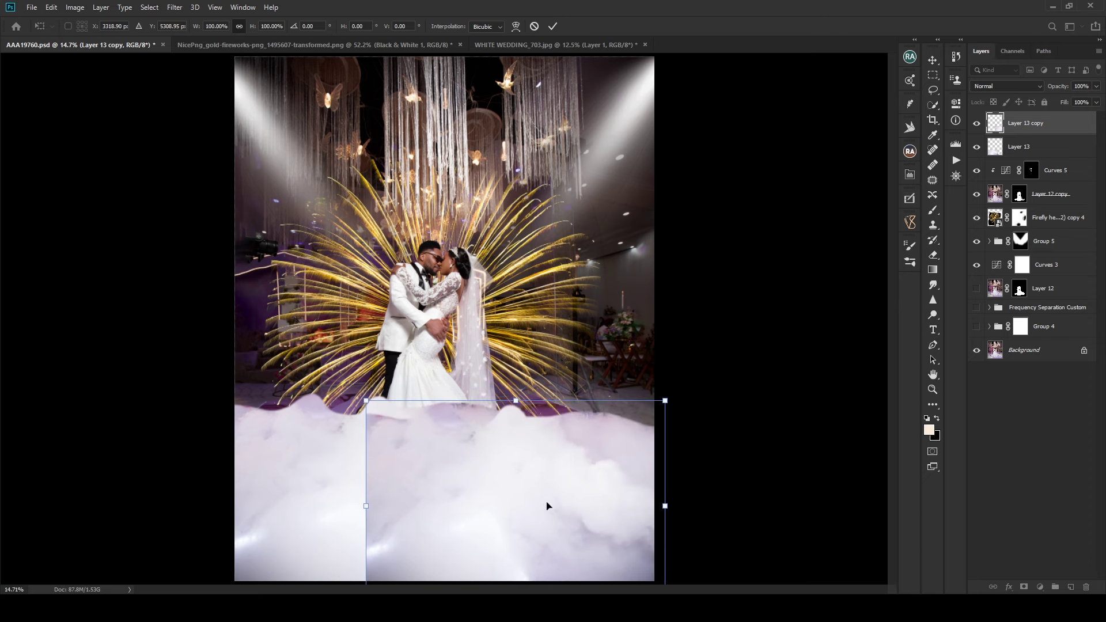
pyautogui.click(552, 26)
pyautogui.press('l')
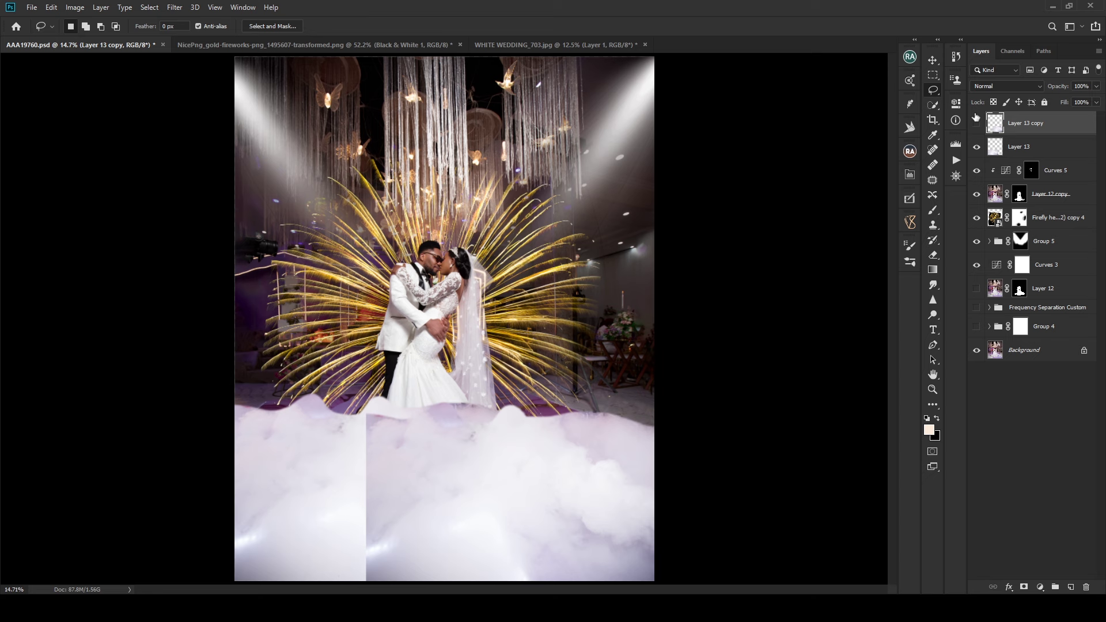
# Step: Toggle the visibility of Layer 13 copy and Layer 13 to compare what each fog layer covers
pyautogui.click(977, 122)
pyautogui.click(977, 122)
pyautogui.click(1022, 151)
pyautogui.click(977, 147)
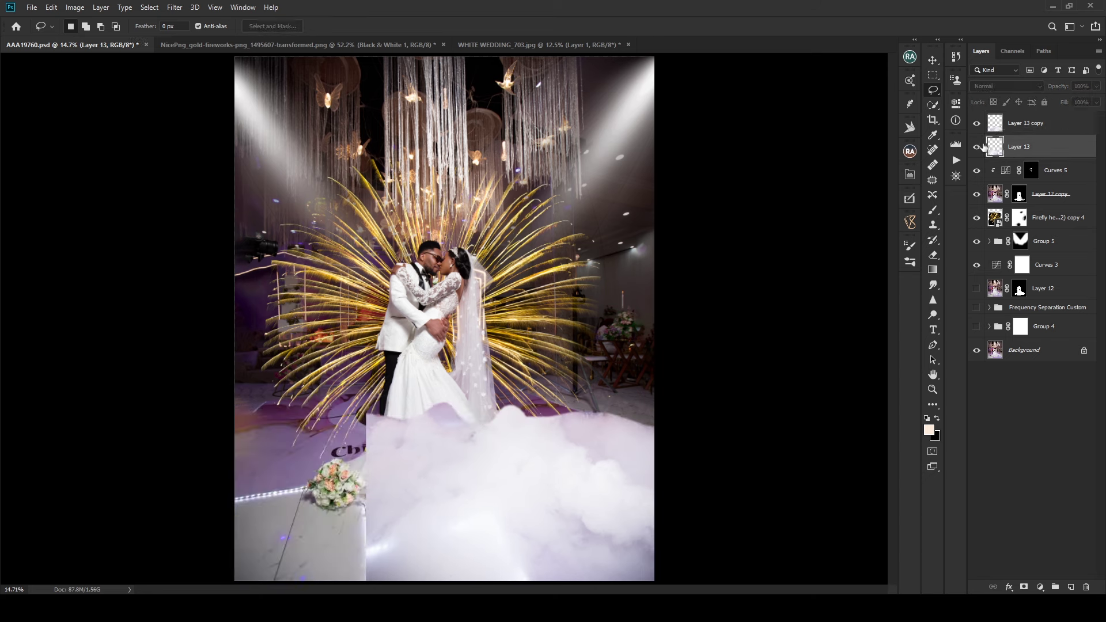
pyautogui.click(977, 147)
# Step: Add a layer mask to Layer 13 copy and paint black with an 1800 brush along the vertical seam to blend the two fog pieces
pyautogui.click(990, 124)
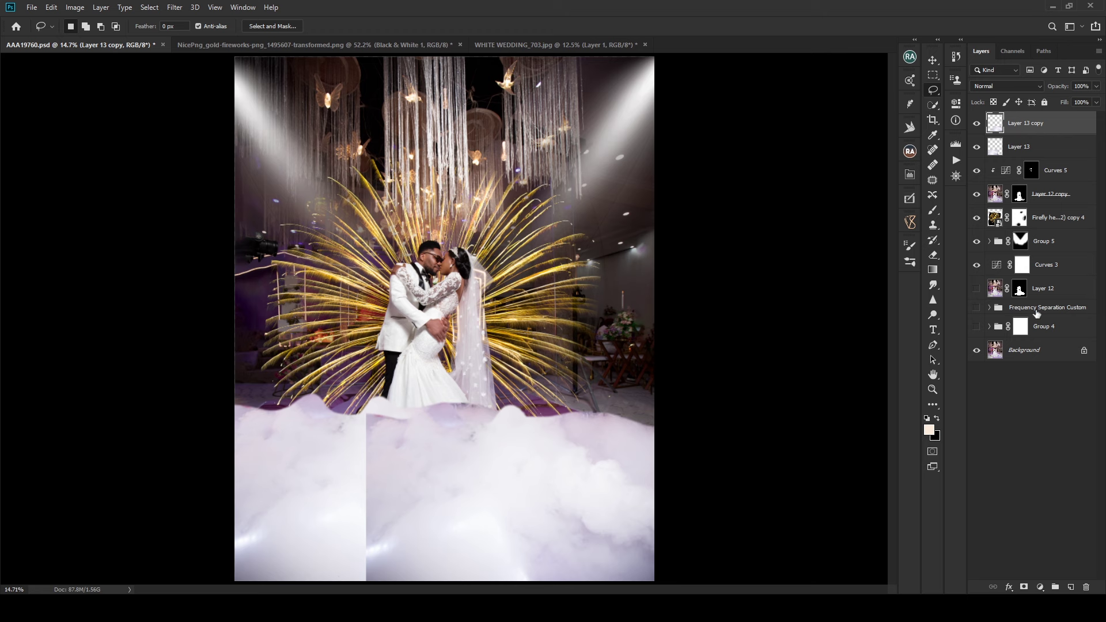
pyautogui.click(1024, 588)
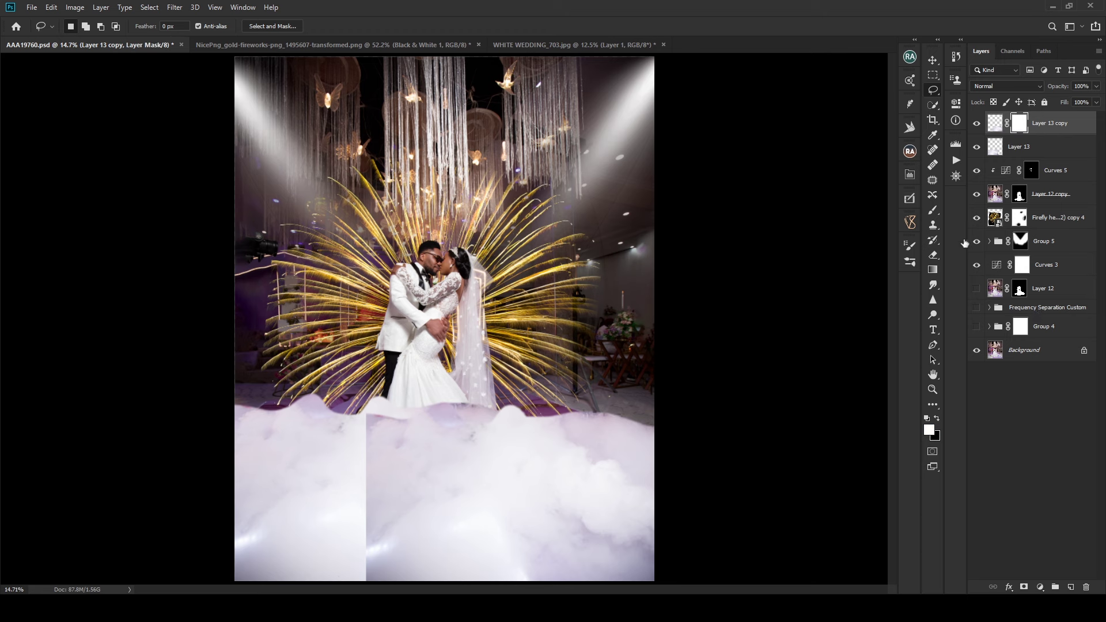
pyautogui.click(934, 213)
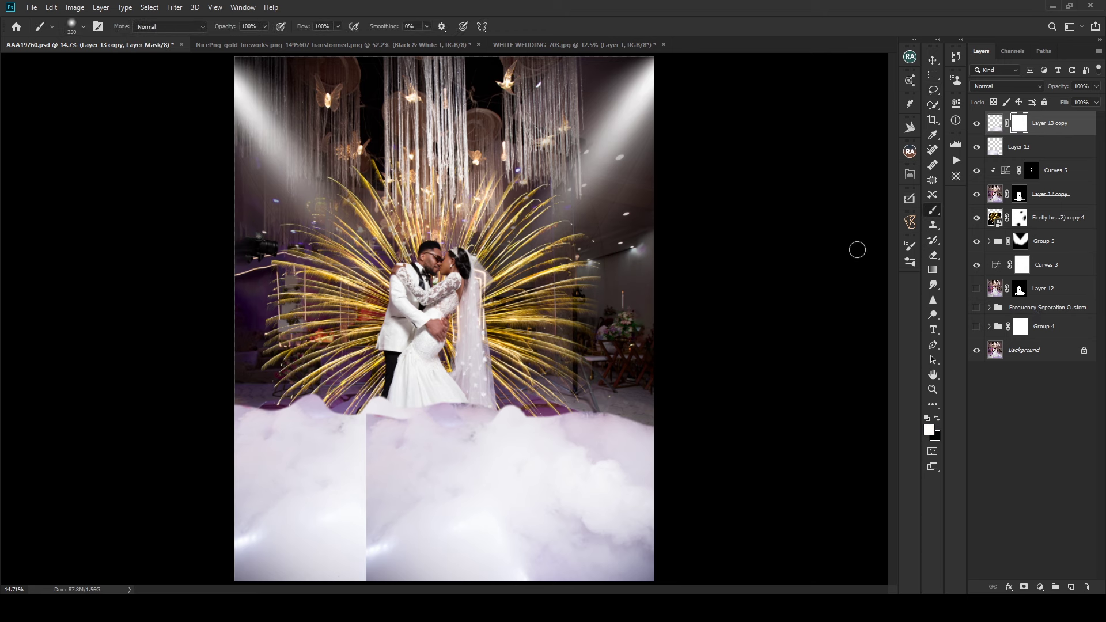
pyautogui.press(']')
pyautogui.press(']')
pyautogui.press(']')
pyautogui.press(']')
pyautogui.press(']')
pyautogui.press(']')
pyautogui.press(']')
pyautogui.press(']')
pyautogui.press(']')
pyautogui.press(']')
pyautogui.press(']')
pyautogui.press(']')
pyautogui.press(']')
pyautogui.press(']')
pyautogui.press(']')
pyautogui.press(']')
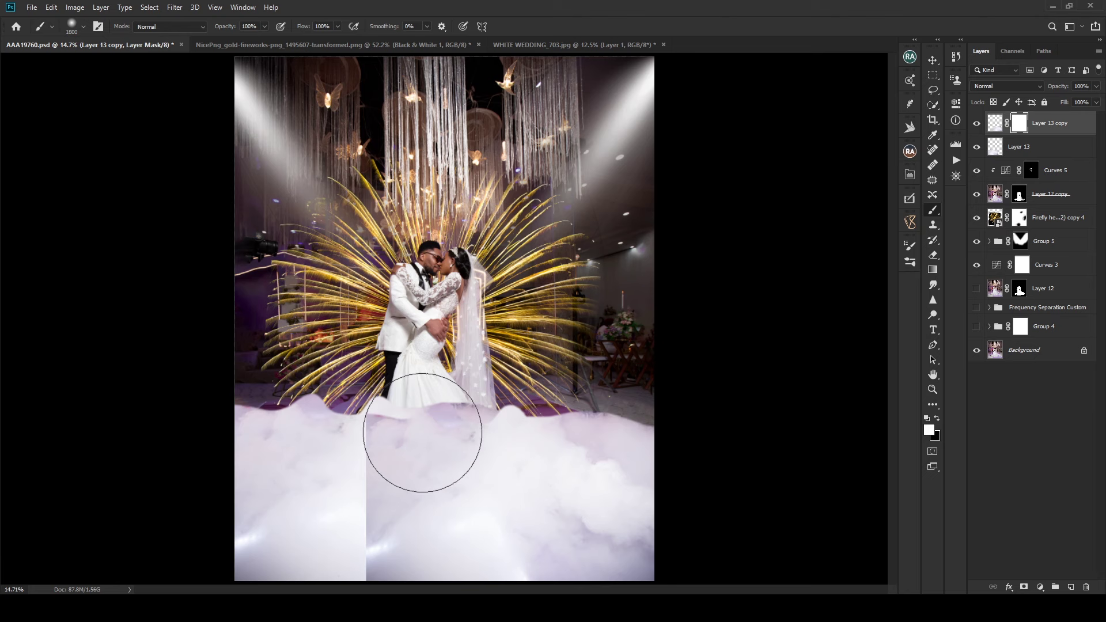
pyautogui.press('x')
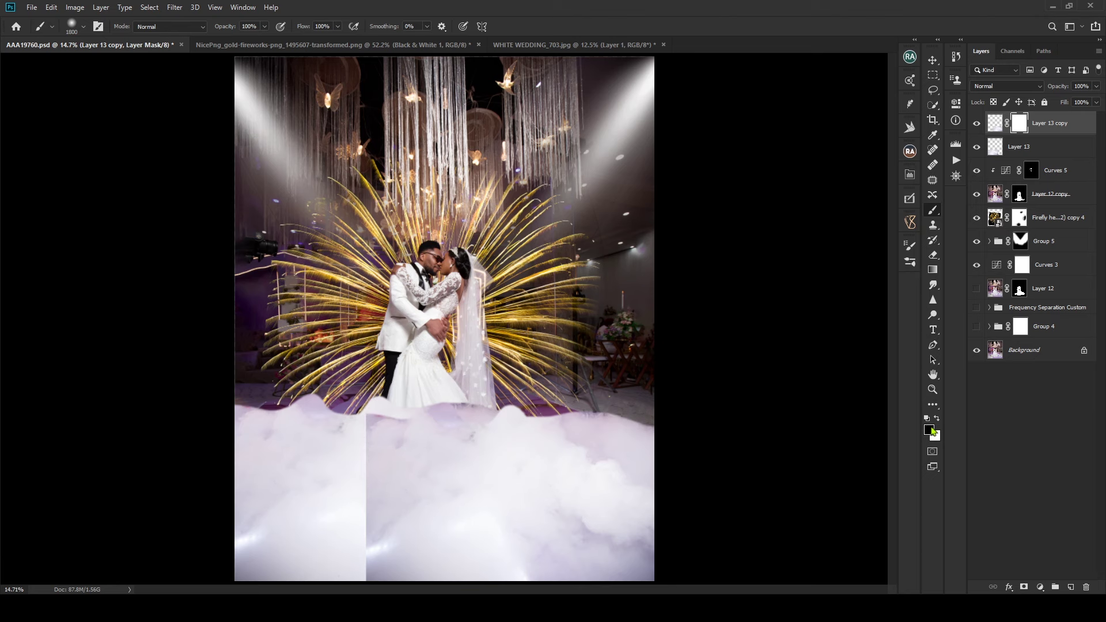
pyautogui.click(468, 398)
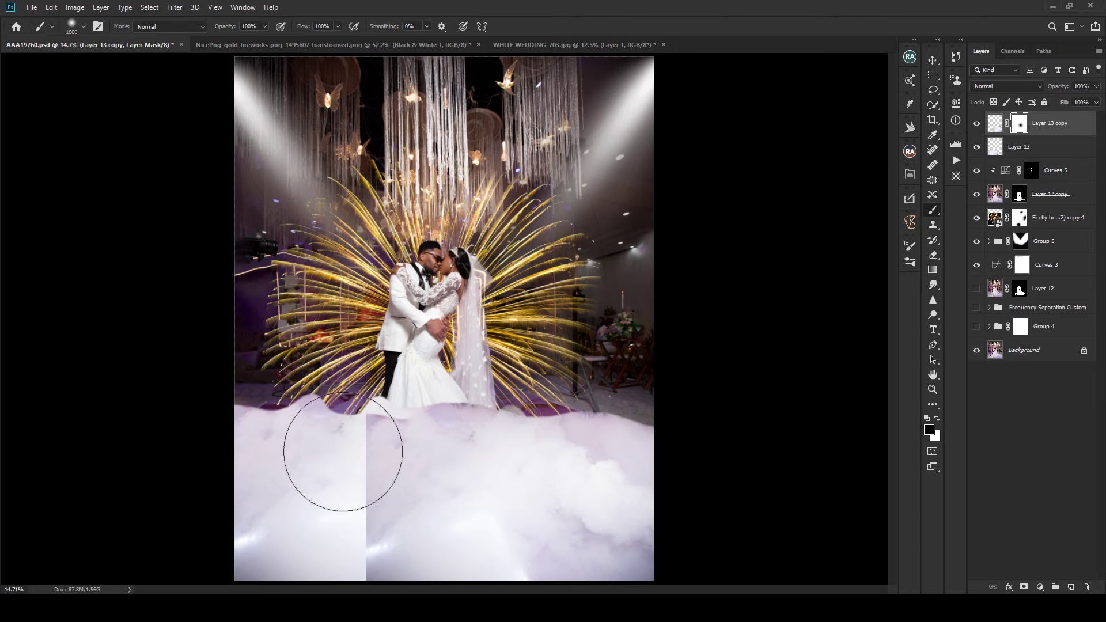
pyautogui.moveTo(354, 474)
pyautogui.mouseDown()
pyautogui.moveTo(372, 565)
pyautogui.moveTo(374, 534)
pyautogui.moveTo(378, 558)
pyautogui.mouseUp()
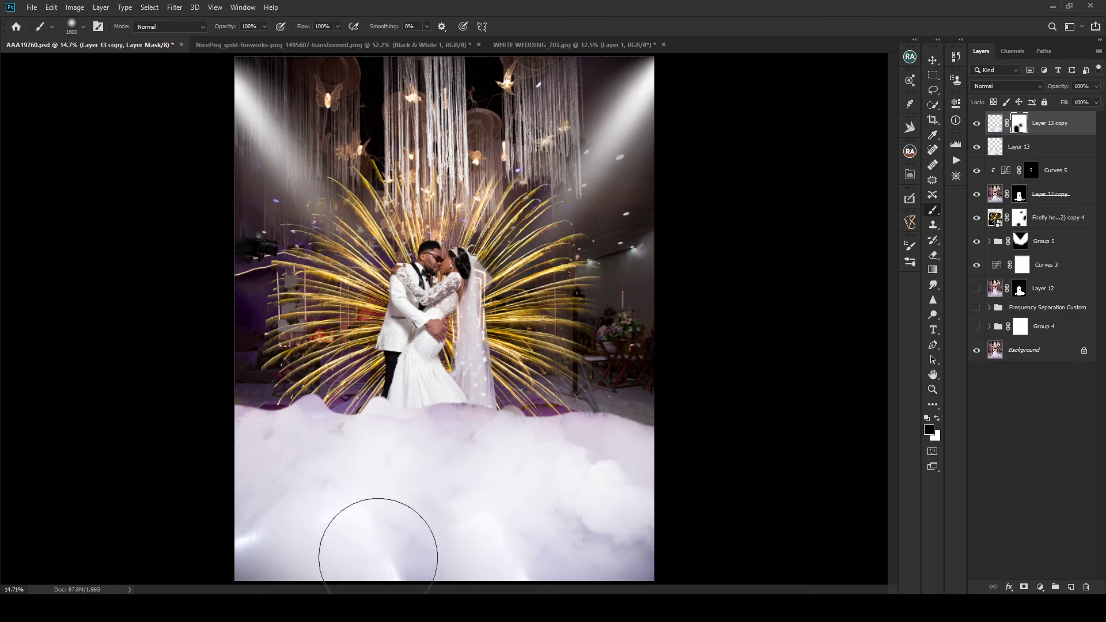
# Step: Group Layer 13 and Layer 13 copy, and add a layer mask to the group
pyautogui.keyDown('shift'); pyautogui.click(1032, 145); pyautogui.keyUp('shift')
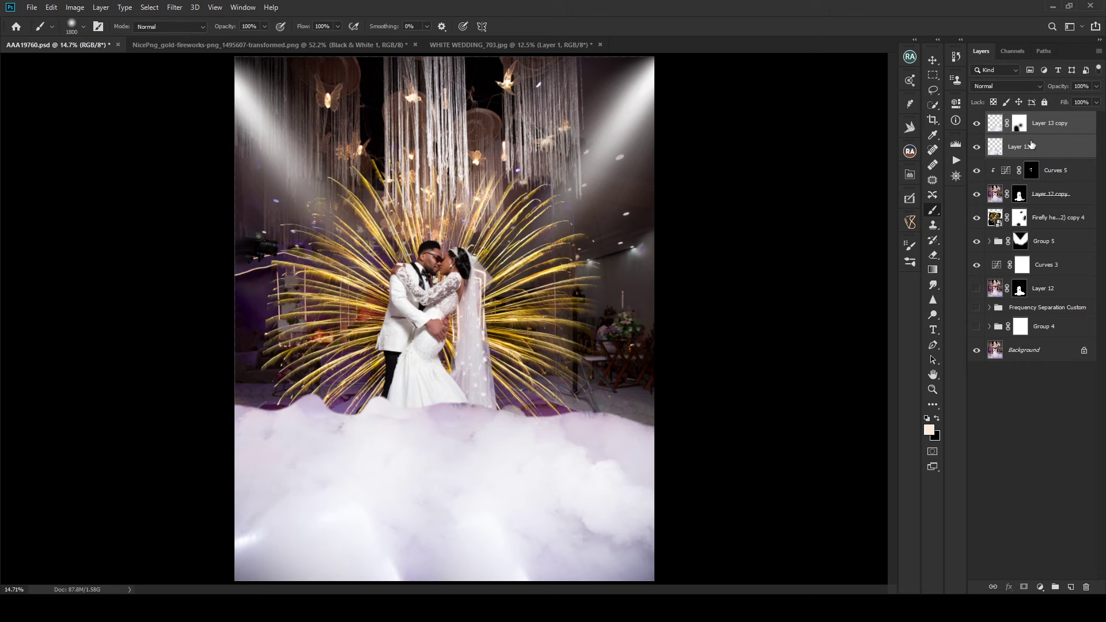
pyautogui.hotkey('ctrl', 'g')
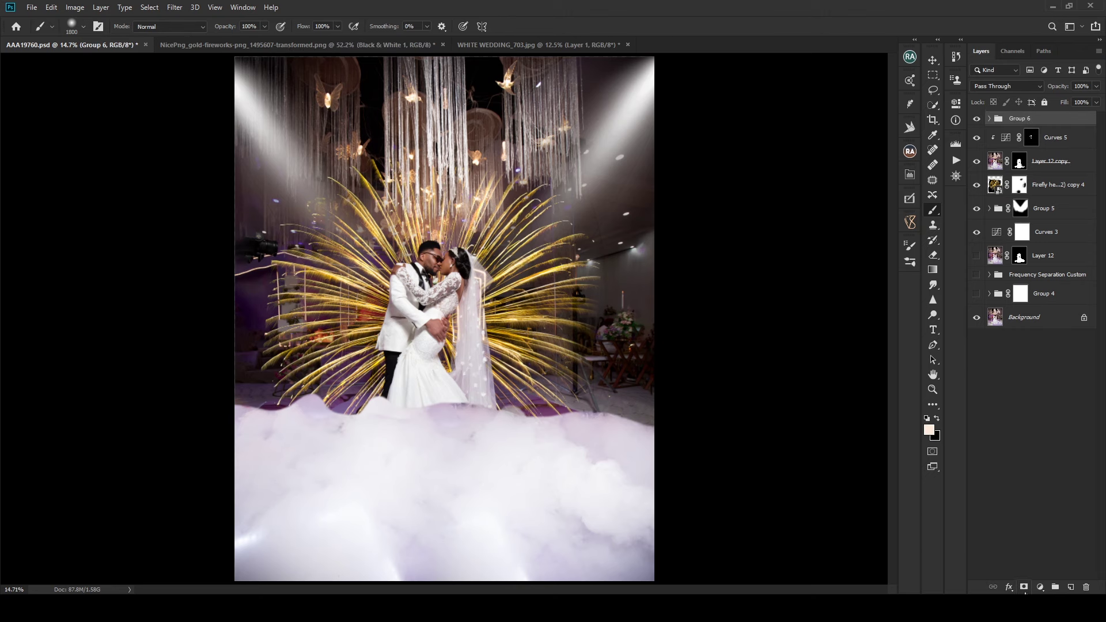
pyautogui.click(1024, 588)
# Step: Paint black across the fog's upper edge on the group mask, finishing with 14% brush opacity to fade it around the dress and bouquet
pyautogui.moveTo(618, 321)
pyautogui.mouseDown()
pyautogui.moveTo(445, 395)
pyautogui.moveTo(308, 382)
pyautogui.moveTo(271, 412)
pyautogui.mouseUp()
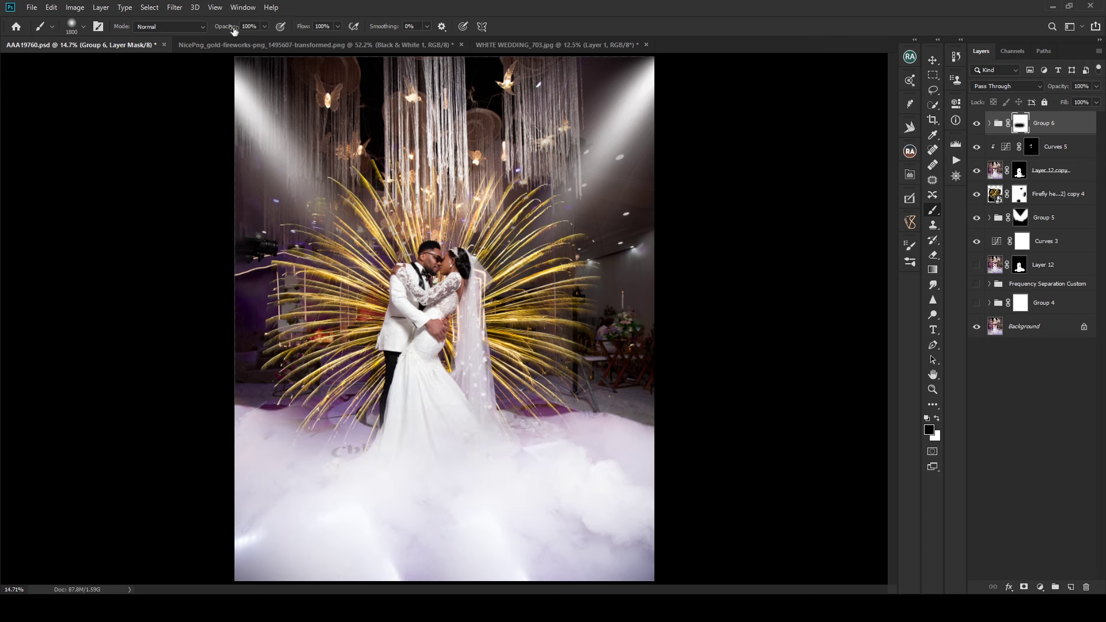
pyautogui.moveTo(234, 30); pyautogui.dragTo(185, 37)
pyautogui.moveTo(334, 432); pyautogui.dragTo(255, 406)
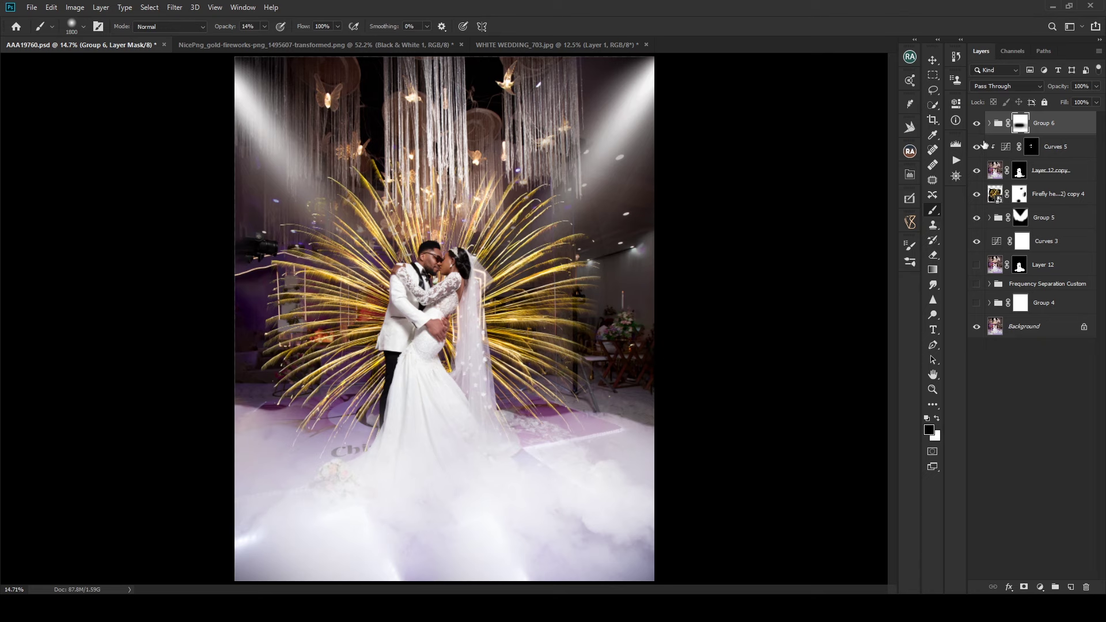
# Step: Toggle the visibility of Group 6 and of Layer 13 copy inside it to compare the fog's coverage
pyautogui.click(977, 123)
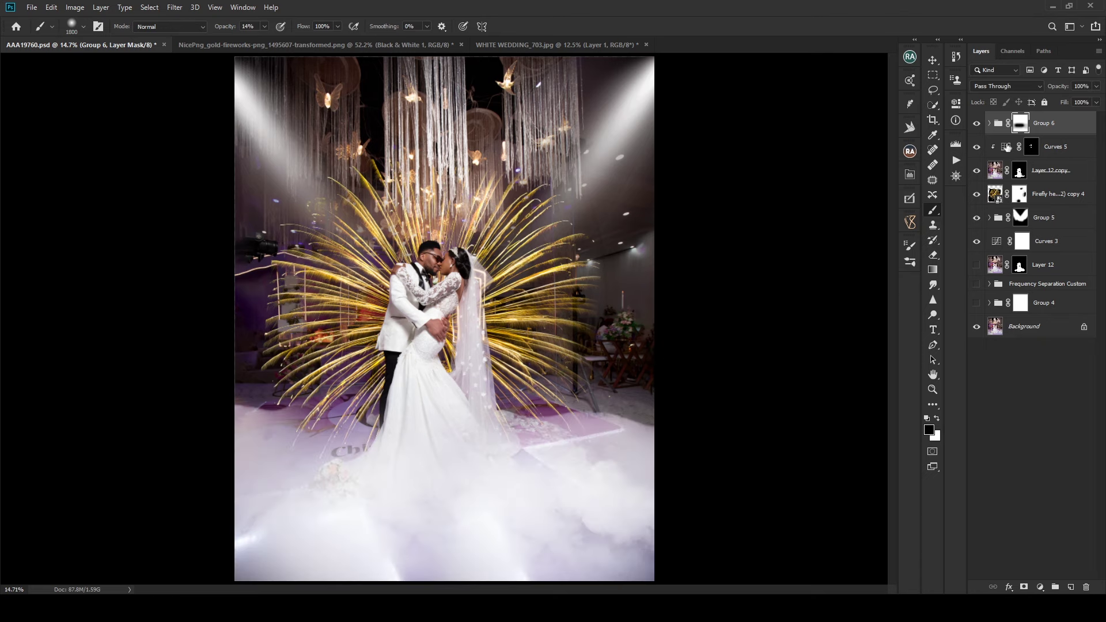
pyautogui.click(975, 124)
pyautogui.click(976, 124)
pyautogui.click(991, 124)
pyautogui.click(983, 153)
pyautogui.click(978, 148)
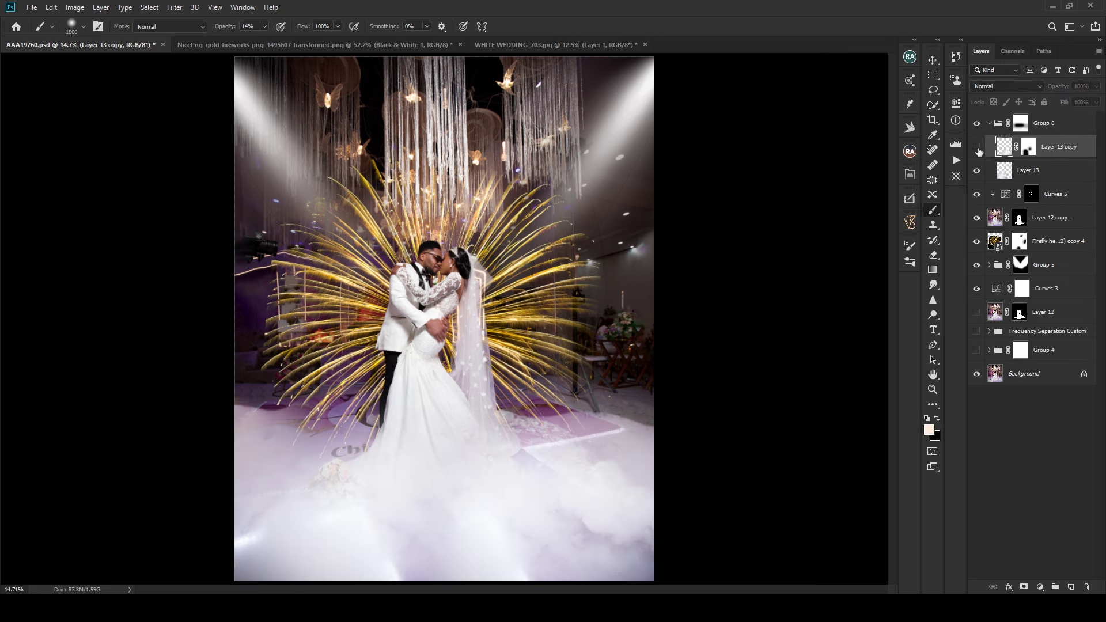
pyautogui.click(978, 148)
pyautogui.click(989, 124)
# Step: Paint black on the Group 6 mask across the fog's upper edge with a 1600 brush at 100% opacity
pyautogui.click(1020, 124)
pyautogui.press('x')
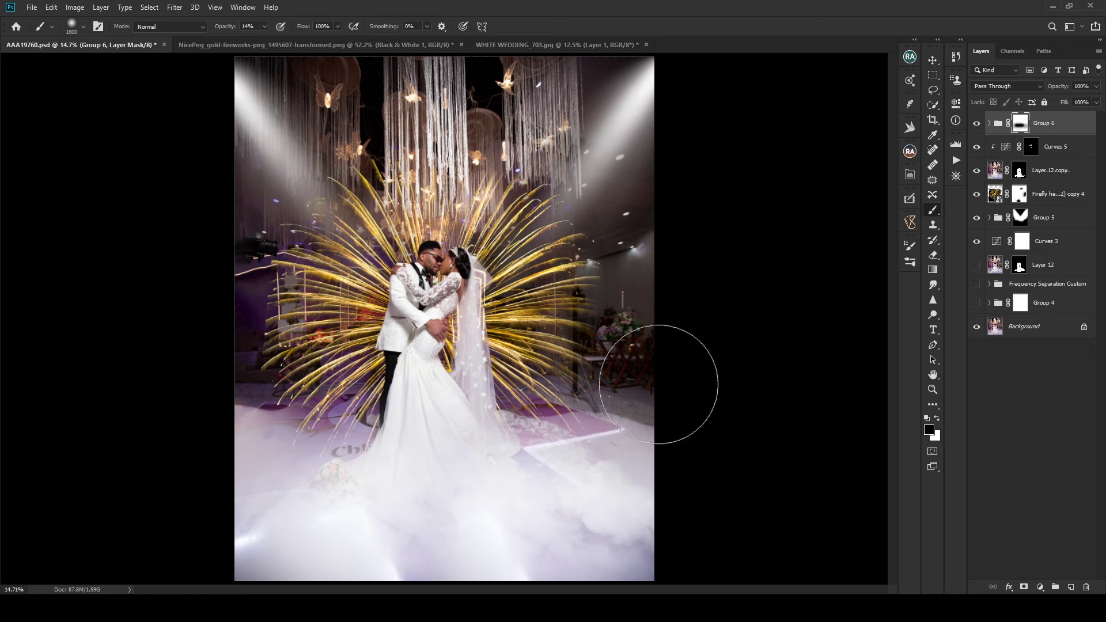
pyautogui.moveTo(610, 396)
pyautogui.mouseDown()
pyautogui.moveTo(630, 395)
pyautogui.moveTo(610, 396)
pyautogui.mouseUp()
pyautogui.press('[')
pyautogui.press('[')
pyautogui.press('[')
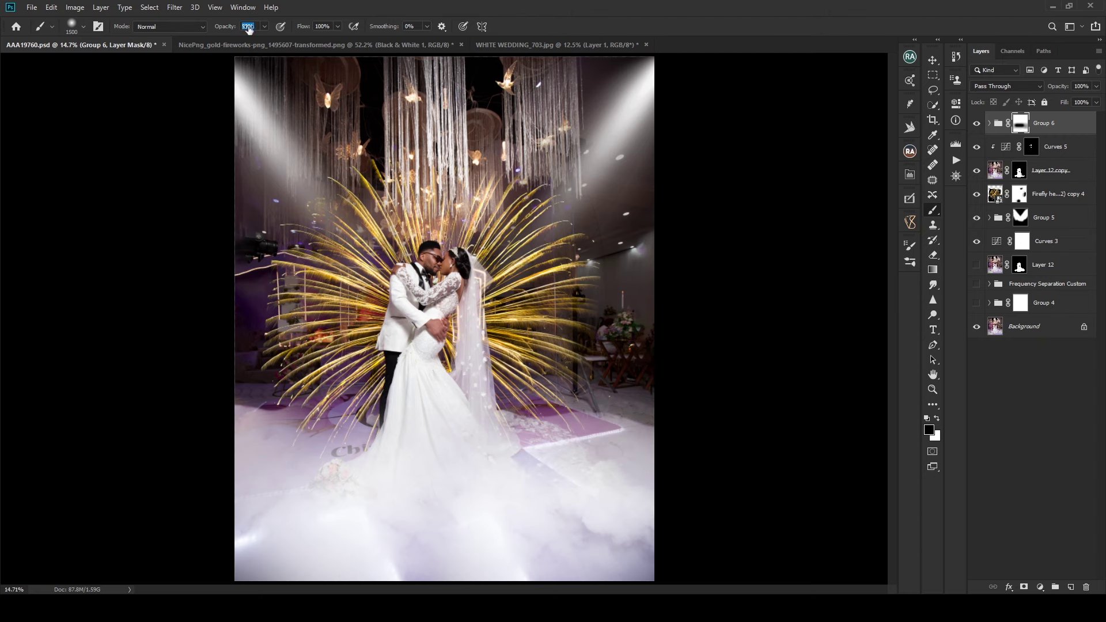
pyautogui.press('0')
pyautogui.press(']')
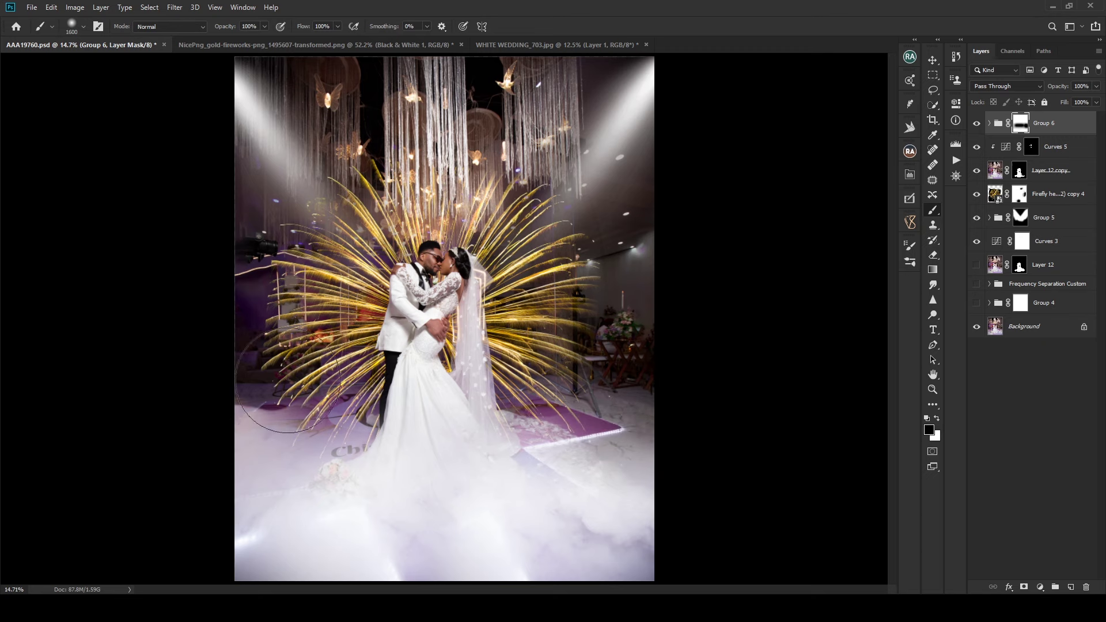
pyautogui.moveTo(299, 392); pyautogui.dragTo(165, 388)
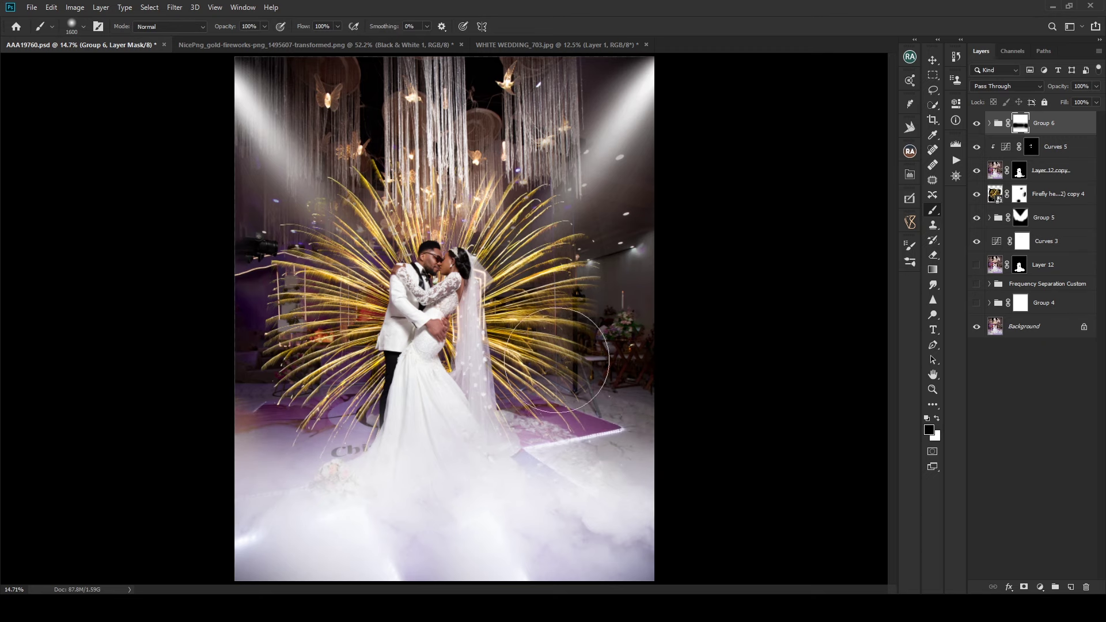
# Step: Lower the brush flow to 7% and paint black on the Group 6 mask around the dress hem and bouquet
pyautogui.moveTo(302, 26)
pyautogui.mouseDown()
pyautogui.moveTo(236, 63)
pyautogui.moveTo(264, 58)
pyautogui.mouseUp()
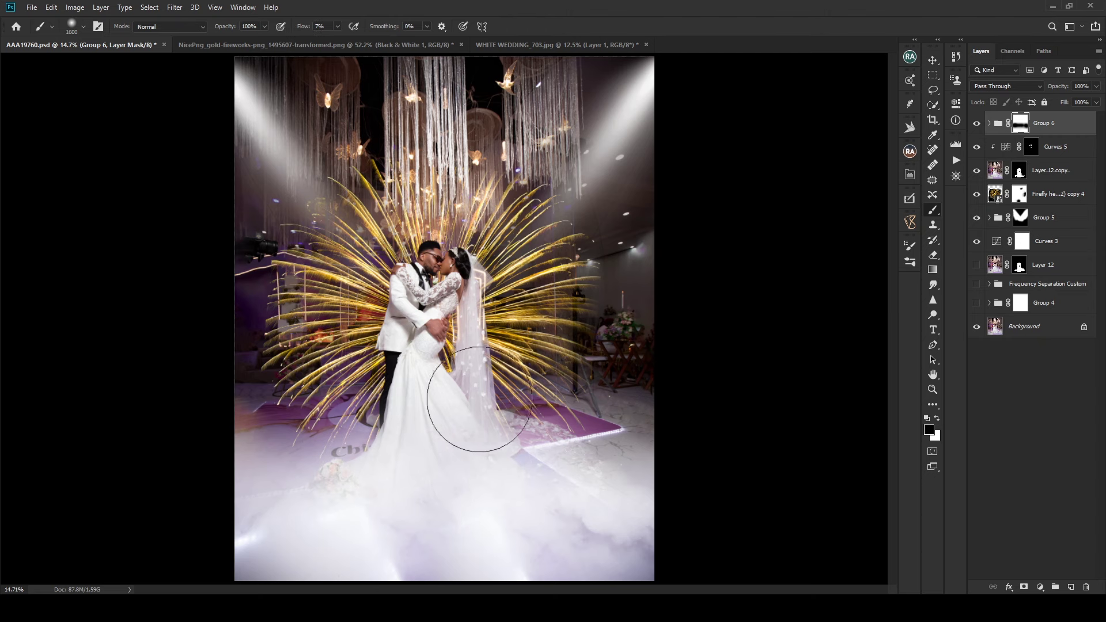
pyautogui.moveTo(481, 445)
pyautogui.mouseDown()
pyautogui.moveTo(633, 400)
pyautogui.moveTo(572, 489)
pyautogui.moveTo(382, 514)
pyautogui.moveTo(674, 478)
pyautogui.moveTo(669, 527)
pyautogui.moveTo(595, 549)
pyautogui.moveTo(352, 538)
pyautogui.moveTo(262, 563)
pyautogui.moveTo(442, 567)
pyautogui.moveTo(307, 535)
pyautogui.moveTo(563, 541)
pyautogui.moveTo(372, 538)
pyautogui.moveTo(500, 544)
pyautogui.moveTo(444, 540)
pyautogui.moveTo(615, 478)
pyautogui.mouseUp()
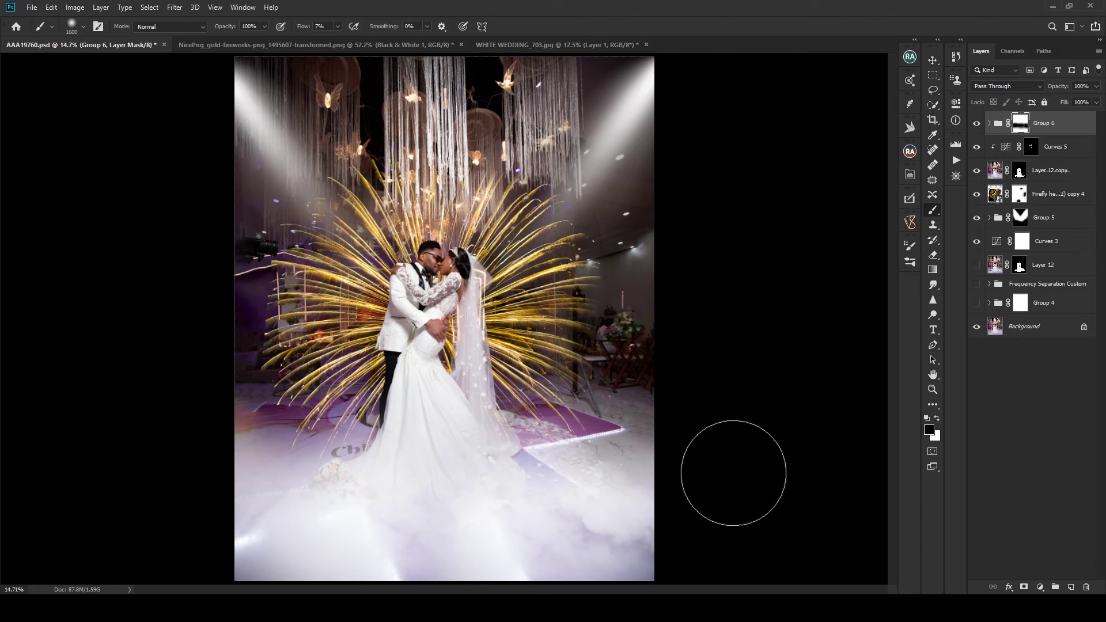
pyautogui.moveTo(363, 444)
pyautogui.mouseDown()
pyautogui.moveTo(338, 456)
pyautogui.moveTo(363, 459)
pyautogui.moveTo(349, 458)
pyautogui.moveTo(383, 445)
pyautogui.mouseUp()
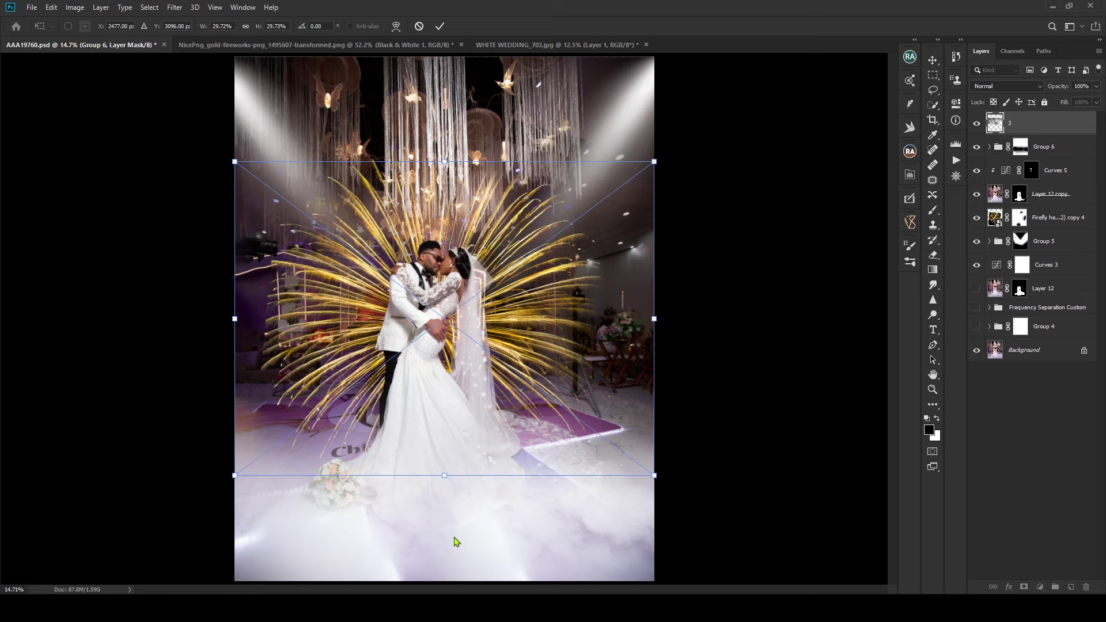
# Step: Scale the placed cloud image 3 to 31.56%, rotate it about 180° and position it across the photo's lower part
pyautogui.moveTo(656, 136); pyautogui.dragTo(53, 522)
pyautogui.moveTo(685, 297); pyautogui.dragTo(704, 240)
pyautogui.moveTo(574, 349); pyautogui.dragTo(620, 500)
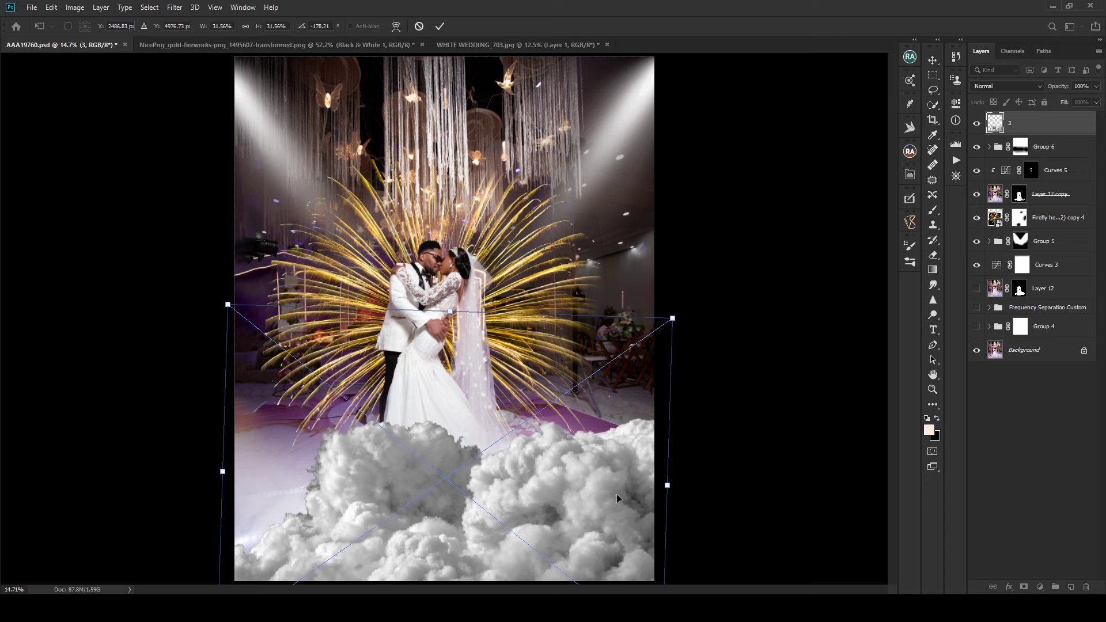
pyautogui.moveTo(726, 344); pyautogui.dragTo(724, 329)
pyautogui.moveTo(573, 492)
pyautogui.mouseDown()
pyautogui.moveTo(539, 494)
pyautogui.moveTo(573, 479)
pyautogui.mouseUp()
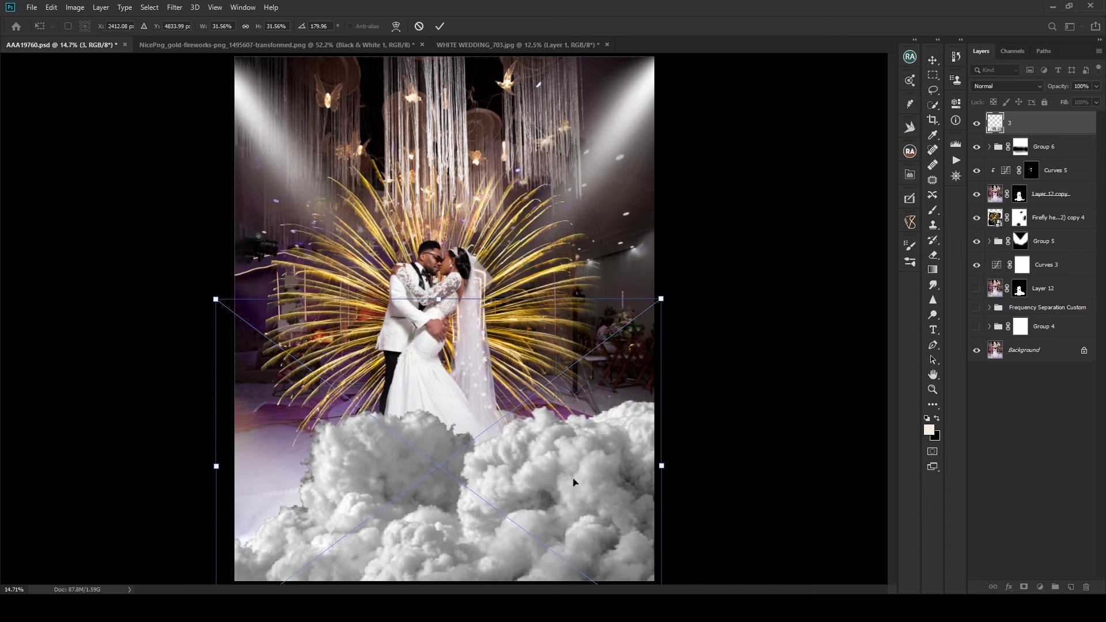
pyautogui.click(441, 26)
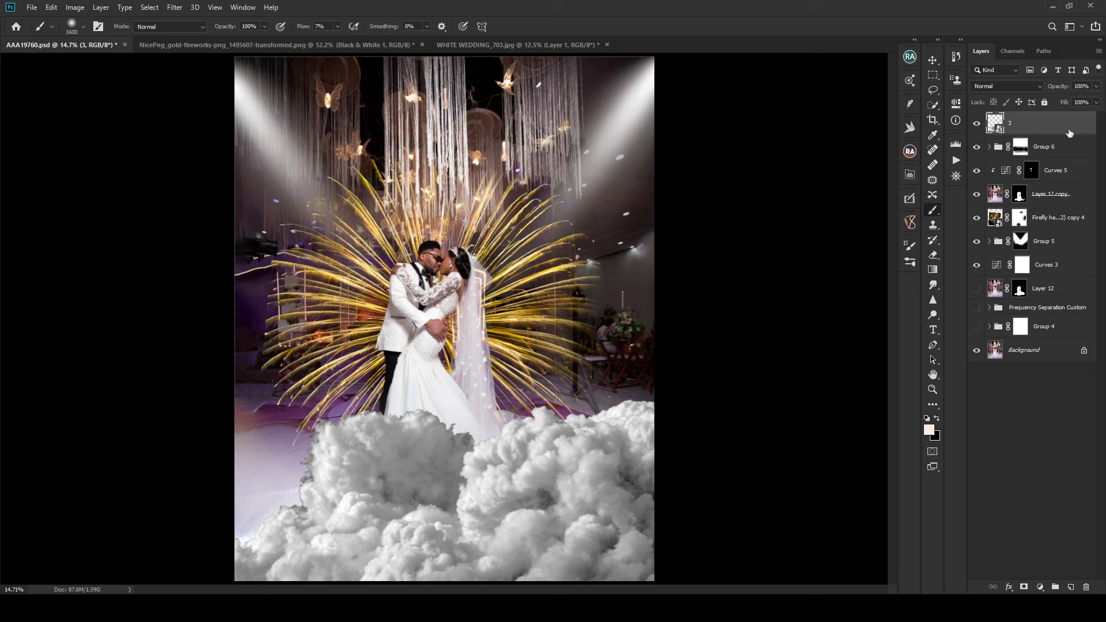
# Step: Try moving cloud layer 3 into Group 6 and below it, undoing each move
pyautogui.moveTo(1069, 133); pyautogui.dragTo(1068, 158)
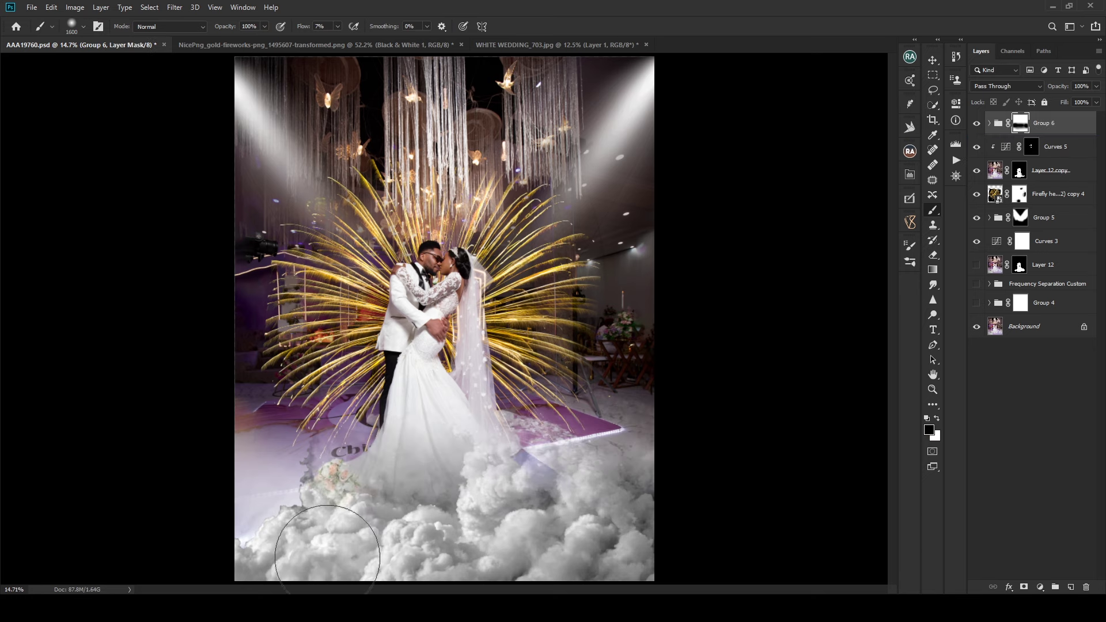
pyautogui.keyDown('alt'); pyautogui.click(995, 148); pyautogui.keyUp('alt')
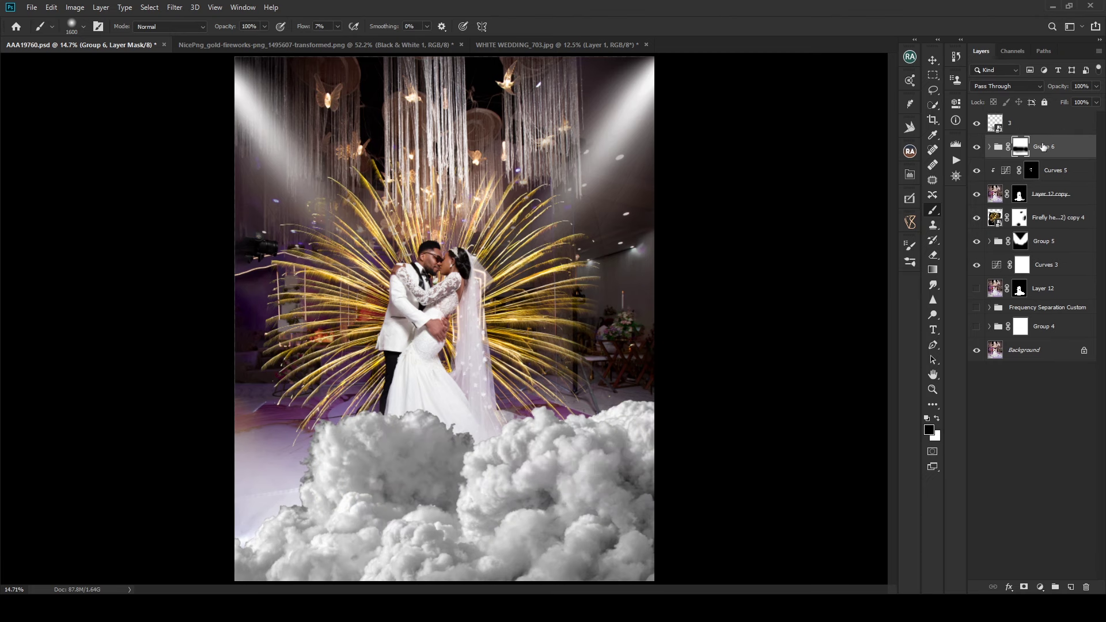
pyautogui.click(1047, 132)
pyautogui.moveTo(1063, 153); pyautogui.dragTo(1064, 162)
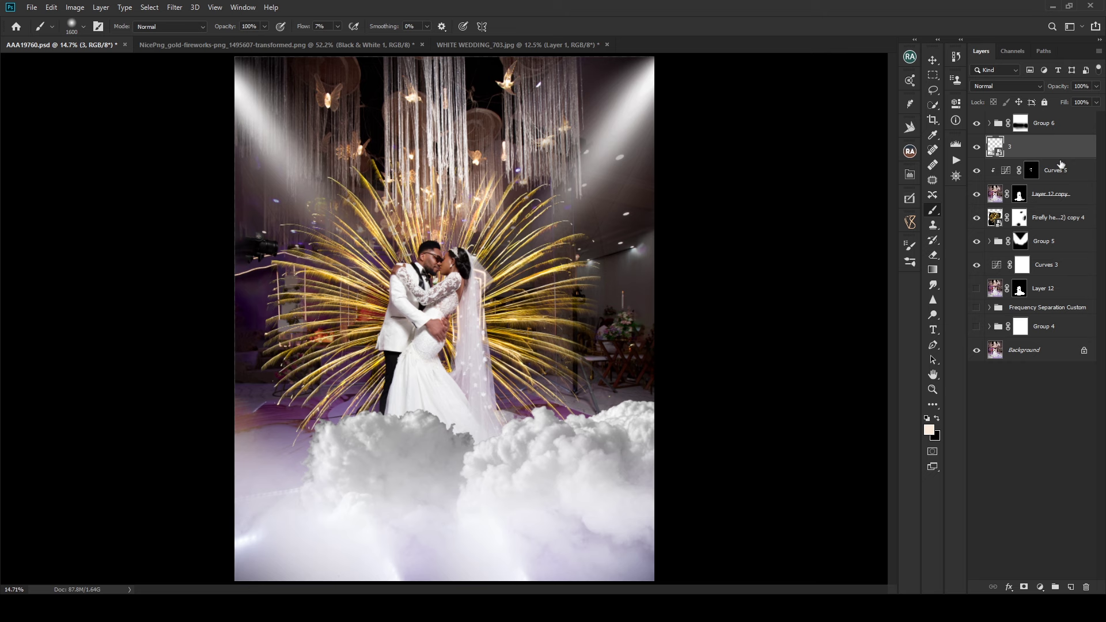
pyautogui.hotkey('ctrl', 'z')
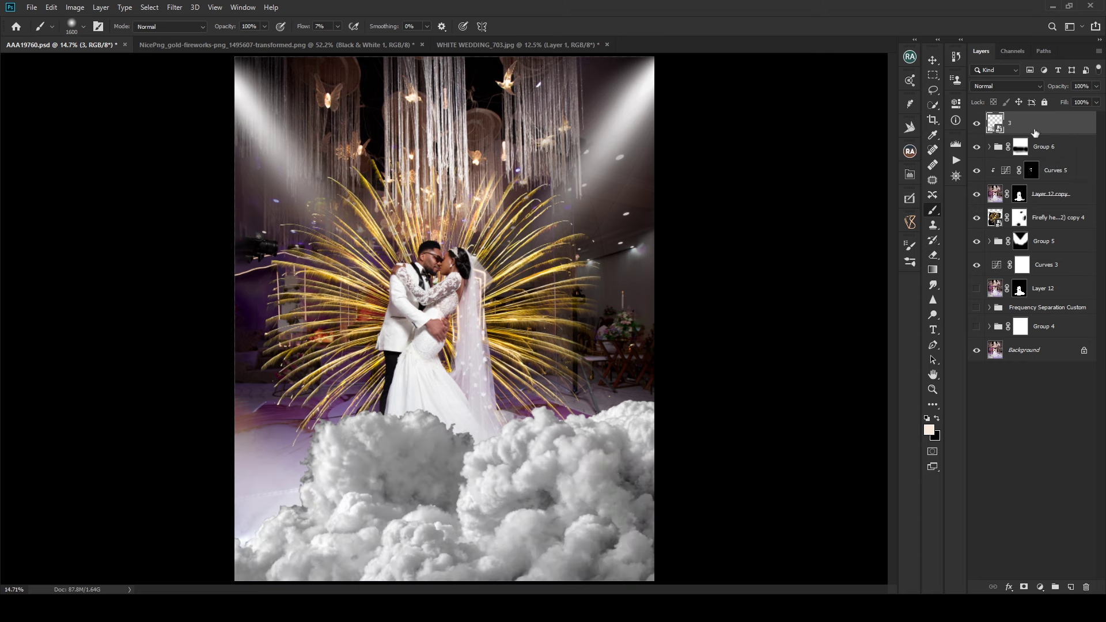
pyautogui.moveTo(1037, 144); pyautogui.dragTo(1041, 146)
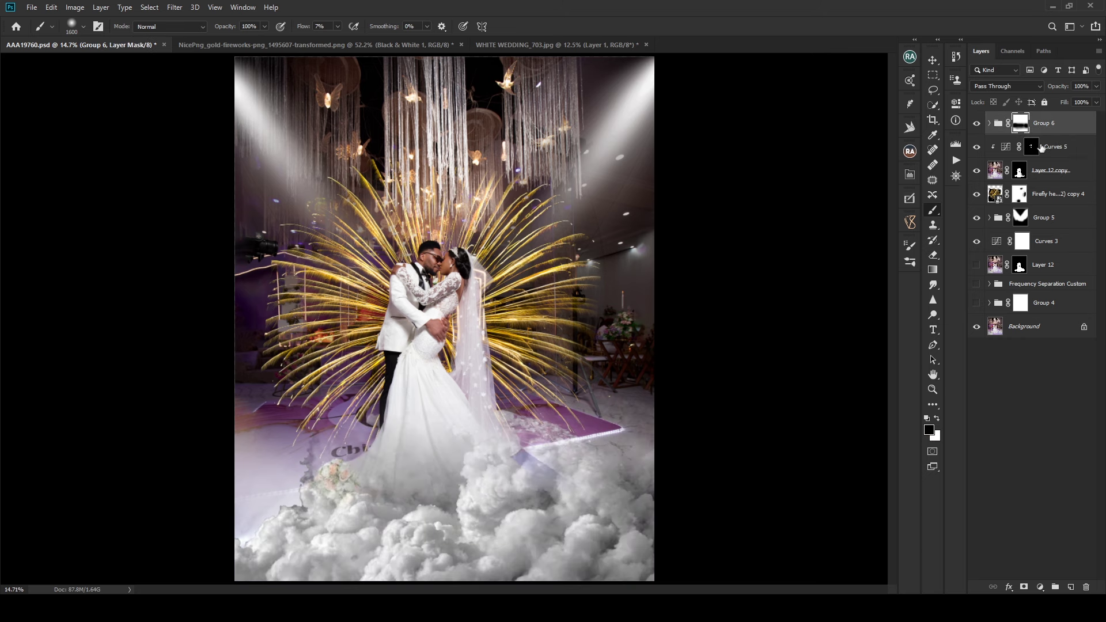
pyautogui.hotkey('ctrl', 'z')
# Step: Add a brightening Curves adjustment above cloud layer 3 and clip it to that layer
pyautogui.press('x')
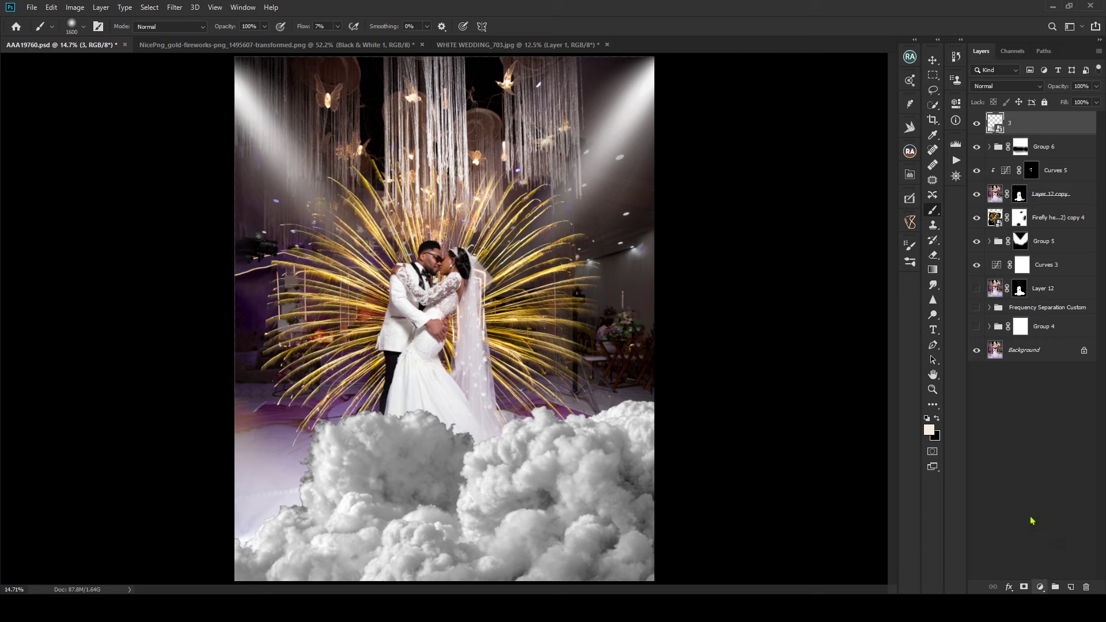
pyautogui.press('F2')
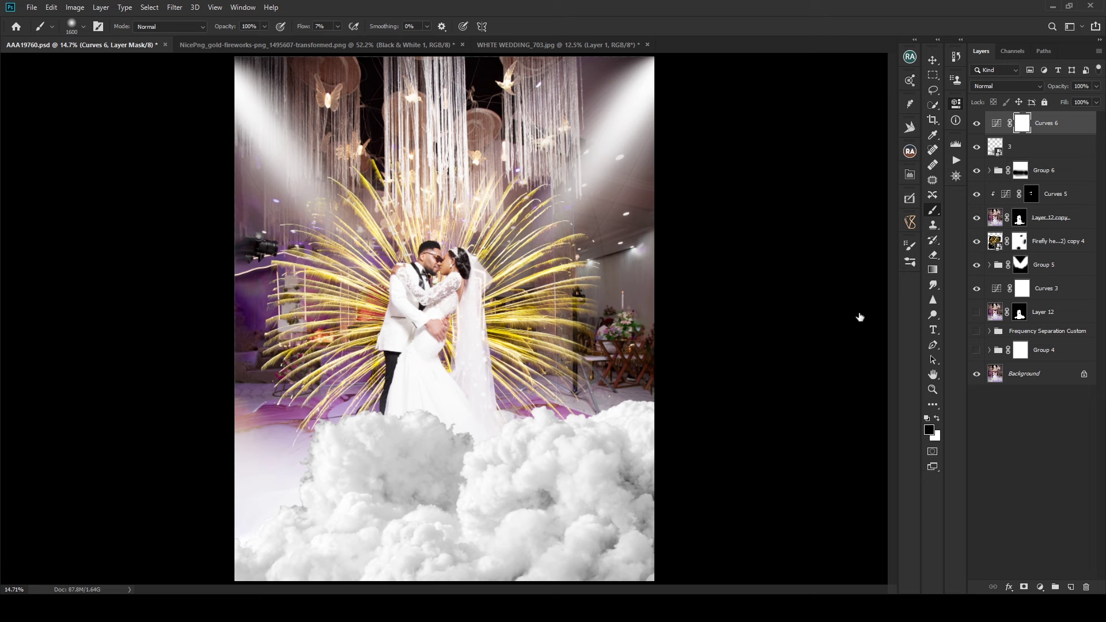
pyautogui.keyDown('alt'); pyautogui.click(1020, 151); pyautogui.keyUp('alt')
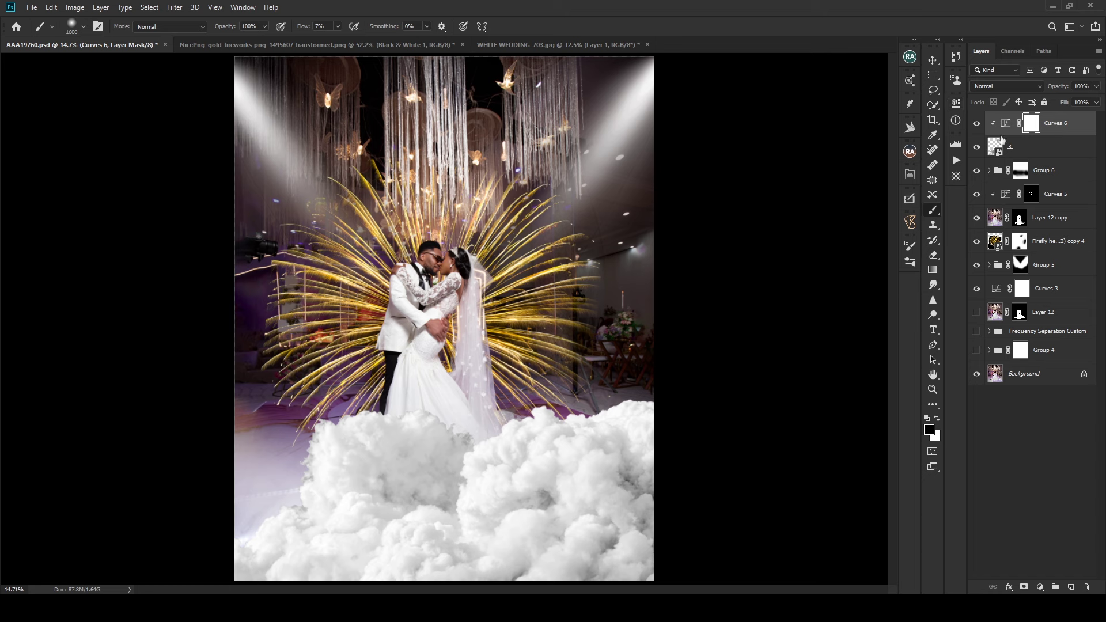
# Step: Add a layer mask to cloud layer 3 and paint black at 7% flow to fade the clouds around the dress and bouquet
pyautogui.click(1028, 152)
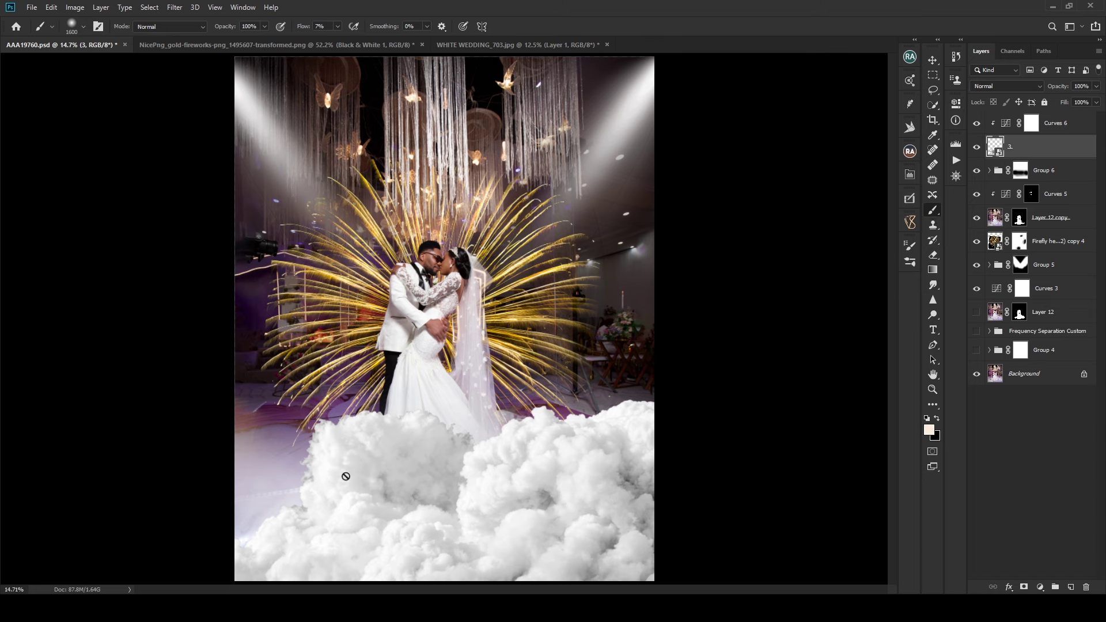
pyautogui.click(1025, 587)
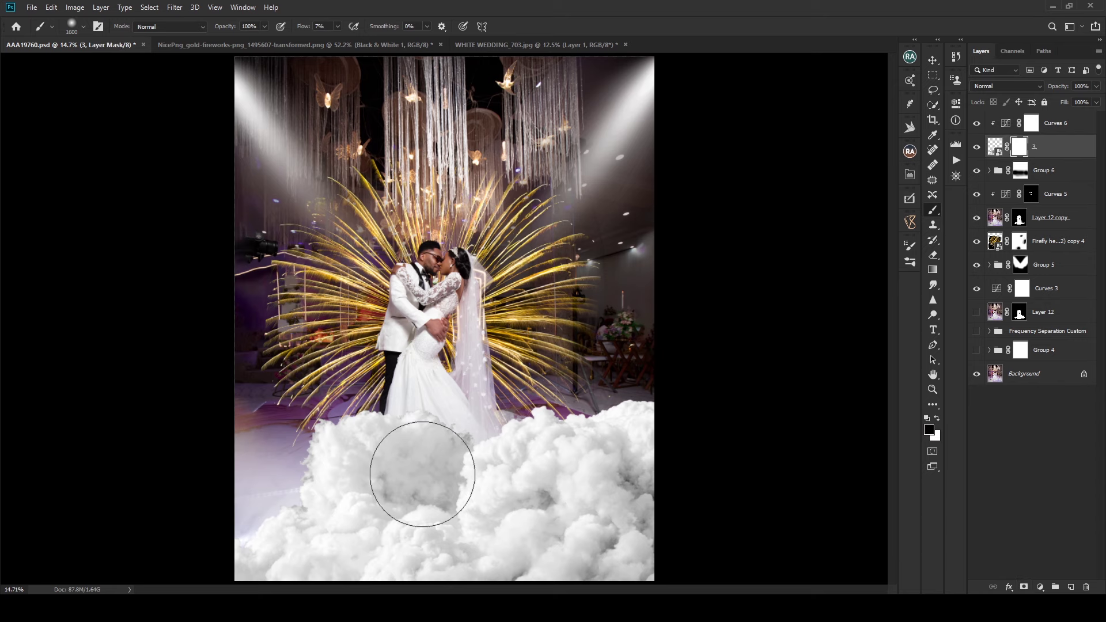
pyautogui.press(']')
pyautogui.press(']')
pyautogui.press(']')
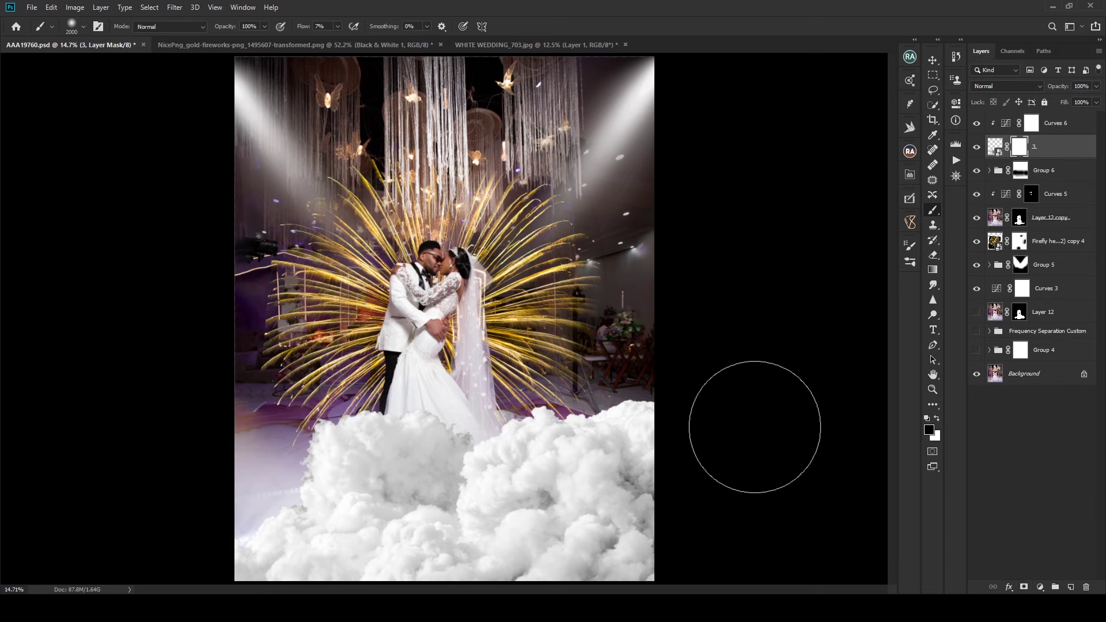
pyautogui.press(']')
pyautogui.moveTo(432, 421)
pyautogui.mouseDown()
pyautogui.moveTo(360, 415)
pyautogui.moveTo(445, 388)
pyautogui.moveTo(354, 410)
pyautogui.moveTo(478, 408)
pyautogui.moveTo(378, 401)
pyautogui.moveTo(388, 379)
pyautogui.moveTo(425, 374)
pyautogui.moveTo(234, 449)
pyautogui.moveTo(545, 371)
pyautogui.moveTo(268, 420)
pyautogui.moveTo(584, 391)
pyautogui.moveTo(522, 394)
pyautogui.moveTo(492, 412)
pyautogui.moveTo(655, 409)
pyautogui.moveTo(614, 415)
pyautogui.moveTo(791, 388)
pyautogui.moveTo(523, 398)
pyautogui.moveTo(449, 436)
pyautogui.moveTo(715, 415)
pyautogui.moveTo(631, 425)
pyautogui.moveTo(570, 416)
pyautogui.moveTo(432, 444)
pyautogui.moveTo(521, 442)
pyautogui.moveTo(270, 516)
pyautogui.moveTo(320, 486)
pyautogui.moveTo(259, 522)
pyautogui.moveTo(544, 427)
pyautogui.moveTo(645, 417)
pyautogui.moveTo(537, 442)
pyautogui.moveTo(647, 427)
pyautogui.moveTo(717, 453)
pyautogui.moveTo(724, 478)
pyautogui.moveTo(530, 506)
pyautogui.moveTo(567, 527)
pyautogui.moveTo(477, 557)
pyautogui.mouseUp()
pyautogui.press('[')
pyautogui.press('[')
pyautogui.press('[')
pyautogui.press('[')
pyautogui.press('[')
pyautogui.press('[')
pyautogui.press('[')
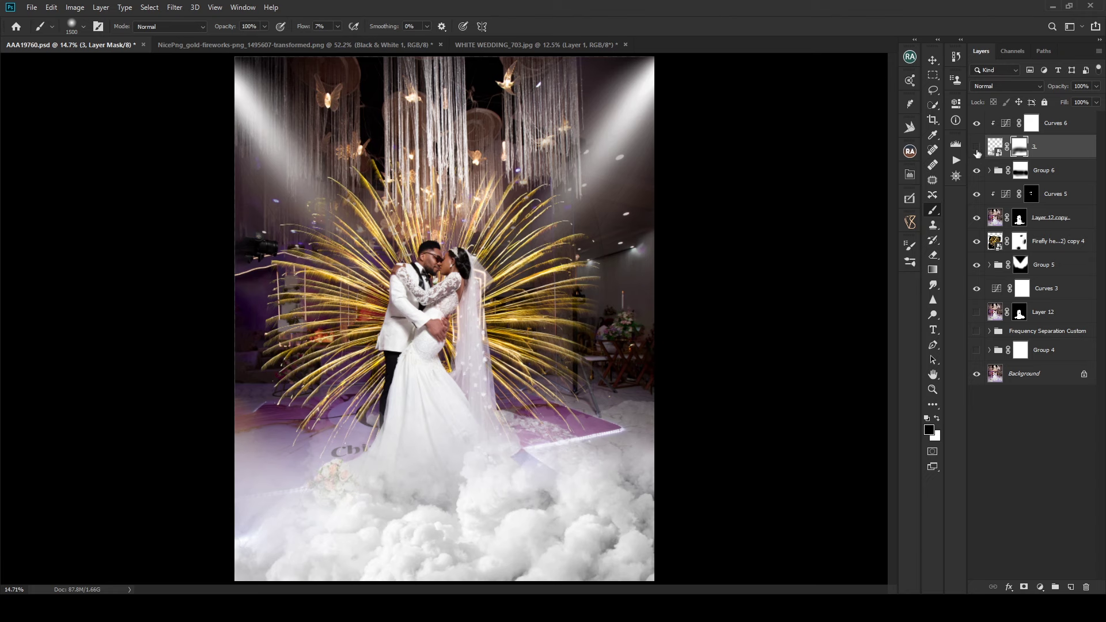
pyautogui.click(976, 149)
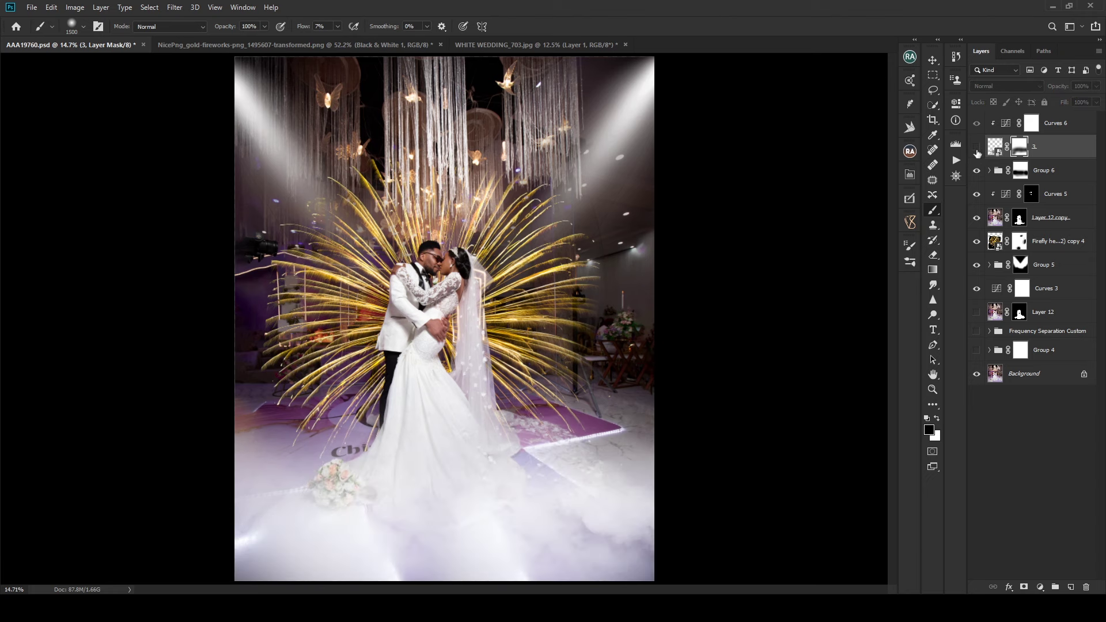
pyautogui.click(977, 149)
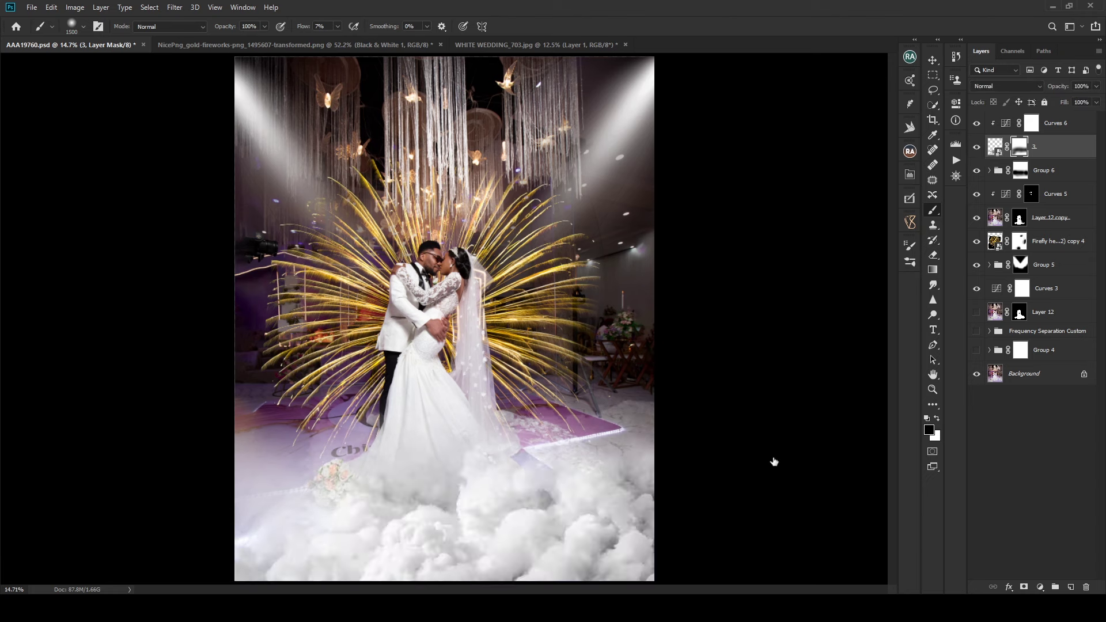
# Step: Apply a Gaussian Blur smart filter to cloud layer 3 and lower the layer's opacity to 61%
pyautogui.click(993, 150)
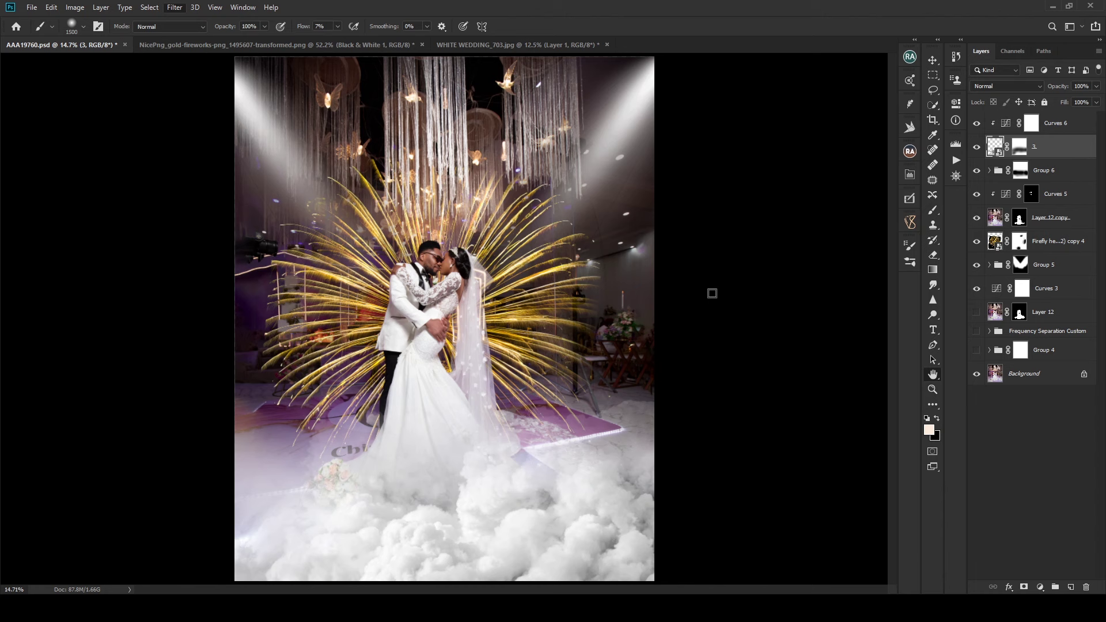
pyautogui.hotkey('ctrl', 'alt', 'f')
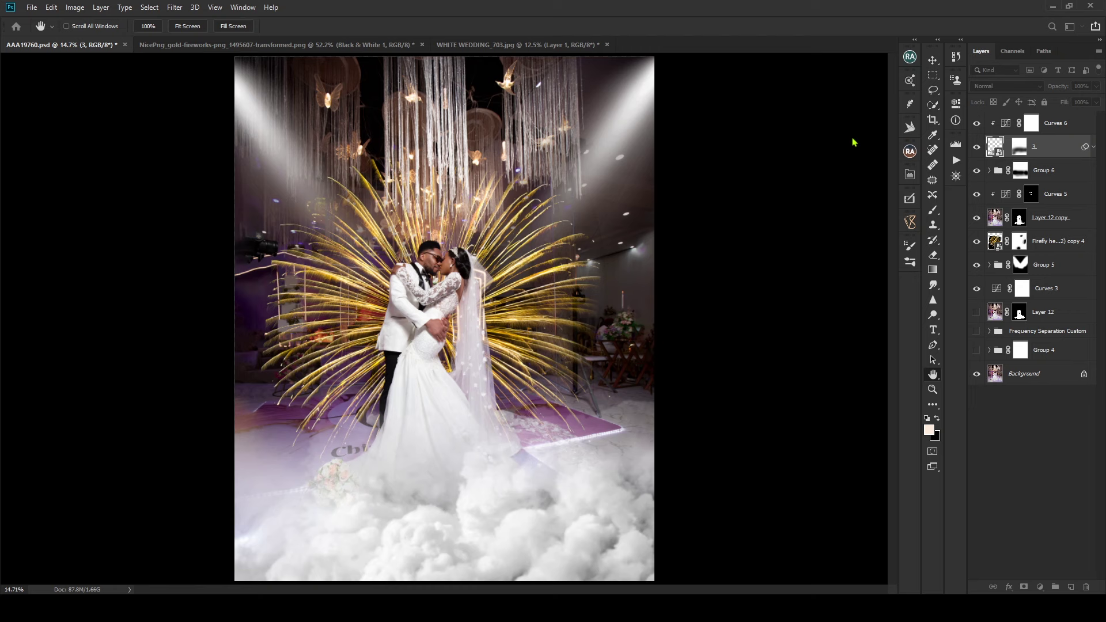
pyautogui.press('b')
pyautogui.click(1093, 146)
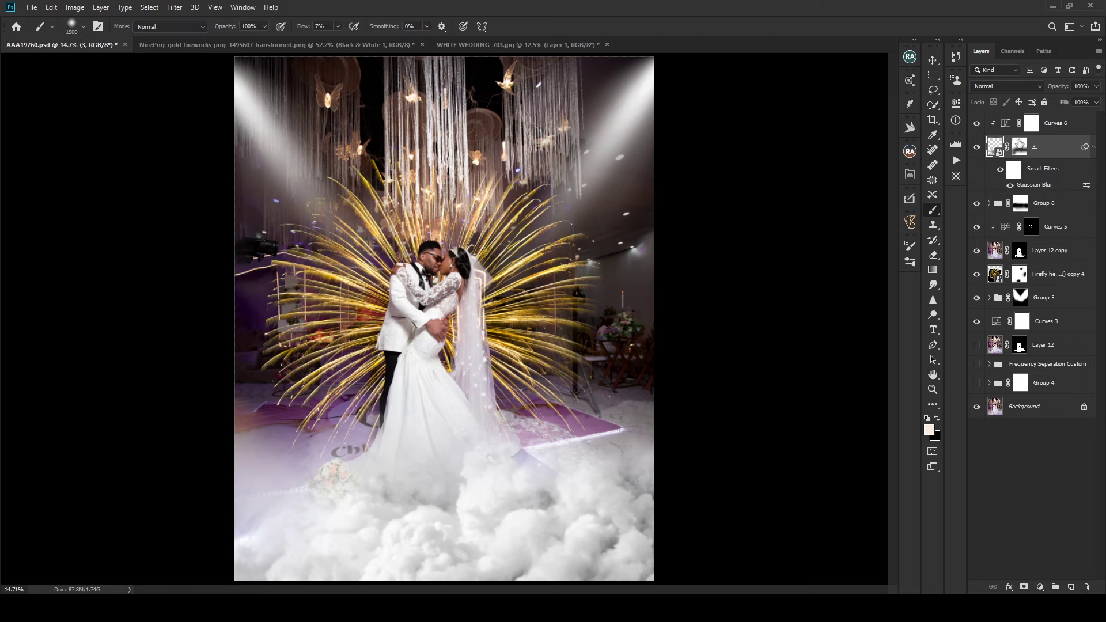
pyautogui.moveTo(1062, 87); pyautogui.dragTo(1038, 84)
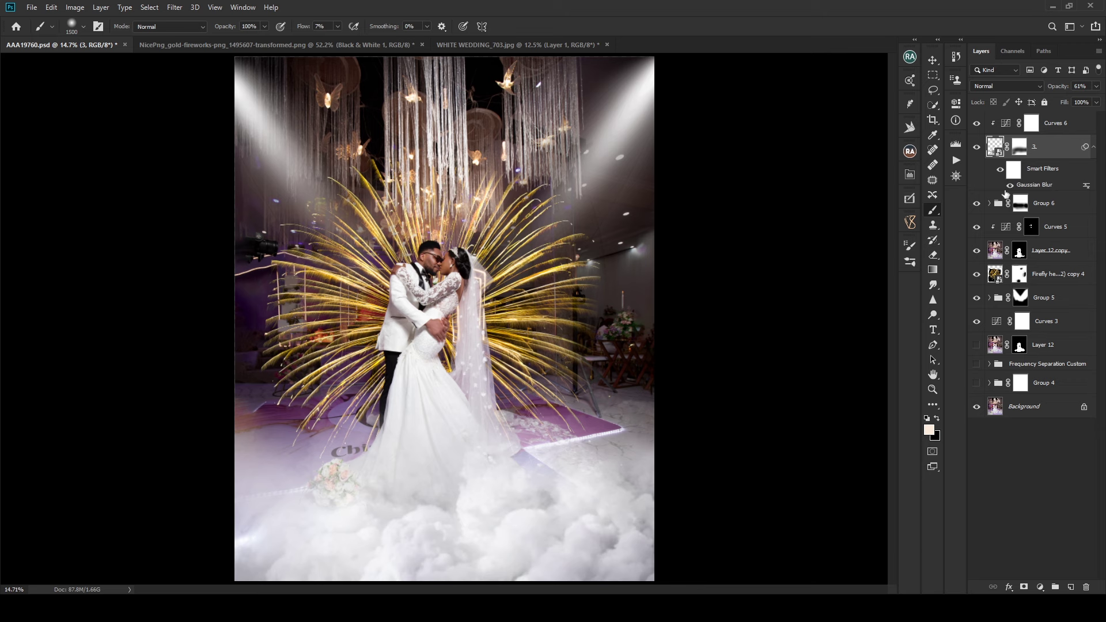
# Step: Group Curves 6 and cloud layer 3 together above Group 6, ungrouping and regrouping them once
pyautogui.click(1041, 129)
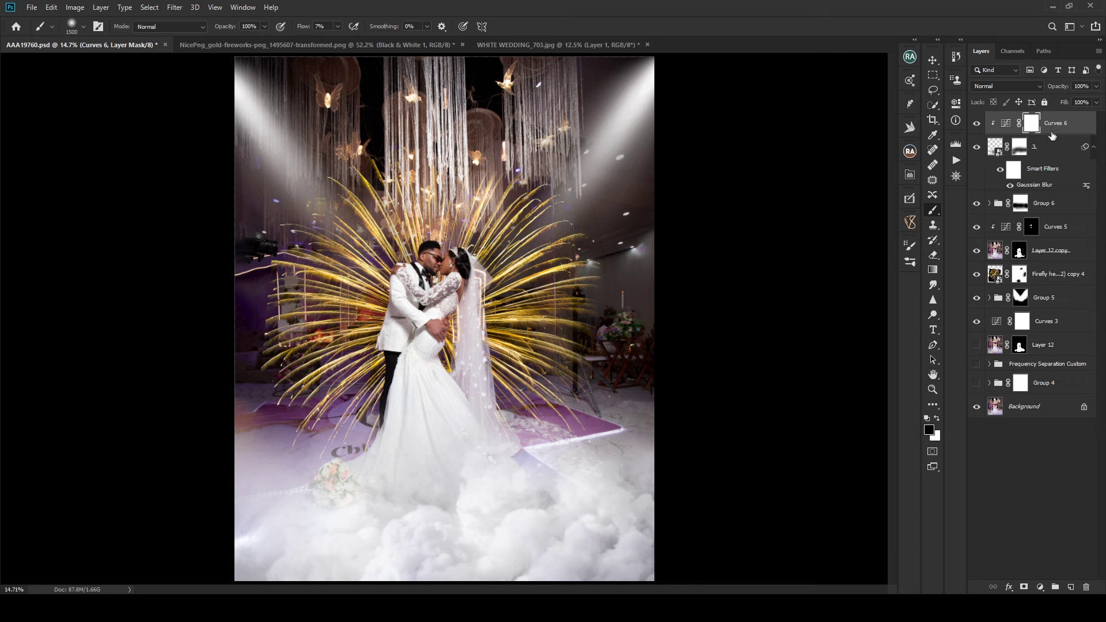
pyautogui.keyDown('ctrl'); pyautogui.click(1042, 146); pyautogui.keyUp('ctrl')
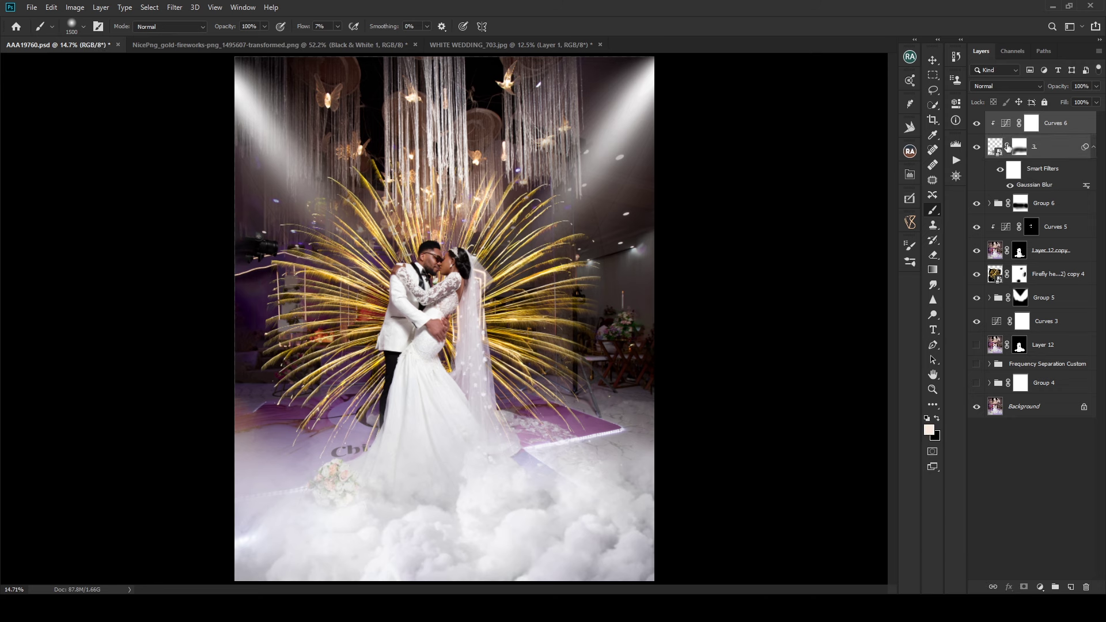
pyautogui.hotkey('ctrl', 'g')
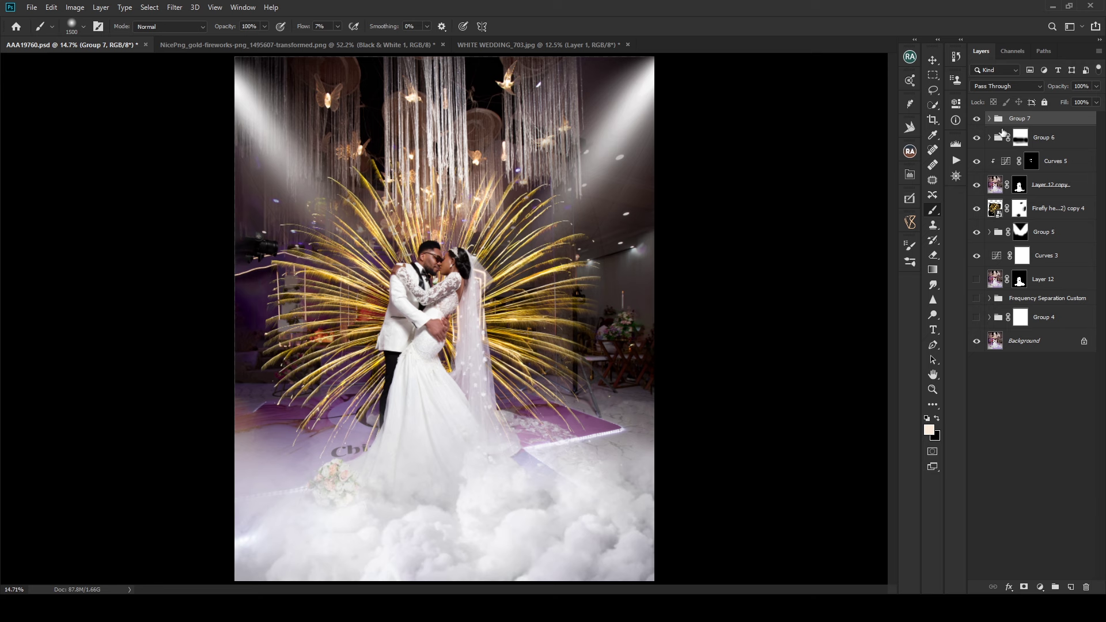
pyautogui.moveTo(1027, 149); pyautogui.dragTo(1036, 144)
pyautogui.click(990, 120)
pyautogui.hotkey('ctrl', 'shift', 'g')
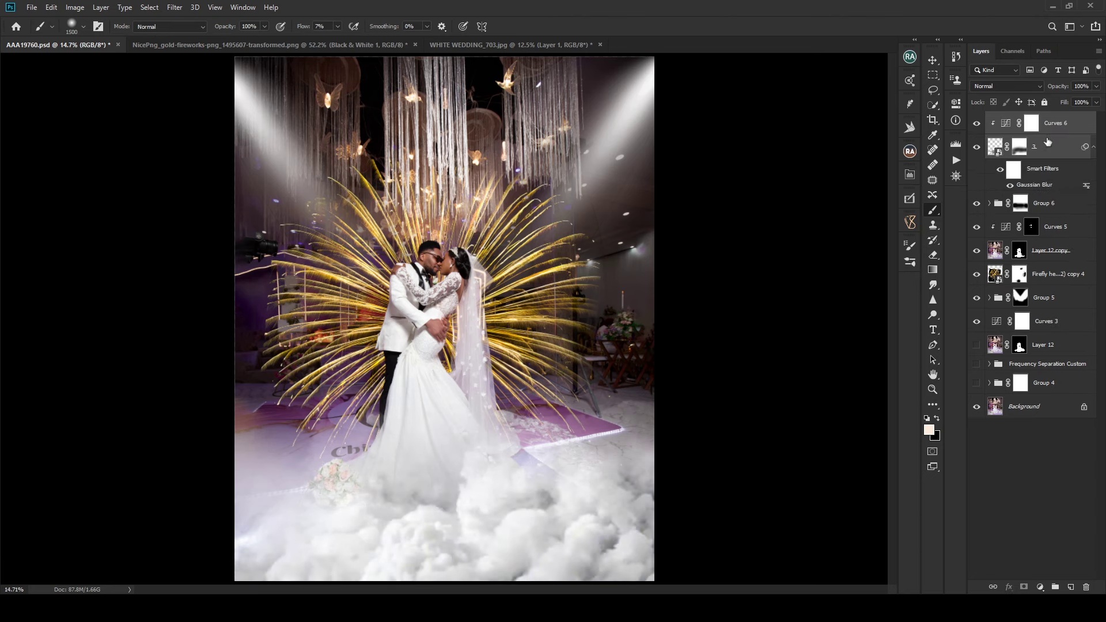
pyautogui.hotkey('ctrl', 'g')
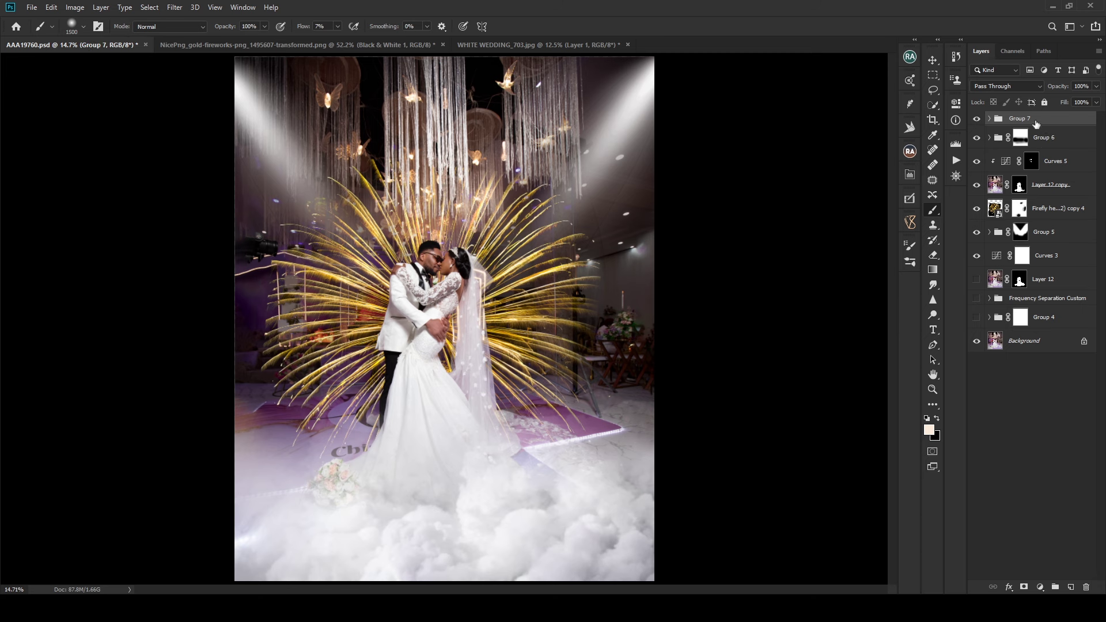
# Step: Duplicate Group 7, merge the copy into one layer, move it up over the couple, and place it directly below Layer 12 copy
pyautogui.hotkey('ctrl', 'j')
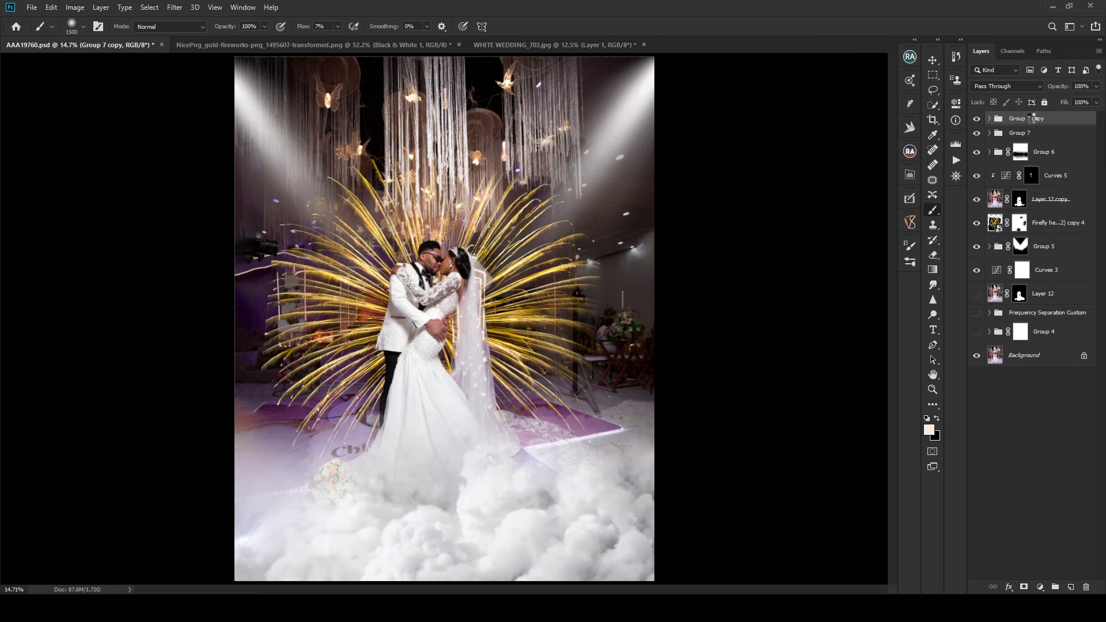
pyautogui.hotkey('ctrl', 'e')
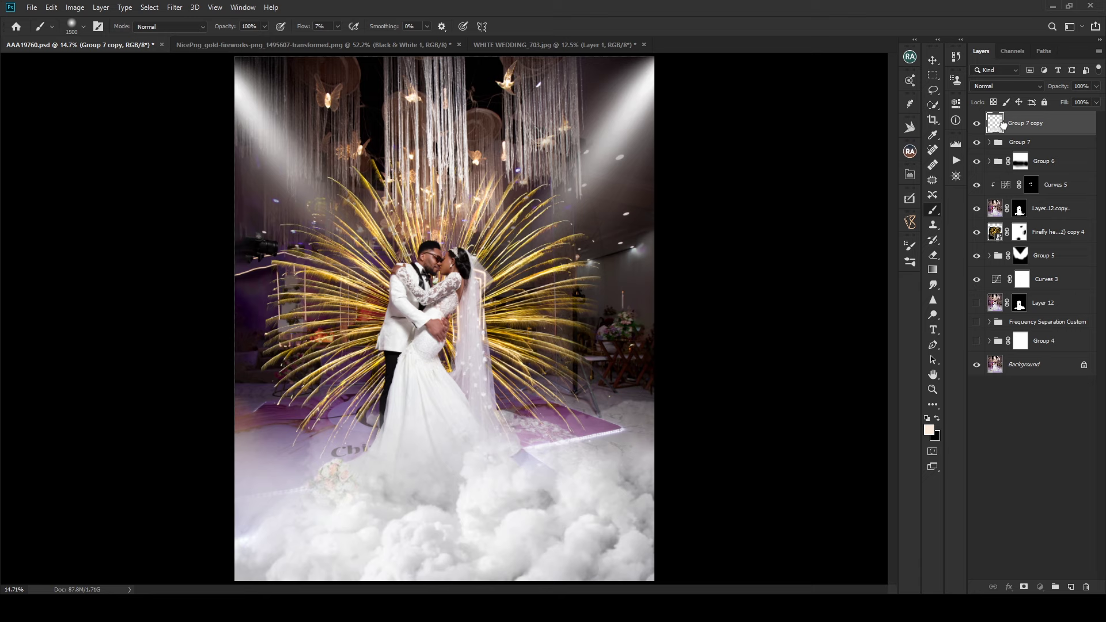
pyautogui.hotkey('ctrl', 't')
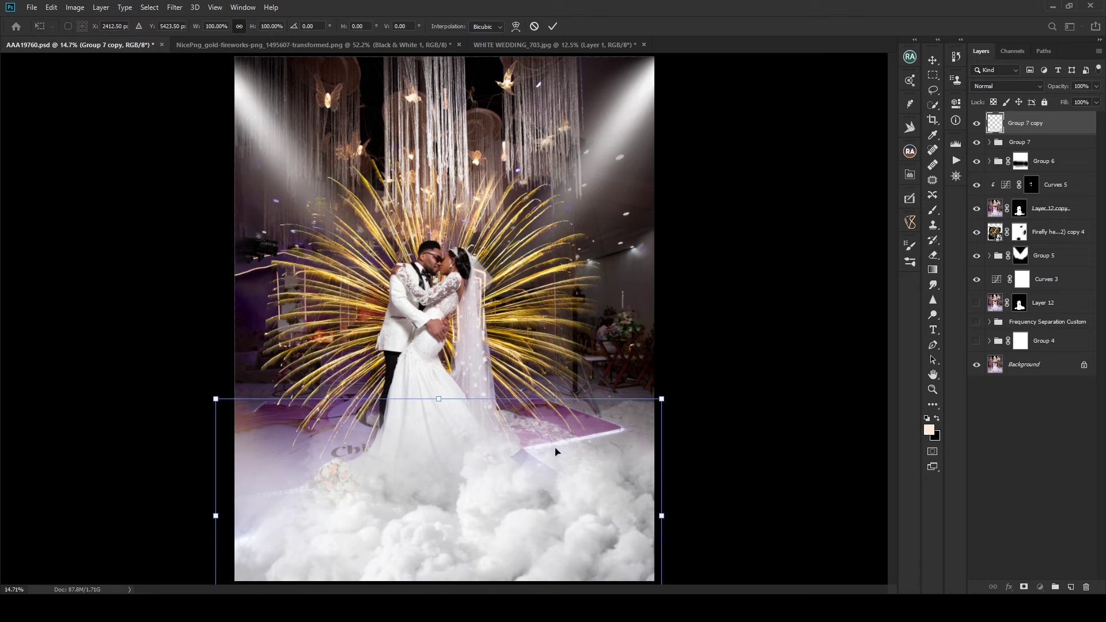
pyautogui.moveTo(556, 450); pyautogui.dragTo(486, 142)
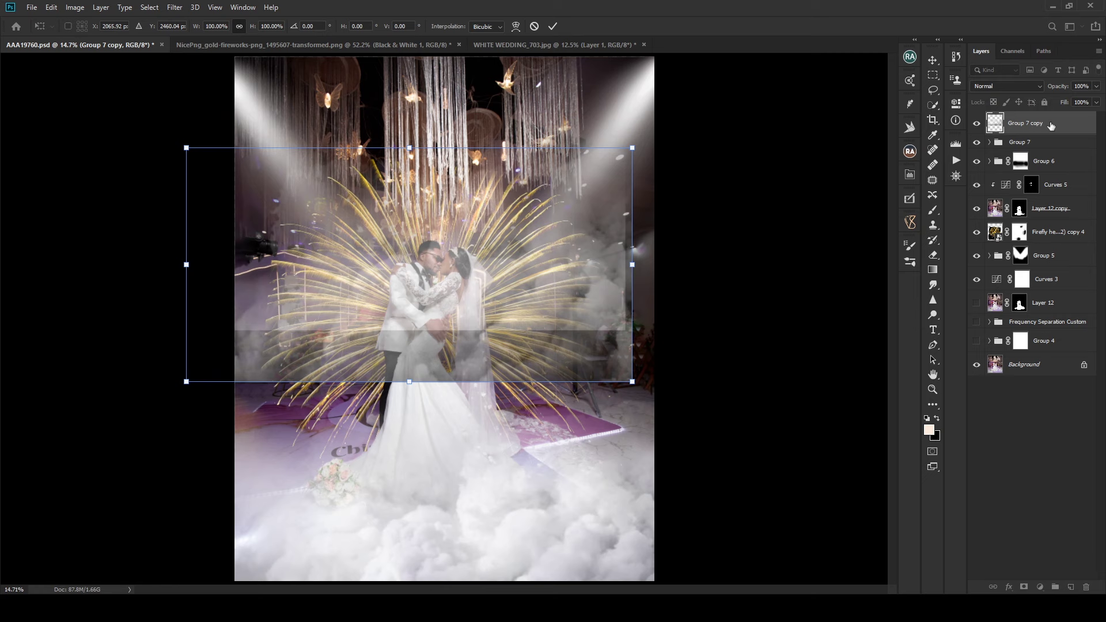
pyautogui.moveTo(1052, 126); pyautogui.dragTo(1049, 221)
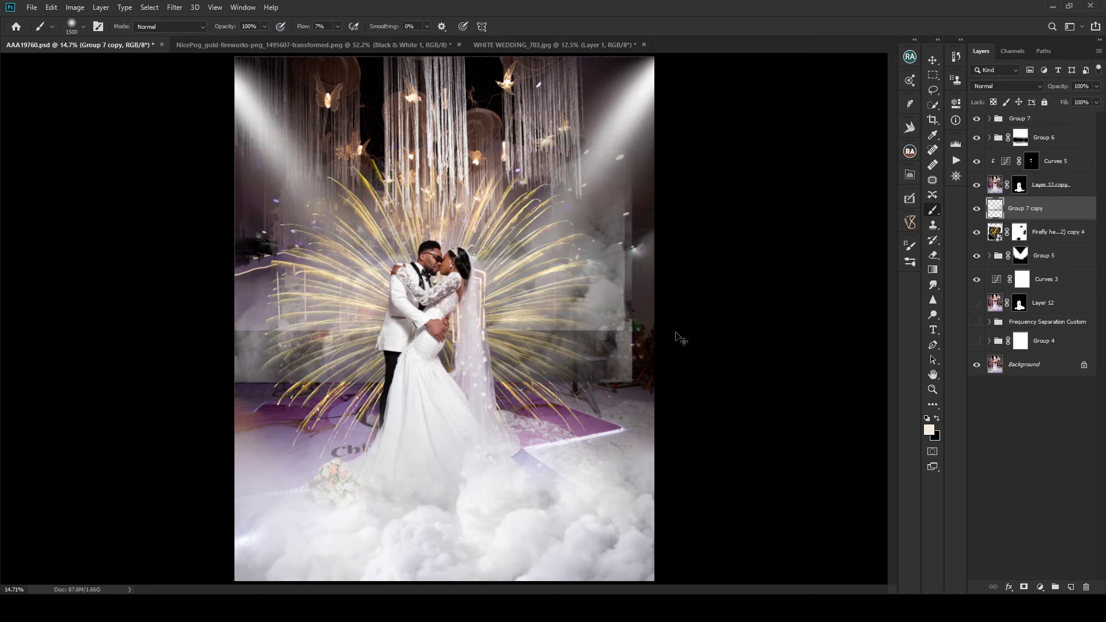
# Step: Enlarge the merged cloud copy to 143.69% and reposition it behind the couple so it spans the full width and overlaps the floor clouds
pyautogui.hotkey('ctrl', 't')
pyautogui.moveTo(587, 312); pyautogui.dragTo(619, 422)
pyautogui.moveTo(439, 268); pyautogui.dragTo(433, 163)
pyautogui.moveTo(582, 309); pyautogui.dragTo(573, 324)
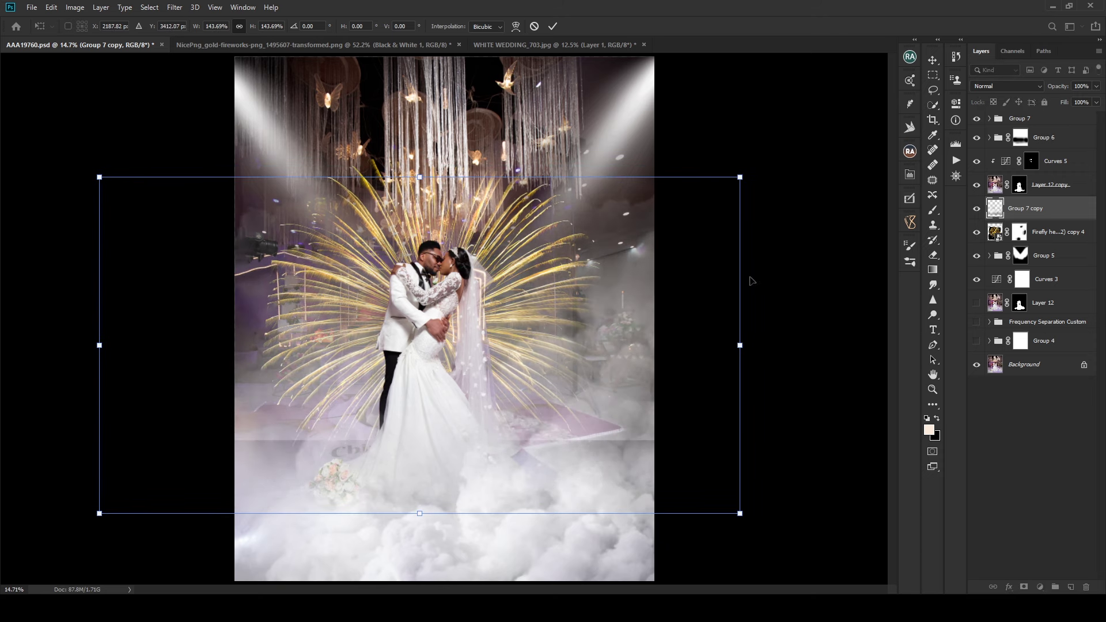
pyautogui.press('b')
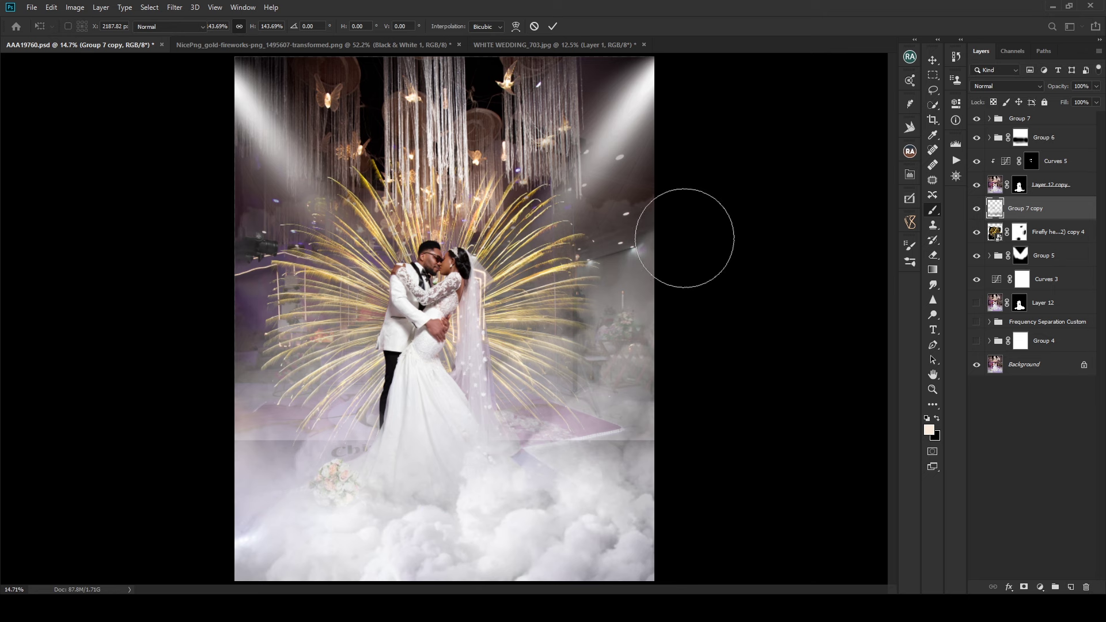
pyautogui.hotkey('ctrl', 't')
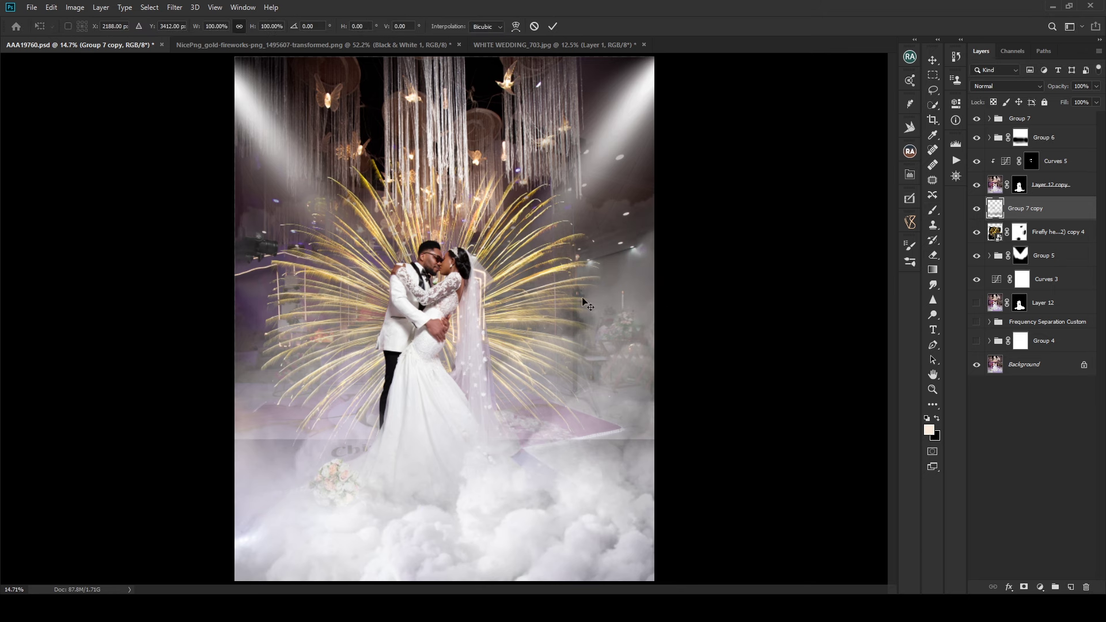
pyautogui.moveTo(582, 297); pyautogui.dragTo(609, 333)
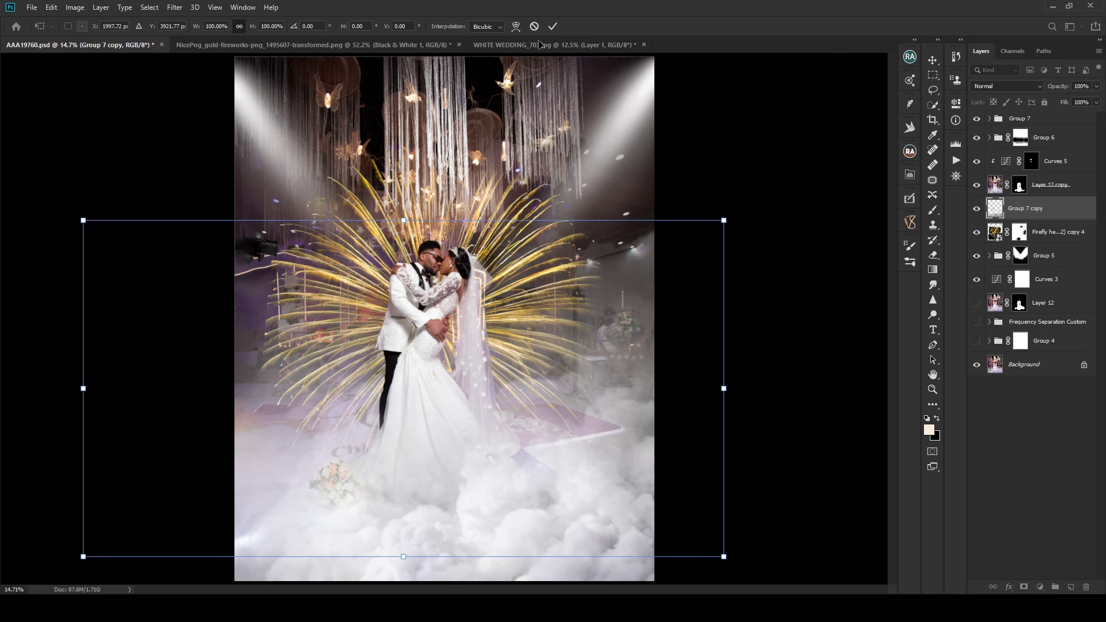
pyautogui.click(554, 27)
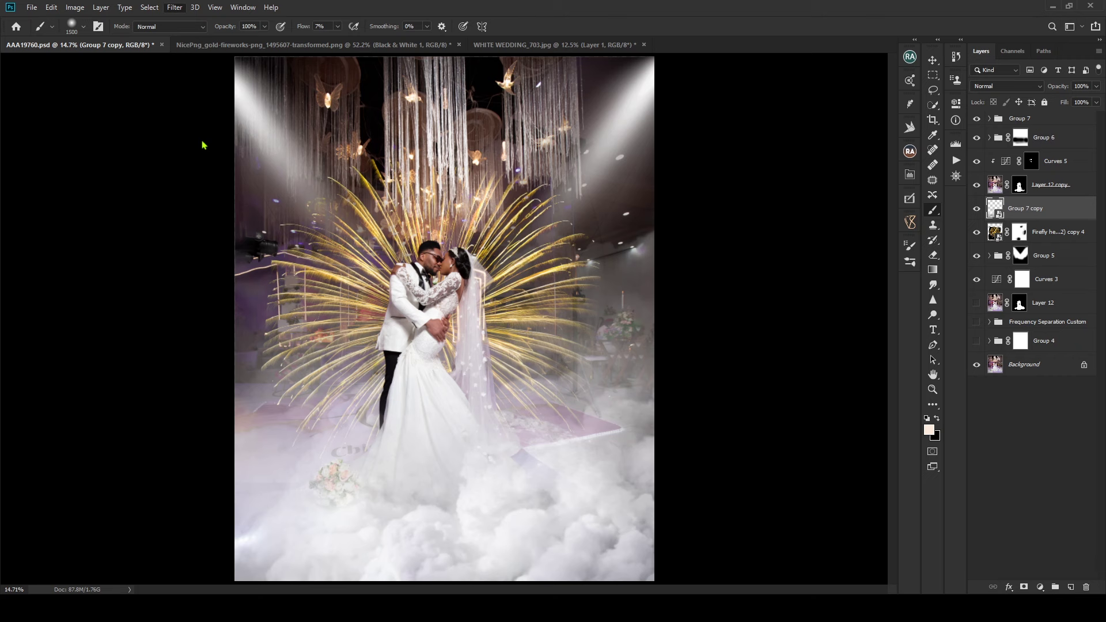
# Step: Apply a Gaussian Blur smart filter to the Group 7 copy layer and compare the image with the layer hidden and shown
pyautogui.press('h')
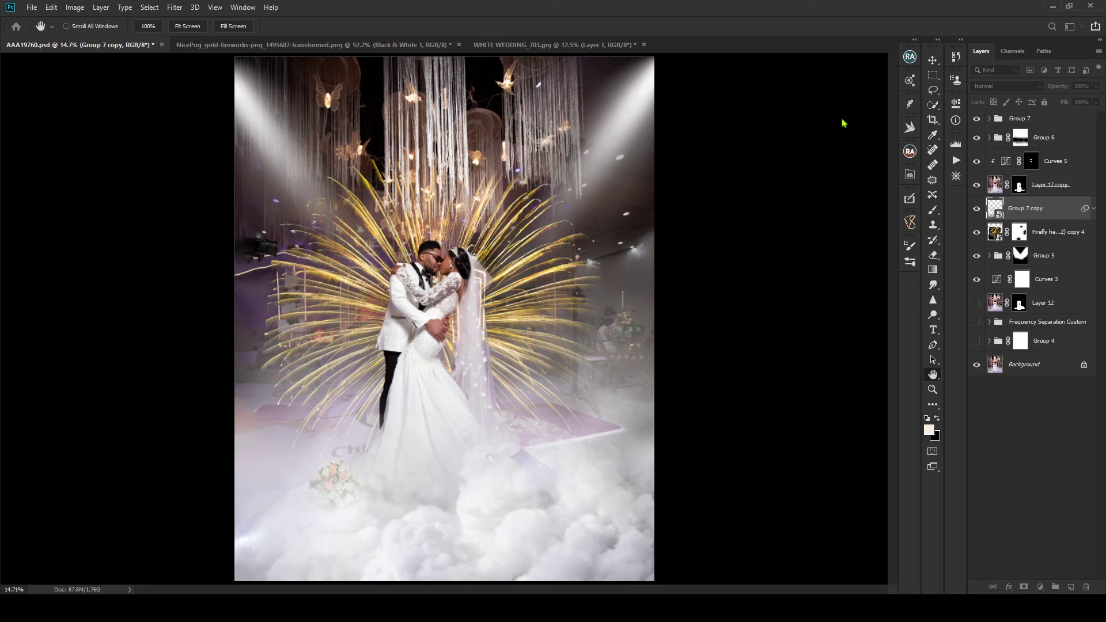
pyautogui.press('b')
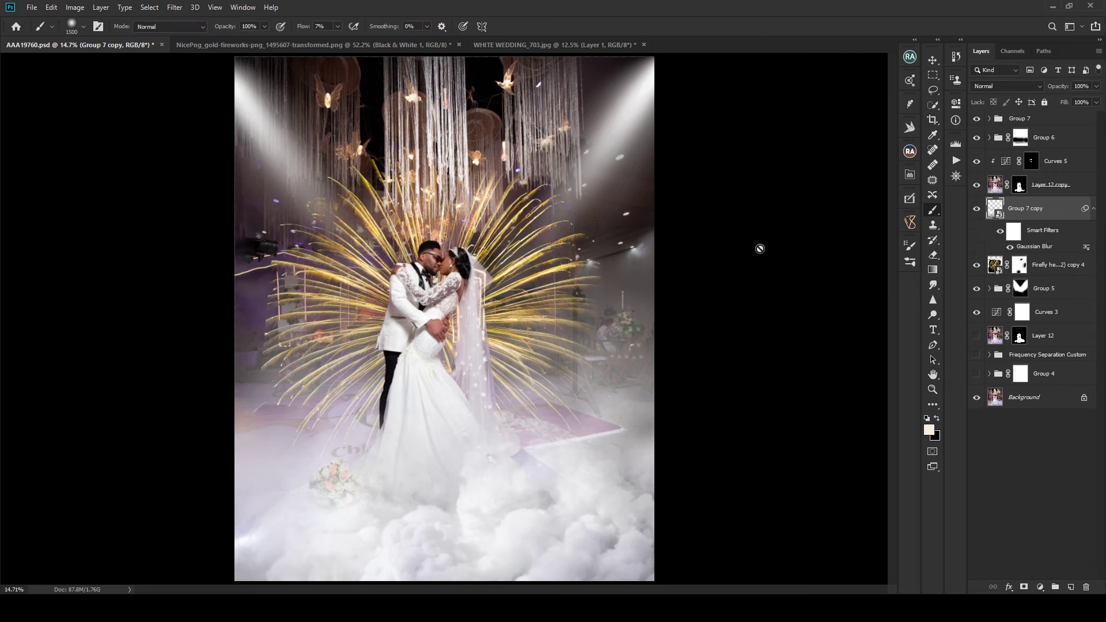
pyautogui.click(976, 212)
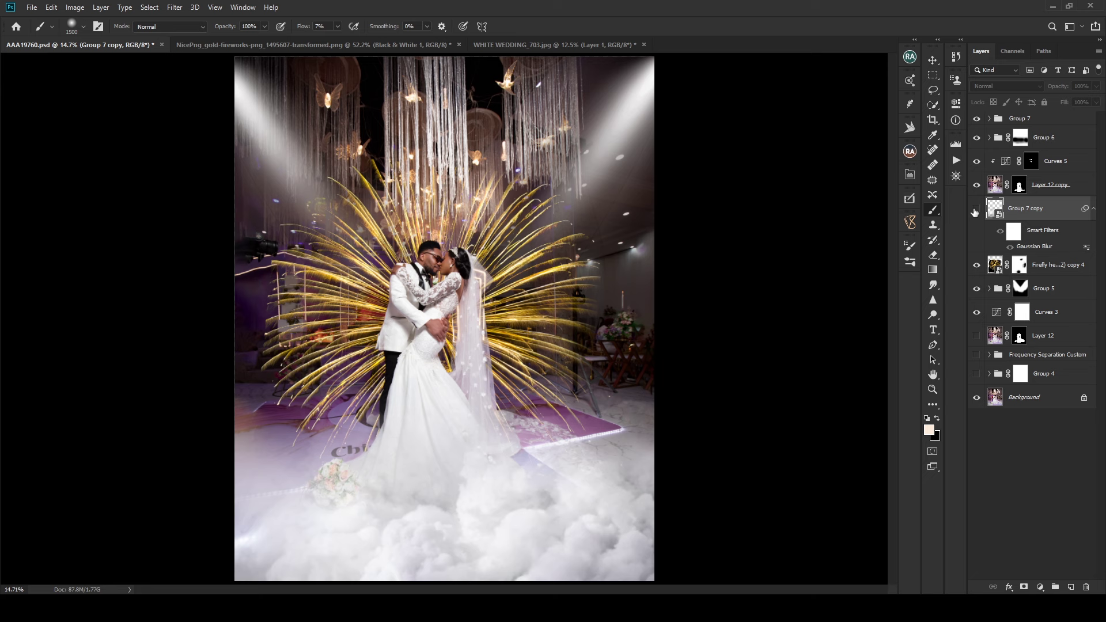
pyautogui.click(976, 211)
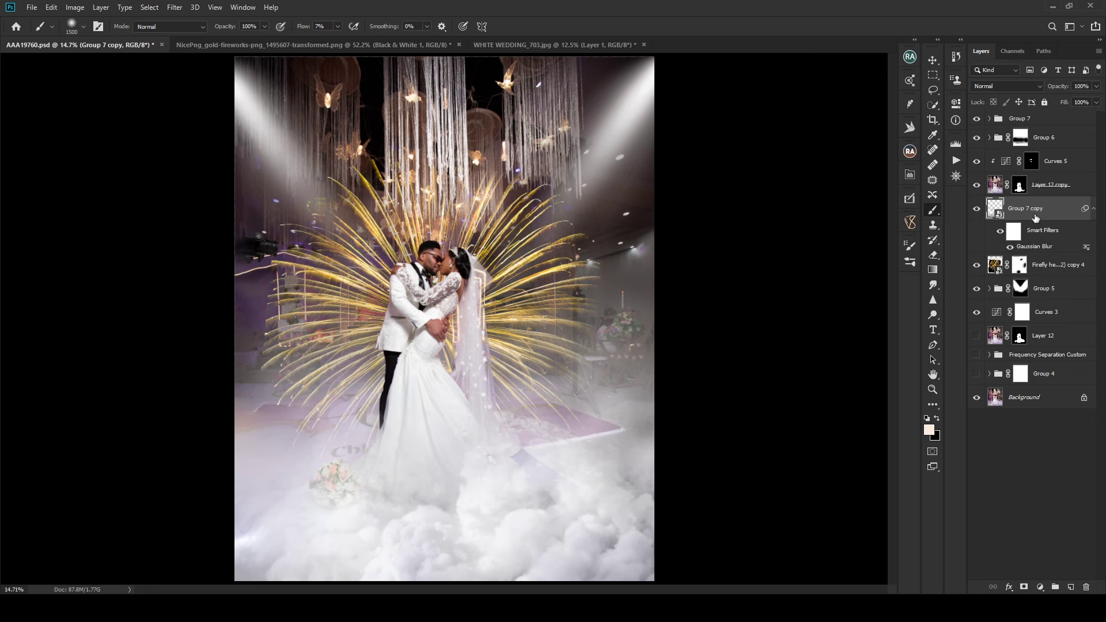
# Step: Lower the opacity of the blurred Group 7 copy layer to 74%
pyautogui.click(1037, 122)
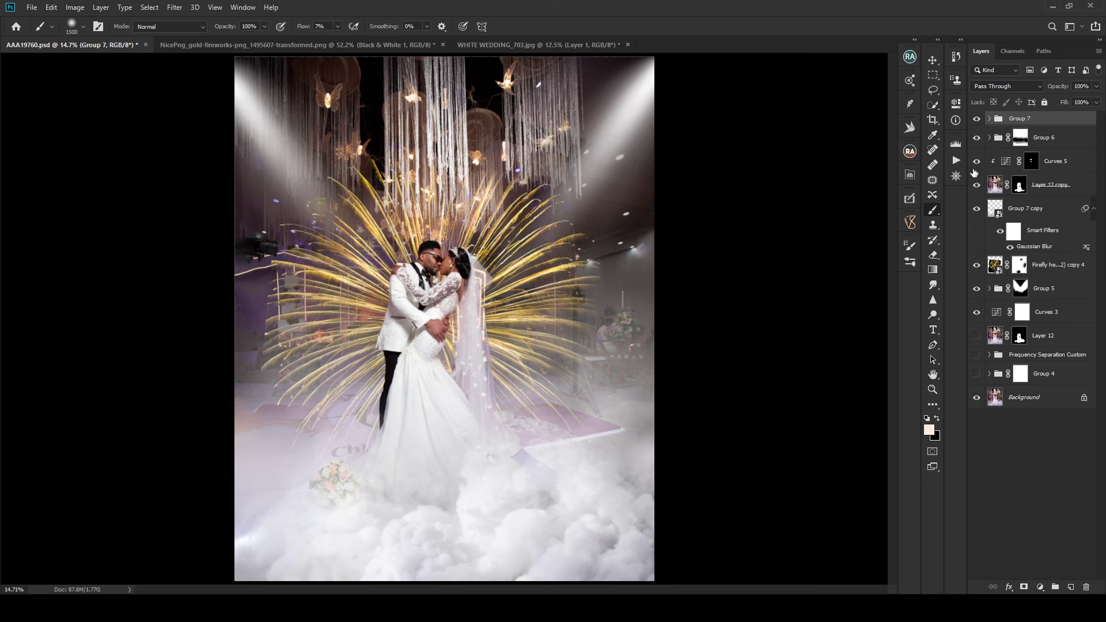
pyautogui.click(977, 212)
pyautogui.click(1037, 208)
pyautogui.moveTo(1061, 92); pyautogui.dragTo(1045, 92)
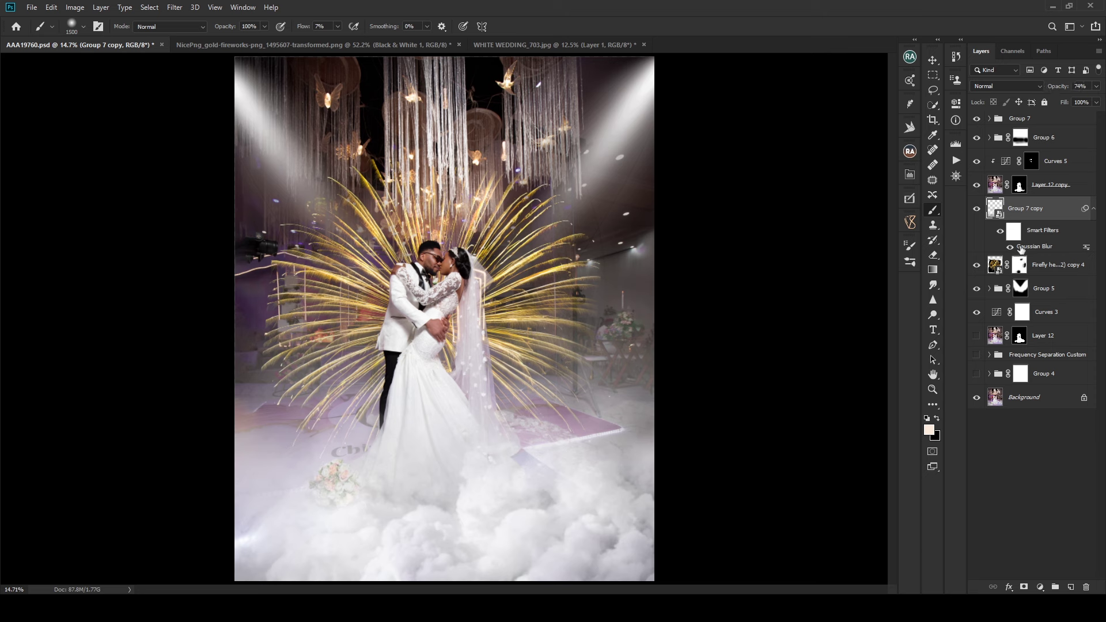
# Step: Compare the composite with Group 6 and Group 7 hidden and shown to examine what each contributes
pyautogui.click(979, 141)
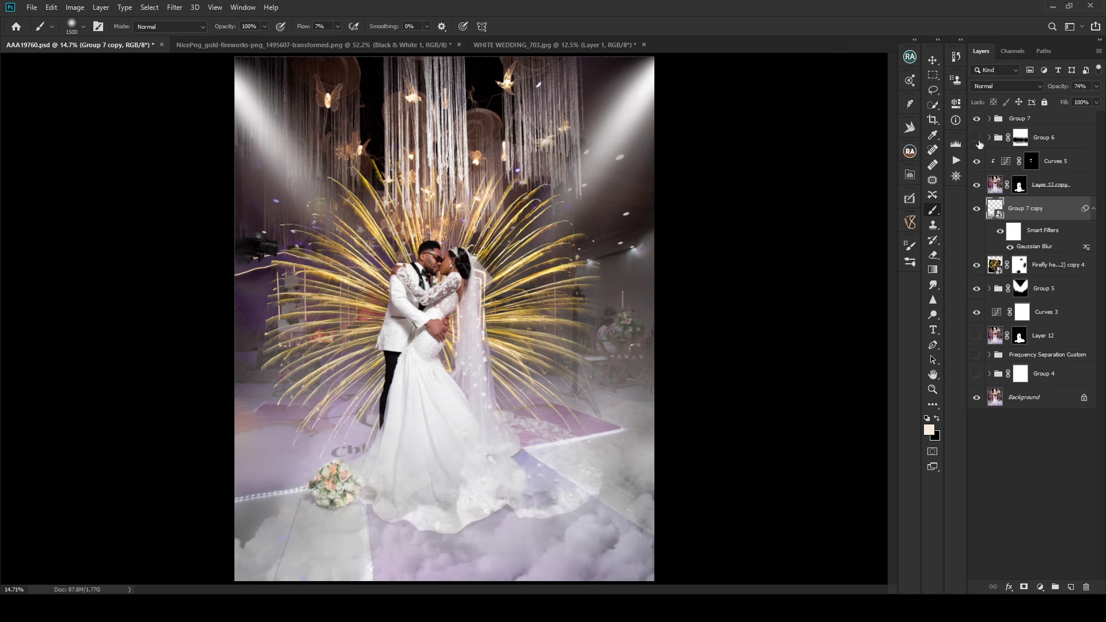
pyautogui.click(977, 138)
pyautogui.click(977, 119)
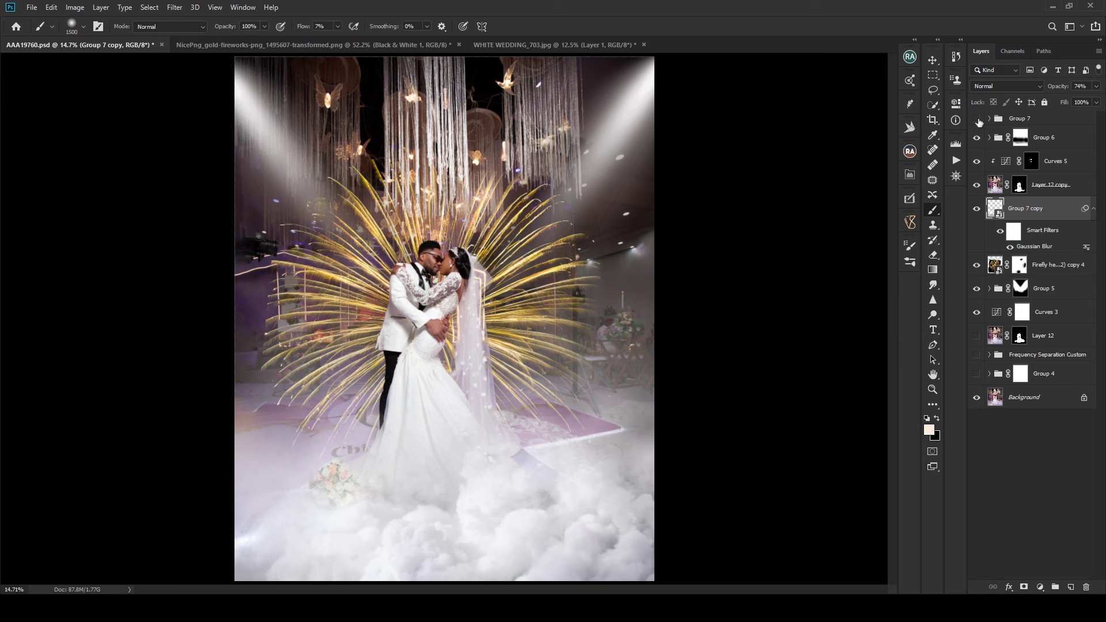
pyautogui.click(978, 119)
pyautogui.click(978, 120)
pyautogui.click(978, 119)
pyautogui.click(979, 139)
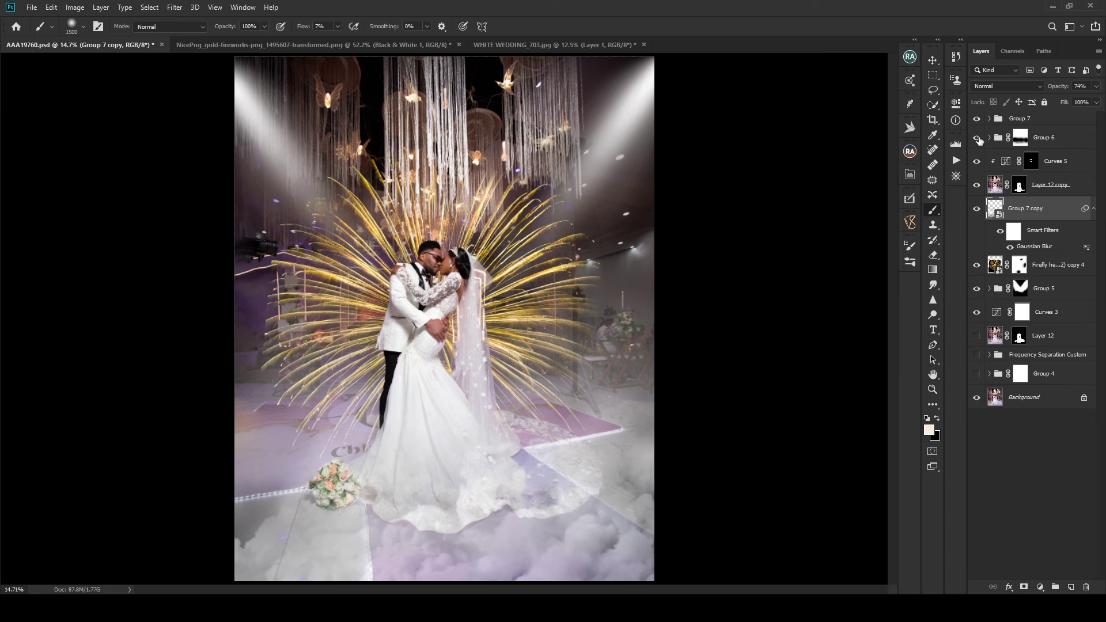
pyautogui.click(979, 139)
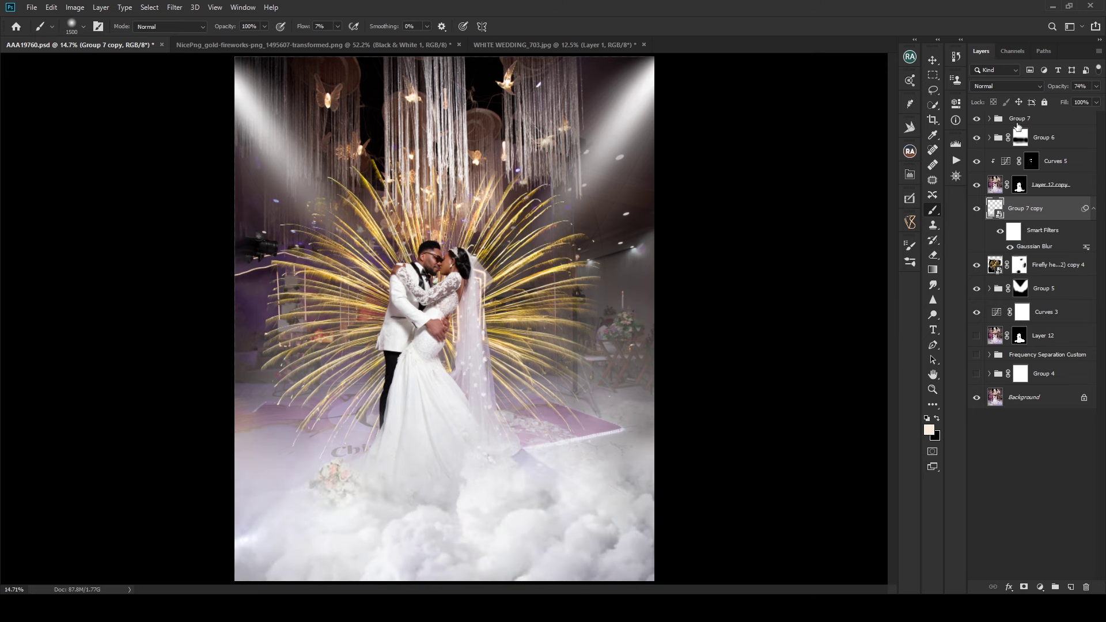
pyautogui.keyDown('shift'); pyautogui.click(1019, 124); pyautogui.keyUp('shift')
pyautogui.click(1036, 121)
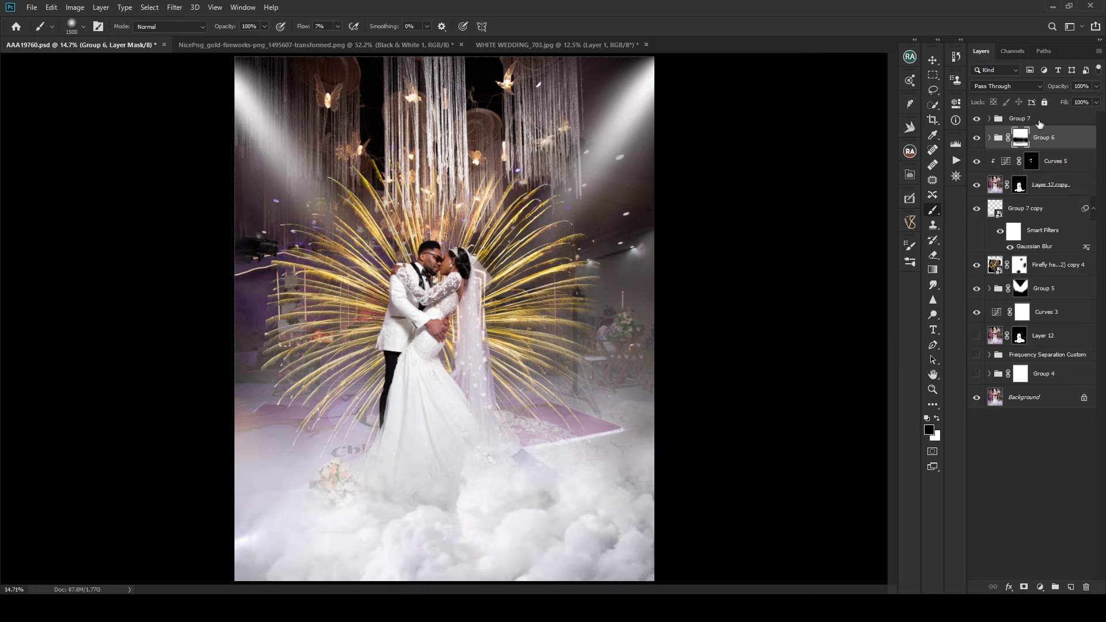
pyautogui.click(978, 119)
pyautogui.click(978, 120)
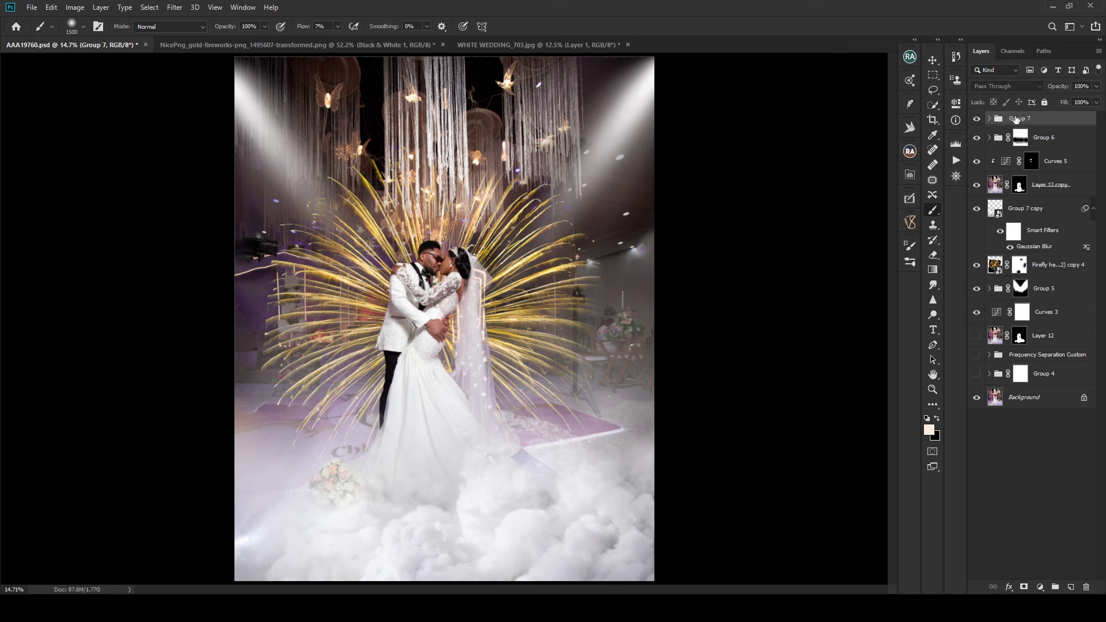
# Step: Rename Group 7 to CLOUD GROUP and Group 6 to FOG GROUGH
pyautogui.doubleClick(1018, 119)
pyautogui.write('CLOUD GROUP')
pyautogui.click(1055, 138)
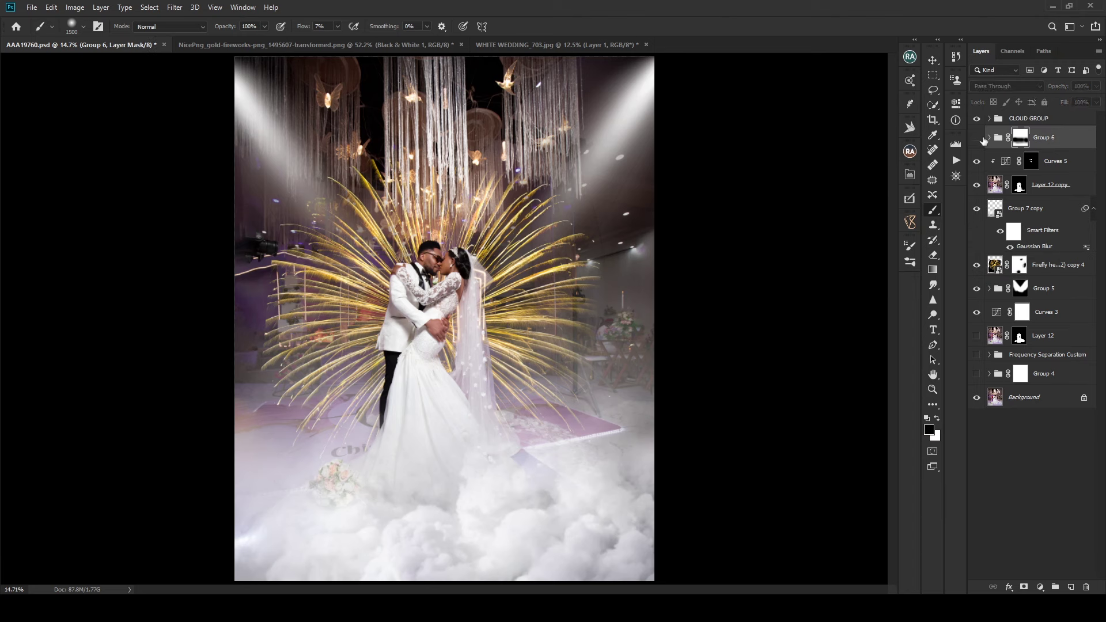
pyautogui.keyDown('shift'); pyautogui.click(1023, 139); pyautogui.keyUp('shift')
pyautogui.keyDown('shift'); pyautogui.click(1023, 138); pyautogui.keyUp('shift')
pyautogui.doubleClick(1037, 139)
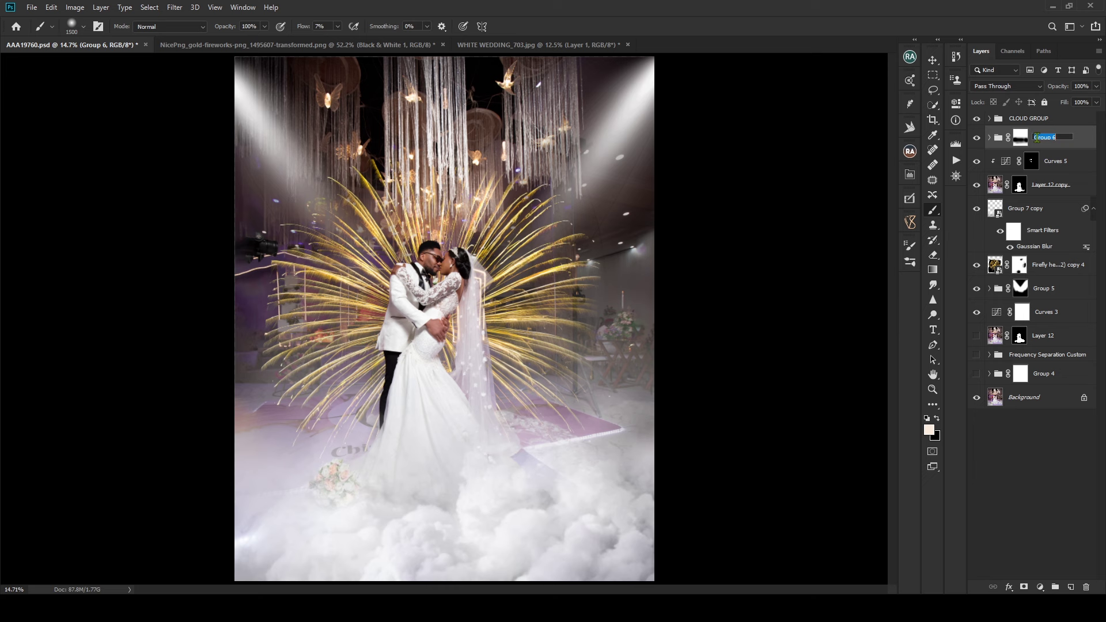
pyautogui.write('FOG GROUGH')
pyautogui.press('Return')
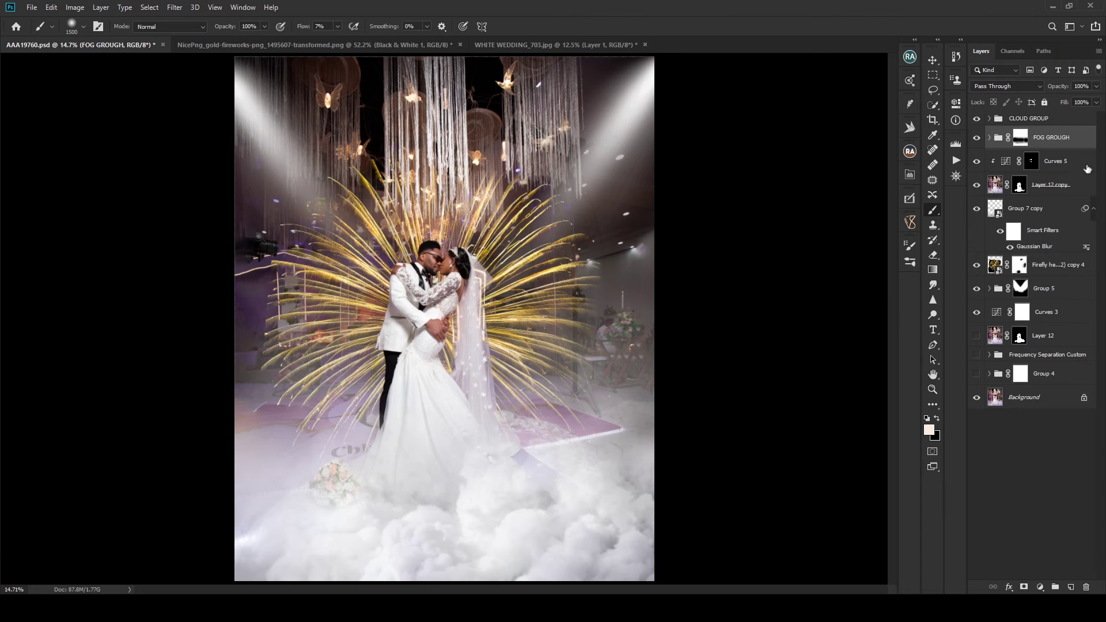
# Step: Compare the fog and cloud groups hidden and shown, and move CLOUD GROUP slightly down and to the right over the floor
pyautogui.click(977, 137)
pyautogui.click(977, 138)
pyautogui.click(977, 119)
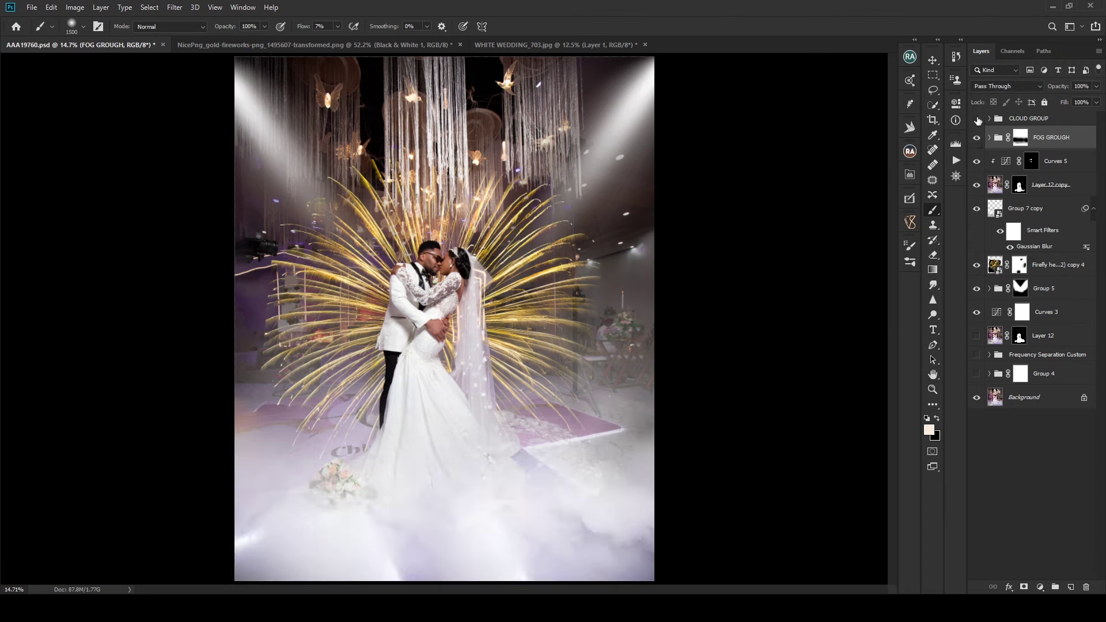
pyautogui.click(1012, 122)
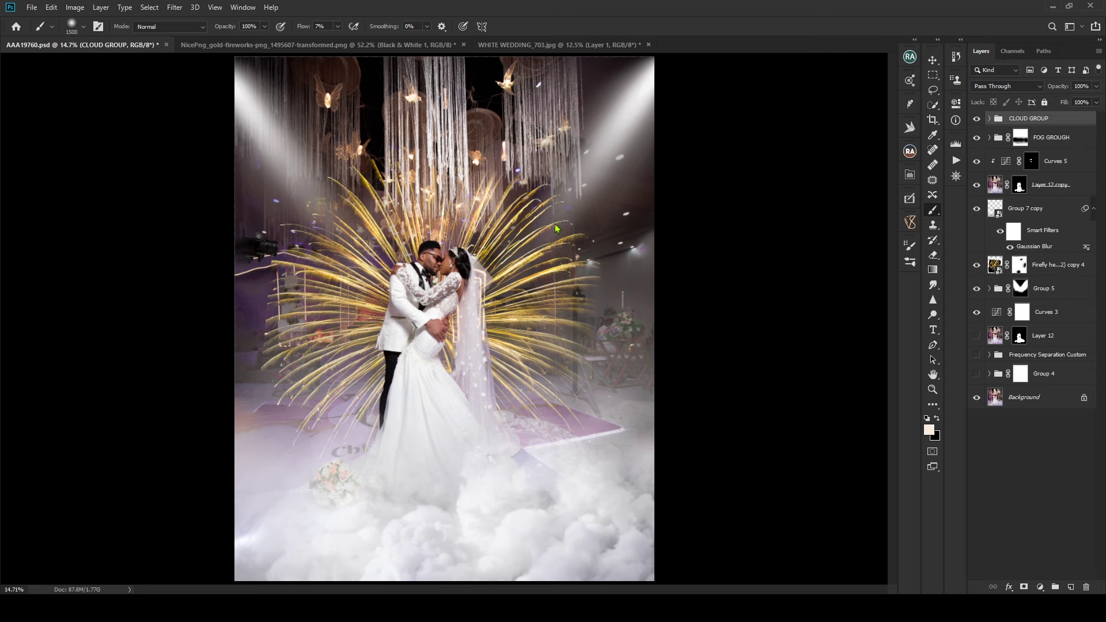
pyautogui.hotkey('ctrl', 't')
pyautogui.moveTo(593, 432); pyautogui.dragTo(620, 461)
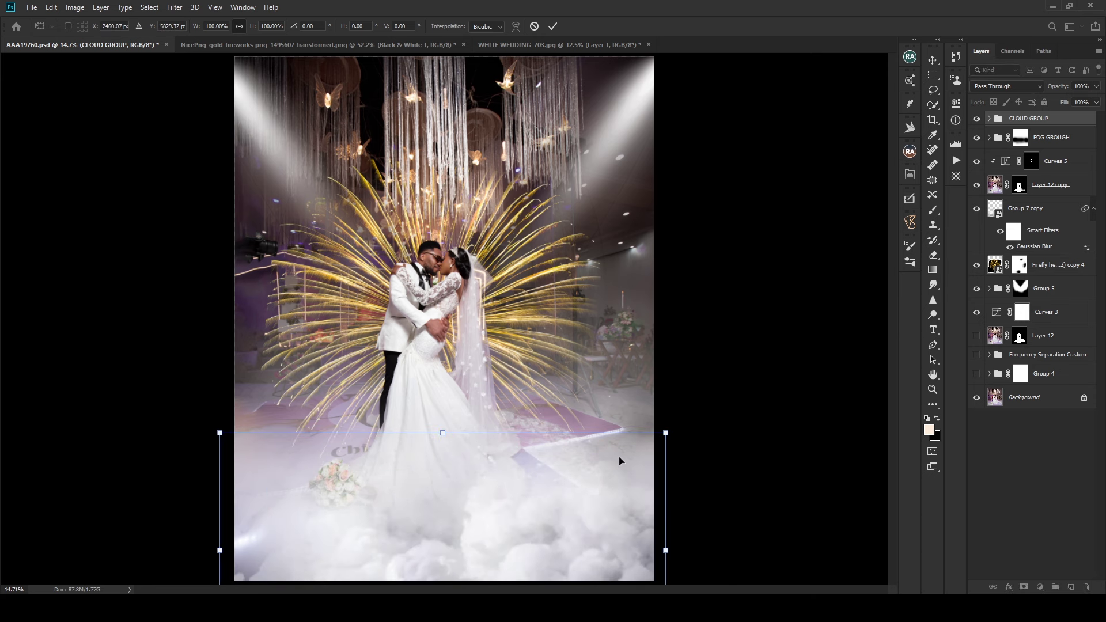
pyautogui.click(555, 27)
pyautogui.press('b')
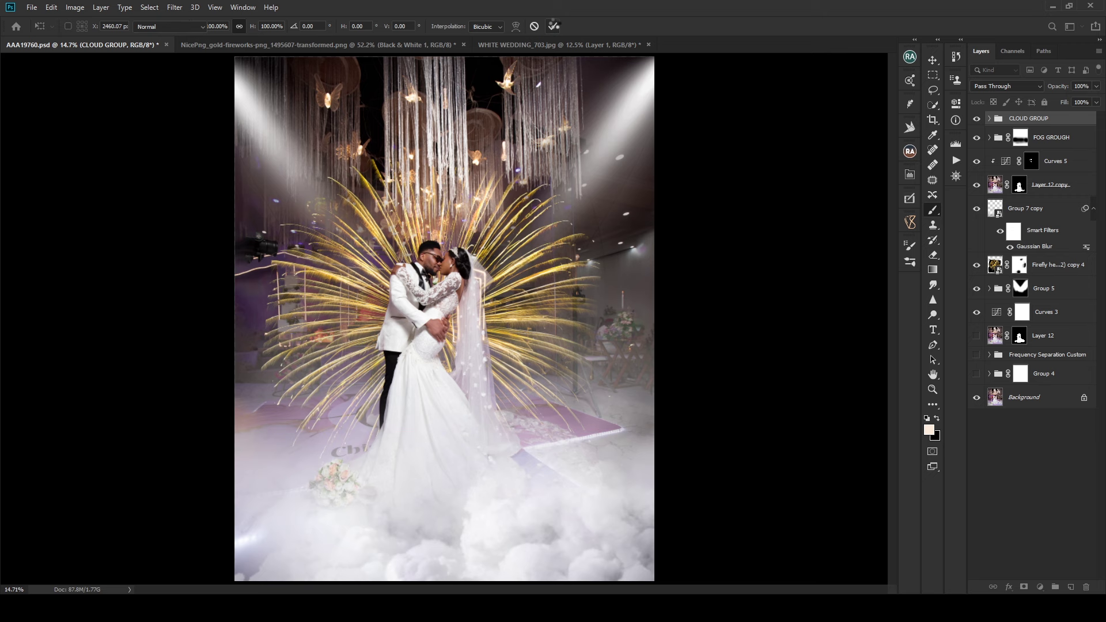
# Step: Move FOG GROUGH slightly down and to the left, and stretch its width to 113.35% so it extends past both image edges
pyautogui.click(1055, 138)
pyautogui.click(999, 137)
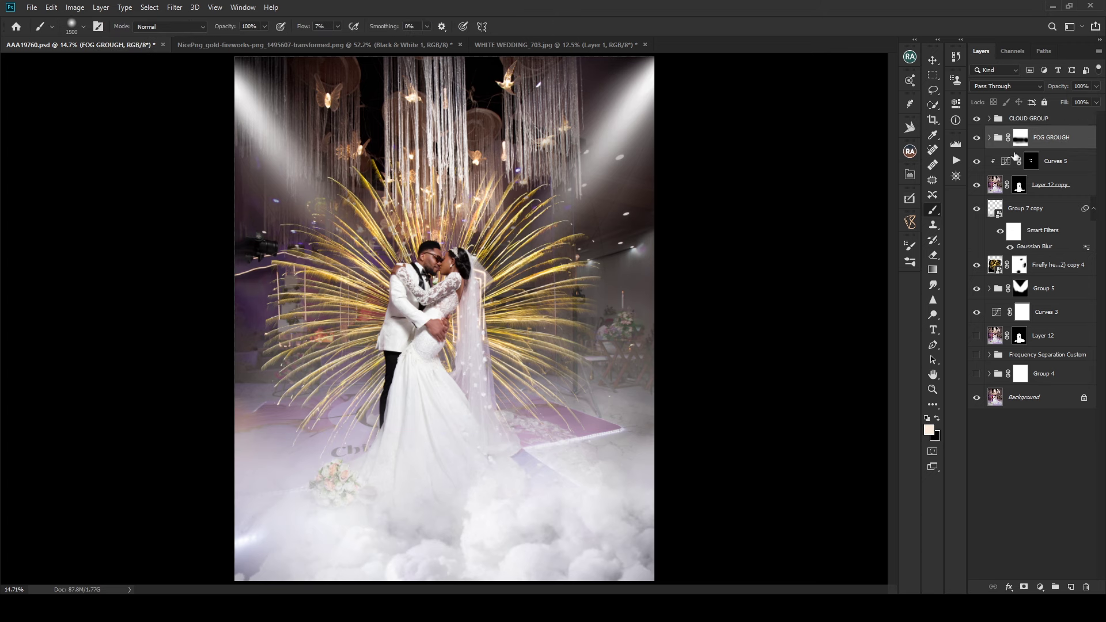
pyautogui.hotkey('ctrl', 't')
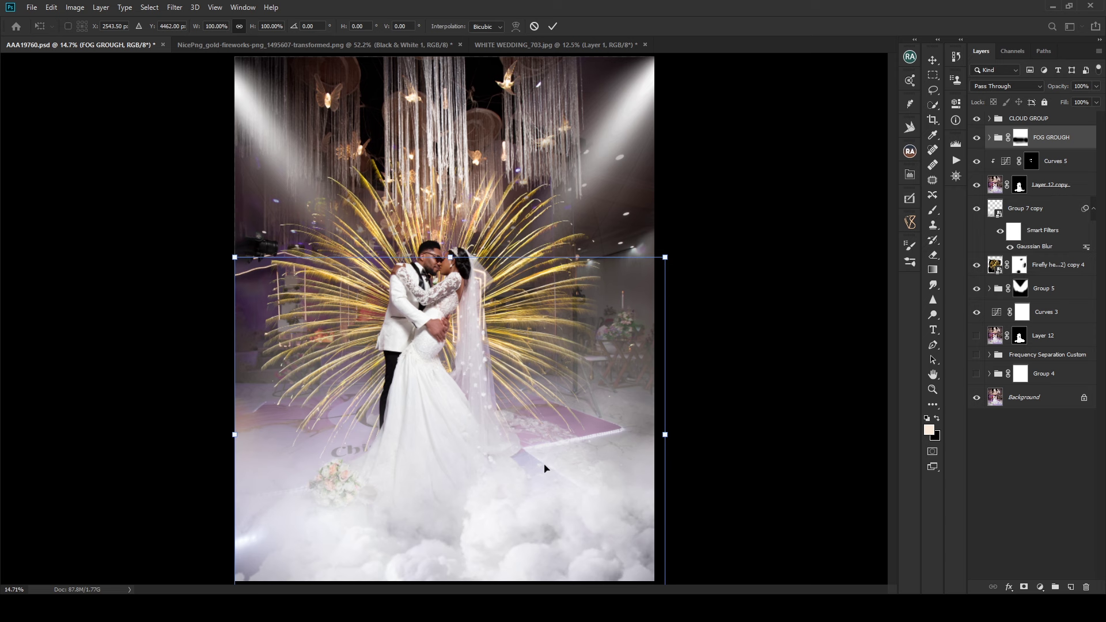
pyautogui.moveTo(543, 465)
pyautogui.mouseDown()
pyautogui.moveTo(550, 531)
pyautogui.moveTo(530, 477)
pyautogui.moveTo(542, 463)
pyautogui.mouseUp()
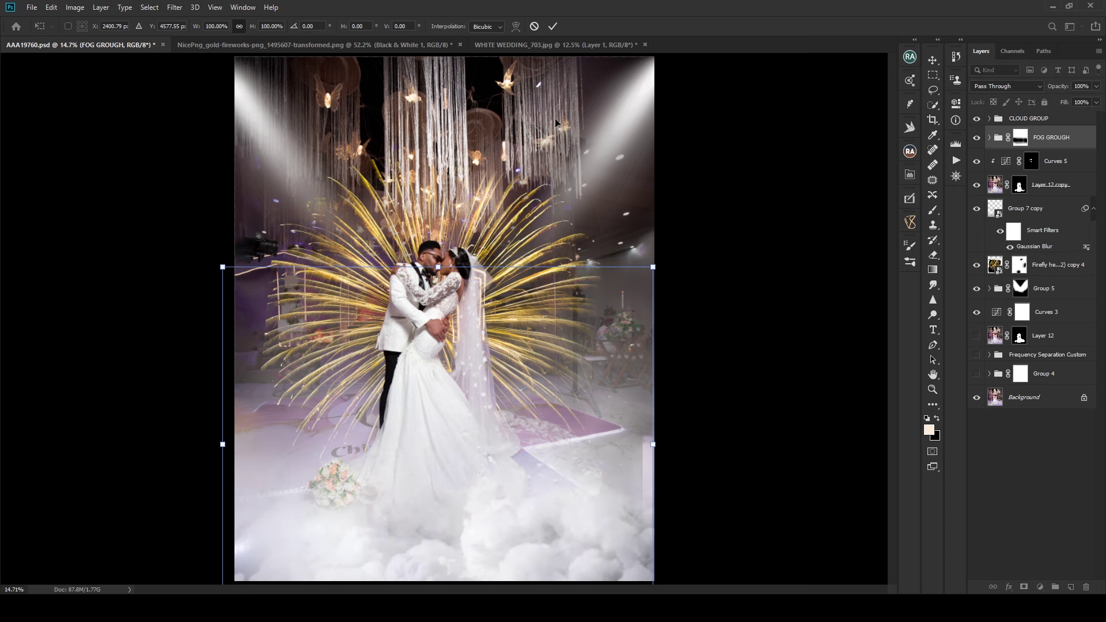
pyautogui.moveTo(224, 446); pyautogui.dragTo(194, 444)
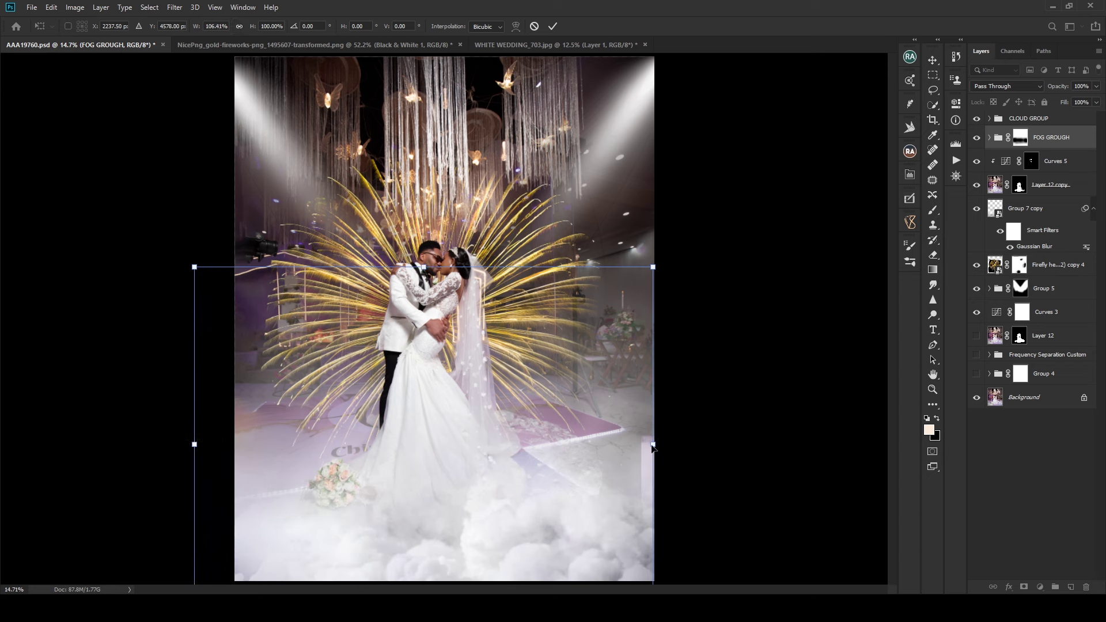
pyautogui.moveTo(653, 448); pyautogui.dragTo(681, 448)
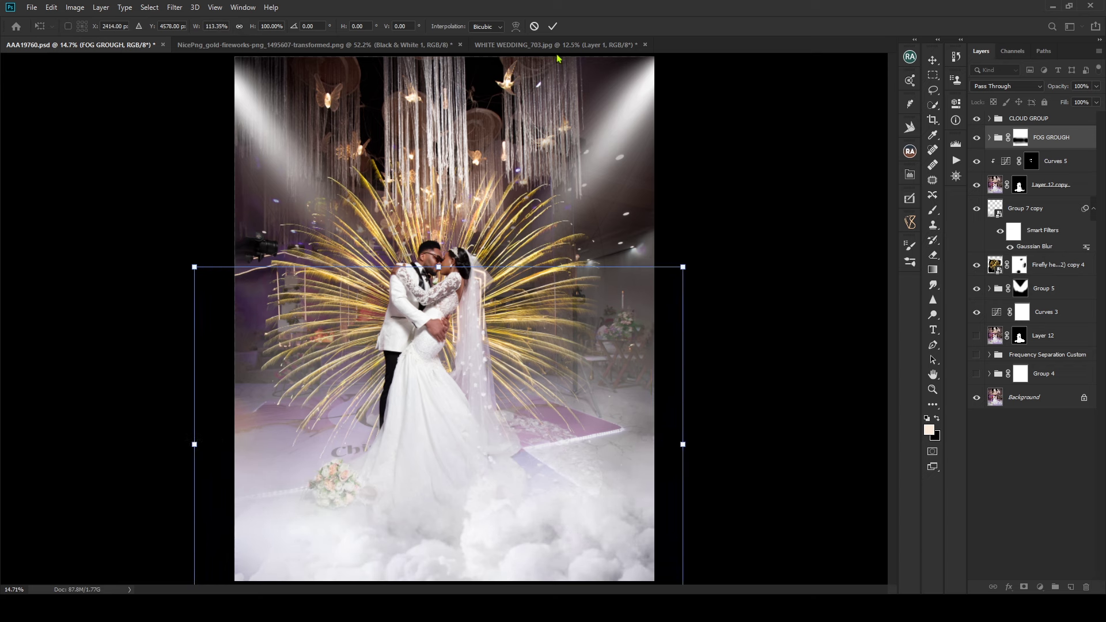
pyautogui.click(553, 27)
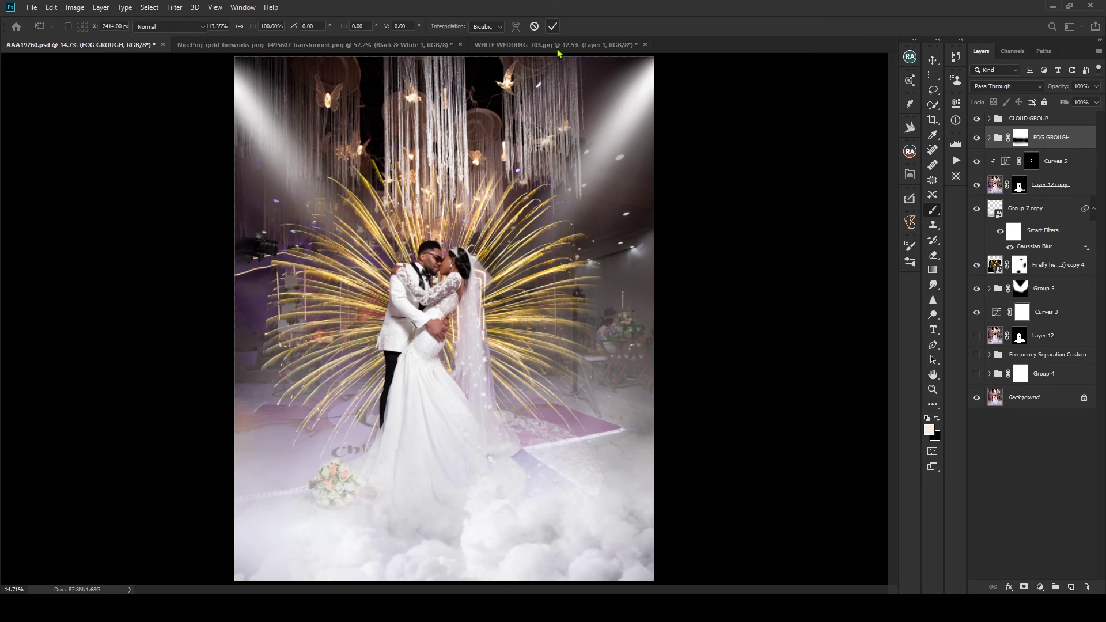
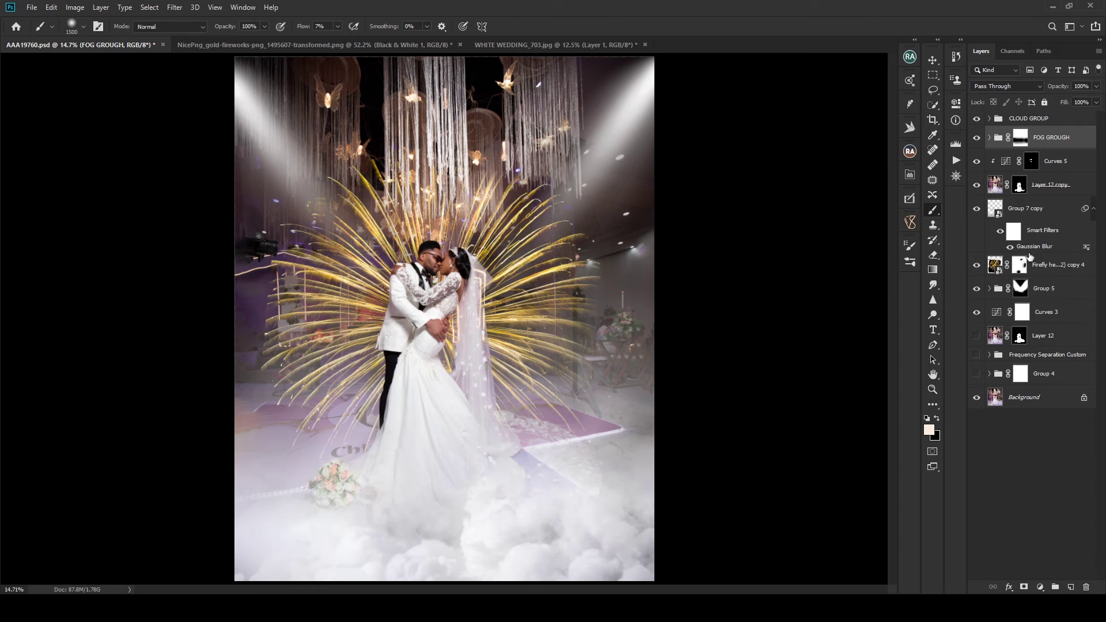
# Step: Create a new layer above CLOUD GROUP, choose a scattered light-particle brush, and make a trial stamp over the clouds
pyautogui.click(1028, 120)
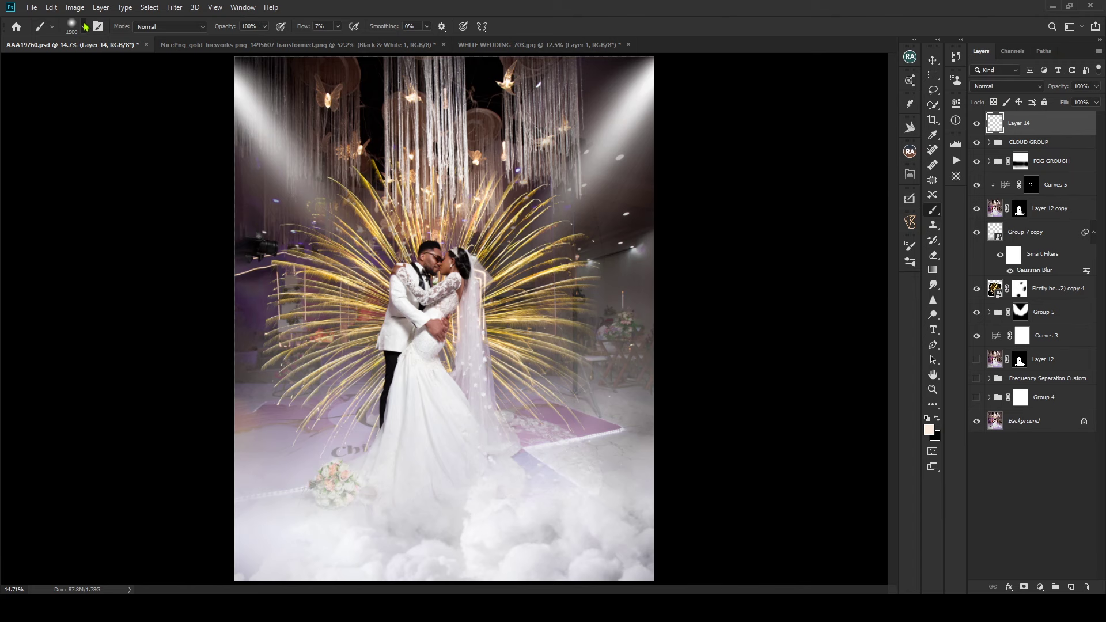
pyautogui.press('.')
pyautogui.press('.')
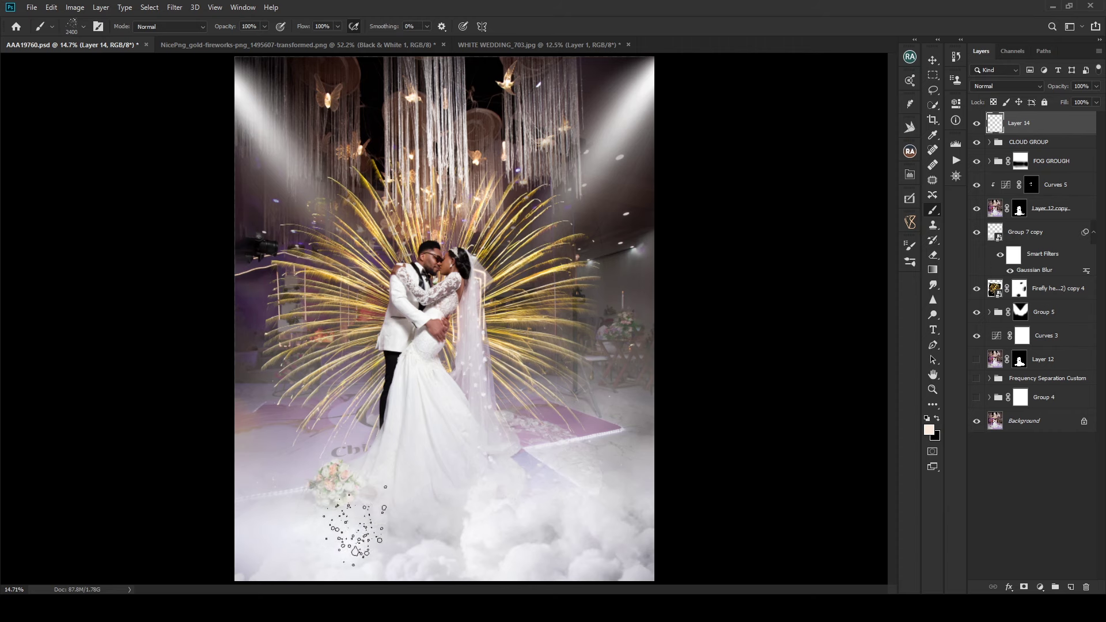
pyautogui.click(495, 531)
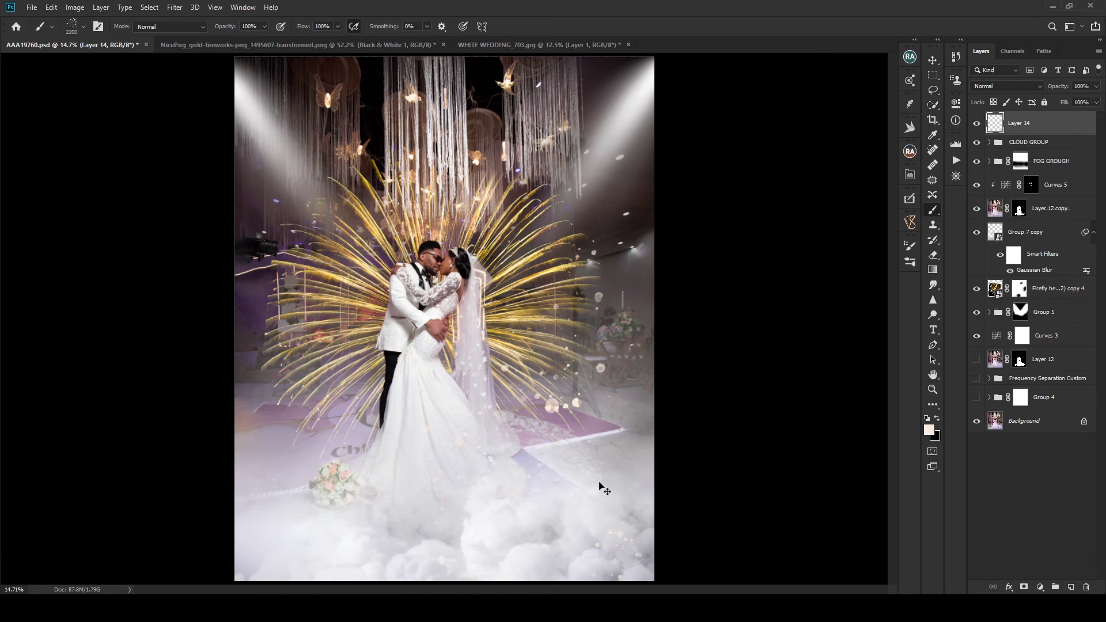
pyautogui.hotkey('ctrl', 'z')
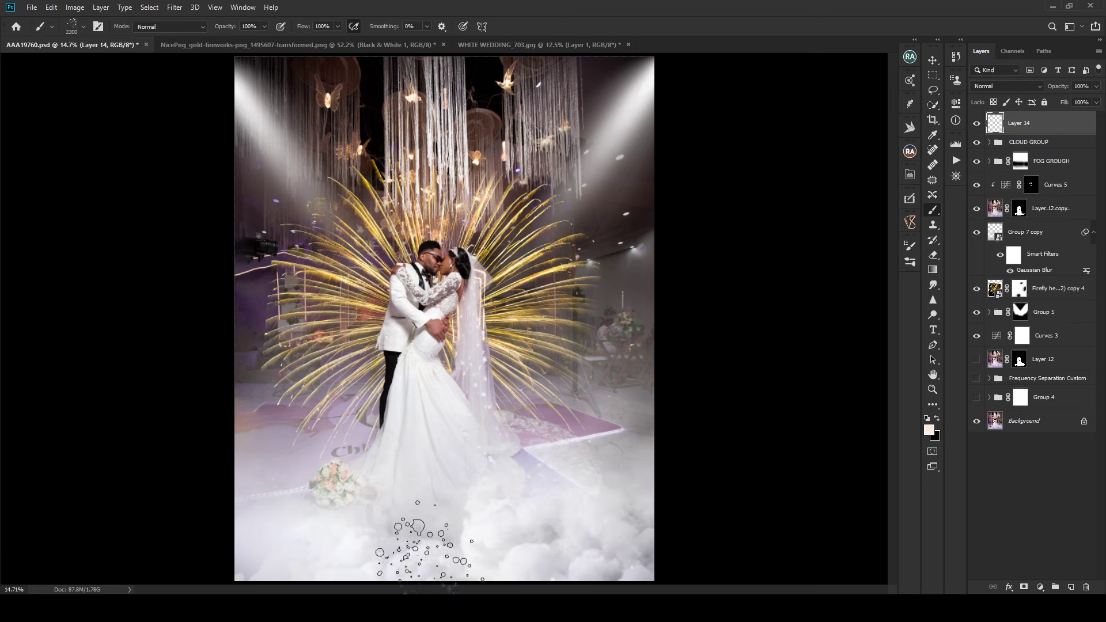
# Step: Paint light particles over the floor with the brush reduced to 900 px, and lower Layer 14's opacity to 71%
pyautogui.press('[')
pyautogui.press('[')
pyautogui.press('[')
pyautogui.press('[')
pyautogui.press('[')
pyautogui.press('[')
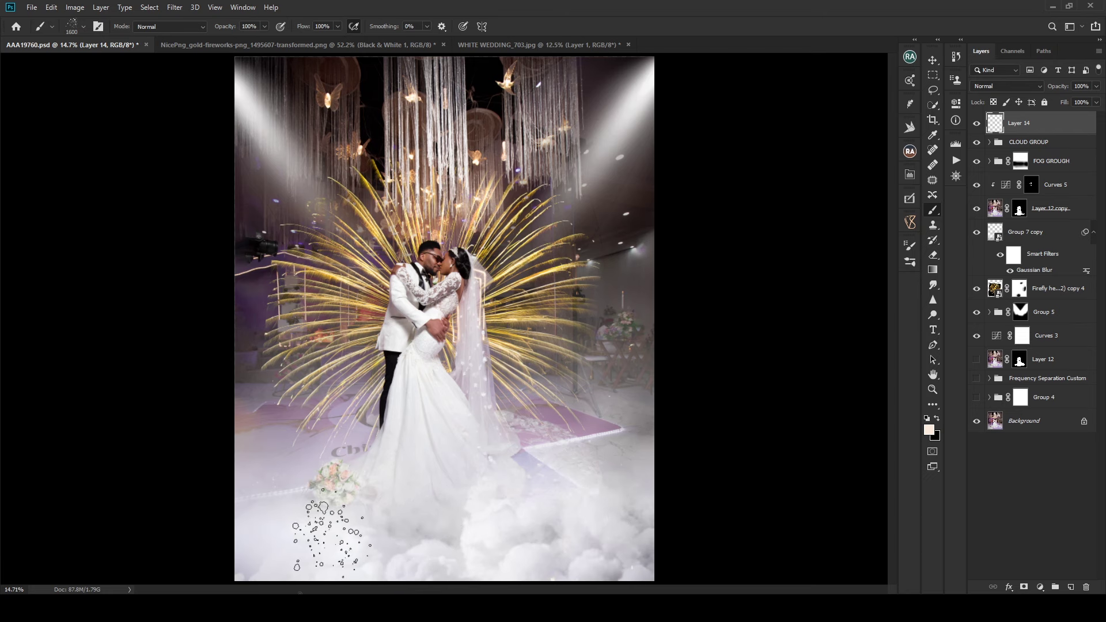
pyautogui.press('[')
pyautogui.press('[')
pyautogui.press('[')
pyautogui.press('[')
pyautogui.press('[')
pyautogui.click(282, 539)
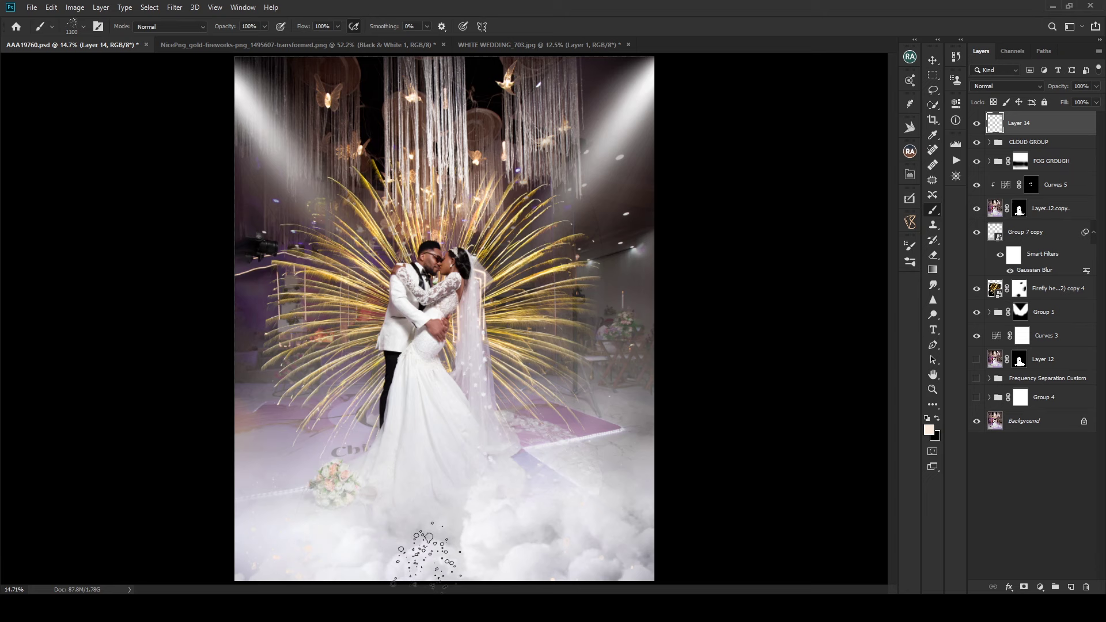
pyautogui.press('[')
pyautogui.press('[')
pyautogui.moveTo(632, 458); pyautogui.dragTo(640, 470)
pyautogui.moveTo(1059, 88); pyautogui.dragTo(1042, 87)
# Step: Position the placed 918836_M sparkler over the floor's left edge, blend it with Screen, and rotate it to -173°
pyautogui.moveTo(445, 315); pyautogui.dragTo(255, 478)
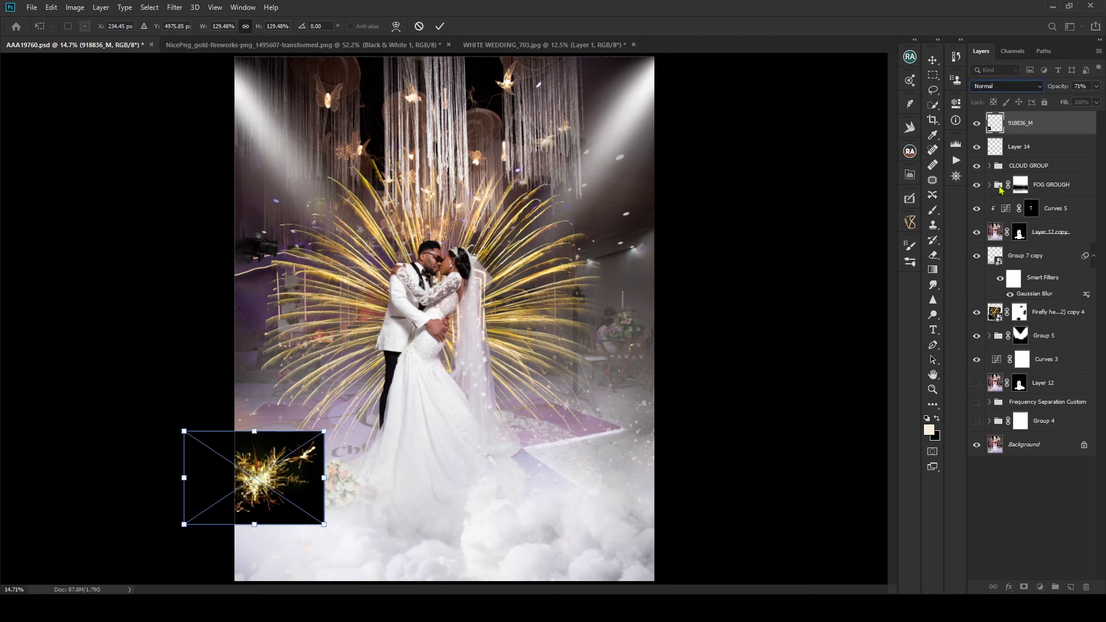
pyautogui.hotkey('shift', 'alt', 's')
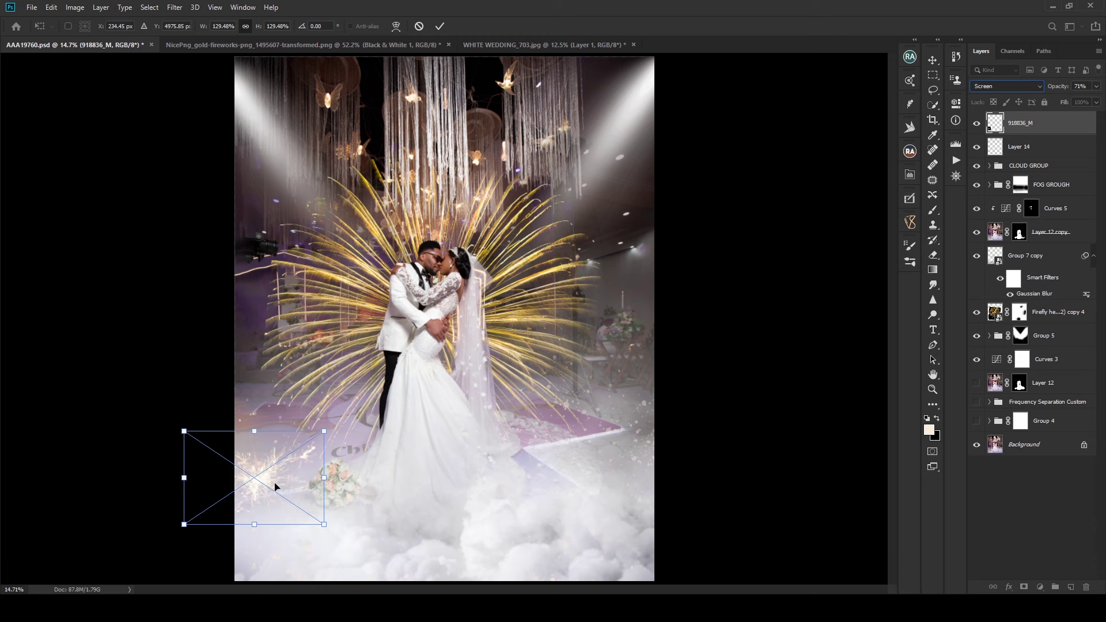
pyautogui.moveTo(275, 487); pyautogui.dragTo(271, 454)
pyautogui.moveTo(311, 392); pyautogui.dragTo(211, 478)
pyautogui.moveTo(324, 440); pyautogui.dragTo(290, 444)
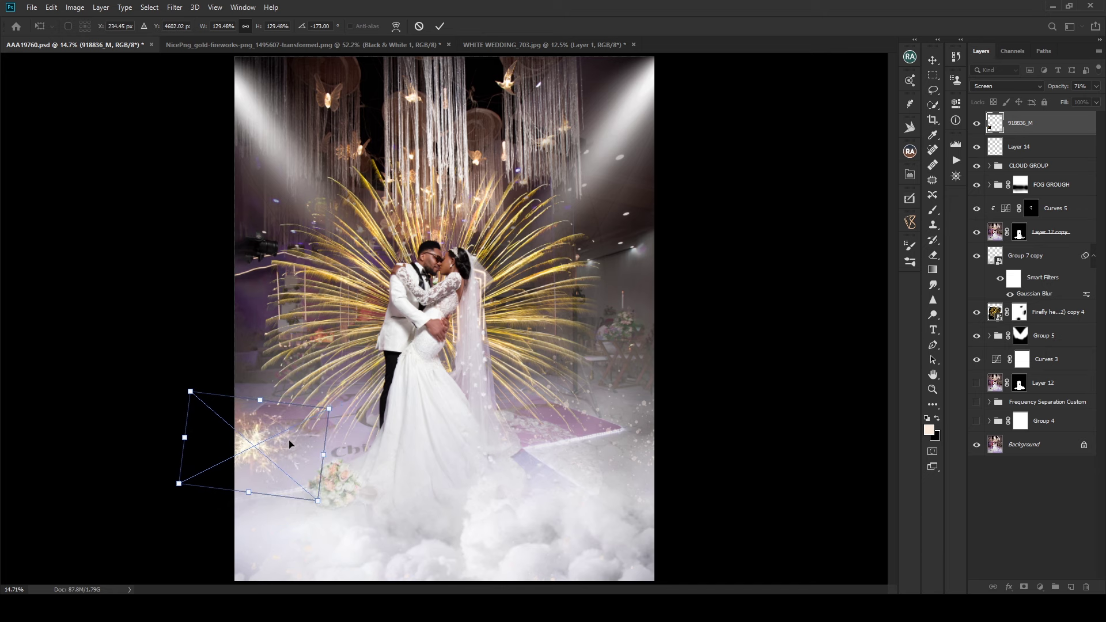
pyautogui.click(441, 26)
pyautogui.press('b')
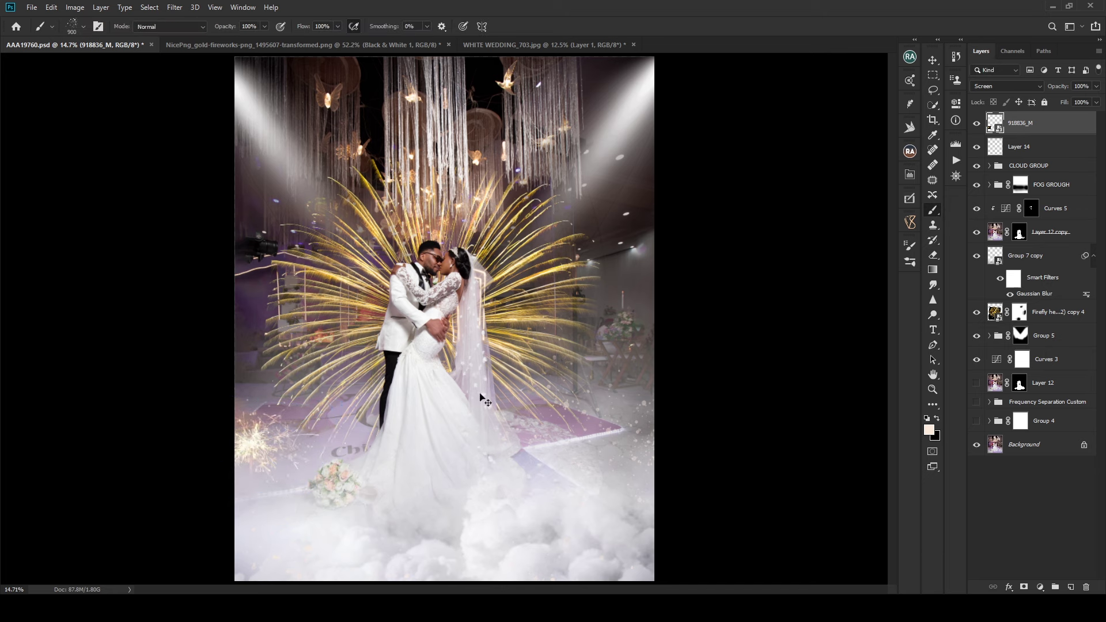
# Step: Duplicate the 918836_M sparkler and move the copy below the original at the image's left edge
pyautogui.hotkey('ctrl', 'j')
pyautogui.hotkey('ctrl', 't')
pyautogui.moveTo(240, 476); pyautogui.dragTo(278, 539)
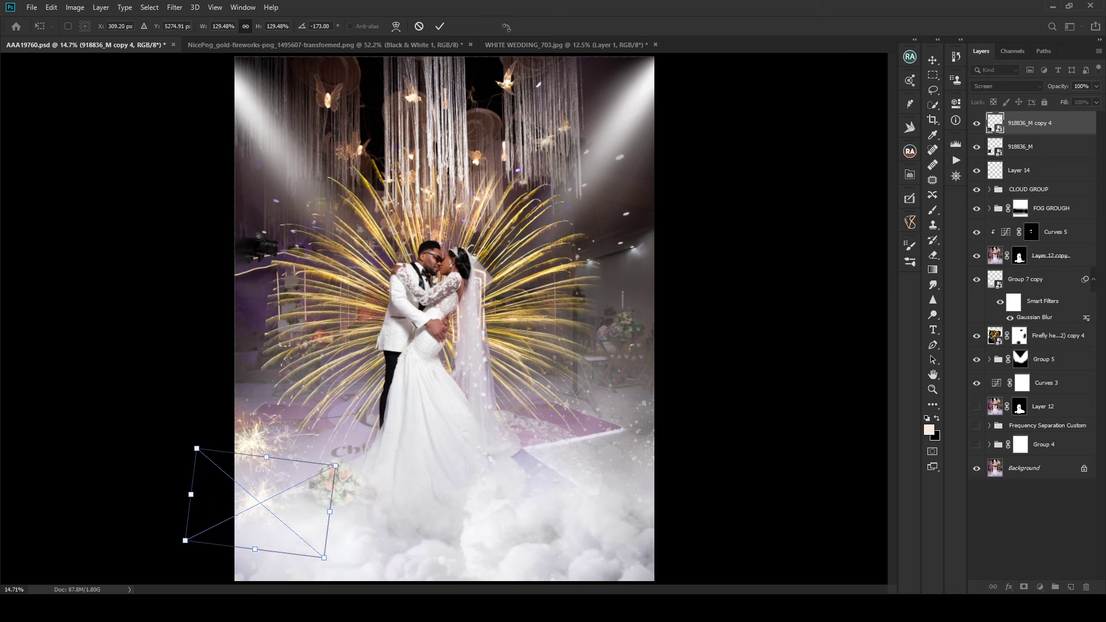
pyautogui.click(441, 27)
pyautogui.press('b')
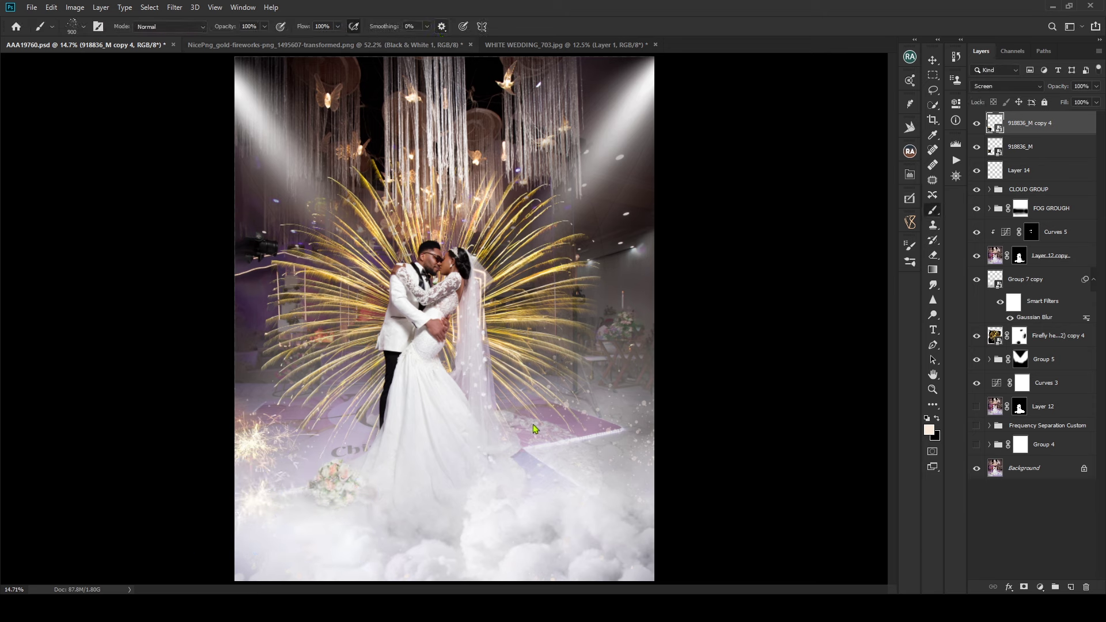
# Step: Duplicate the sparkler again, move the copy to the floor's right edge, and rotate it to 72.70°
pyautogui.hotkey('ctrl', 'j')
pyautogui.hotkey('ctrl', 't')
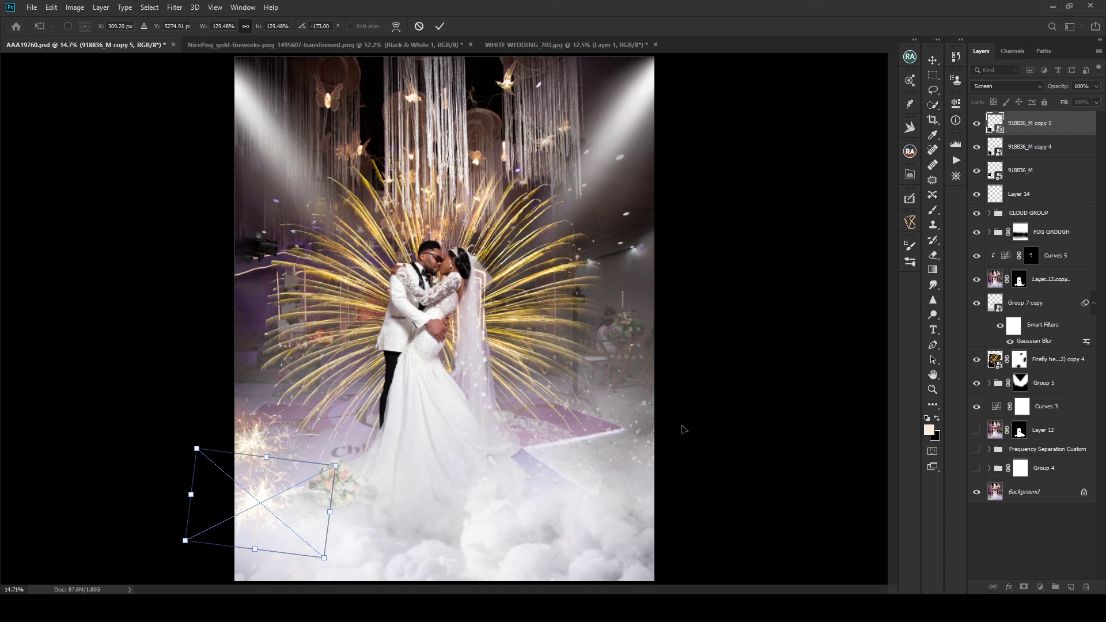
pyautogui.moveTo(684, 430); pyautogui.dragTo(617, 444)
pyautogui.moveTo(542, 403); pyautogui.dragTo(538, 468)
pyautogui.moveTo(667, 449); pyautogui.dragTo(631, 442)
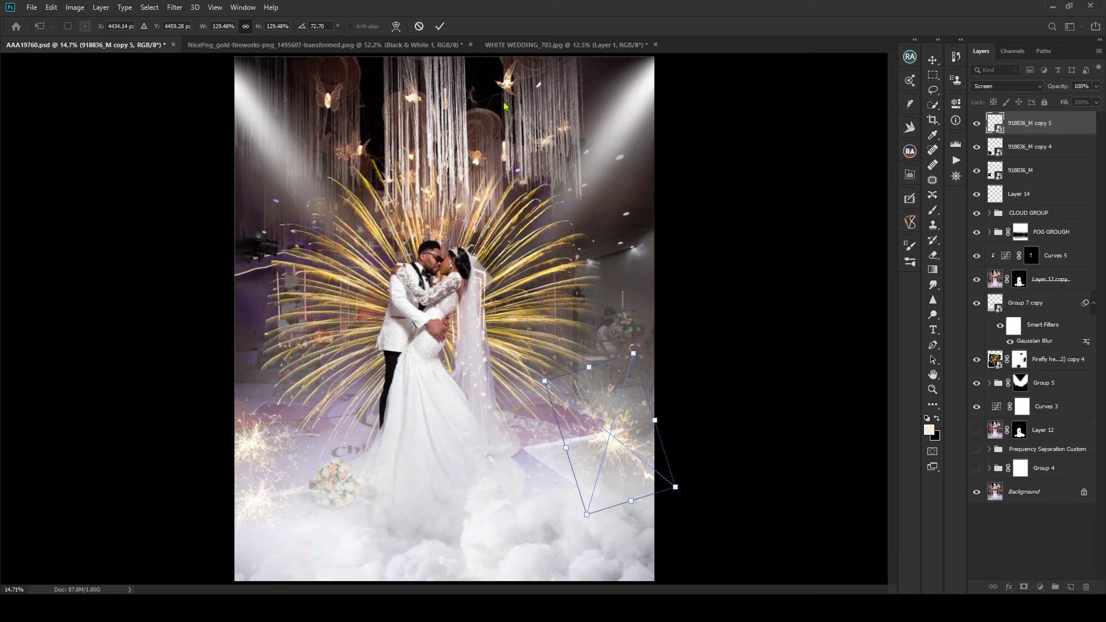
pyautogui.click(444, 27)
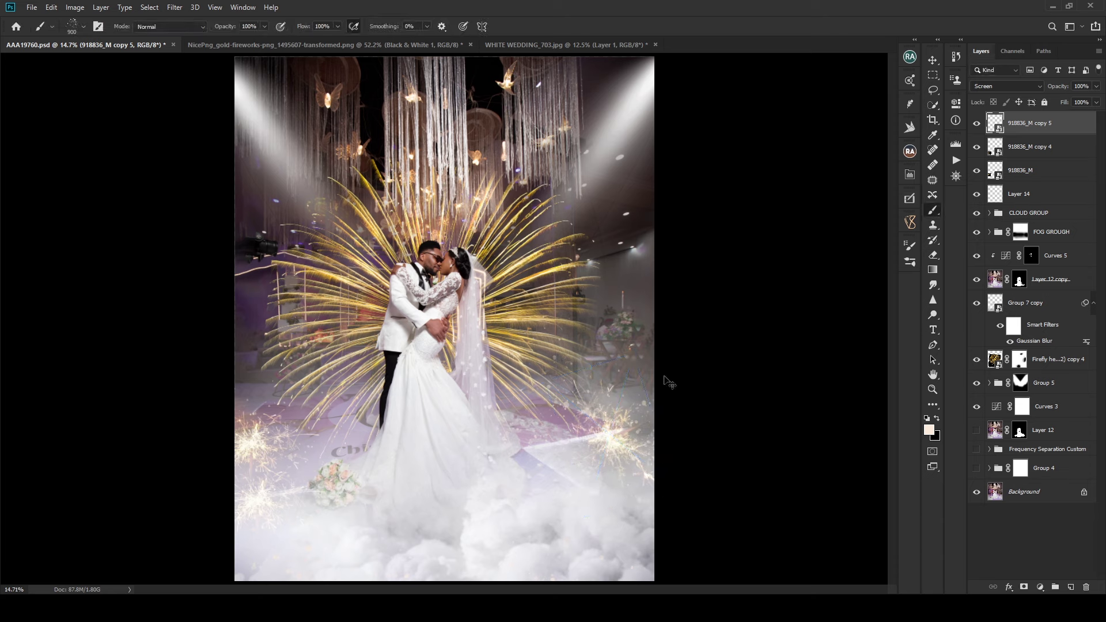
# Step: Duplicate the right-hand sparkler and move the copy down and left over the clouds
pyautogui.hotkey('ctrl', 'j')
pyautogui.hotkey('ctrl', 't')
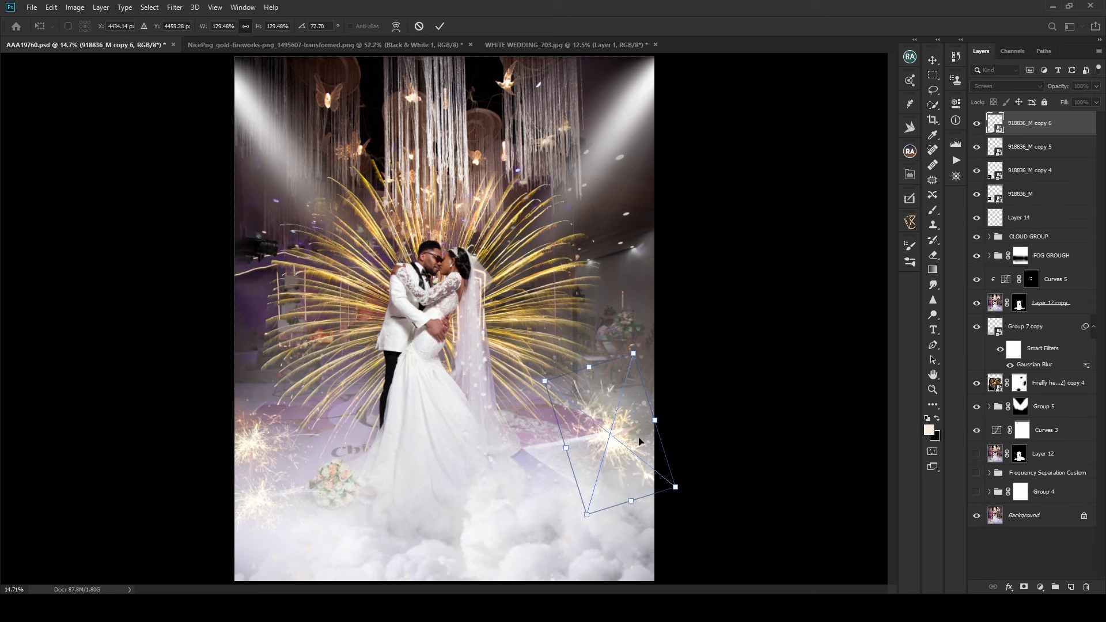
pyautogui.moveTo(640, 429); pyautogui.dragTo(583, 547)
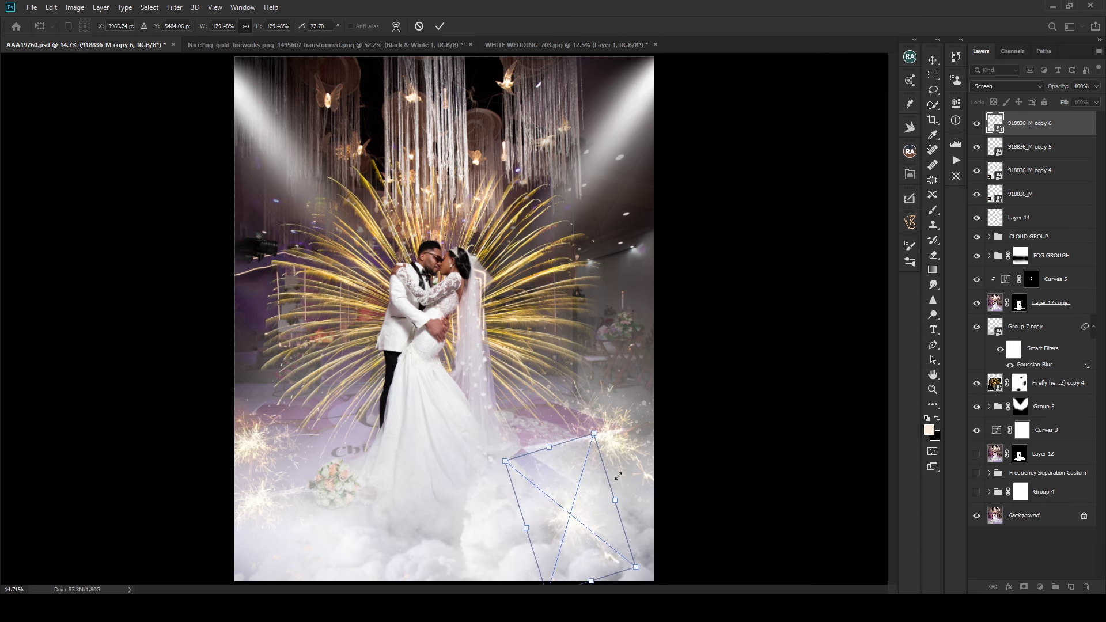
pyautogui.click(441, 27)
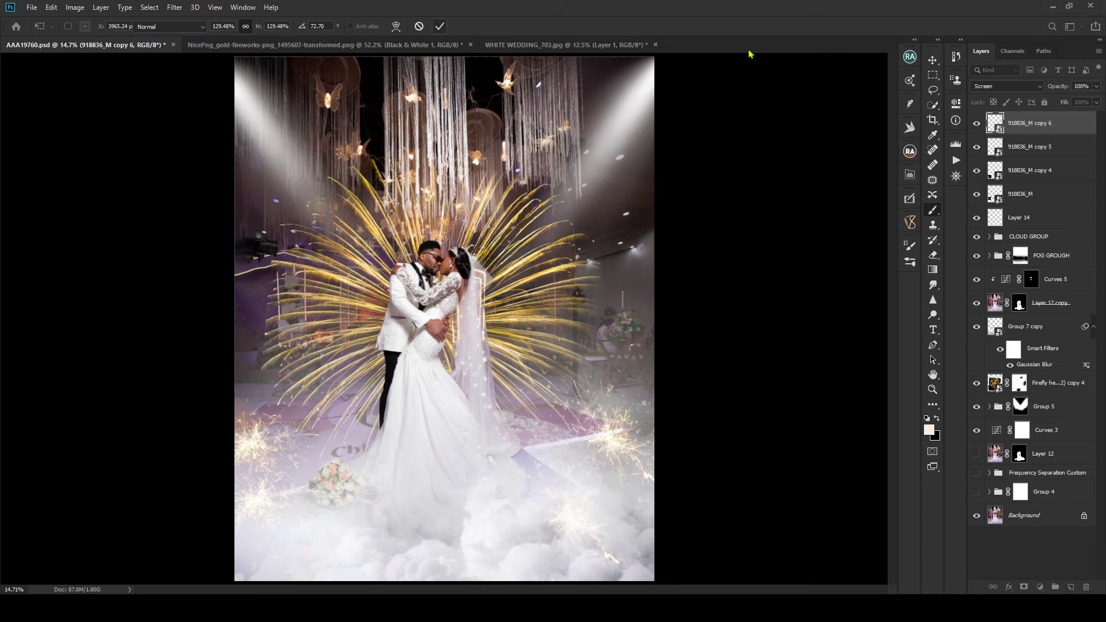
pyautogui.keyDown('shift'); pyautogui.click(1038, 195); pyautogui.keyUp('shift')
pyautogui.moveTo(1037, 194); pyautogui.dragTo(1050, 240)
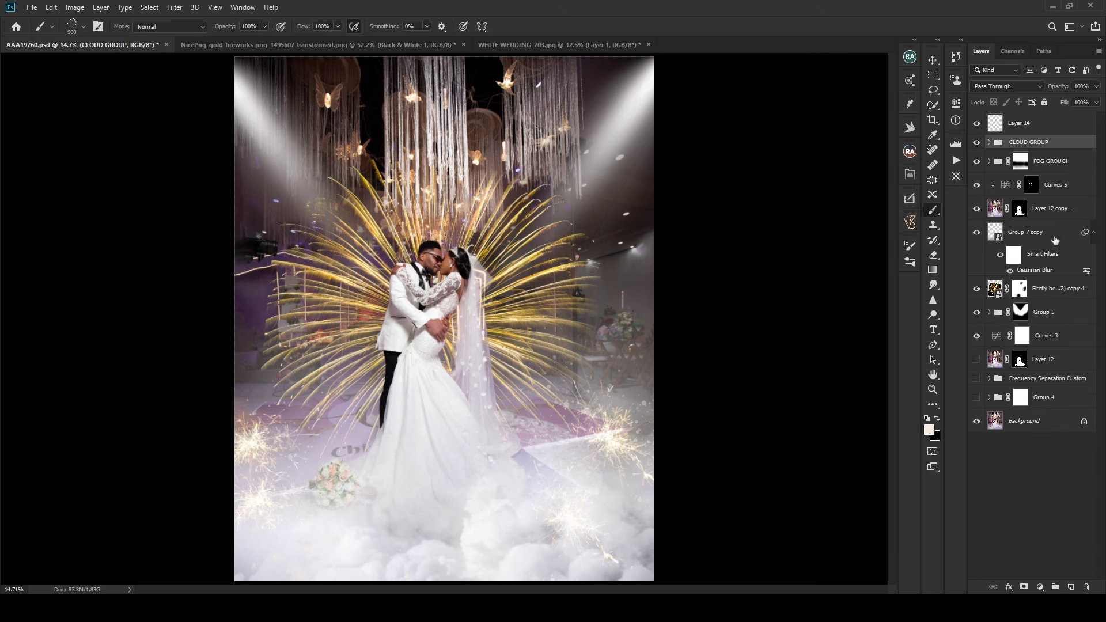
pyautogui.hotkey('ctrl', 'z')
# Step: Move all four 918836_M sparkler layers directly beneath FOG GROUGH in the layer order
pyautogui.click(1035, 146)
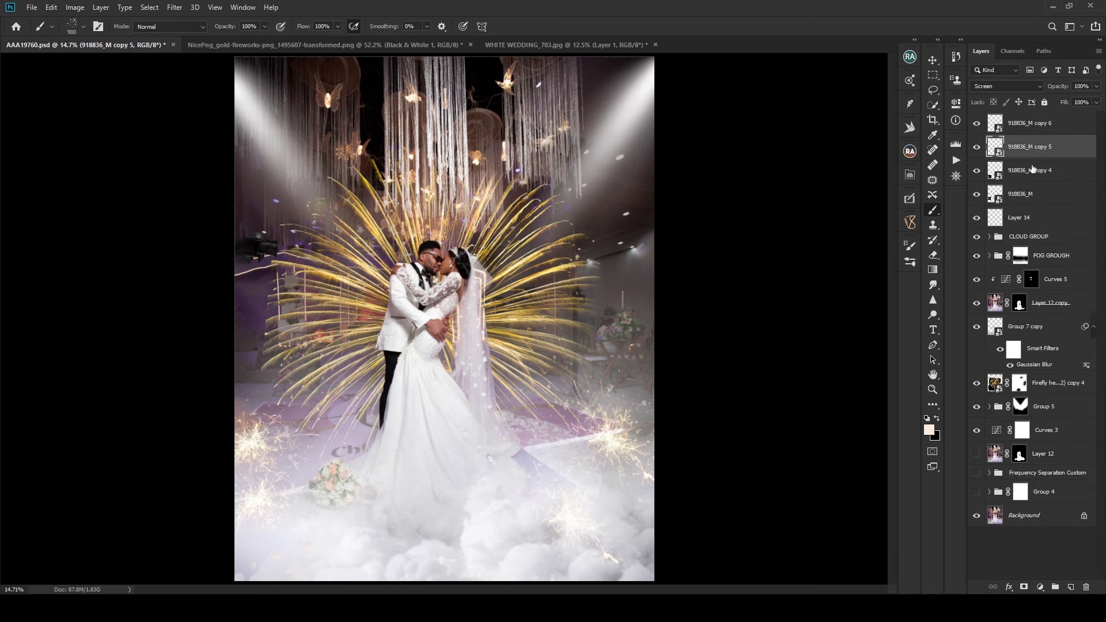
pyautogui.click(1035, 129)
pyautogui.keyDown('shift'); pyautogui.click(1038, 197); pyautogui.keyUp('shift')
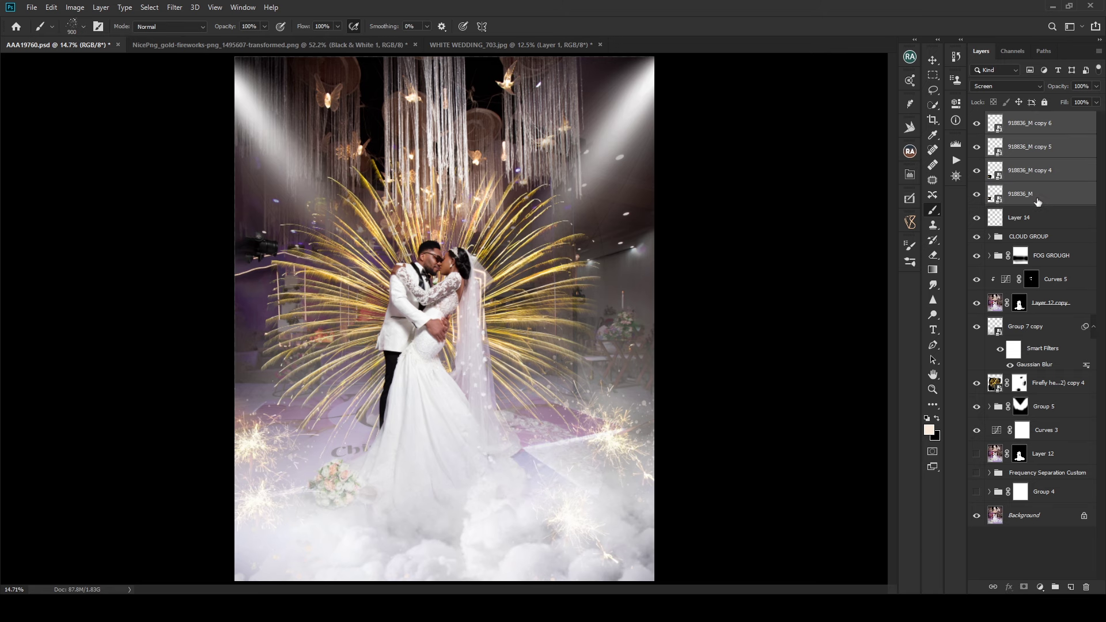
pyautogui.moveTo(1038, 202); pyautogui.dragTo(1057, 269)
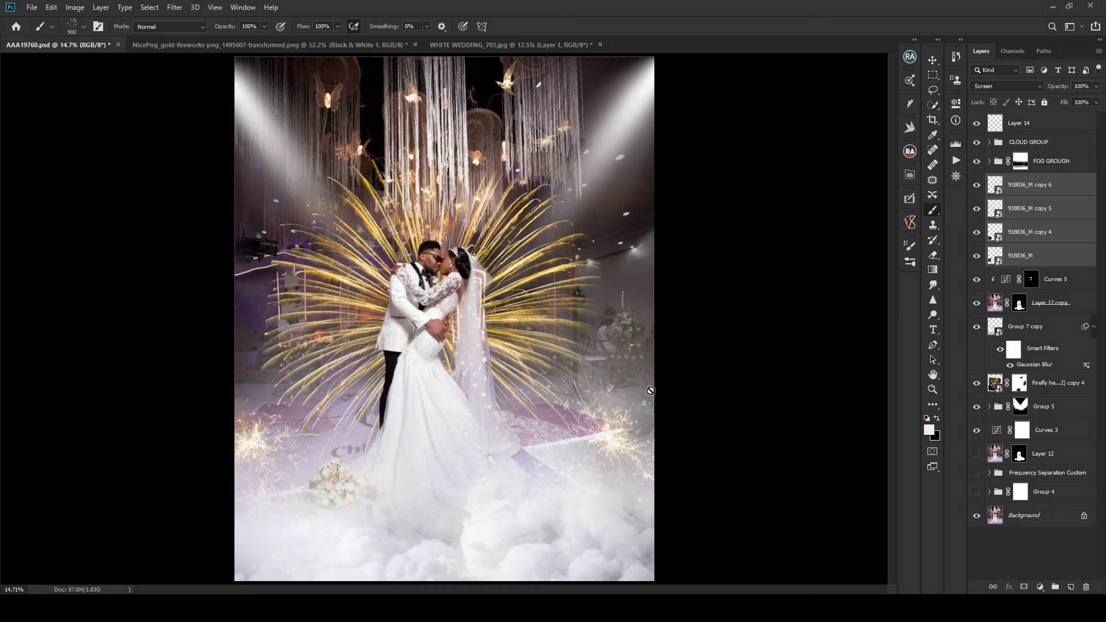
# Step: Shift the four sparkler layers together slightly up and to the right
pyautogui.hotkey('ctrl', 't')
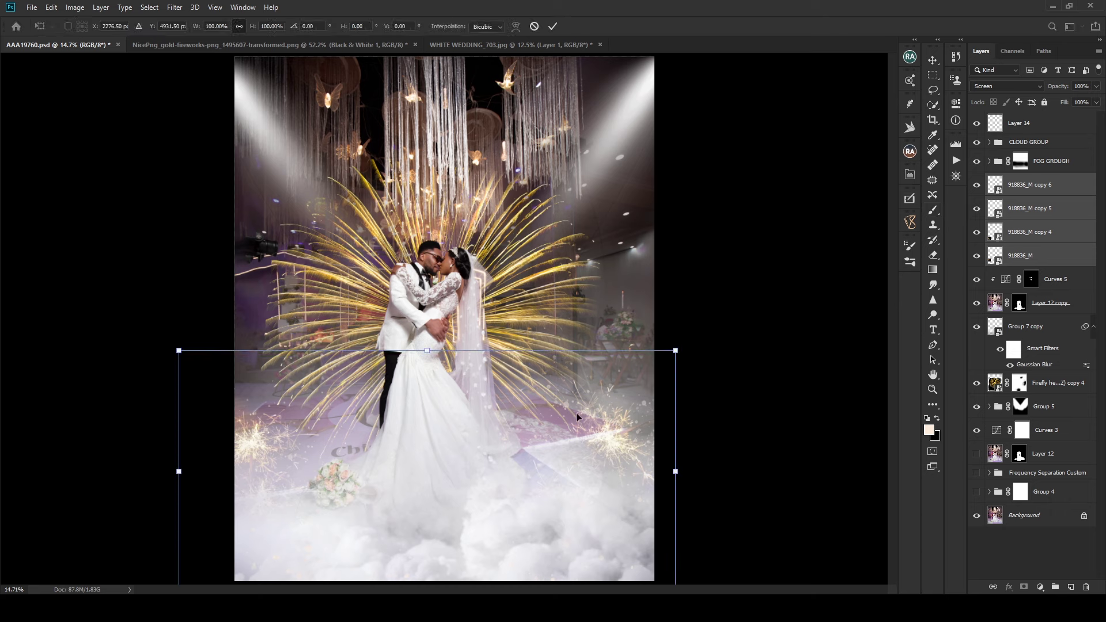
pyautogui.moveTo(635, 397)
pyautogui.mouseDown()
pyautogui.moveTo(649, 402)
pyautogui.moveTo(623, 380)
pyautogui.mouseUp()
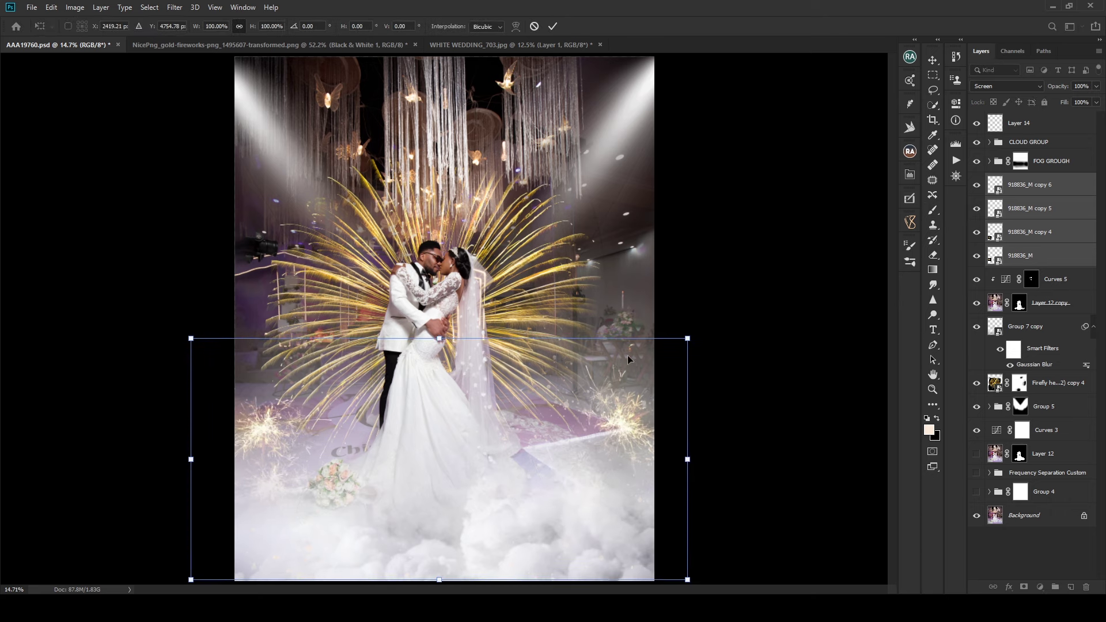
pyautogui.click(552, 27)
pyautogui.press('b')
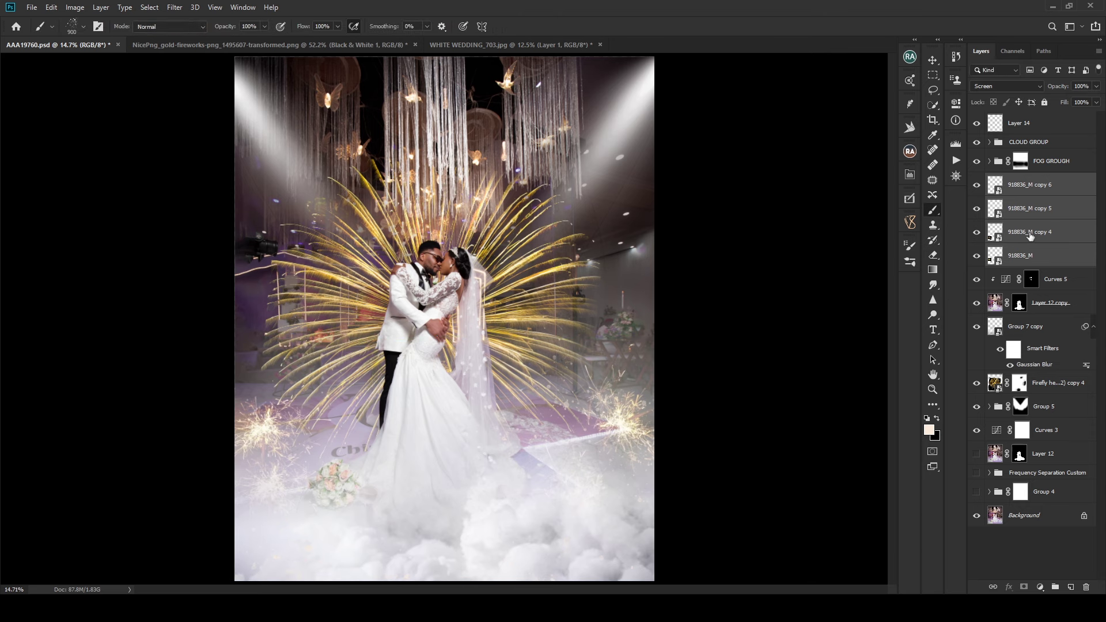
# Step: Duplicate 918836_M copy 6, and move 918836_M copy 5 left and down onto the floor beside the dress
pyautogui.click(1046, 190)
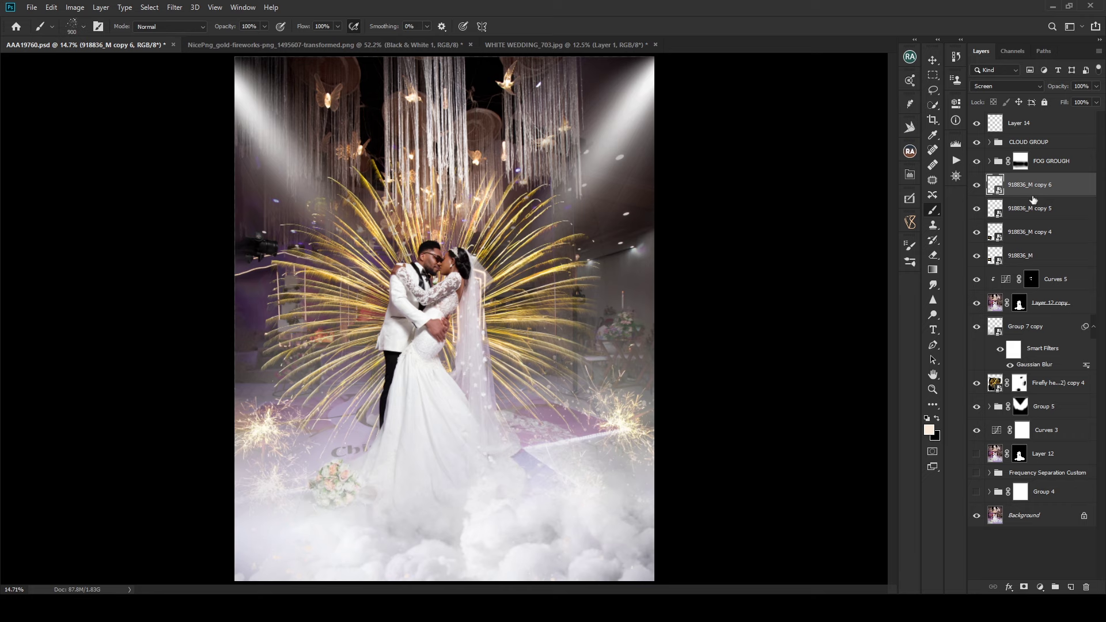
pyautogui.hotkey('ctrl', 'j')
pyautogui.hotkey('ctrl', 't')
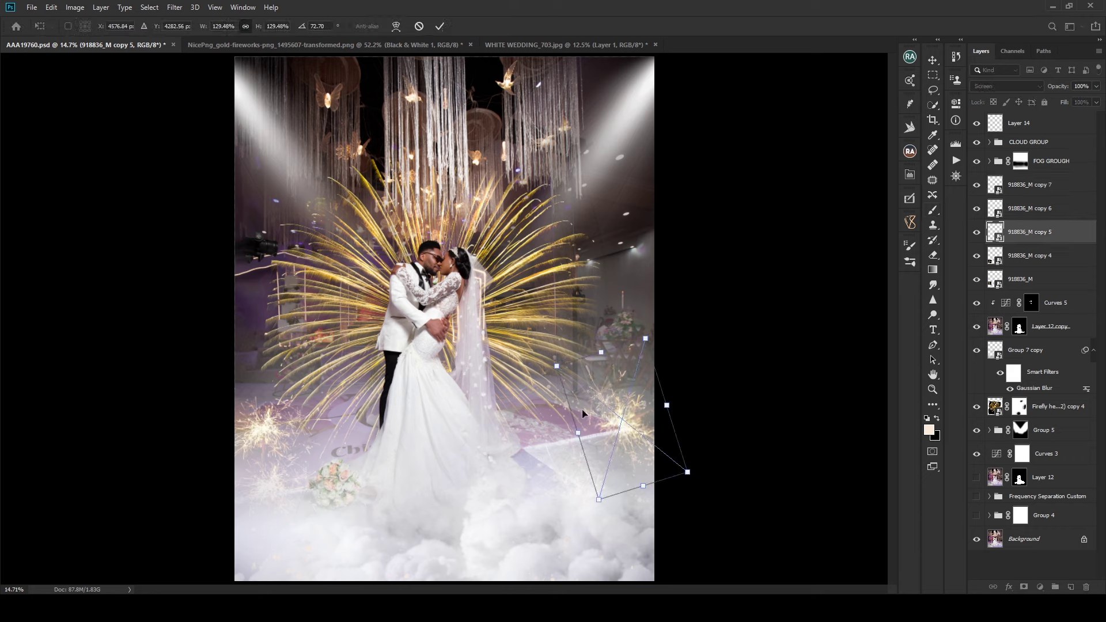
pyautogui.moveTo(583, 413); pyautogui.dragTo(573, 458)
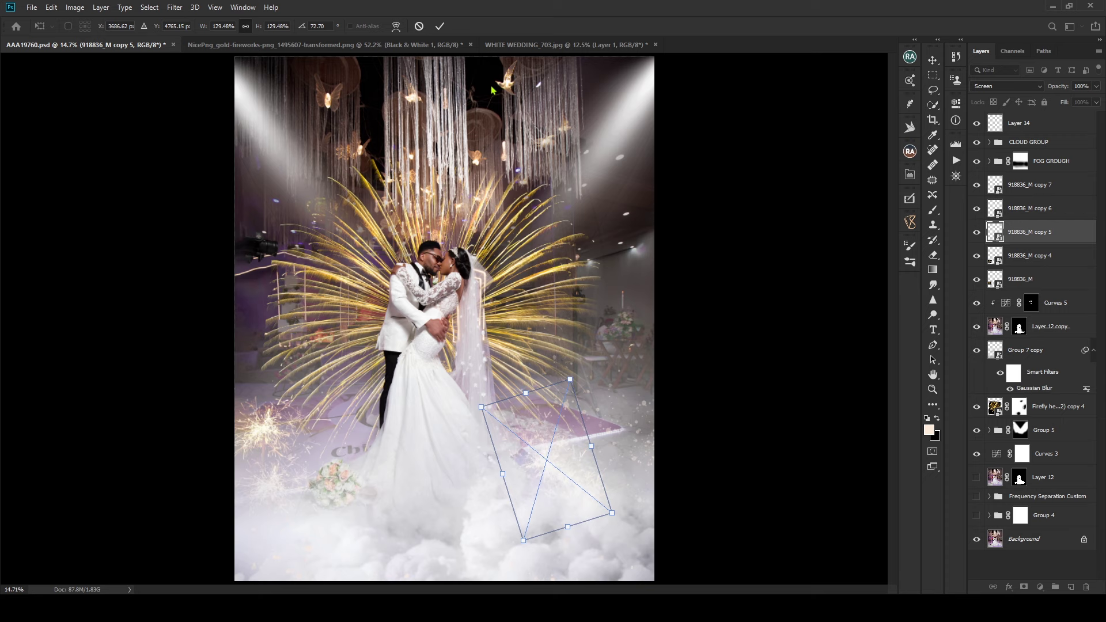
pyautogui.click(446, 26)
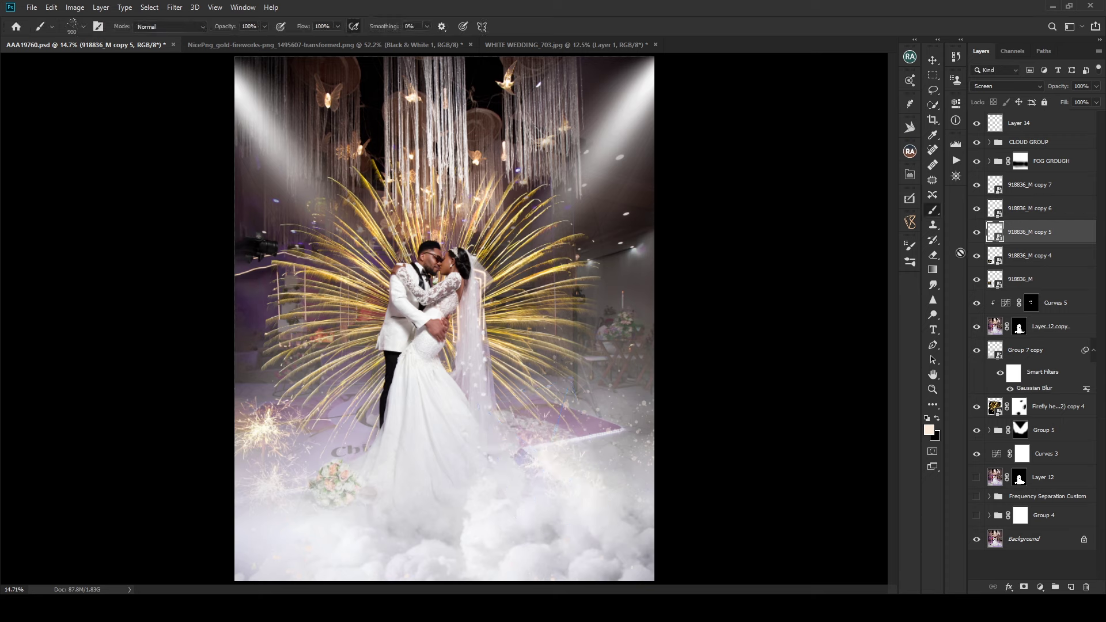
# Step: Duplicate 918836_M copy 5, move the duplicate to the groom's left side, and place it beneath Layer 12 copy
pyautogui.hotkey('ctrl', 'j')
pyautogui.hotkey('ctrl', 't')
pyautogui.moveTo(539, 470); pyautogui.dragTo(413, 381)
pyautogui.moveTo(1059, 237); pyautogui.dragTo(1057, 363)
pyautogui.press('b')
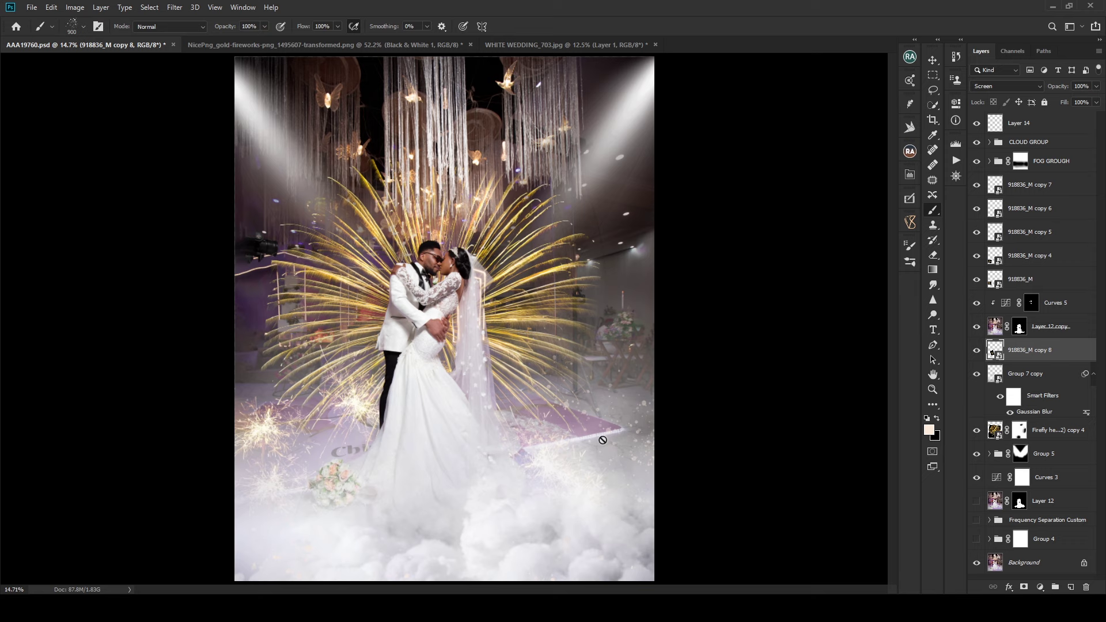
# Step: Nudge the sparkler behind the couple slightly up and left, beside the groom's legs, and check the whole composite
pyautogui.hotkey('ctrl', 't')
pyautogui.moveTo(401, 395); pyautogui.dragTo(380, 390)
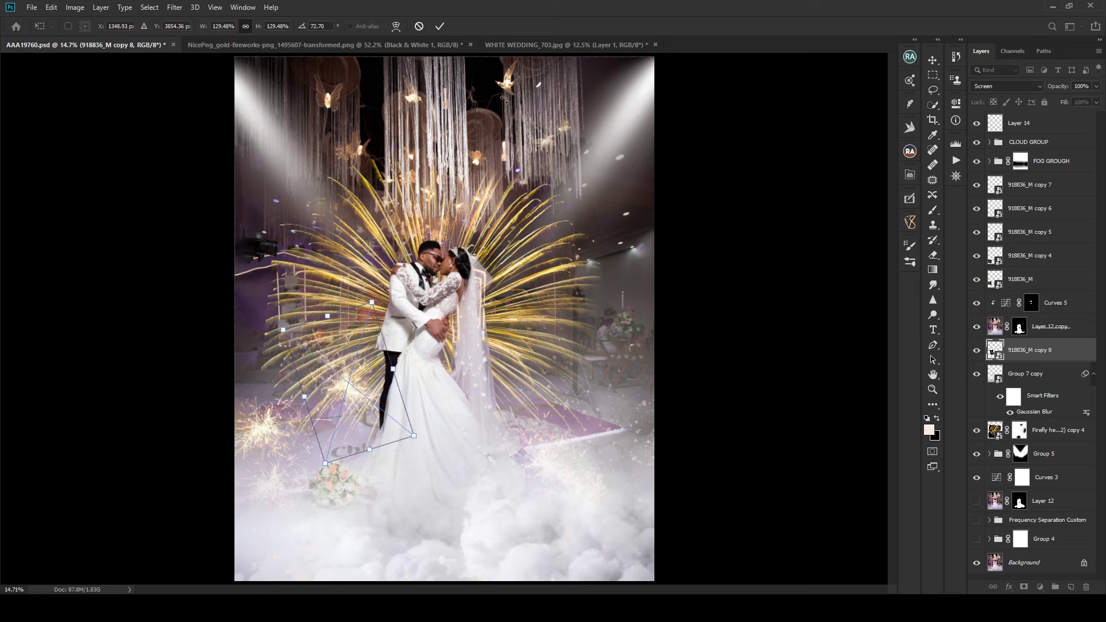
pyautogui.click(440, 25)
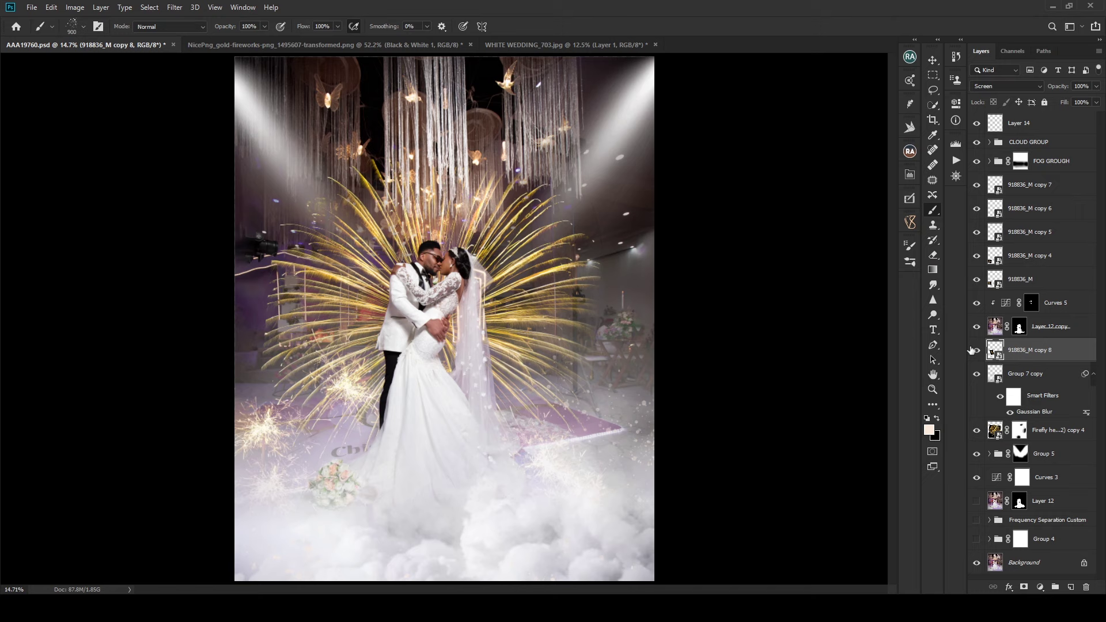
pyautogui.scroll(-1, 563, 312)
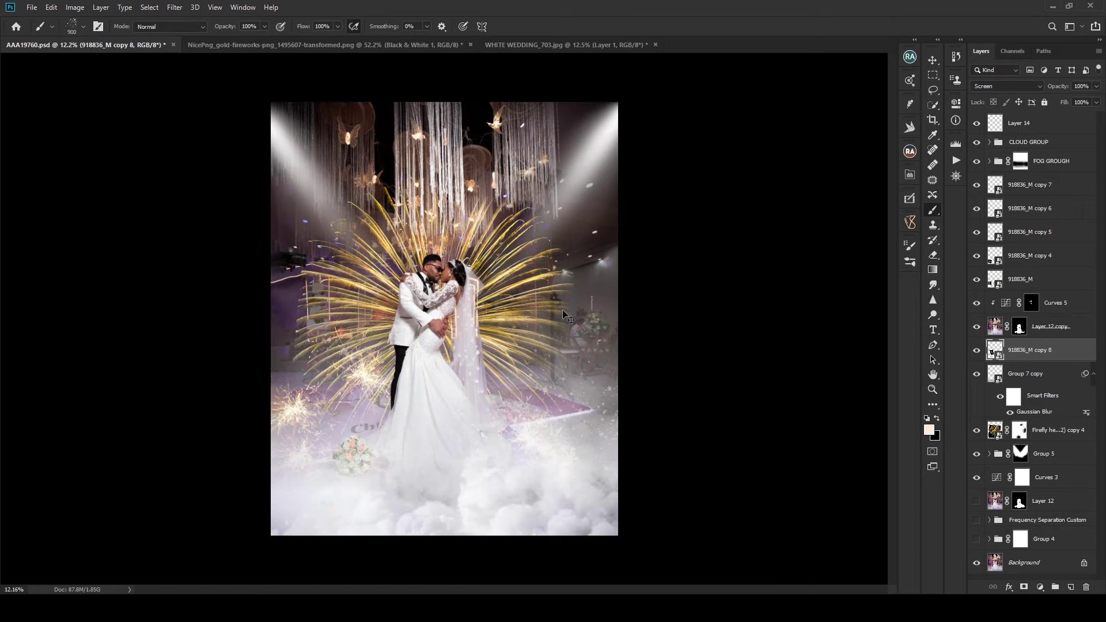
pyautogui.scroll(1, 564, 314)
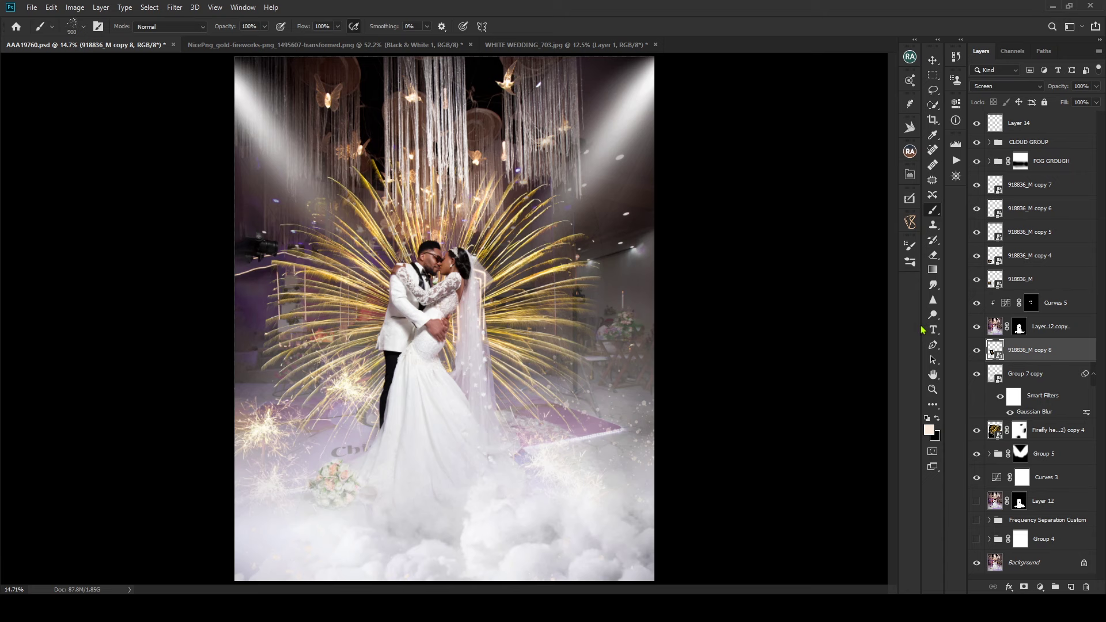
# Step: Group the five sparkler layers from 918836_M copy 7 down to 918836_M and rename the group fire works
pyautogui.click(1058, 187)
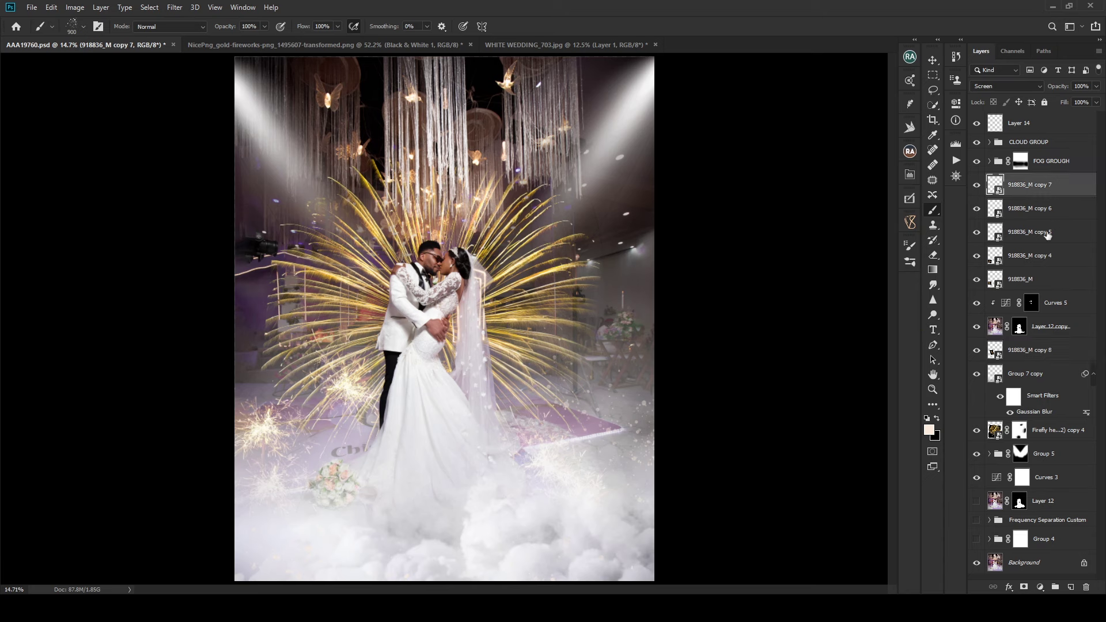
pyautogui.keyDown('shift'); pyautogui.click(1037, 280); pyautogui.keyUp('shift')
pyautogui.hotkey('ctrl', 'g')
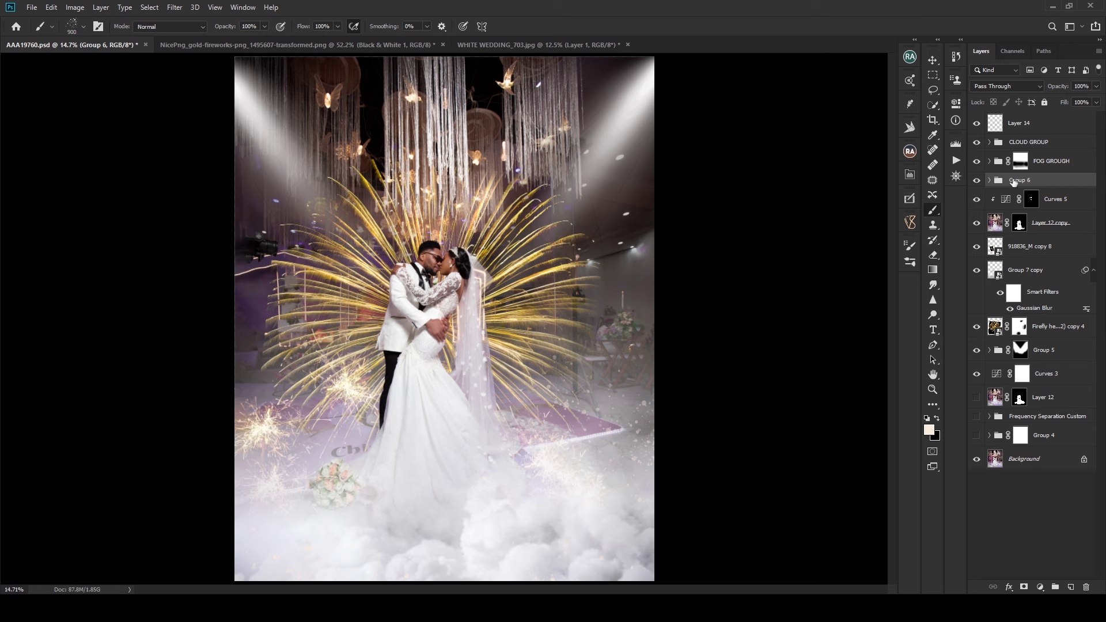
pyautogui.doubleClick(1014, 181)
pyautogui.write('F')
pyautogui.press('Return')
pyautogui.click(1048, 225)
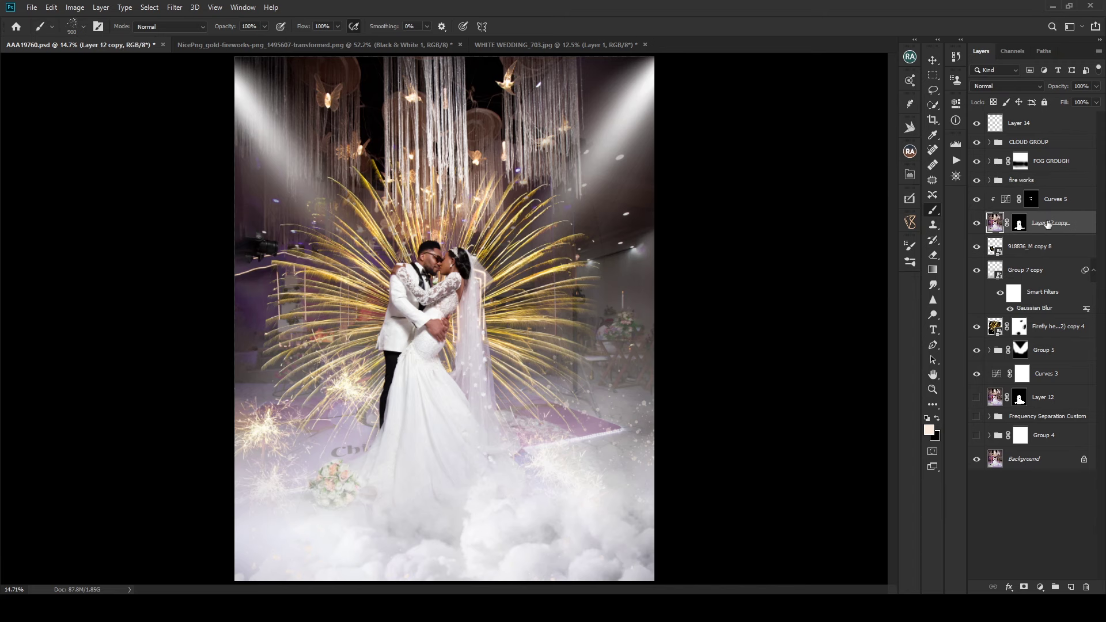
pyautogui.click(1057, 275)
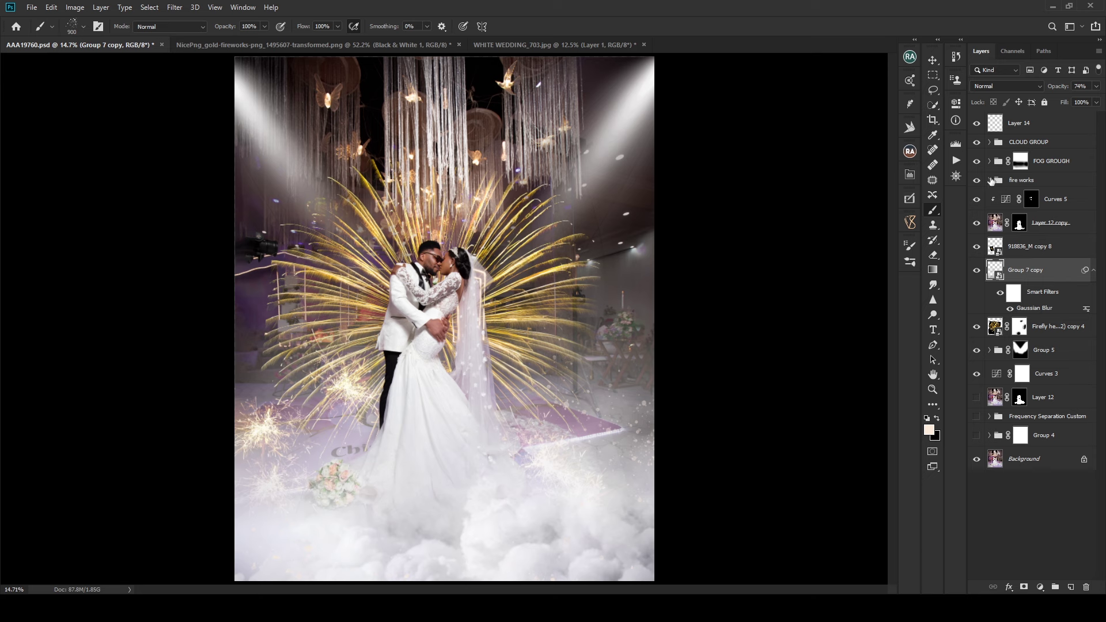
# Step: Check what Layer 14 adds to the composite and rename it SPARKLES
pyautogui.click(977, 125)
pyautogui.click(977, 125)
pyautogui.click(976, 124)
pyautogui.doubleClick(1024, 123)
pyautogui.write('S')
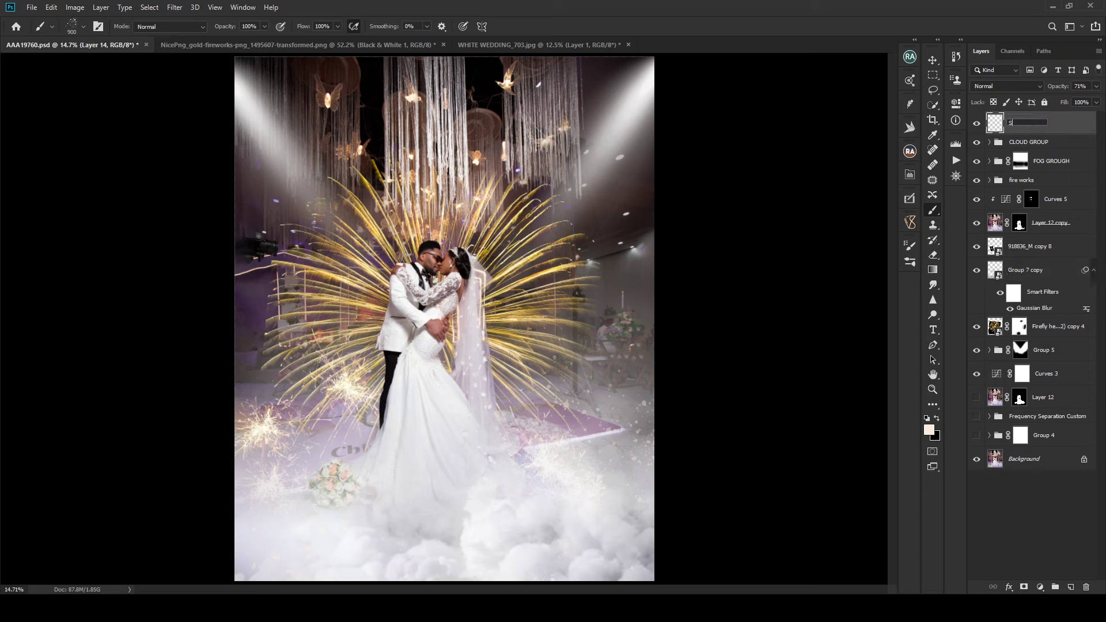
pyautogui.write('PARKLES')
pyautogui.press('Return')
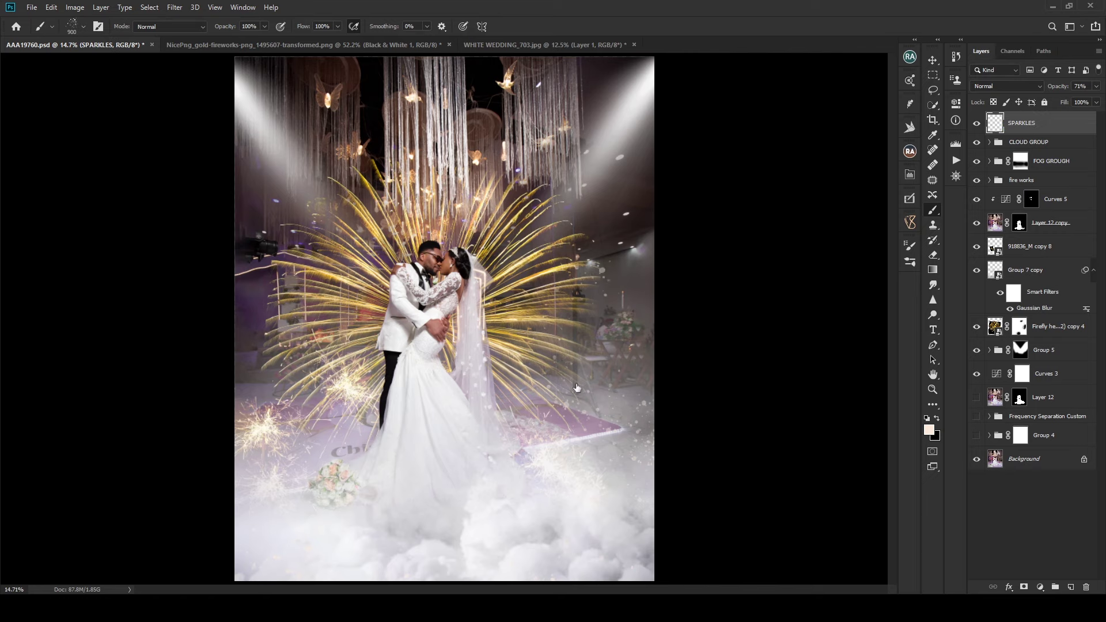
# Step: Examine the light particles over the floor beside the dress up close, comparing the image with and without the SPARKLES layer
pyautogui.scroll(5, 598, 404)
pyautogui.scroll(1, 602, 405)
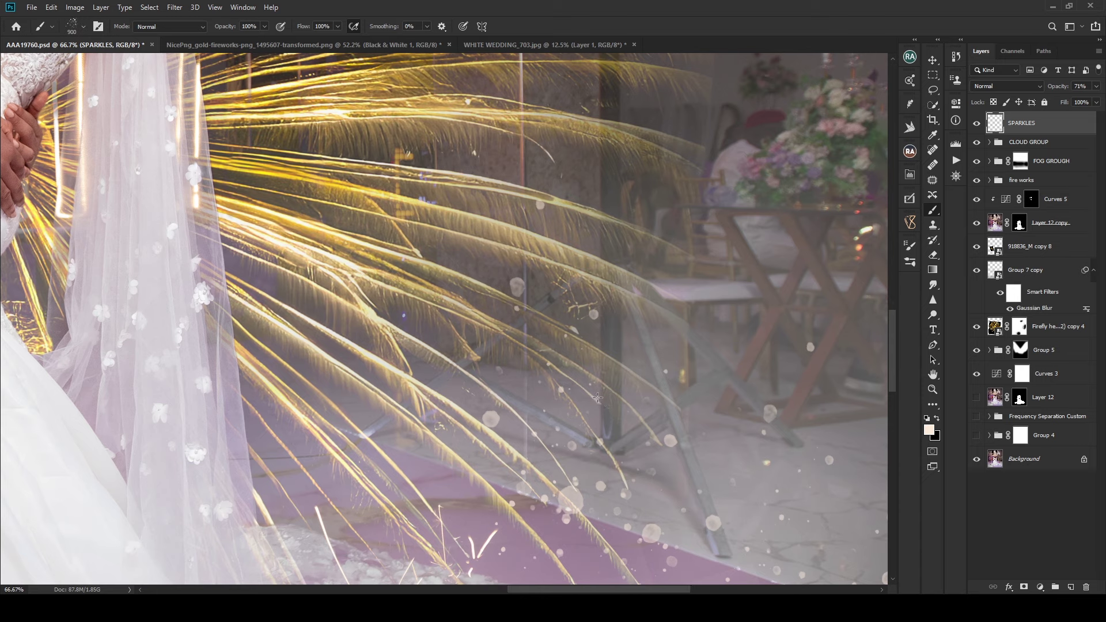
pyautogui.moveTo(600, 276); pyautogui.dragTo(598, 219)
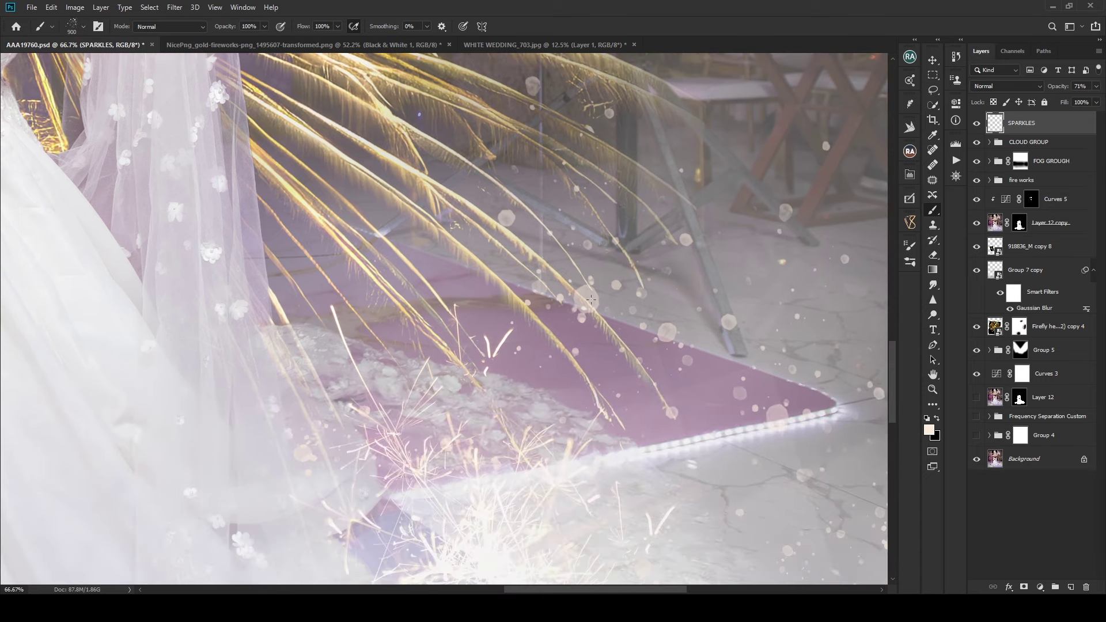
pyautogui.click(977, 124)
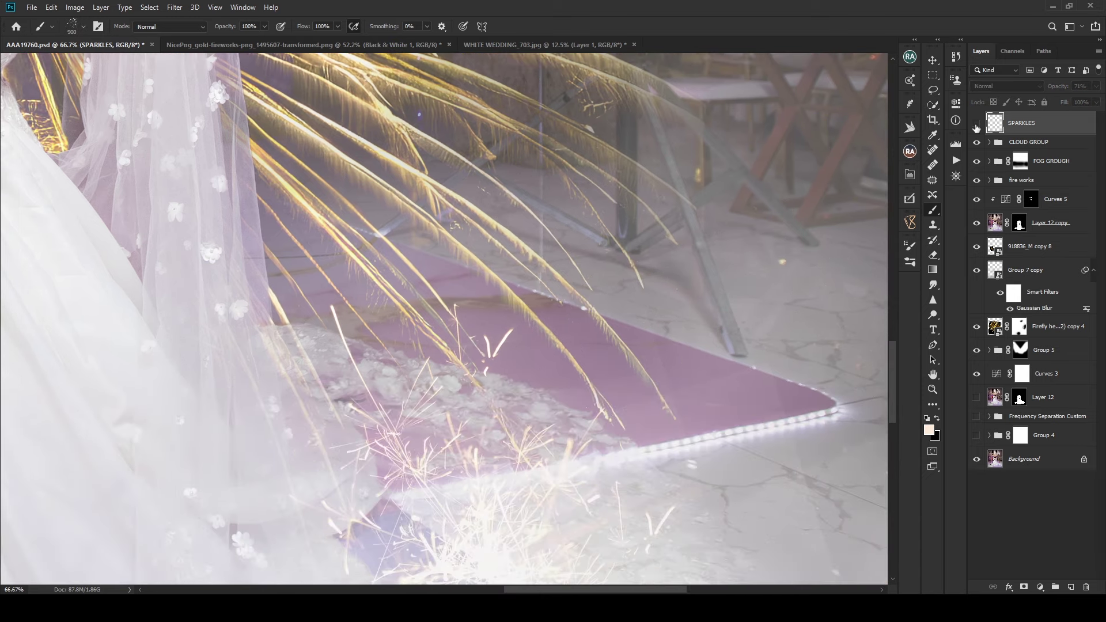
pyautogui.click(977, 124)
pyautogui.click(977, 123)
pyautogui.click(977, 123)
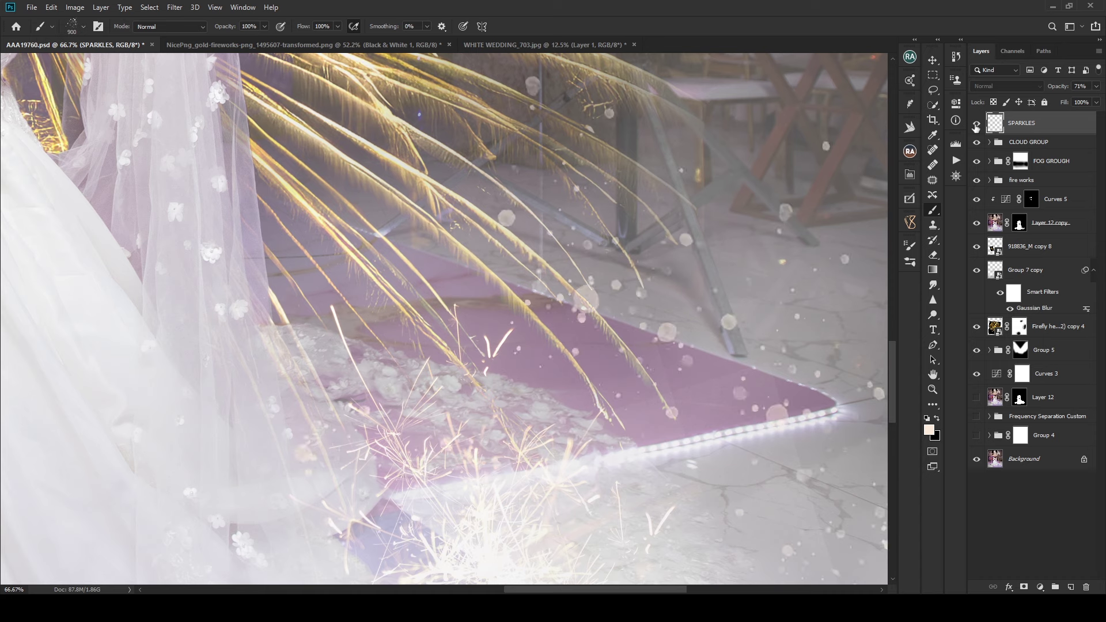
pyautogui.hotkey('ctrl', '0')
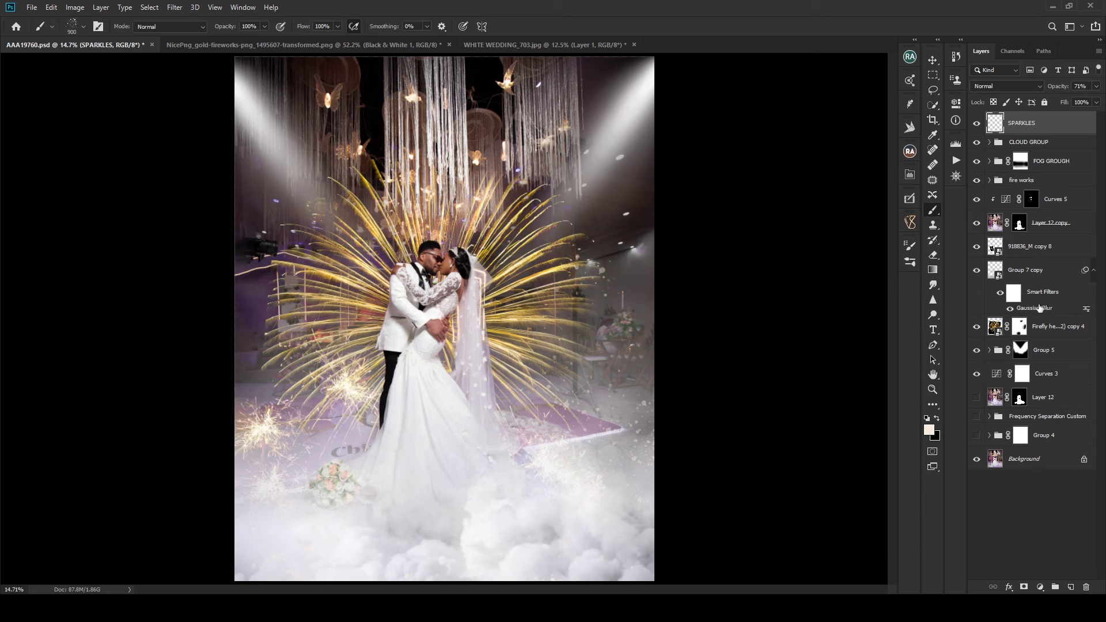
# Step: Check the effect of the masked Group 5 containing the spotlight beams and rename it LIGHT
pyautogui.click(1021, 350)
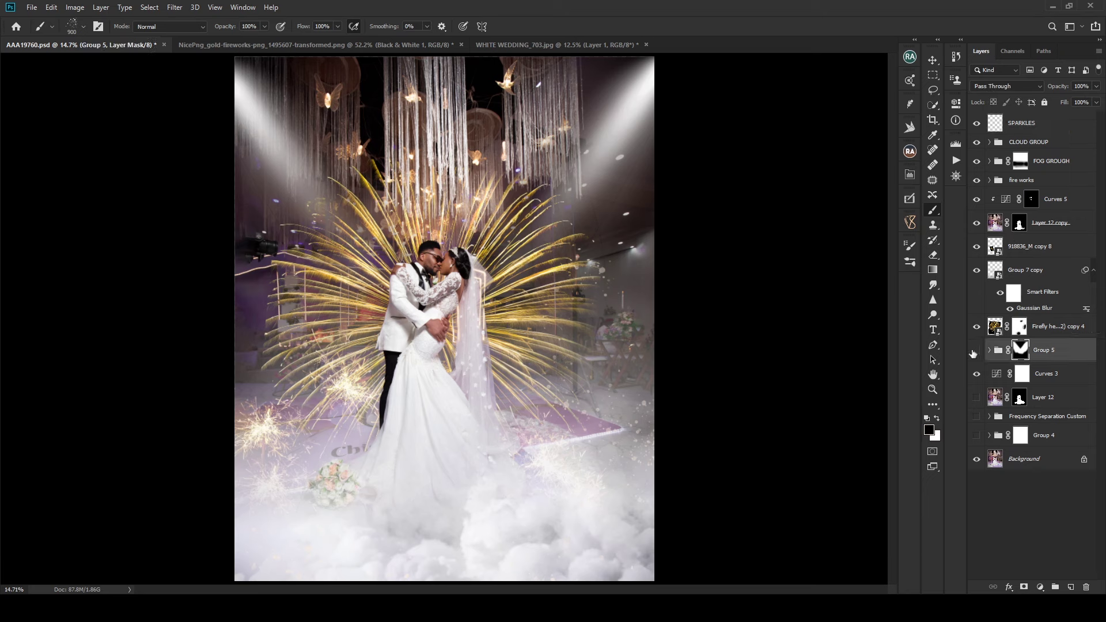
pyautogui.click(976, 351)
pyautogui.click(976, 350)
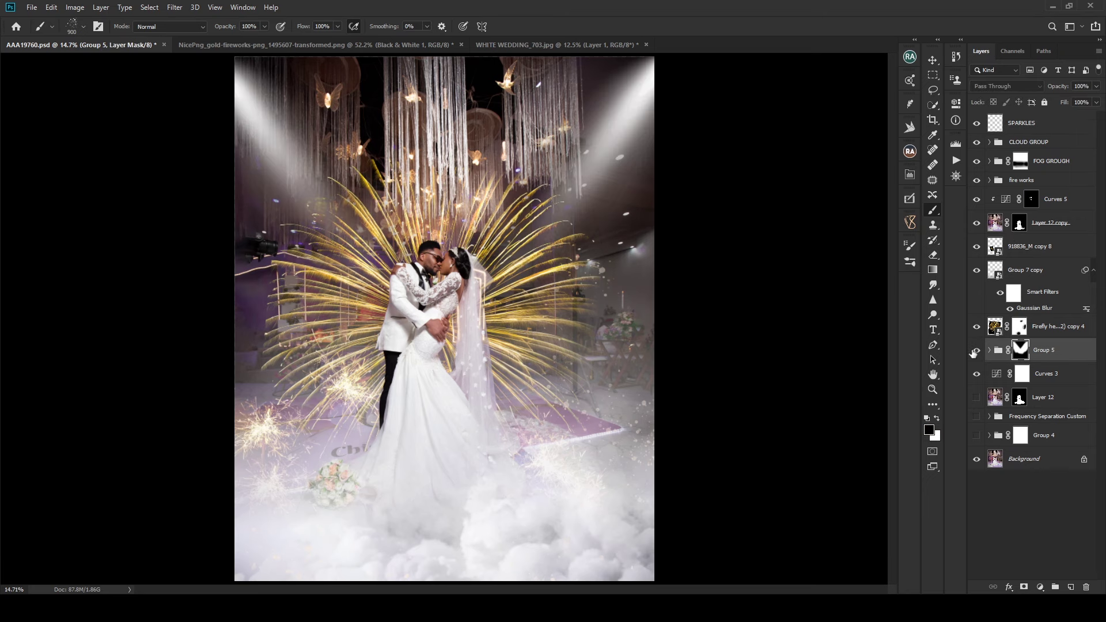
pyautogui.doubleClick(1043, 350)
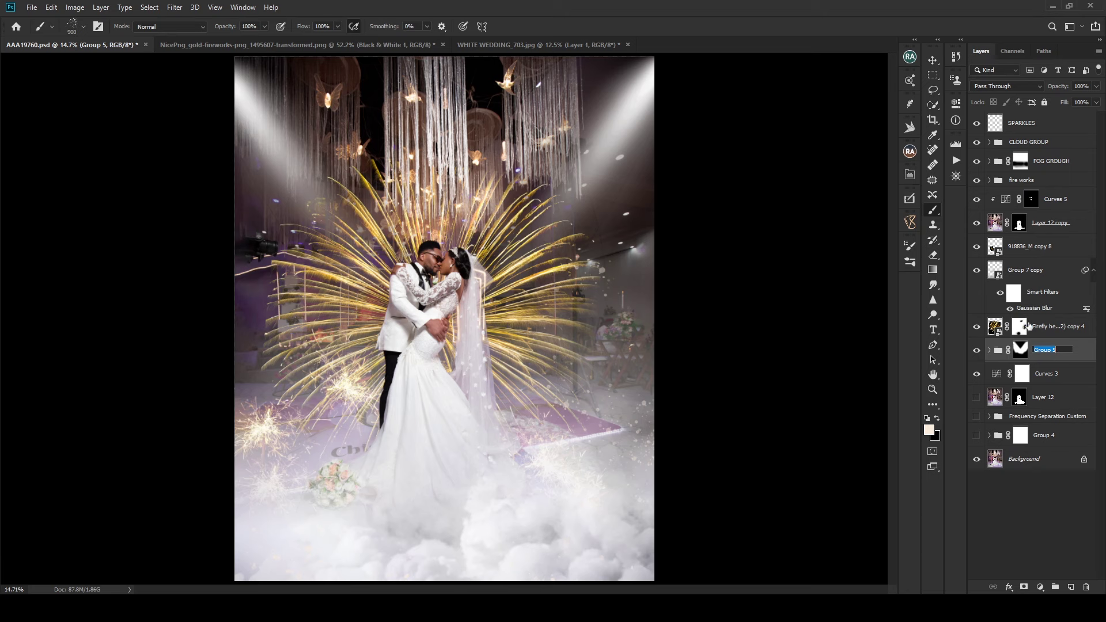
pyautogui.write('LIGHT')
pyautogui.click(1021, 368)
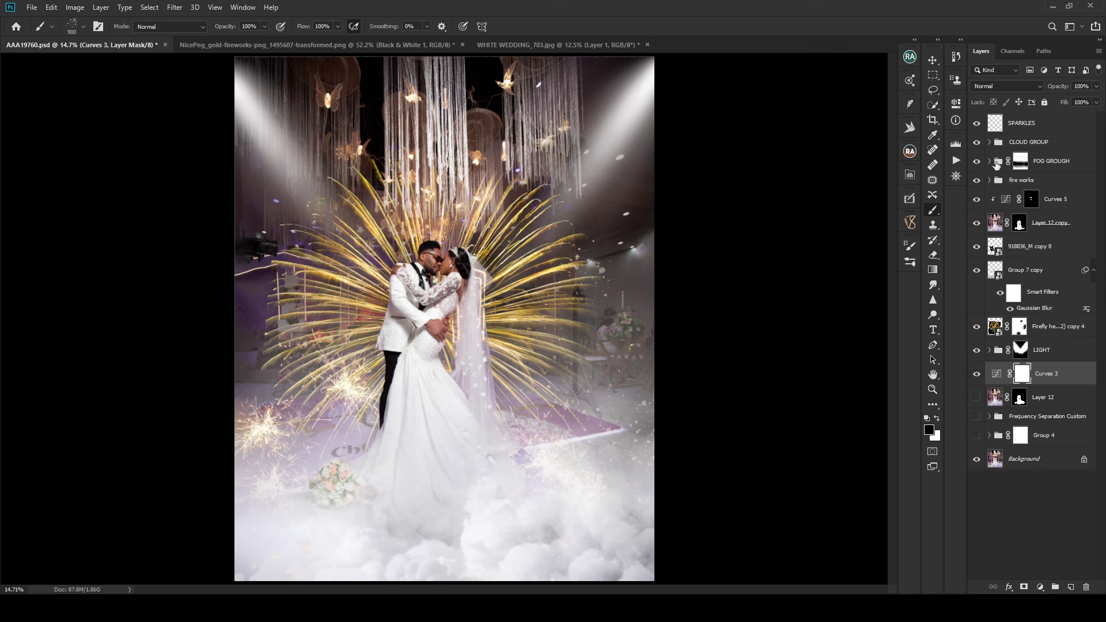
# Step: Hide the layers from SPARKLES down to Curves 3 and compare the Group 4 edit with the original photo
pyautogui.moveTo(978, 123); pyautogui.dragTo(978, 375)
pyautogui.click(978, 436)
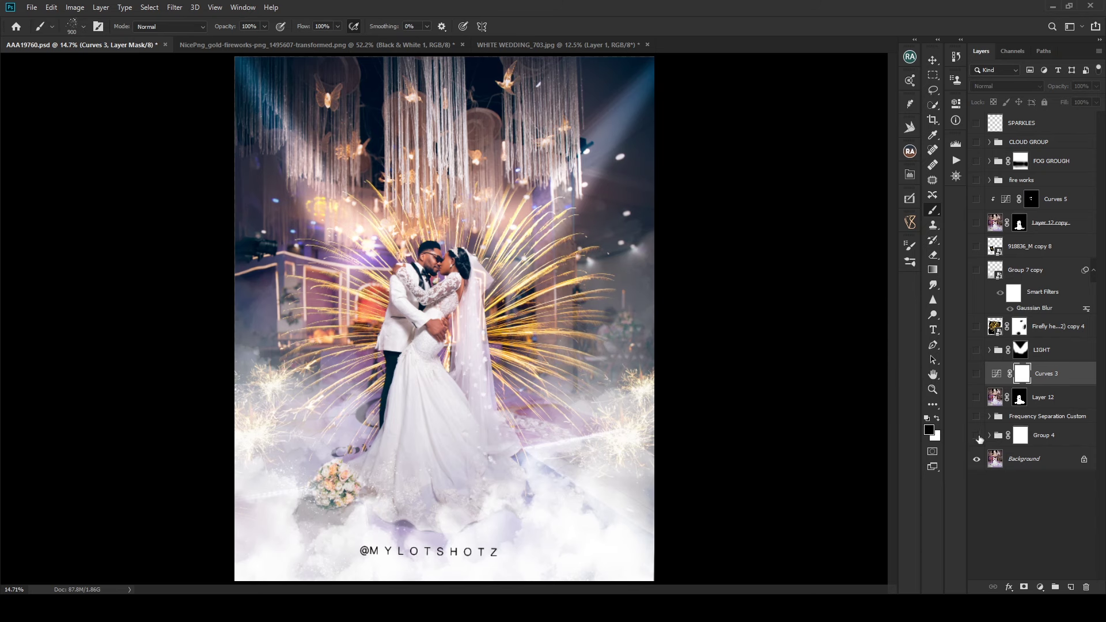
pyautogui.click(978, 436)
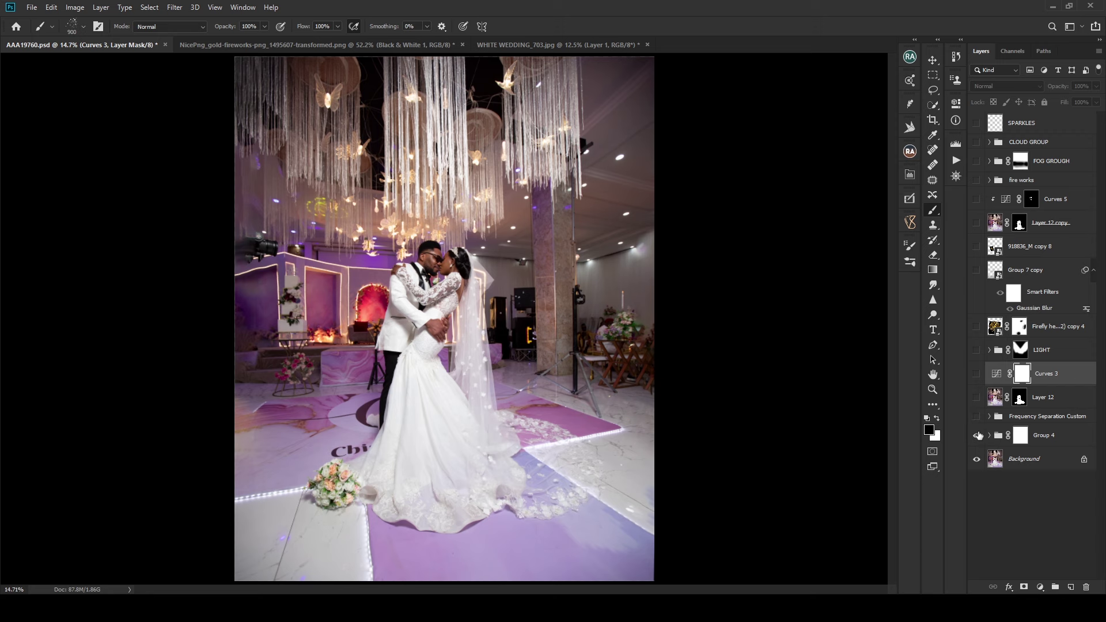
pyautogui.click(977, 436)
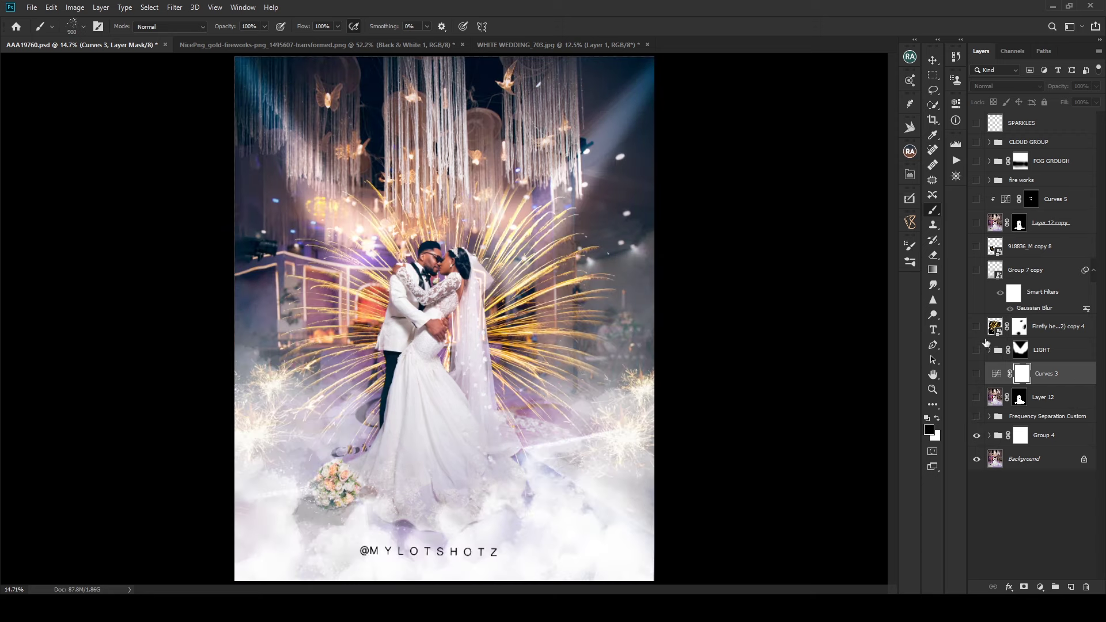
# Step: Make all layers and groups from Frequency Separation Custom up to SPARKLES visible, including Layer 12 and Curves 3
pyautogui.click(976, 224)
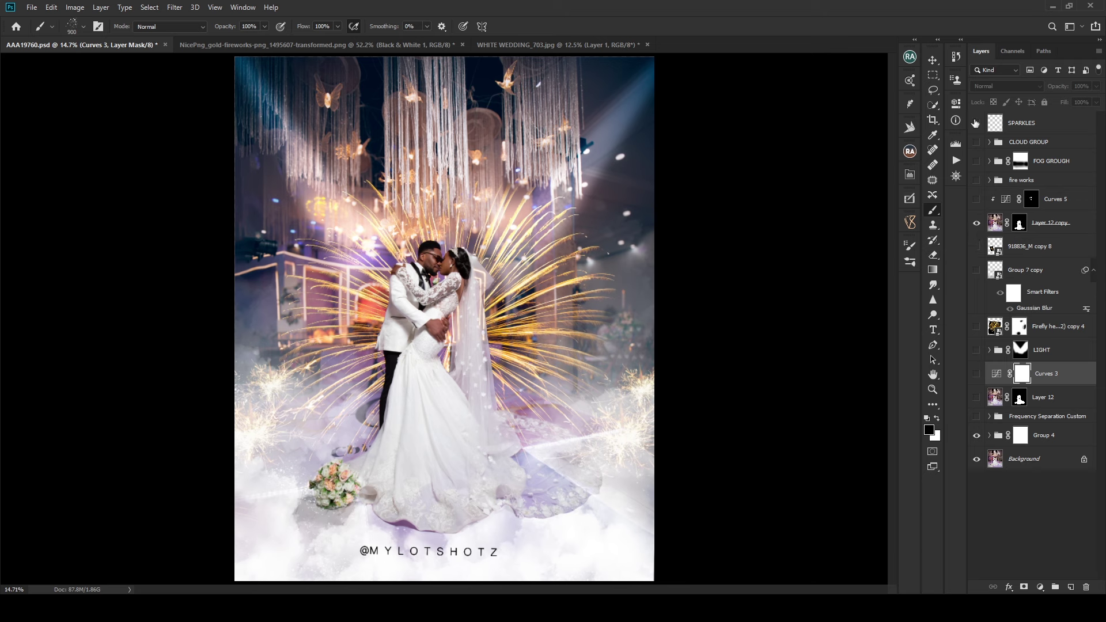
pyautogui.click(977, 416)
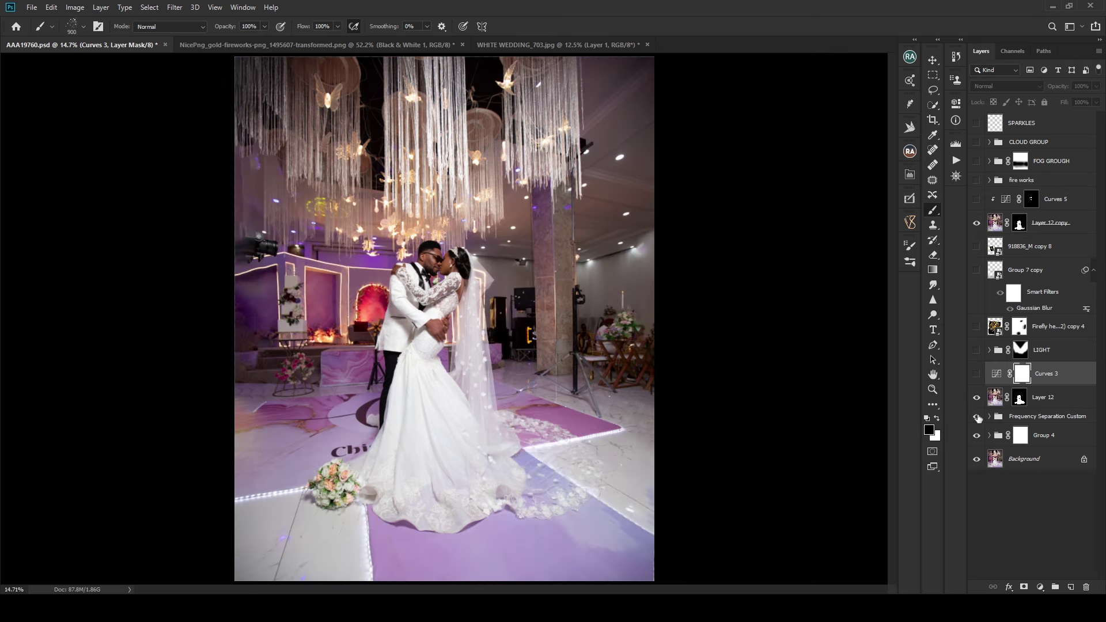
pyautogui.click(977, 350)
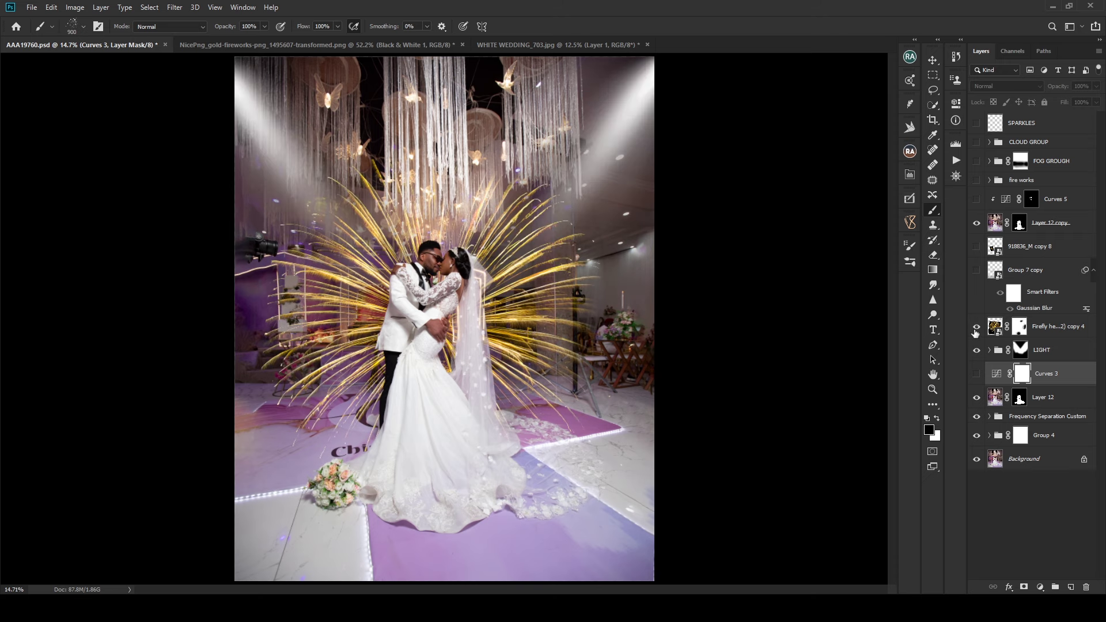
pyautogui.click(977, 270)
pyautogui.click(977, 246)
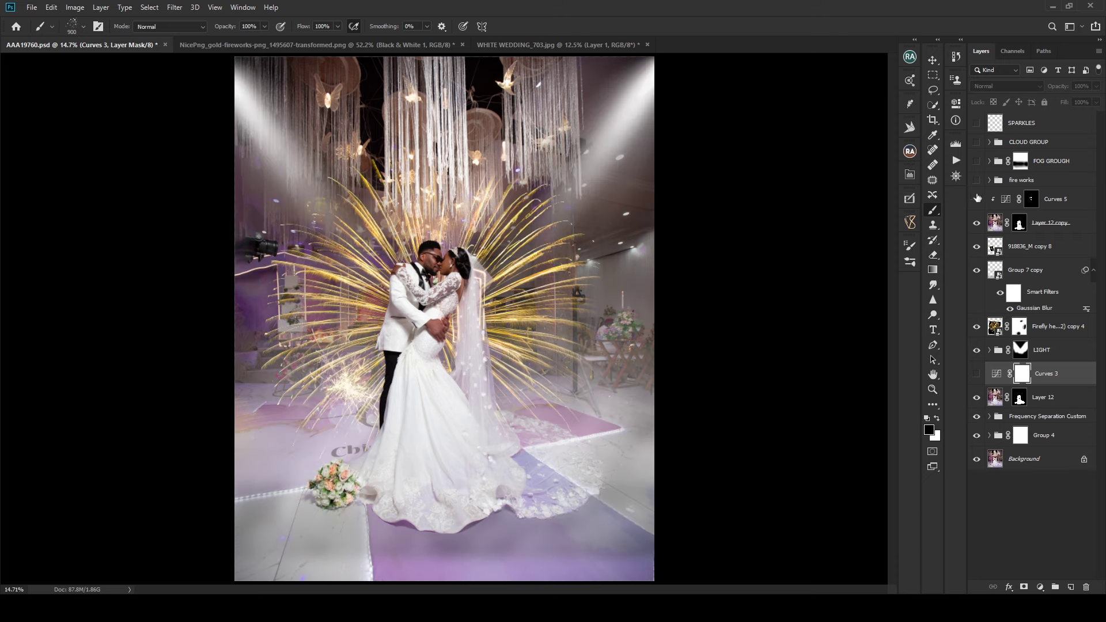
pyautogui.click(977, 198)
pyautogui.click(976, 180)
pyautogui.click(977, 161)
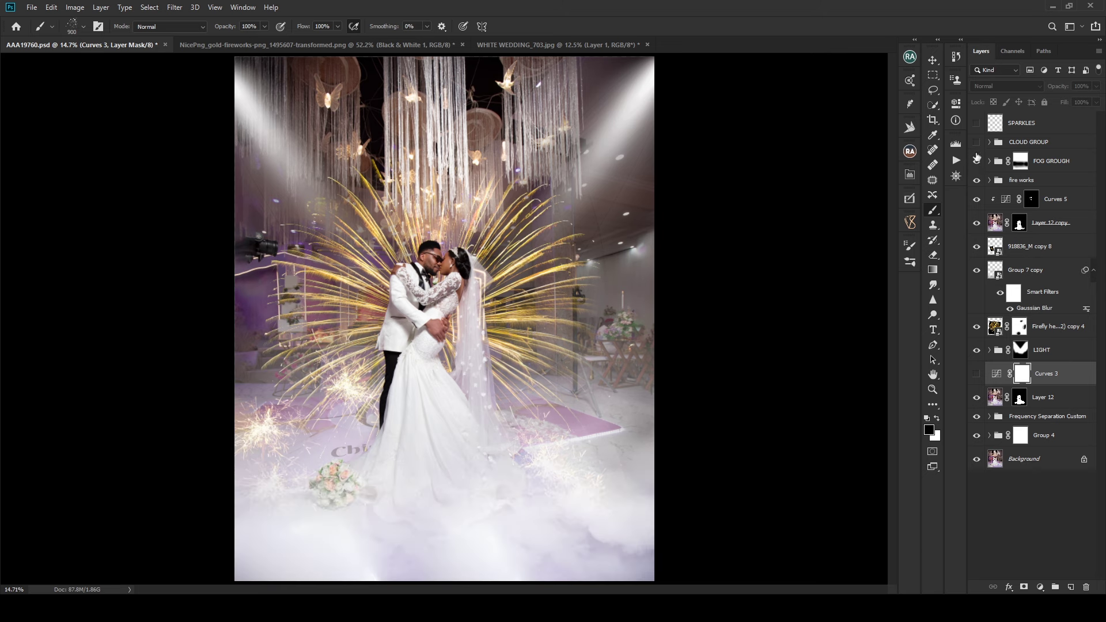
pyautogui.click(976, 142)
pyautogui.click(977, 123)
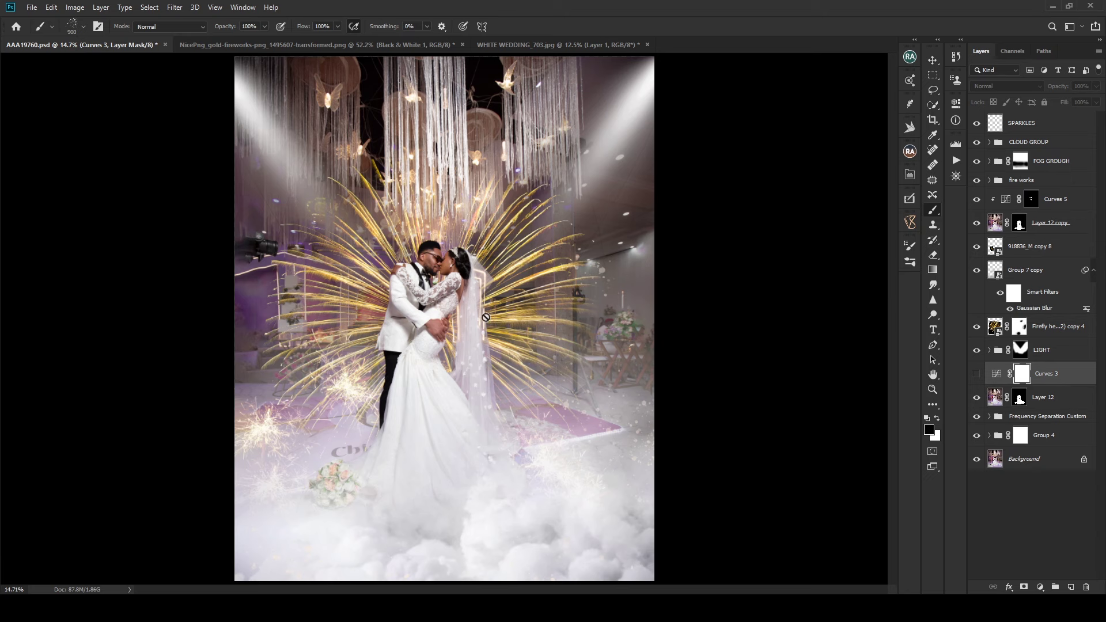
pyautogui.click(977, 374)
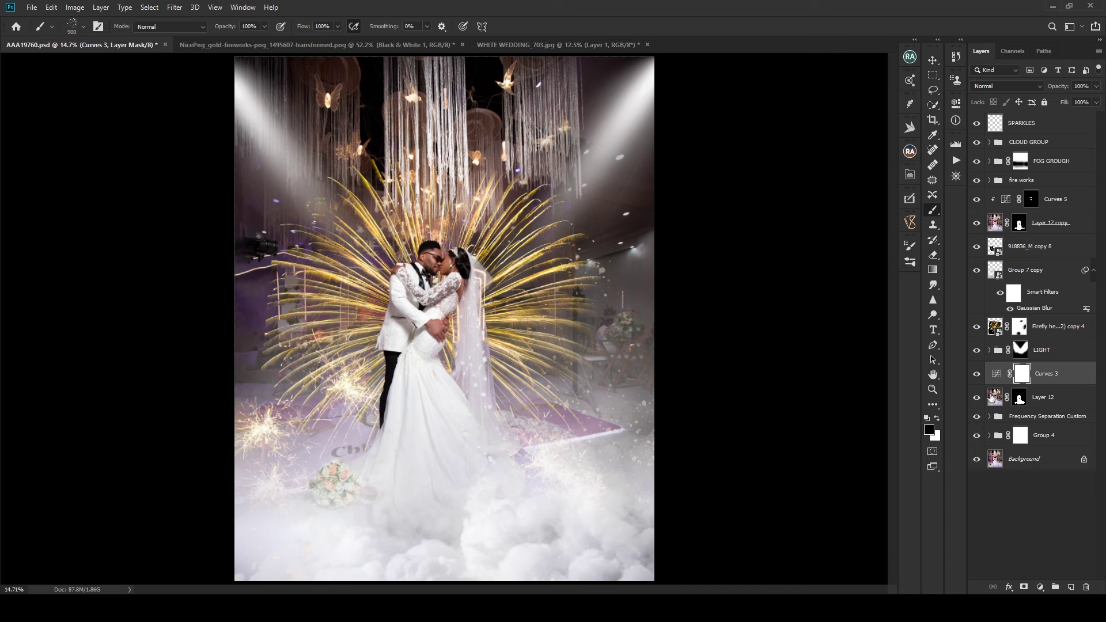
# Step: Add a darkening Levels adjustment above Curves 3 and invert its mask to black
pyautogui.click(1001, 380)
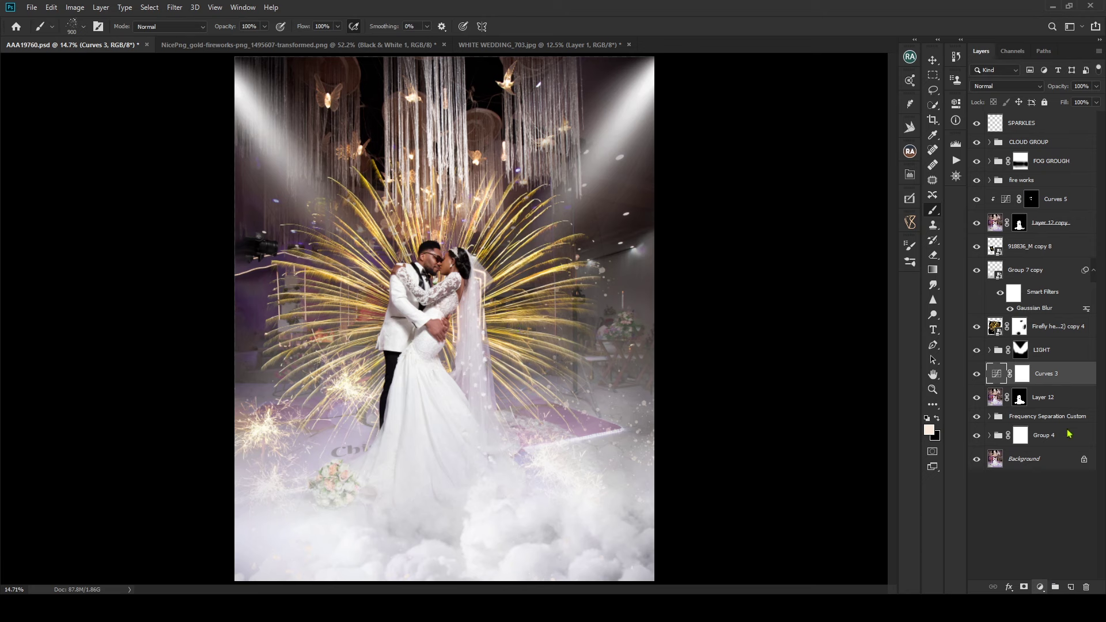
pyautogui.press('F2')
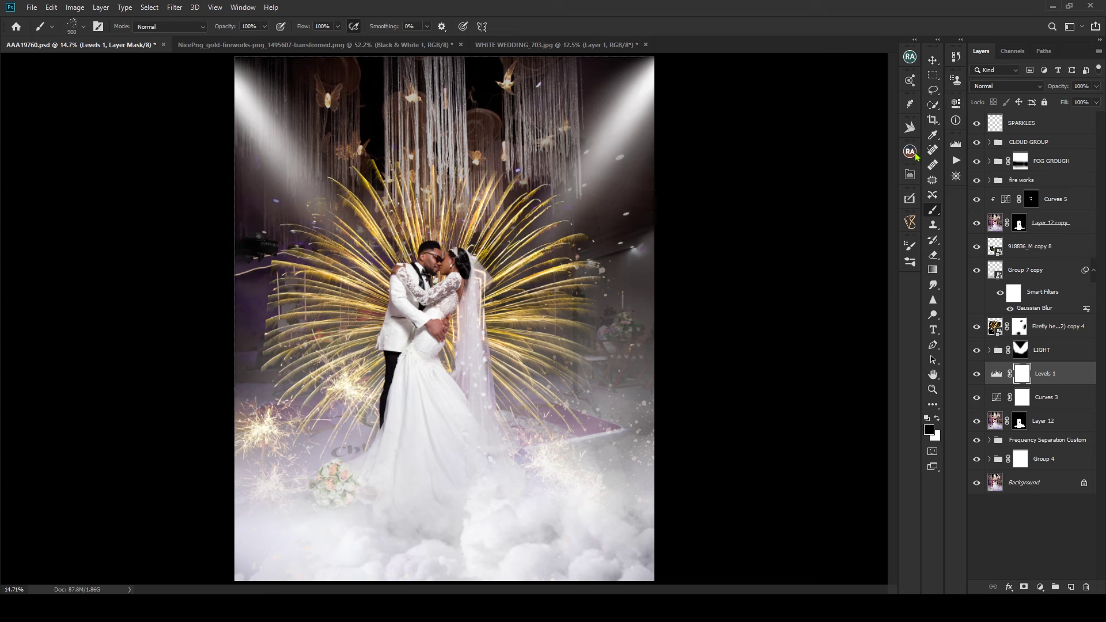
pyautogui.hotkey('ctrl', 'i')
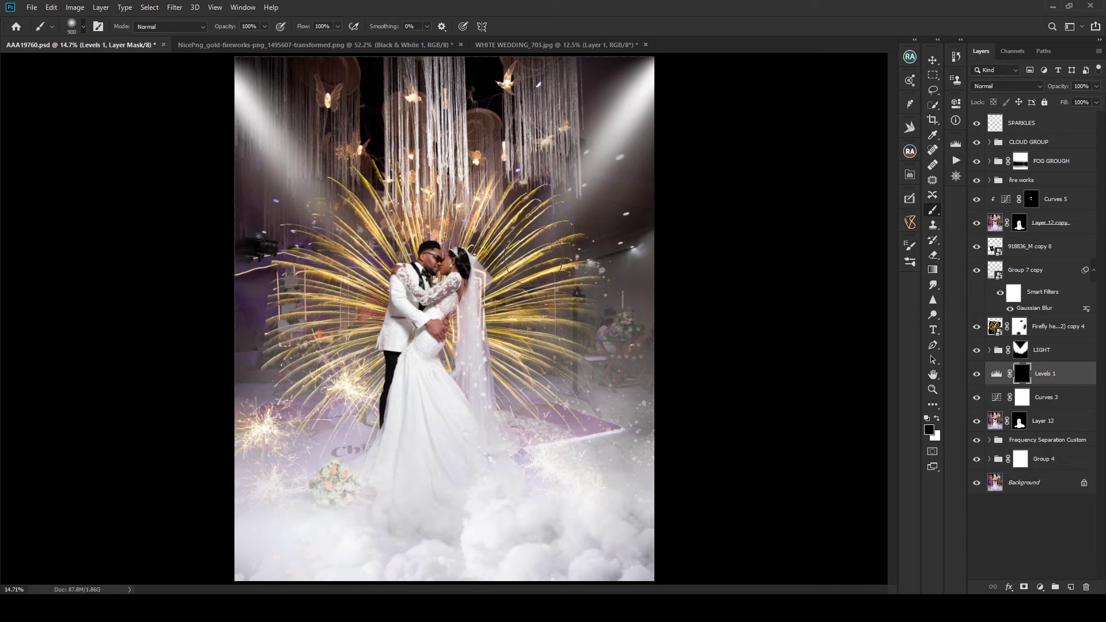
# Step: Paint white on the Levels 1 mask over the hall background on both sides of the couple, enlarging the brush to 1500
pyautogui.scroll(1, 616, 276)
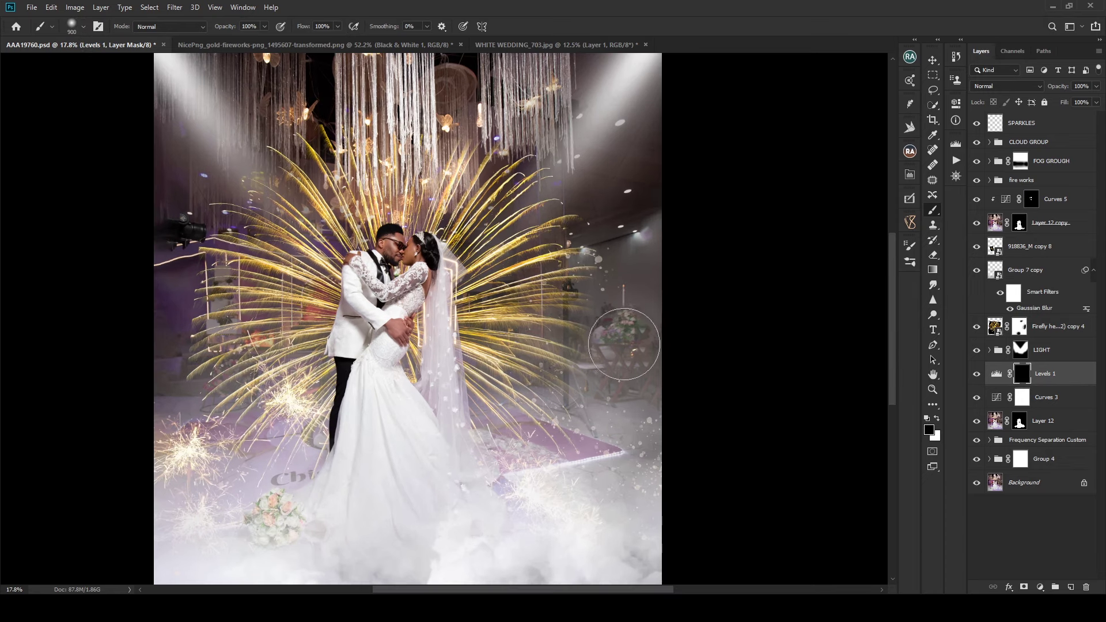
pyautogui.press('x')
pyautogui.press(']')
pyautogui.press(']')
pyautogui.press(']')
pyautogui.moveTo(616, 346)
pyautogui.mouseDown()
pyautogui.moveTo(610, 370)
pyautogui.moveTo(633, 371)
pyautogui.moveTo(627, 296)
pyautogui.moveTo(639, 393)
pyautogui.moveTo(610, 295)
pyautogui.moveTo(614, 253)
pyautogui.moveTo(627, 313)
pyautogui.moveTo(608, 426)
pyautogui.mouseUp()
pyautogui.press(']')
pyautogui.press(']')
pyautogui.press(']')
pyautogui.moveTo(181, 255)
pyautogui.mouseDown()
pyautogui.moveTo(200, 483)
pyautogui.moveTo(188, 216)
pyautogui.moveTo(192, 383)
pyautogui.moveTo(215, 431)
pyautogui.mouseUp()
pyautogui.hotkey('ctrl', '0')
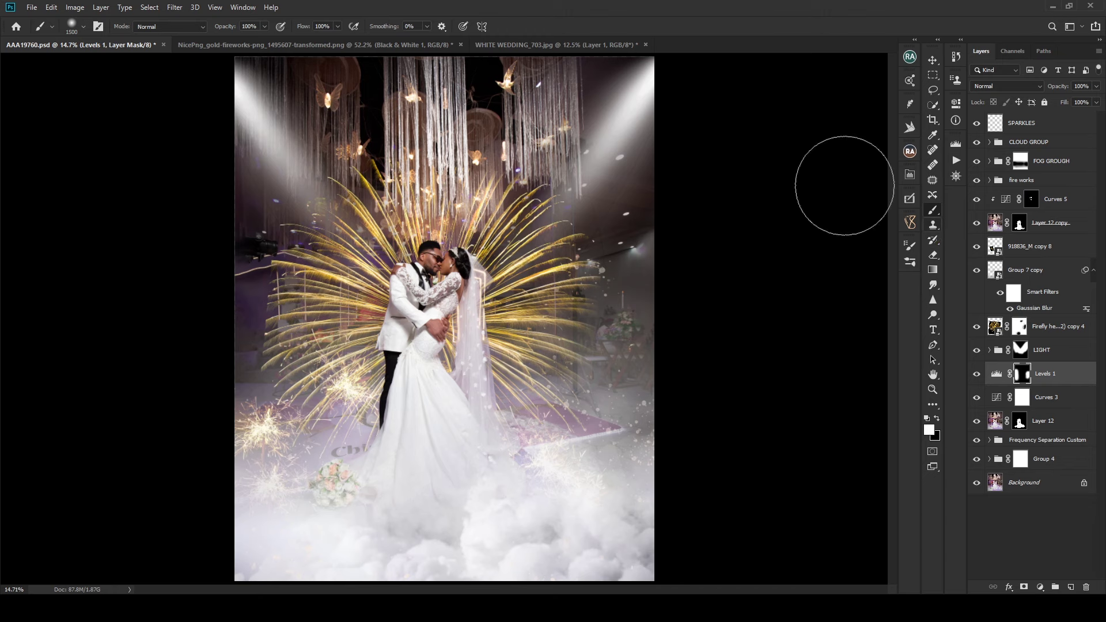
# Step: Add a Channel Mixer adjustment above SPARKLES and set Green to +11 and Blue to -14 in the Red output channel
pyautogui.click(1050, 124)
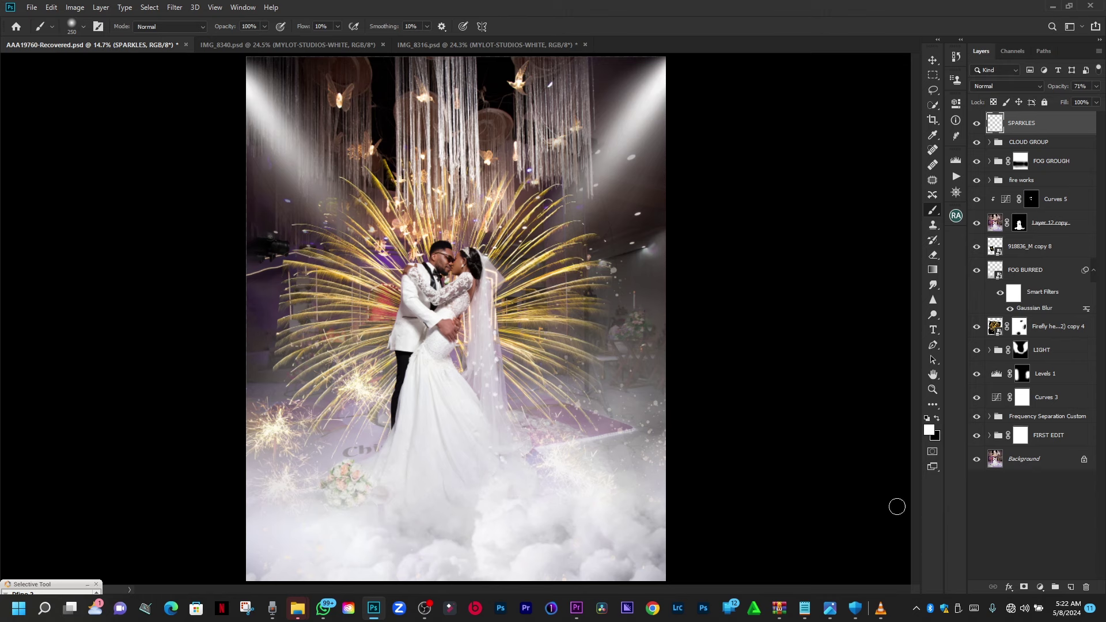
pyautogui.click(1044, 588)
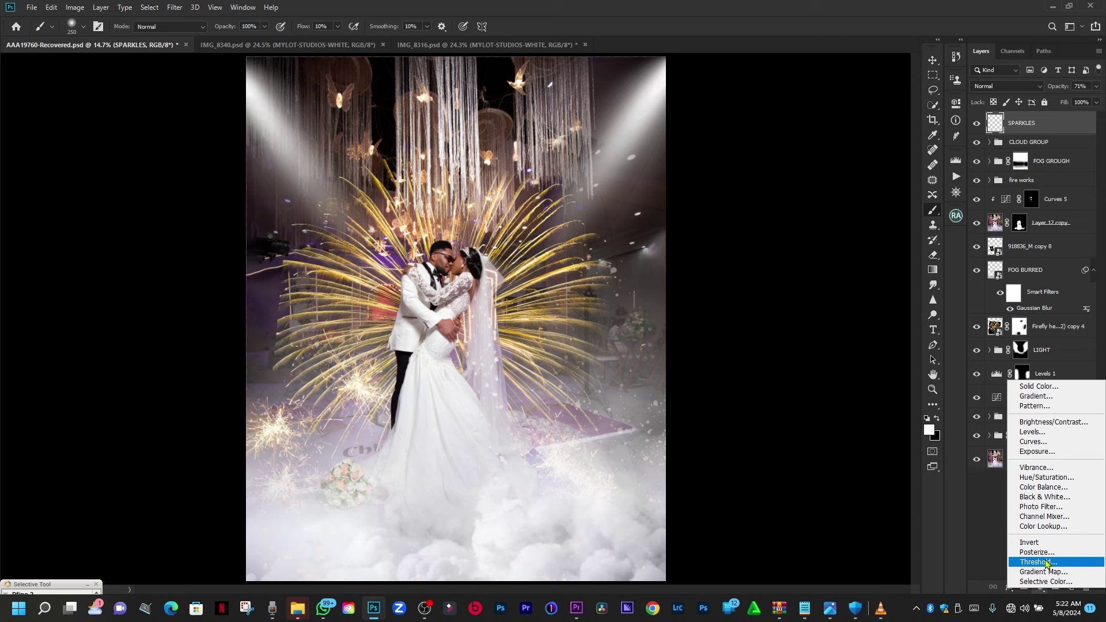
pyautogui.click(1050, 518)
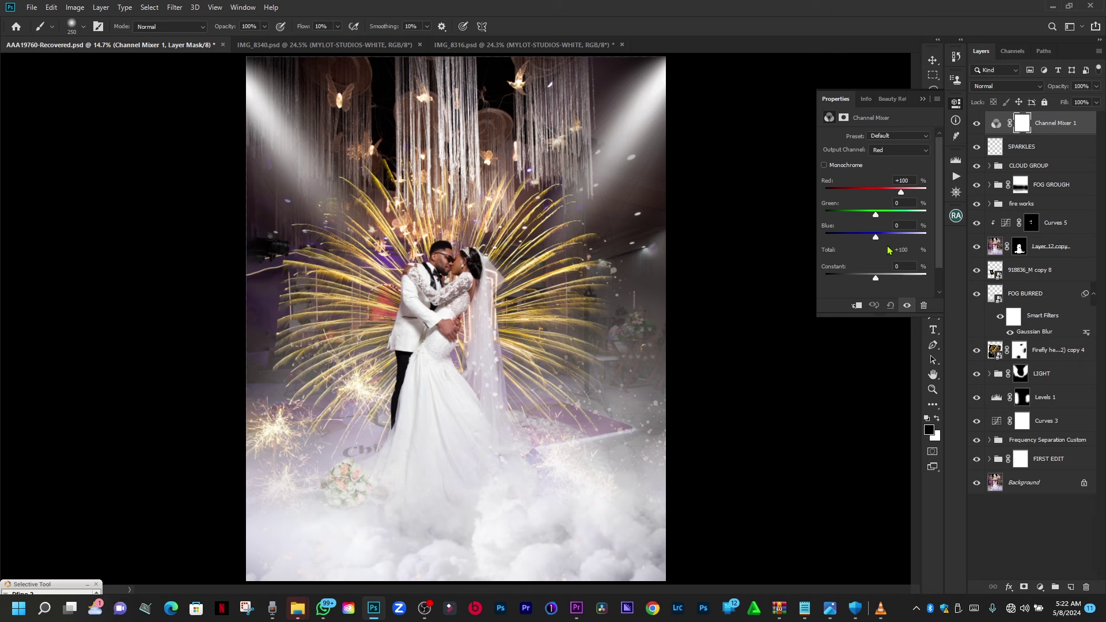
pyautogui.moveTo(874, 240); pyautogui.dragTo(874, 241)
pyautogui.moveTo(876, 246); pyautogui.dragTo(874, 247)
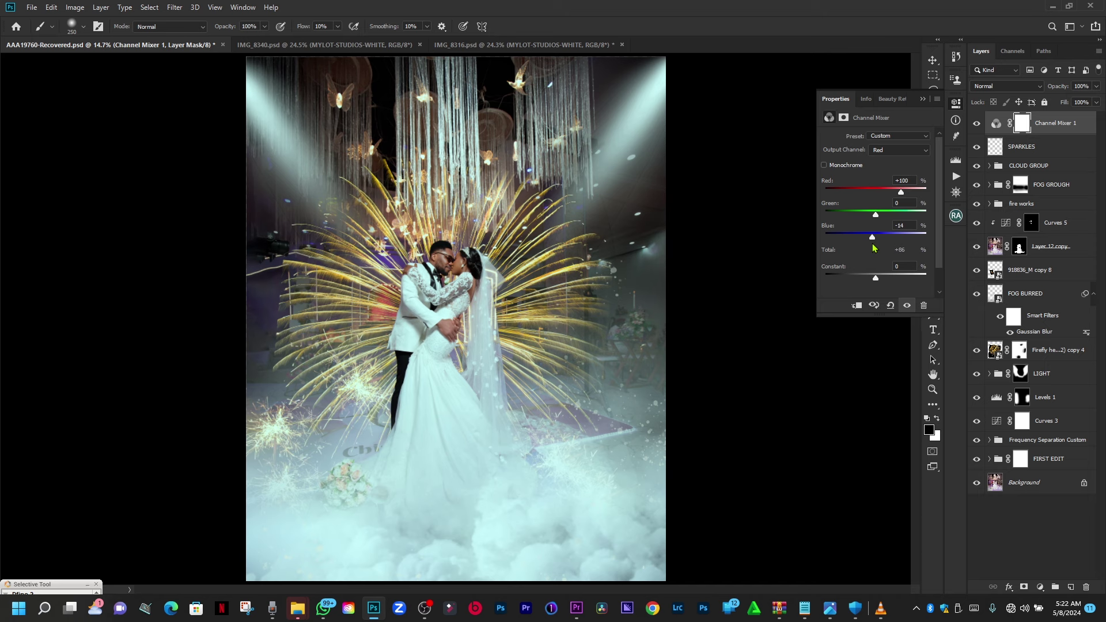
pyautogui.click(882, 214)
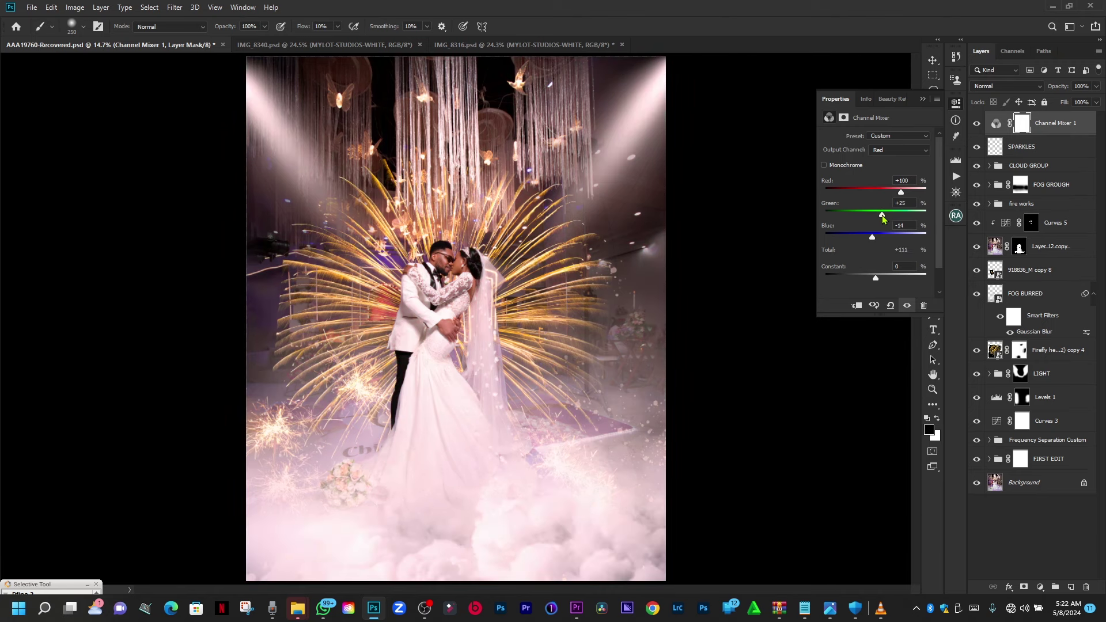
pyautogui.moveTo(883, 215); pyautogui.dragTo(879, 215)
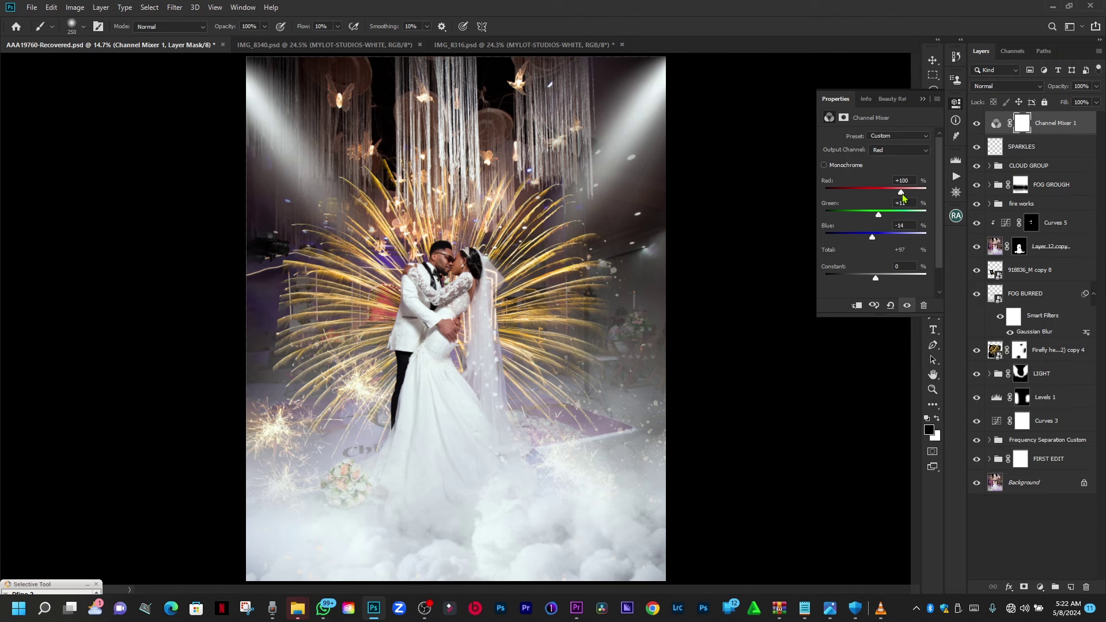
# Step: Set the Channel Mixer's Red to +101 and Blue to -18, and compare the image with and without the adjustment
pyautogui.moveTo(902, 194); pyautogui.dragTo(903, 198)
pyautogui.moveTo(903, 196); pyautogui.dragTo(902, 198)
pyautogui.click(910, 181)
pyautogui.write('101')
pyautogui.doubleClick(909, 227)
pyautogui.write('-18')
pyautogui.click(978, 124)
pyautogui.click(979, 126)
pyautogui.click(978, 125)
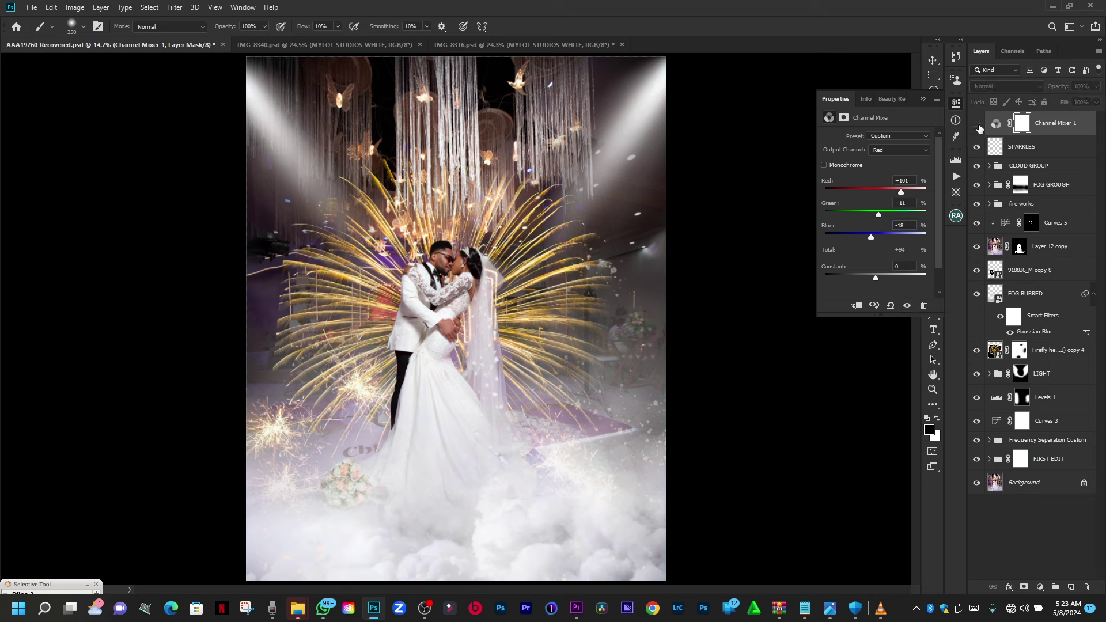
pyautogui.click(979, 125)
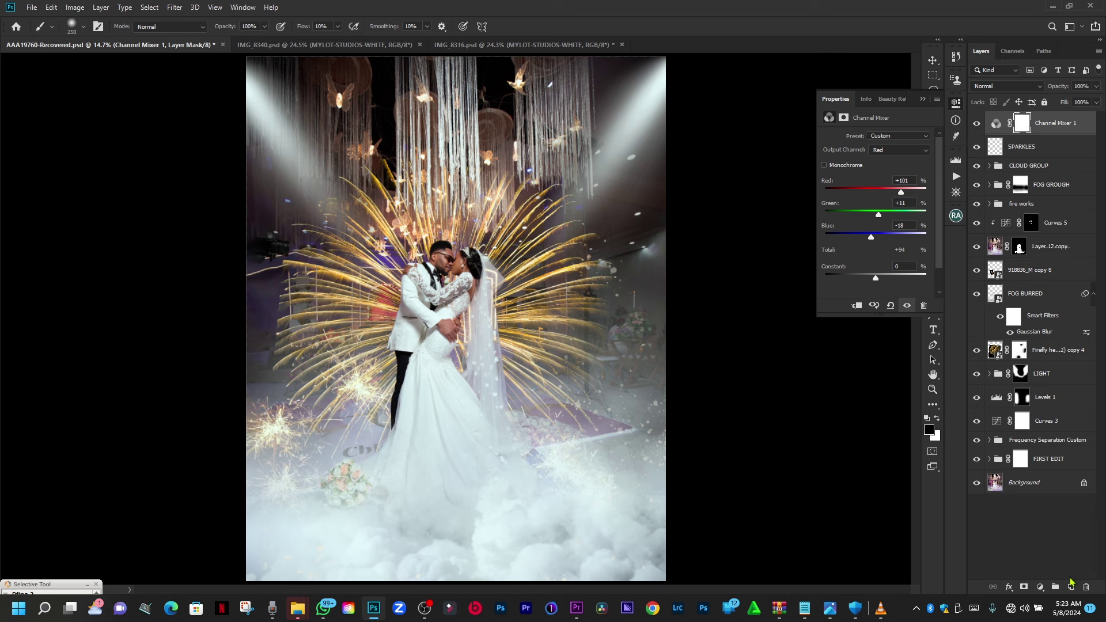
# Step: Add a Selective Color adjustment above Channel Mixer 1 and set Black to -42 for the Yellows
pyautogui.click(1040, 587)
pyautogui.click(1031, 592)
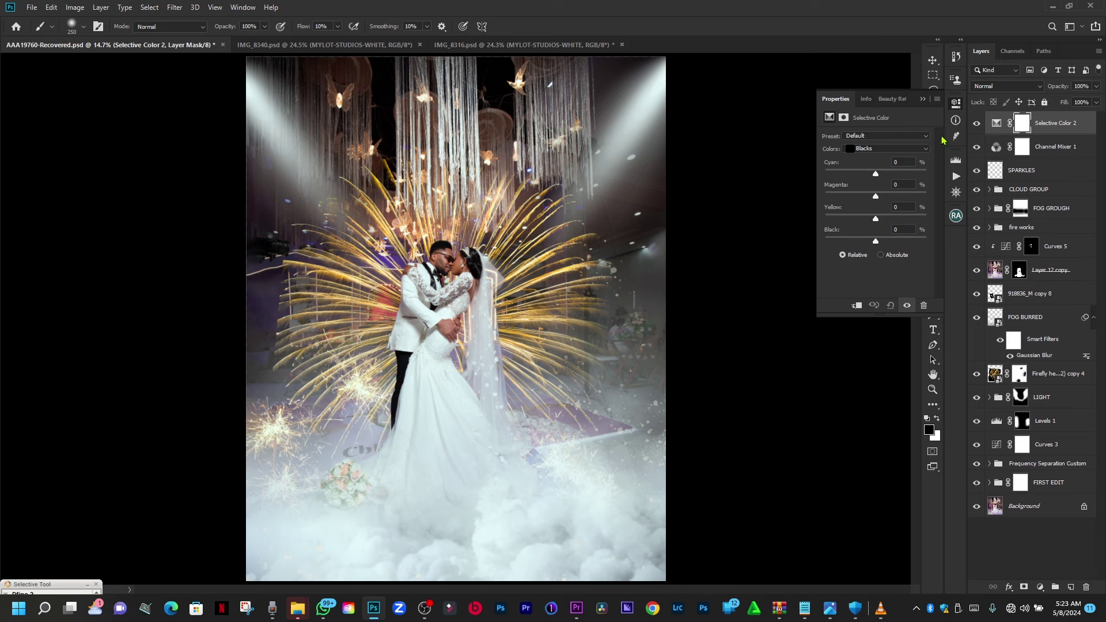
pyautogui.click(900, 150)
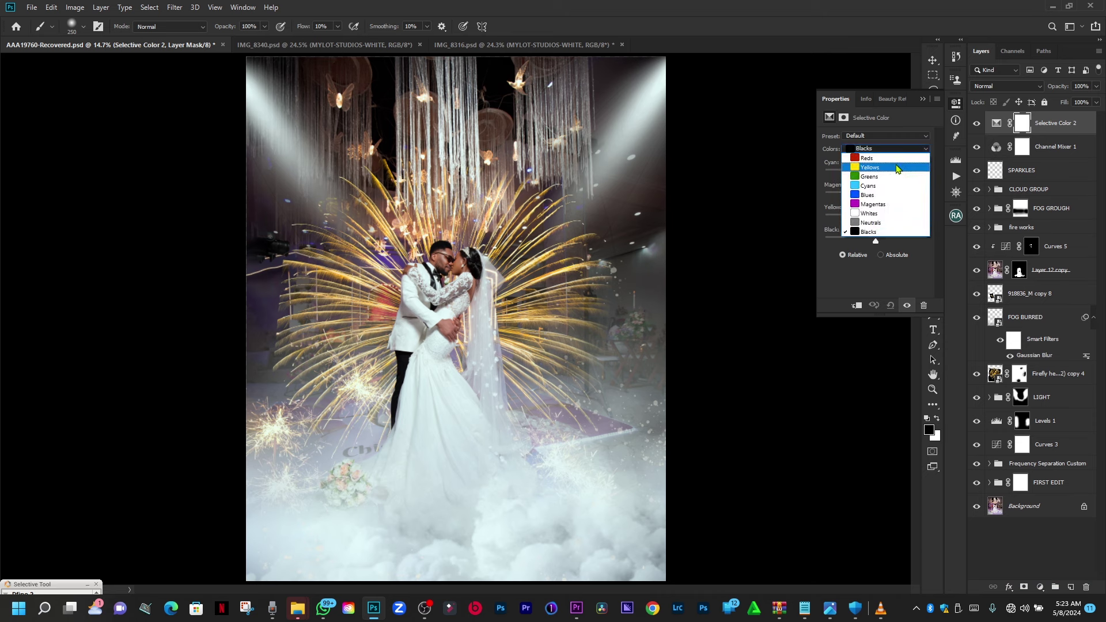
pyautogui.click(897, 169)
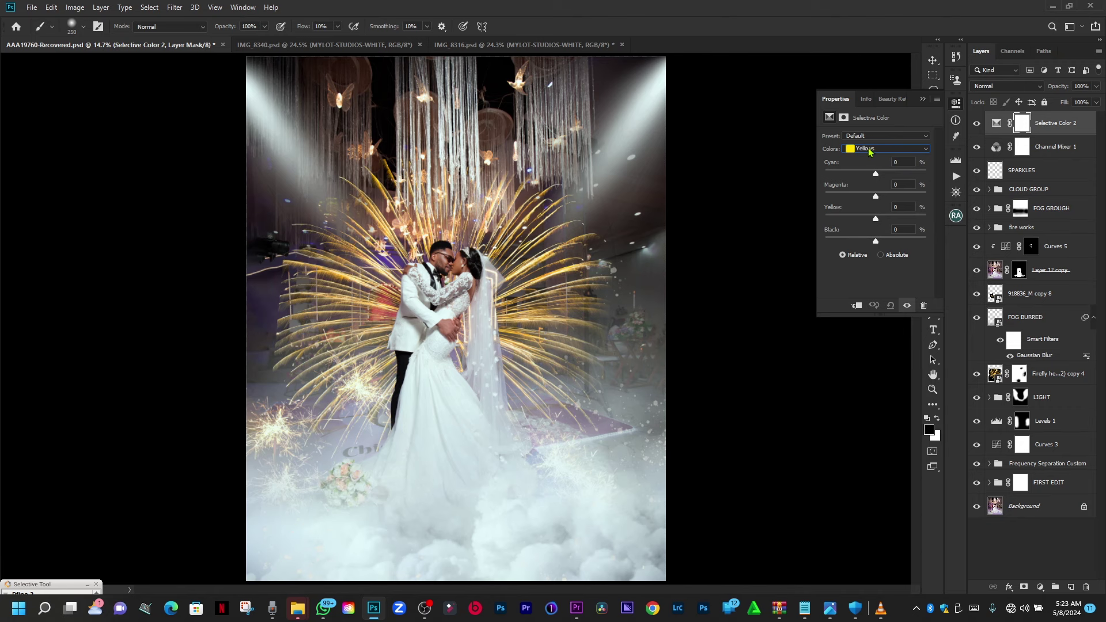
pyautogui.click(874, 151)
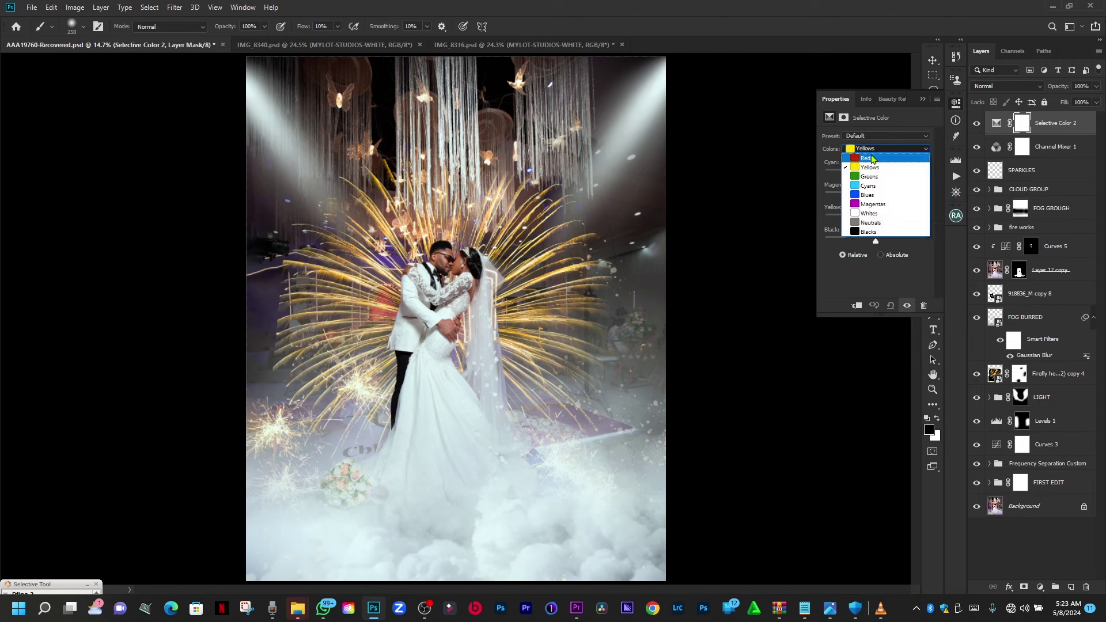
pyautogui.click(876, 156)
pyautogui.click(876, 152)
pyautogui.click(877, 162)
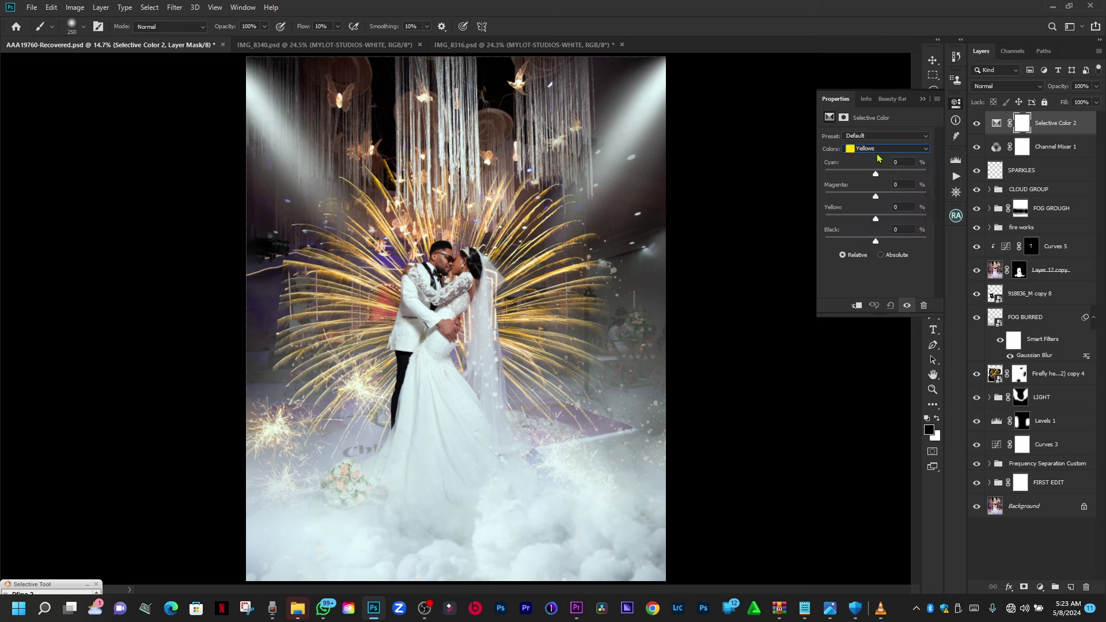
pyautogui.moveTo(877, 244); pyautogui.dragTo(854, 244)
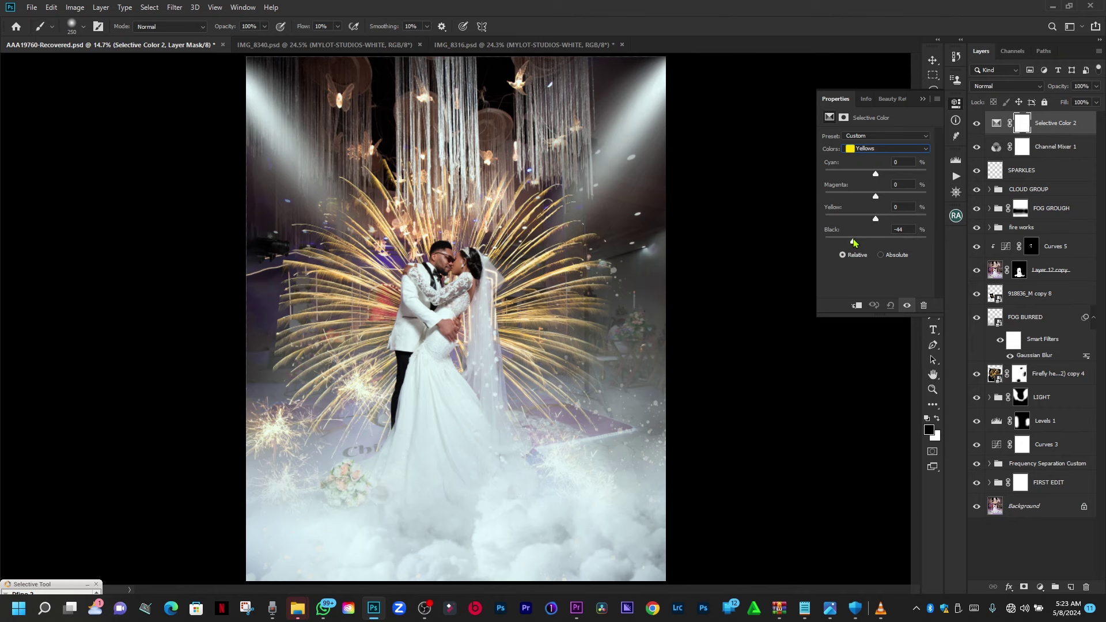
pyautogui.click(902, 229)
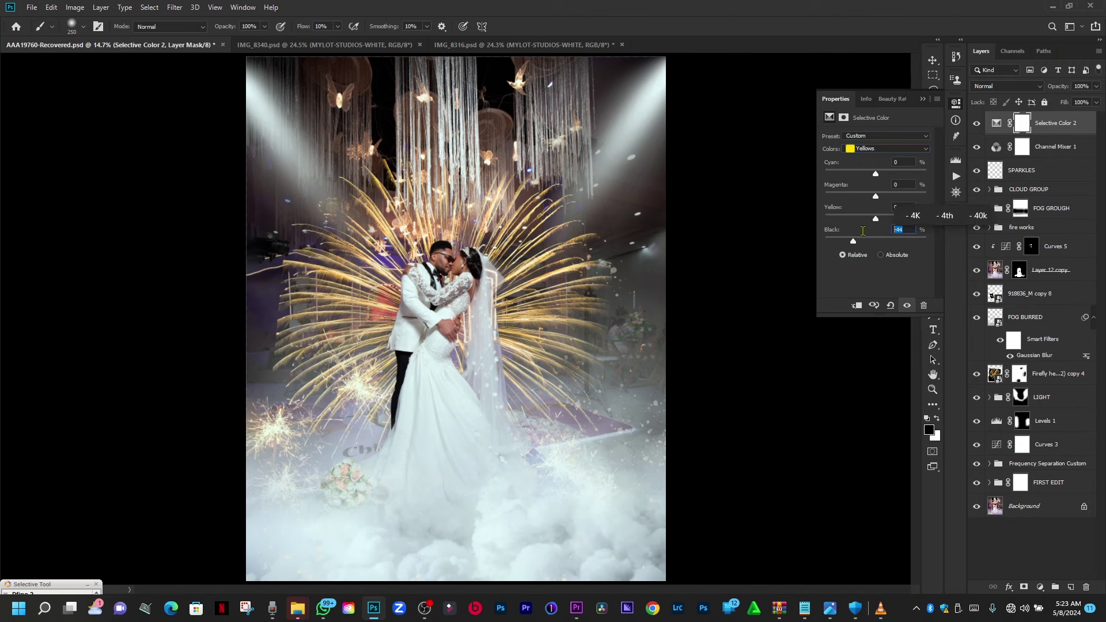
pyautogui.write('-')
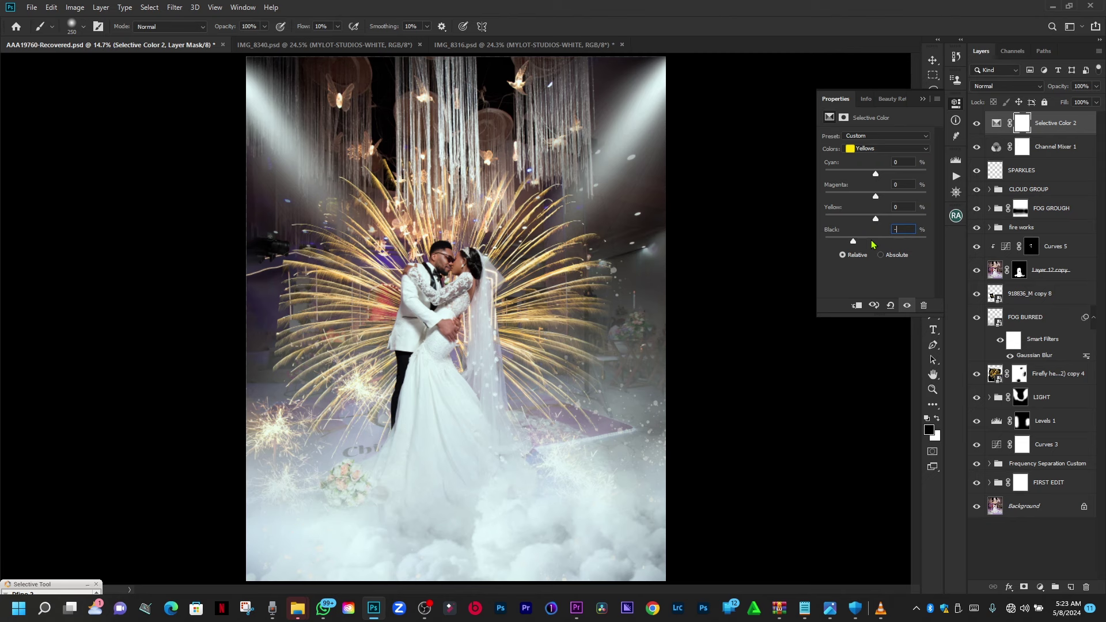
pyautogui.write('42')
# Step: Raise the yellow, lower the cyan and adjust the magenta of the Yellows in Selective Color 2
pyautogui.moveTo(876, 220); pyautogui.dragTo(887, 222)
pyautogui.click(868, 174)
pyautogui.moveTo(867, 175); pyautogui.dragTo(882, 197)
# Step: Set the Reds in Selective Color 2 to Cyan -31, Magenta +2, Yellow +20 and Black -16
pyautogui.click(879, 149)
pyautogui.click(876, 164)
pyautogui.moveTo(868, 170); pyautogui.dragTo(795, 189)
pyautogui.moveTo(925, 189); pyautogui.dragTo(862, 176)
pyautogui.click(886, 218)
pyautogui.moveTo(877, 196); pyautogui.dragTo(877, 196)
pyautogui.moveTo(870, 243); pyautogui.dragTo(869, 243)
# Step: Compare the image with and without the new colour adjustments, and collapse the adjustment settings
pyautogui.click(975, 124)
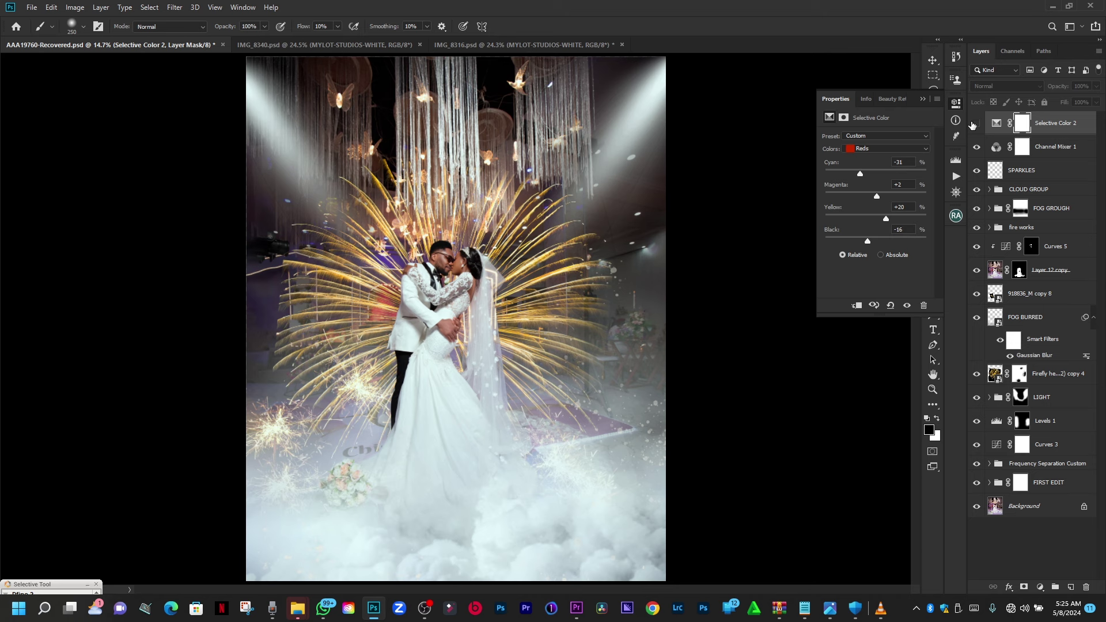
pyautogui.click(975, 124)
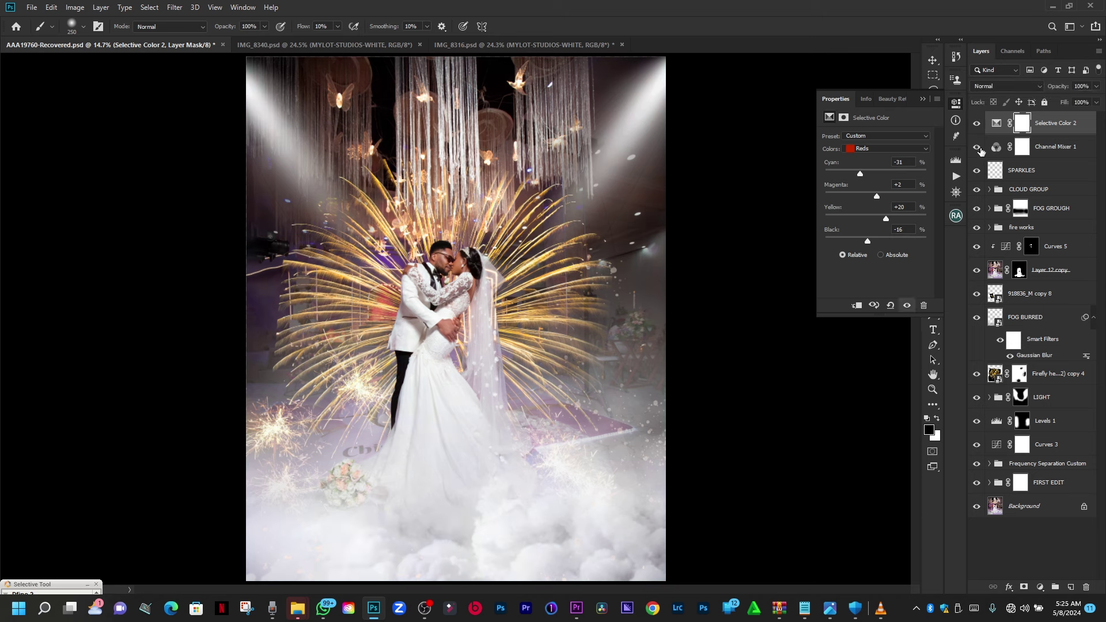
pyautogui.click(923, 99)
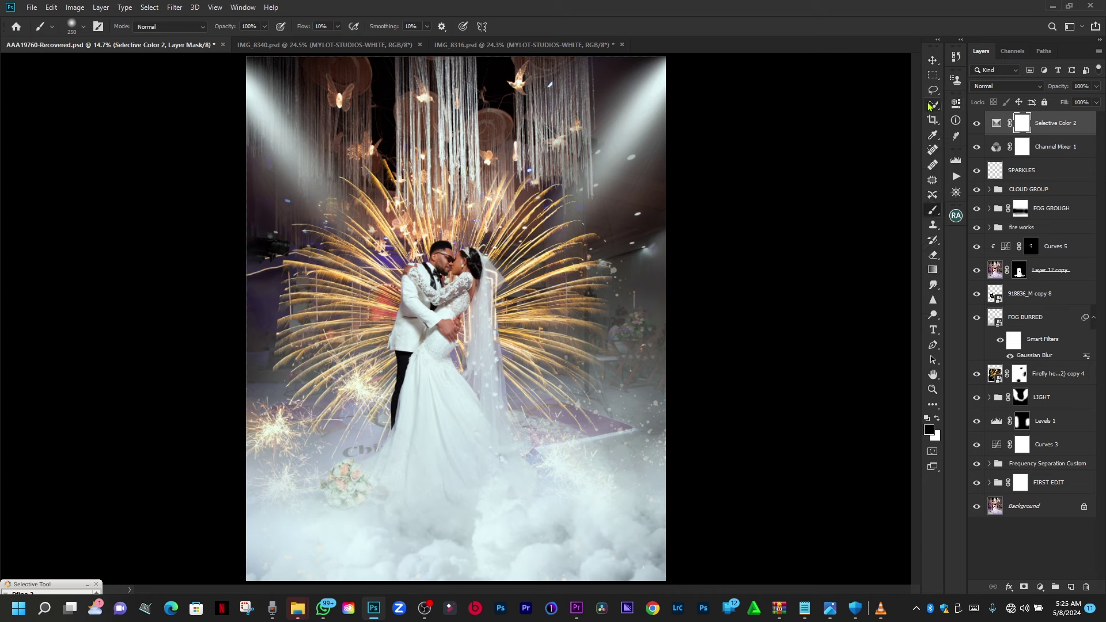
# Step: Add another Selective Color adjustment on top and tint the Blacks blue by slightly raising Cyan and lowering Yellow
pyautogui.click(1041, 586)
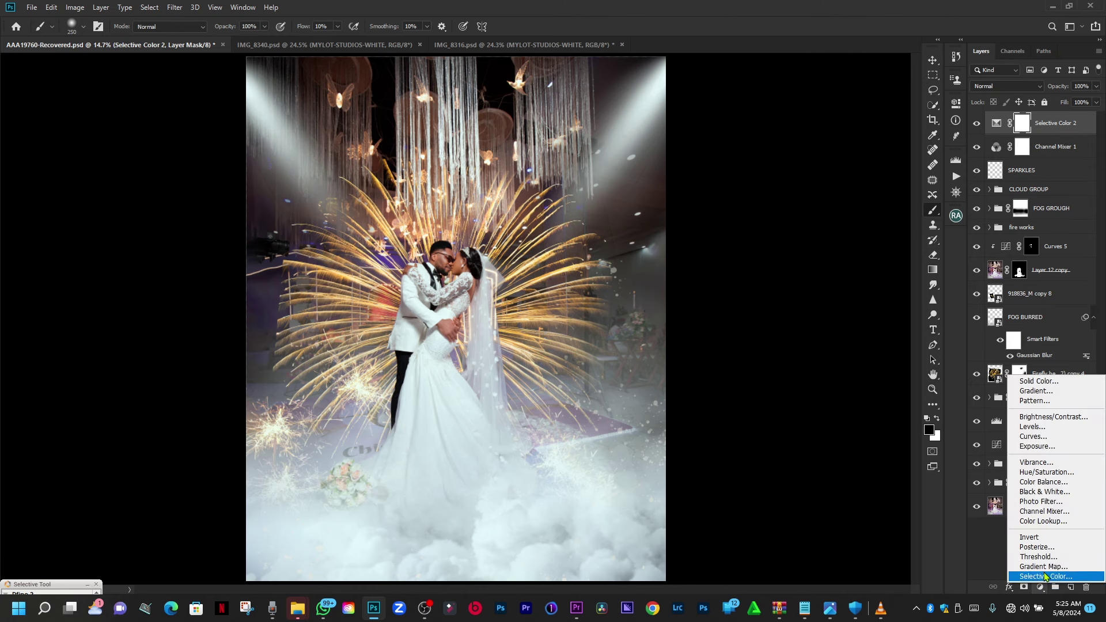
pyautogui.click(1046, 576)
pyautogui.click(875, 148)
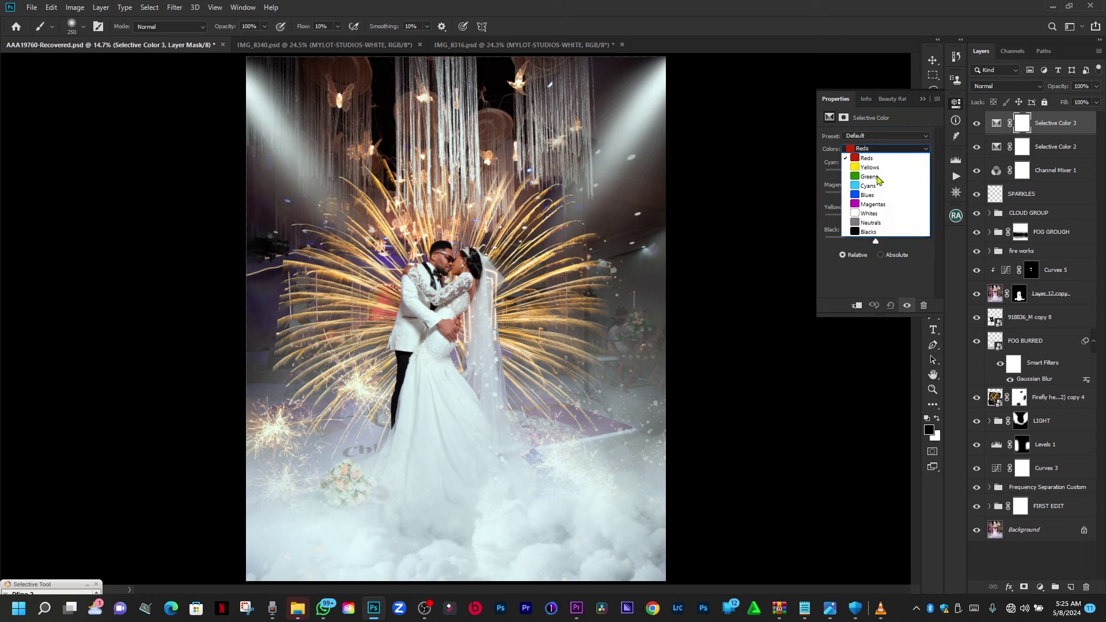
pyautogui.click(880, 232)
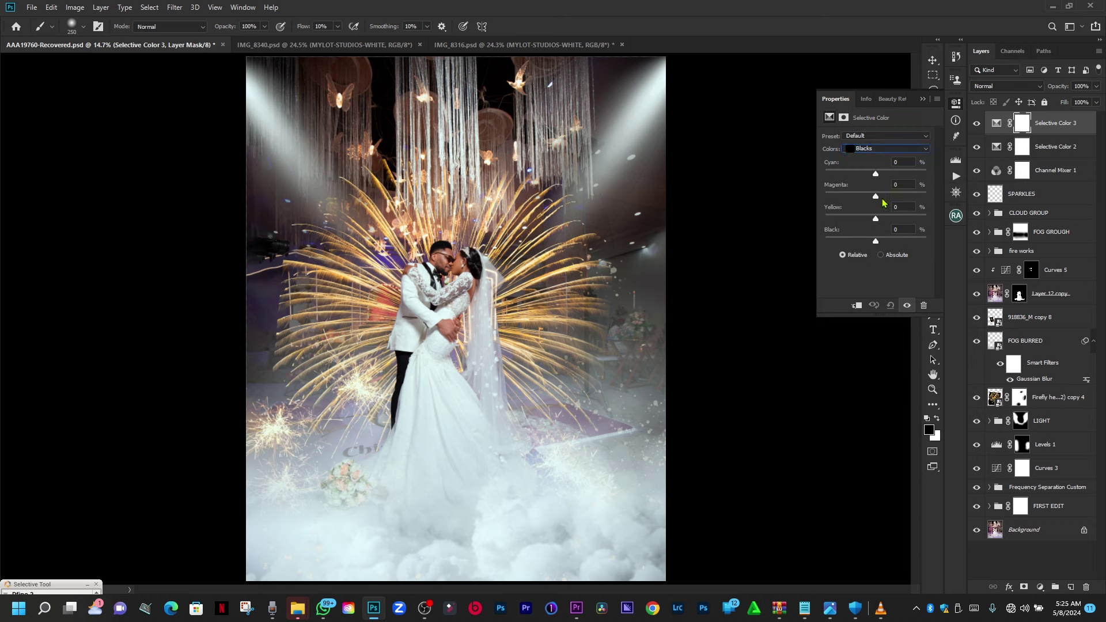
pyautogui.moveTo(876, 174); pyautogui.dragTo(879, 172)
pyautogui.moveTo(876, 221); pyautogui.dragTo(874, 222)
pyautogui.click(923, 101)
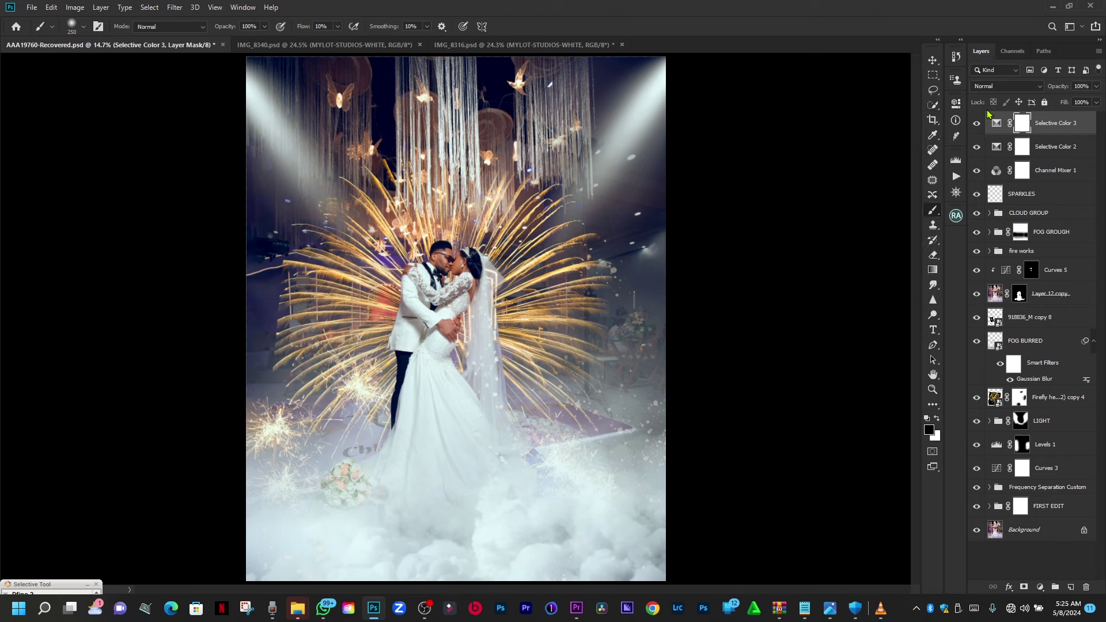
# Step: Group all layers from Selective Color 3 down to Frequency Separation Custom and name the group RECENT EDITS
pyautogui.keyDown('ctrl'); pyautogui.click(1046, 170); pyautogui.keyUp('ctrl')
pyautogui.keyDown('ctrl'); pyautogui.click(1049, 158); pyautogui.keyUp('ctrl')
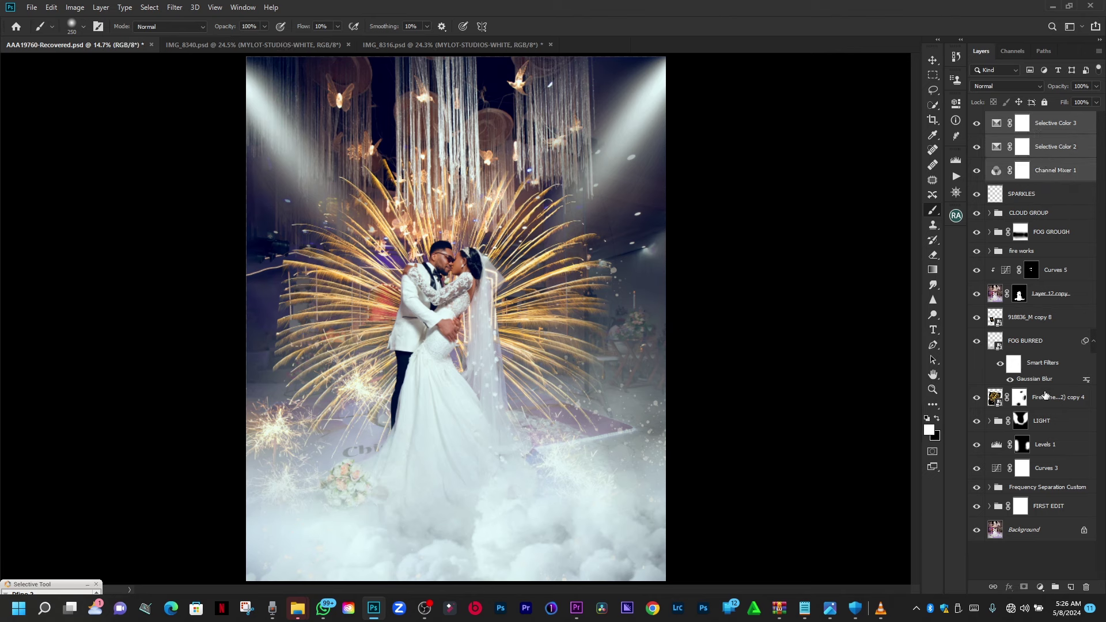
pyautogui.keyDown('shift'); pyautogui.click(1046, 487); pyautogui.keyUp('shift')
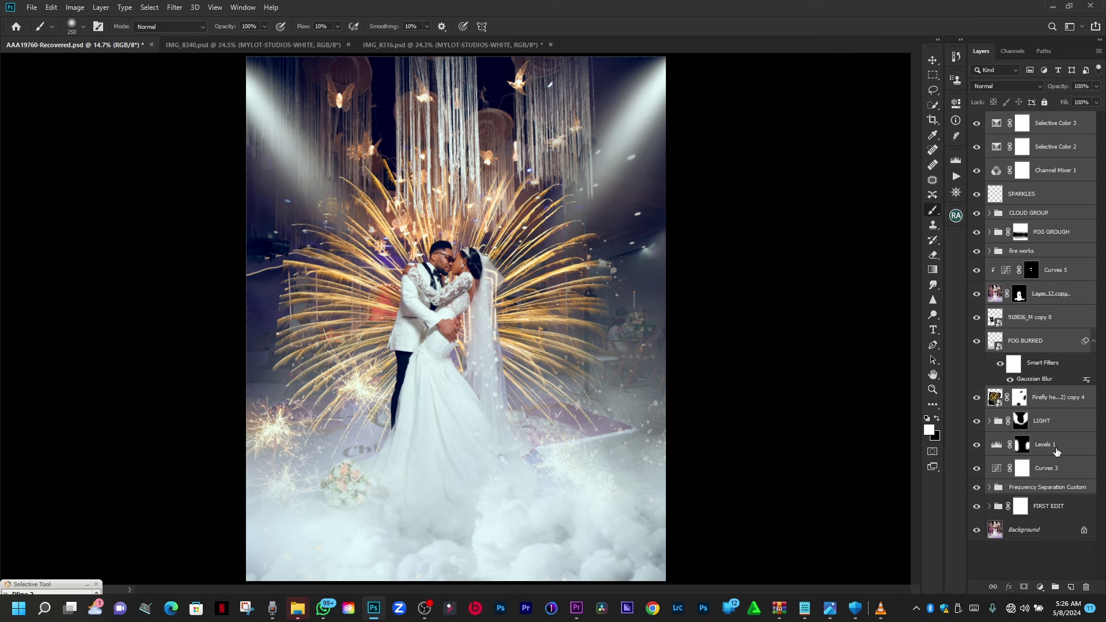
pyautogui.hotkey('ctrl', 'g')
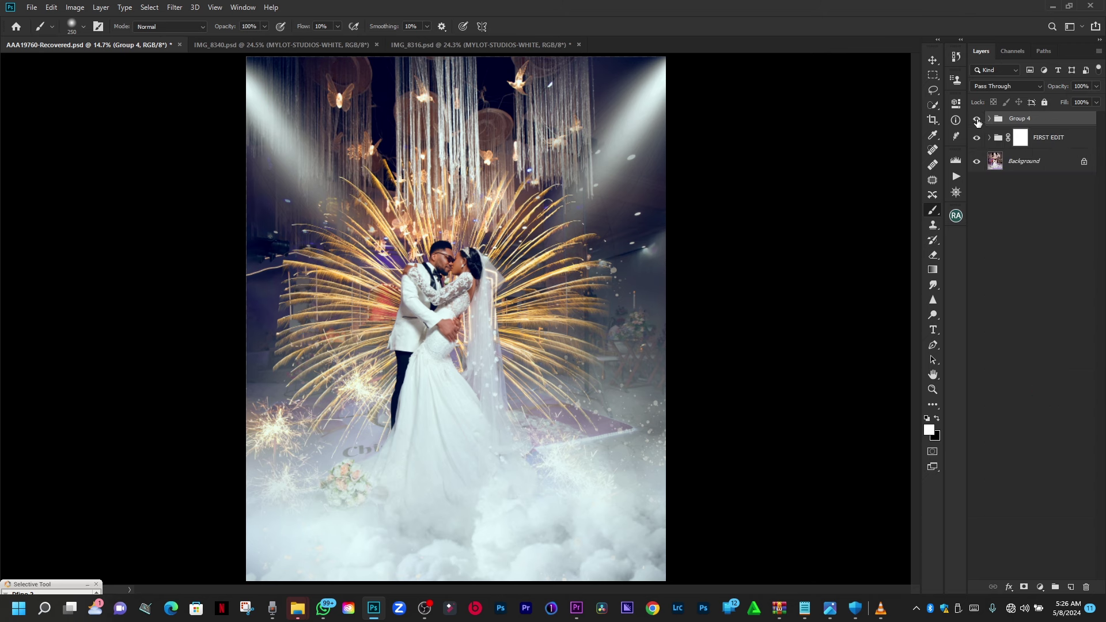
pyautogui.doubleClick(1020, 118)
pyautogui.write('RECENT EDITS')
pyautogui.press('Return')
# Step: Compare the RECENT EDITS composite with the FIRST EDIT version by toggling the RECENT EDITS group's visibility
pyautogui.click(1018, 144)
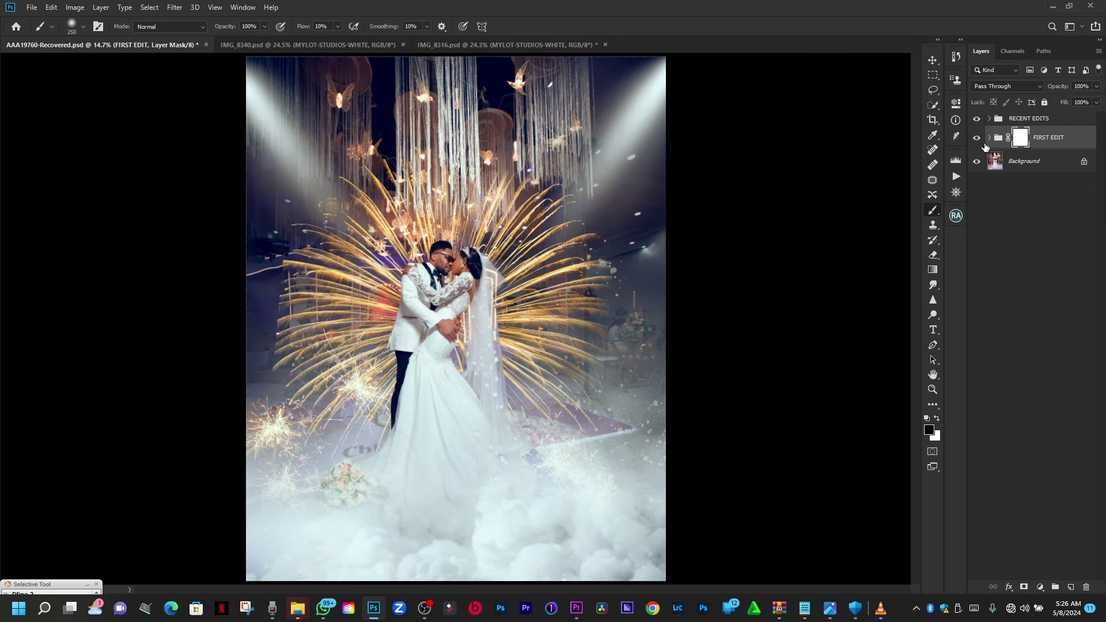
pyautogui.click(1041, 120)
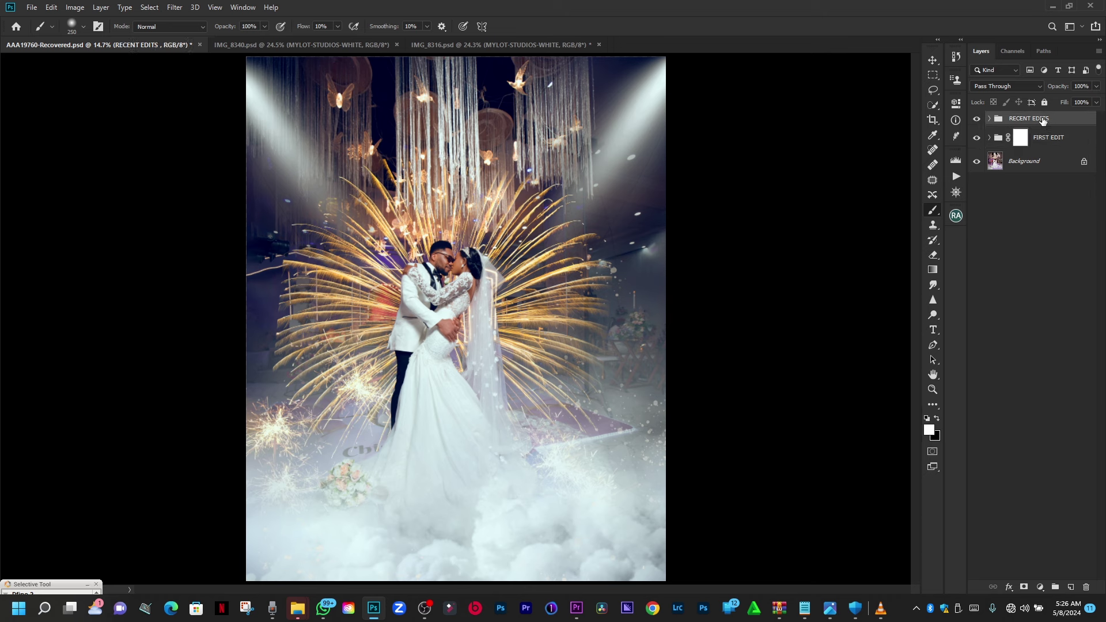
pyautogui.click(1045, 147)
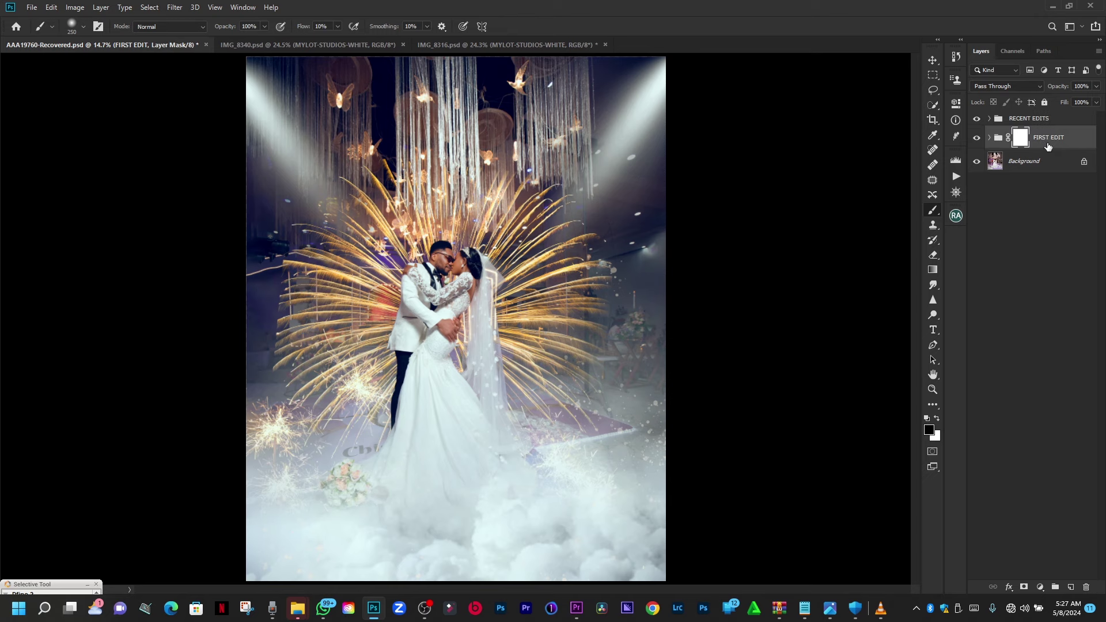
pyautogui.click(976, 121)
pyautogui.click(976, 120)
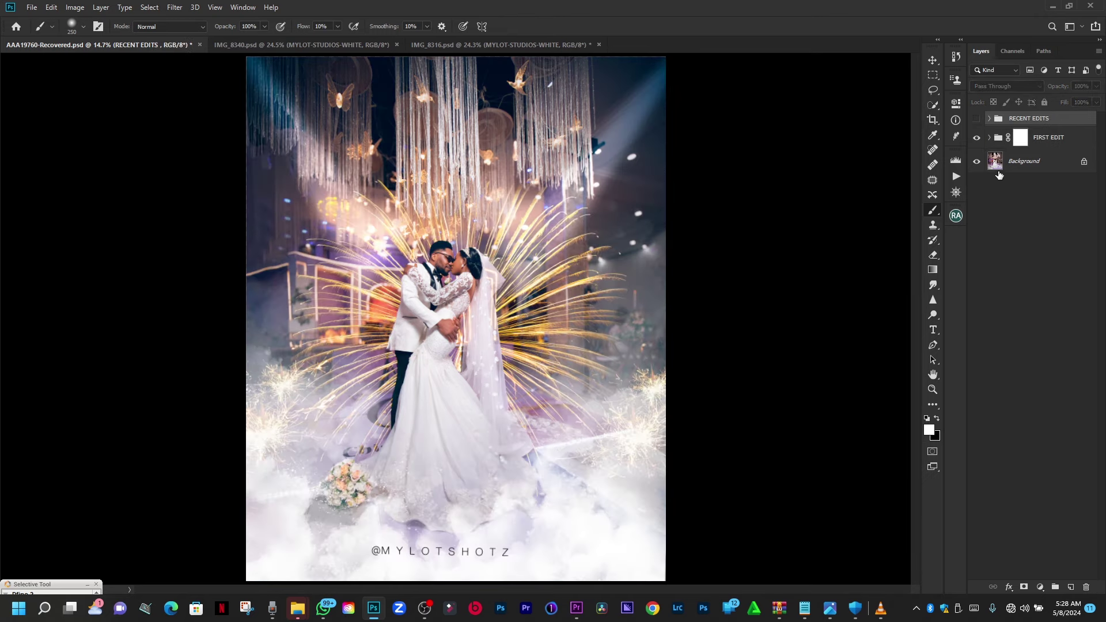
pyautogui.click(976, 119)
pyautogui.click(977, 119)
pyautogui.click(976, 119)
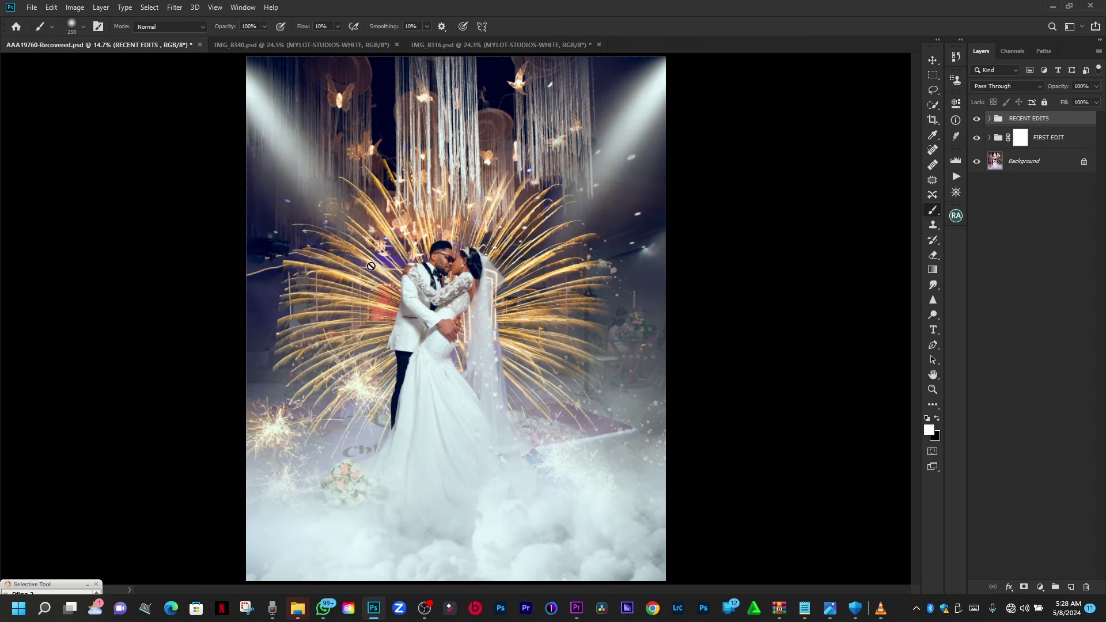
pyautogui.click(977, 119)
pyautogui.click(976, 119)
pyautogui.click(977, 119)
pyautogui.click(977, 119)
pyautogui.click(977, 119)
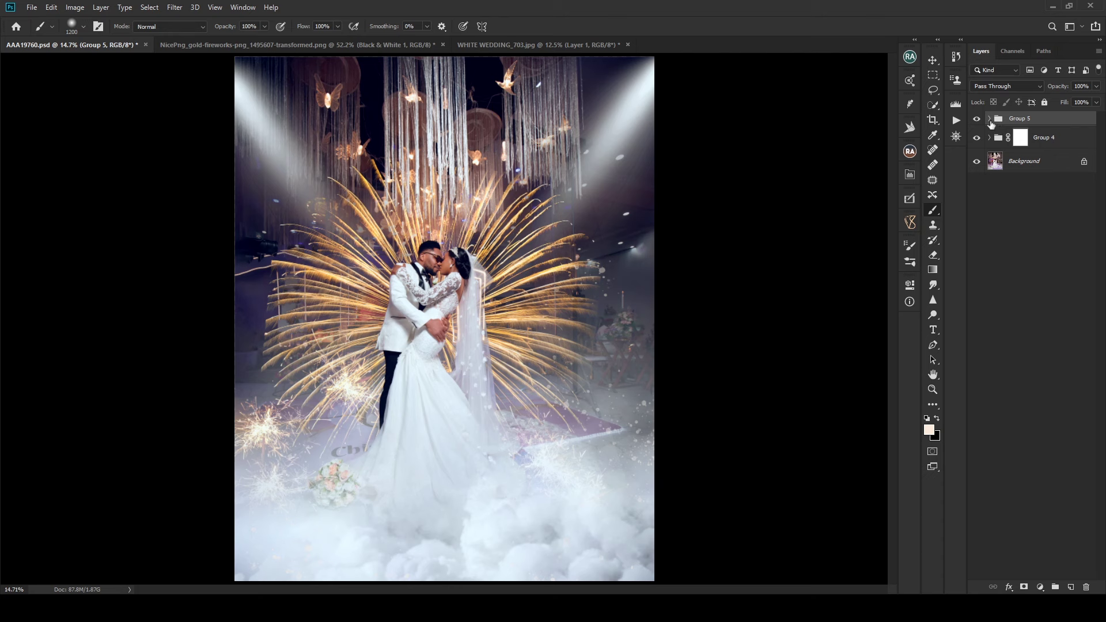
# Step: In AAA19760.psd, rename Group 5 as RECENT EDIT and Group 4 as FIRST EDIT
pyautogui.doubleClick(1026, 119)
pyautogui.write('F')
pyautogui.doubleClick(1043, 137)
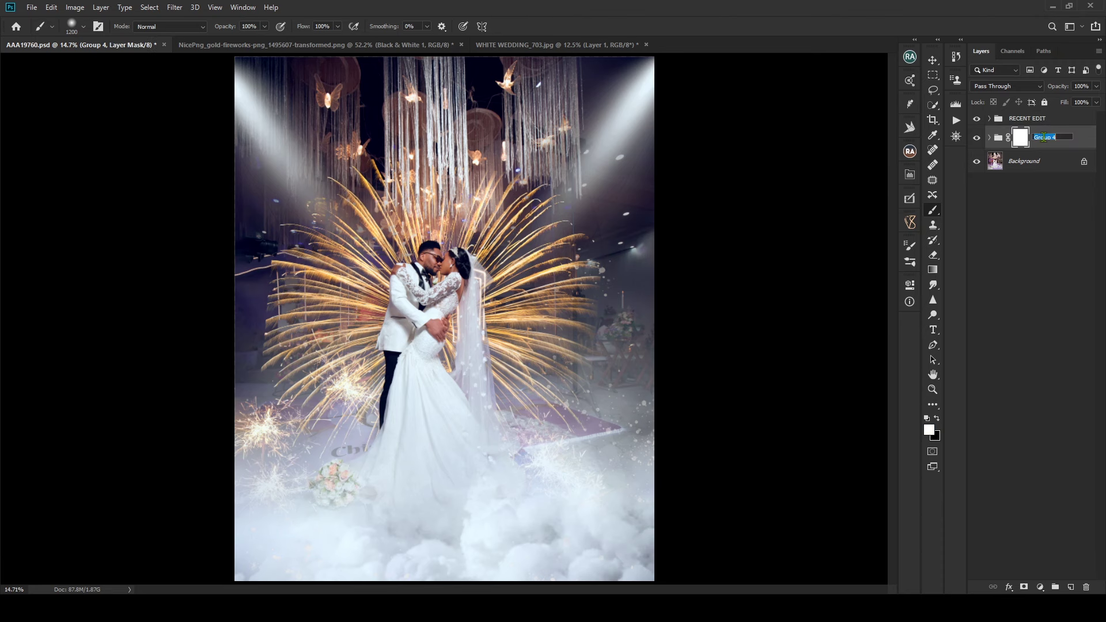
pyautogui.write('FiRST EDIT')
pyautogui.press('Return')
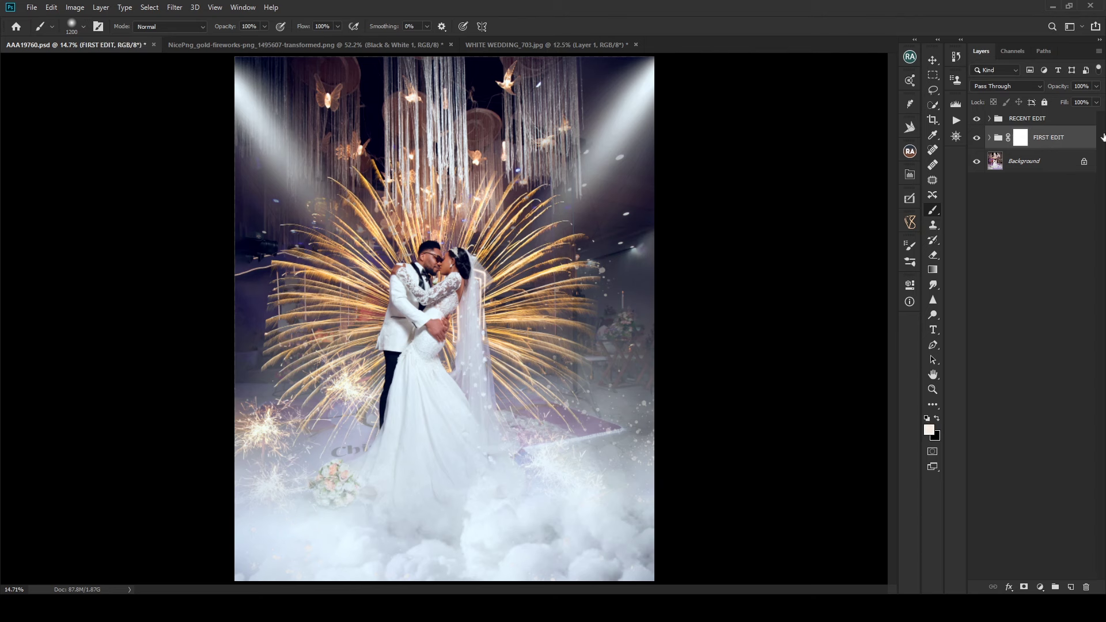
# Step: Hide the FIRST EDIT group and select the RECENT EDIT group
pyautogui.click(977, 138)
pyautogui.click(999, 118)
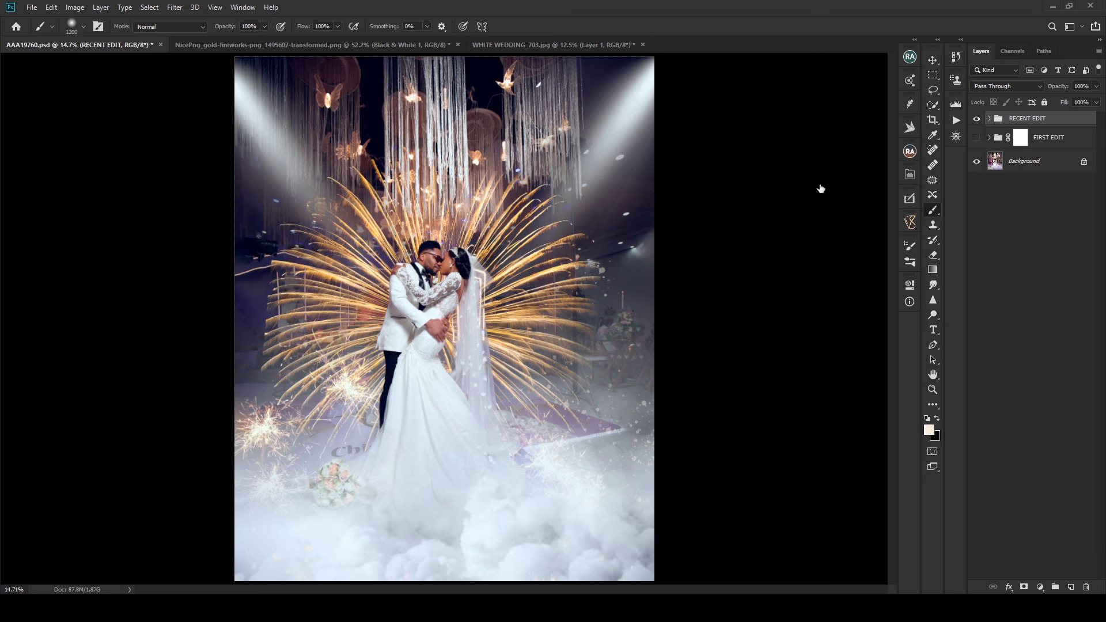
# Step: Expand the RECENT EDIT group and examine its Frequency Separation Custom group and Layer 12 with its mask
pyautogui.click(991, 119)
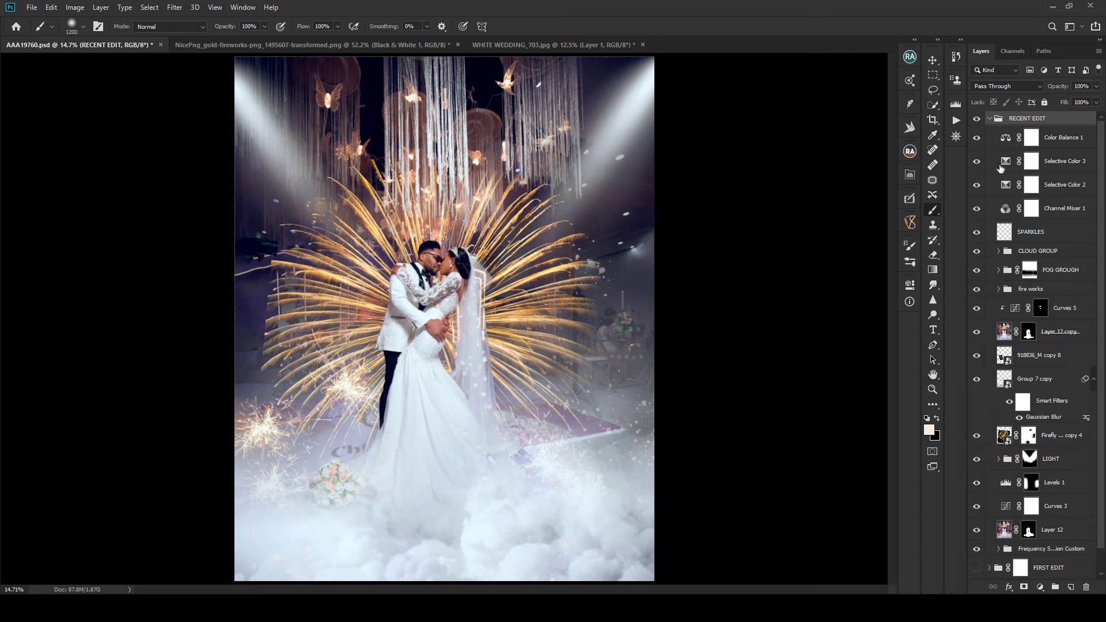
pyautogui.scroll(-5, 1031, 292)
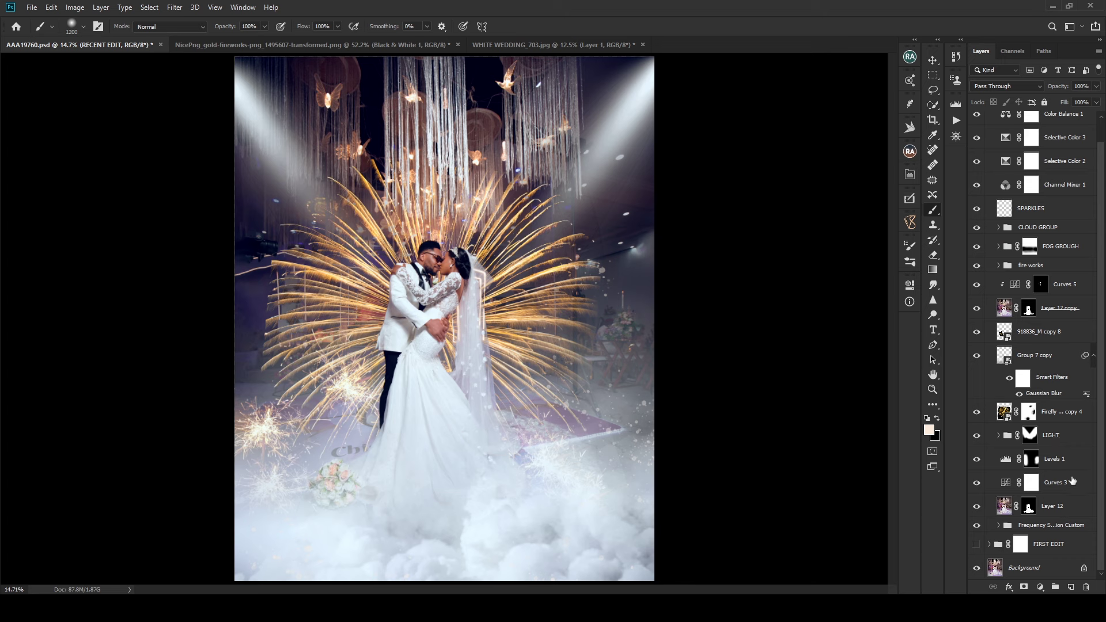
pyautogui.click(1049, 527)
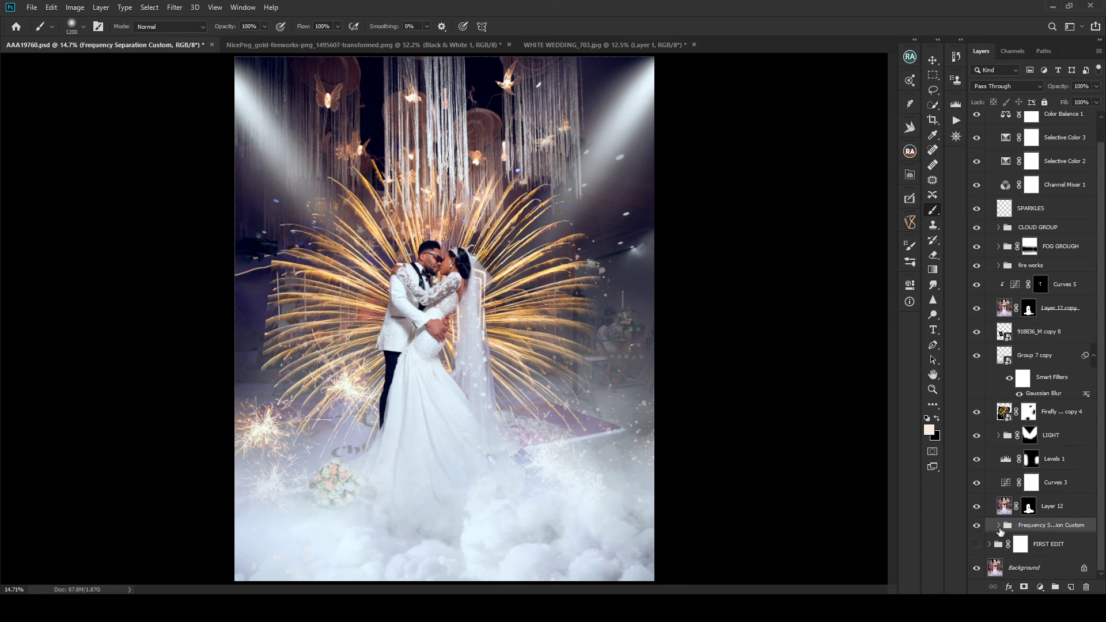
pyautogui.click(1054, 509)
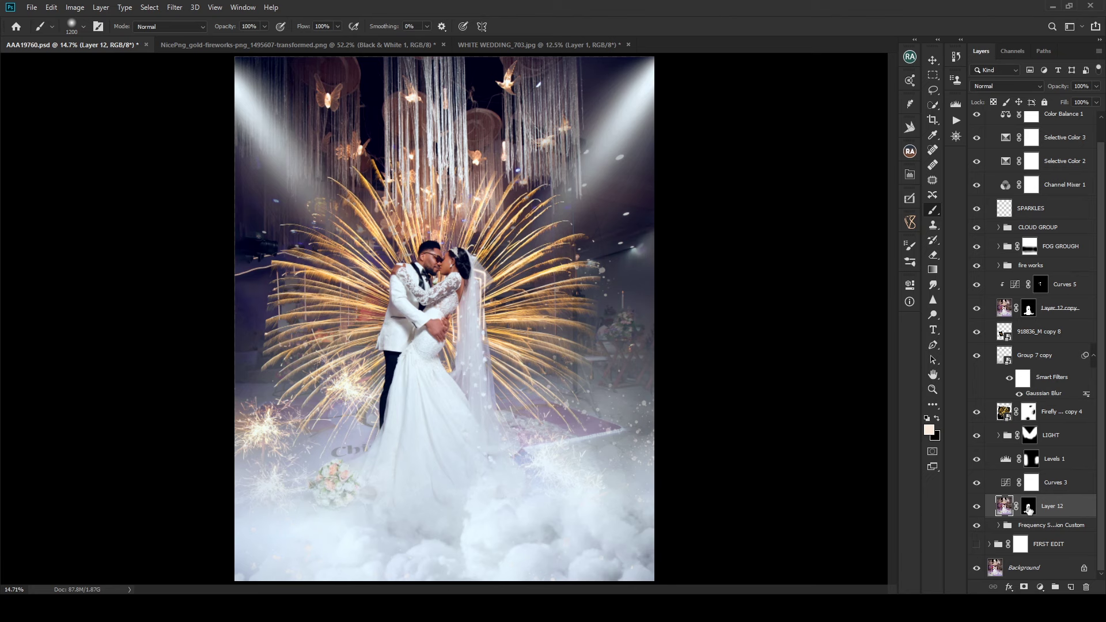
pyautogui.click(1029, 510)
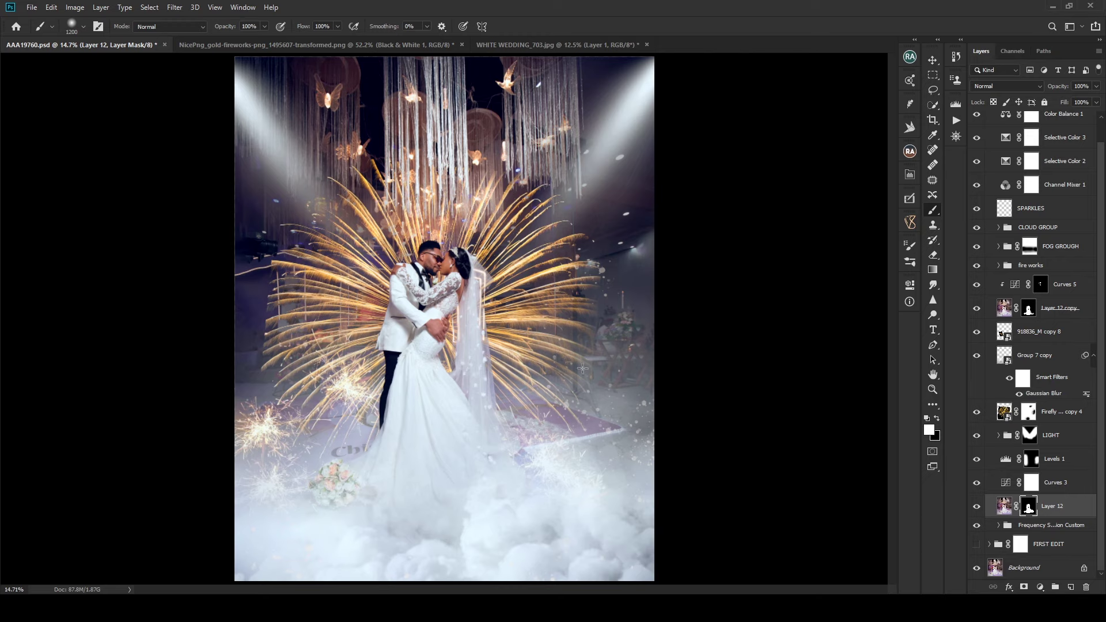
pyautogui.scroll(5, 522, 330)
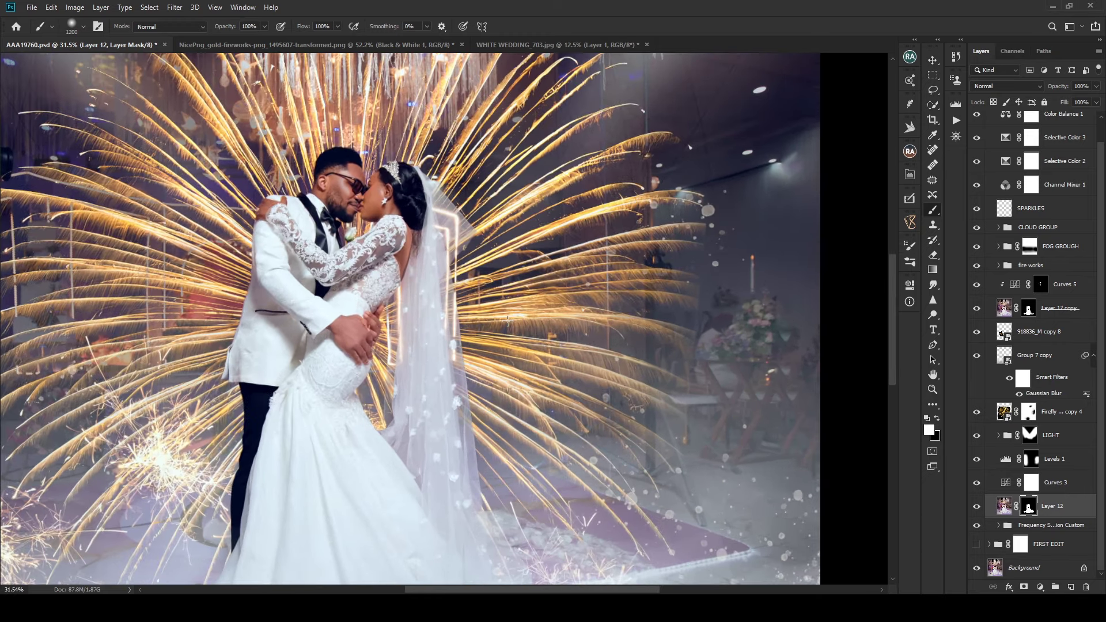
pyautogui.scroll(-5, 507, 321)
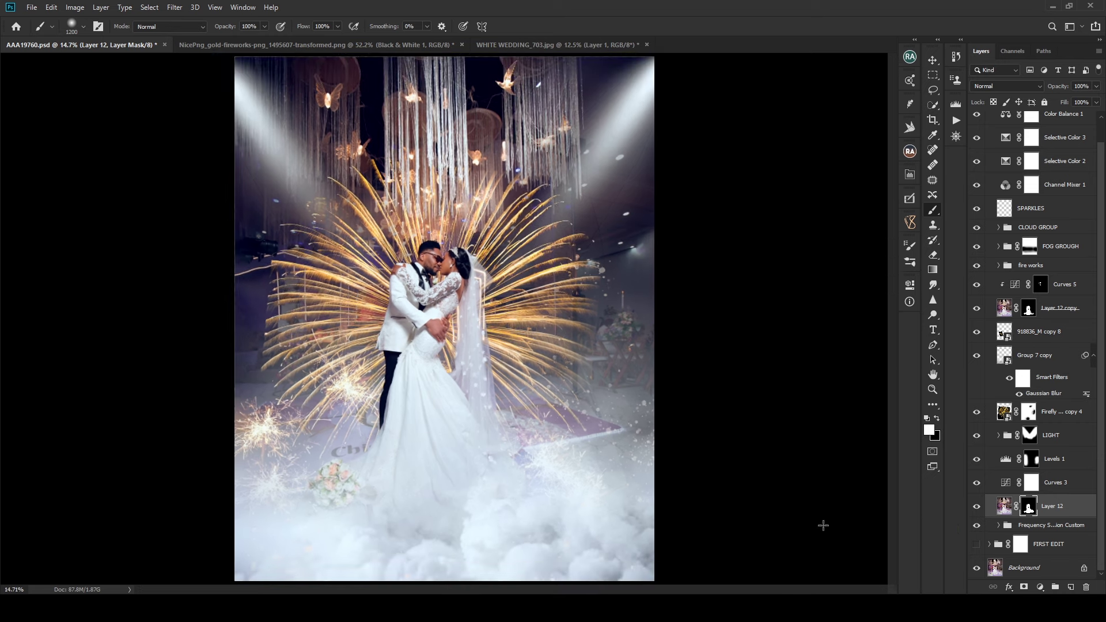
# Step: Compare the image with and without the Curves 3 and Levels 1 adjustments by toggling their visibility
pyautogui.click(976, 483)
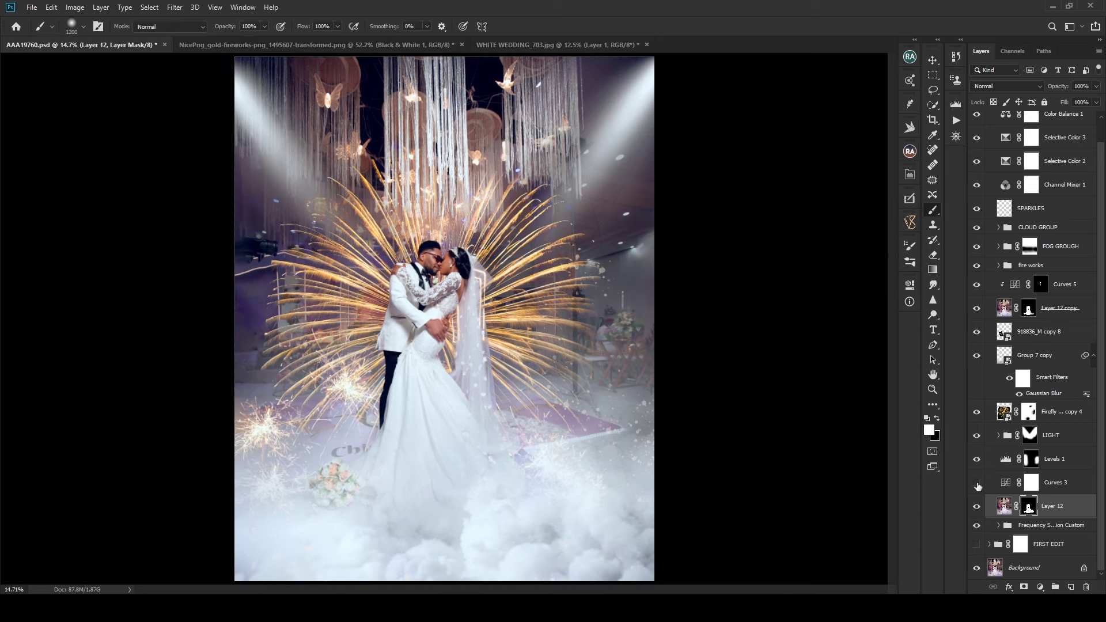
pyautogui.click(978, 485)
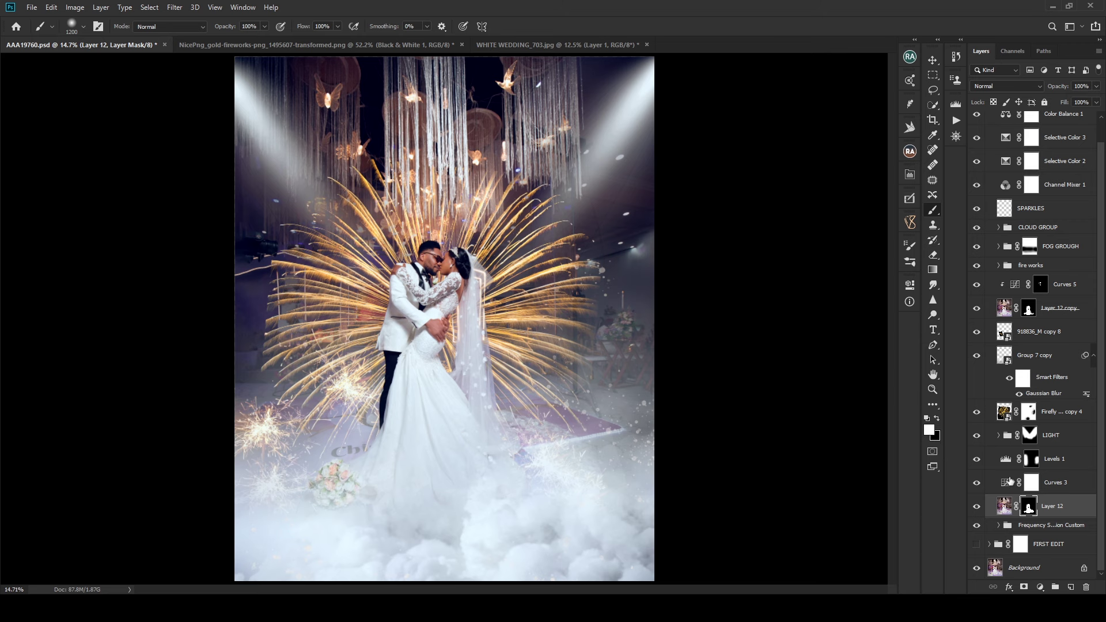
pyautogui.click(977, 460)
pyautogui.click(976, 460)
pyautogui.click(976, 459)
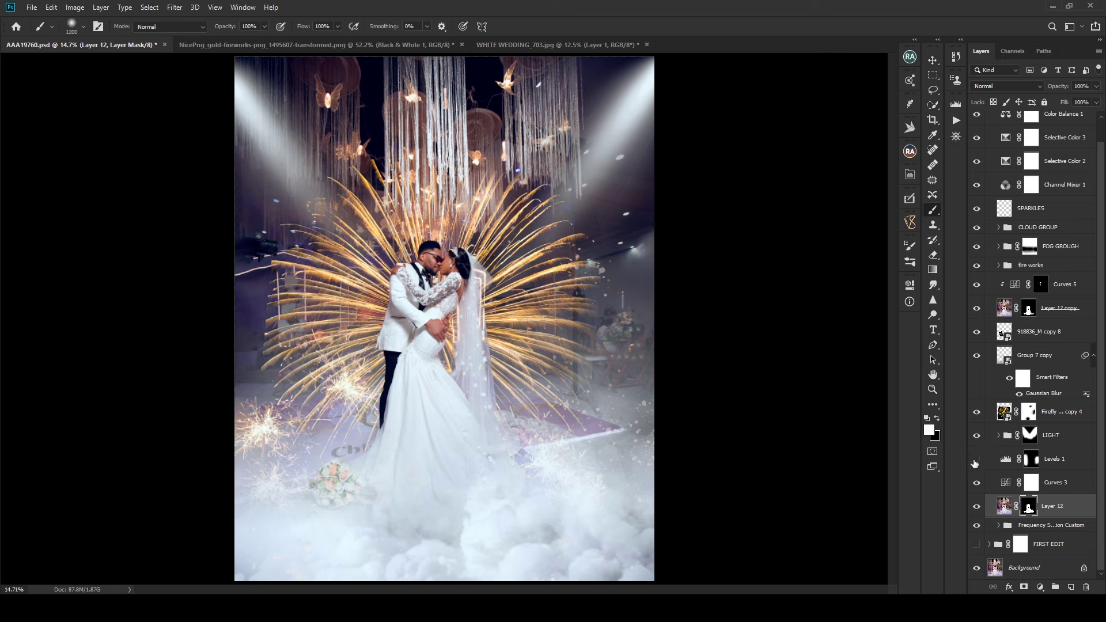
pyautogui.click(976, 459)
pyautogui.click(976, 459)
pyautogui.click(977, 460)
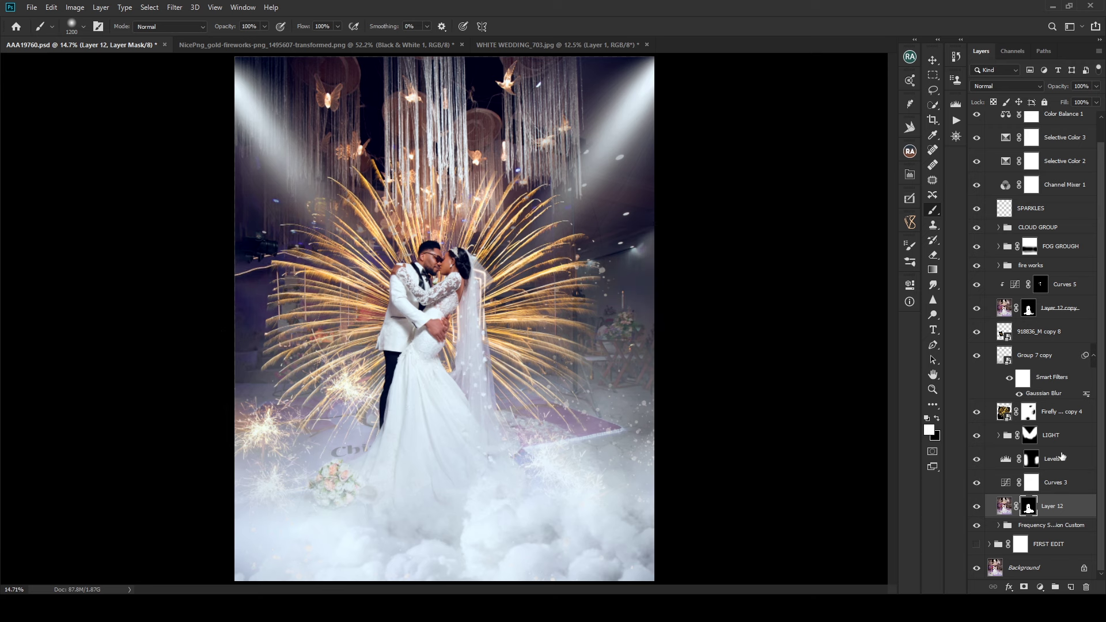
# Step: Compare the image with and without the spotlights by toggling the LIGHT group's visibility
pyautogui.click(983, 438)
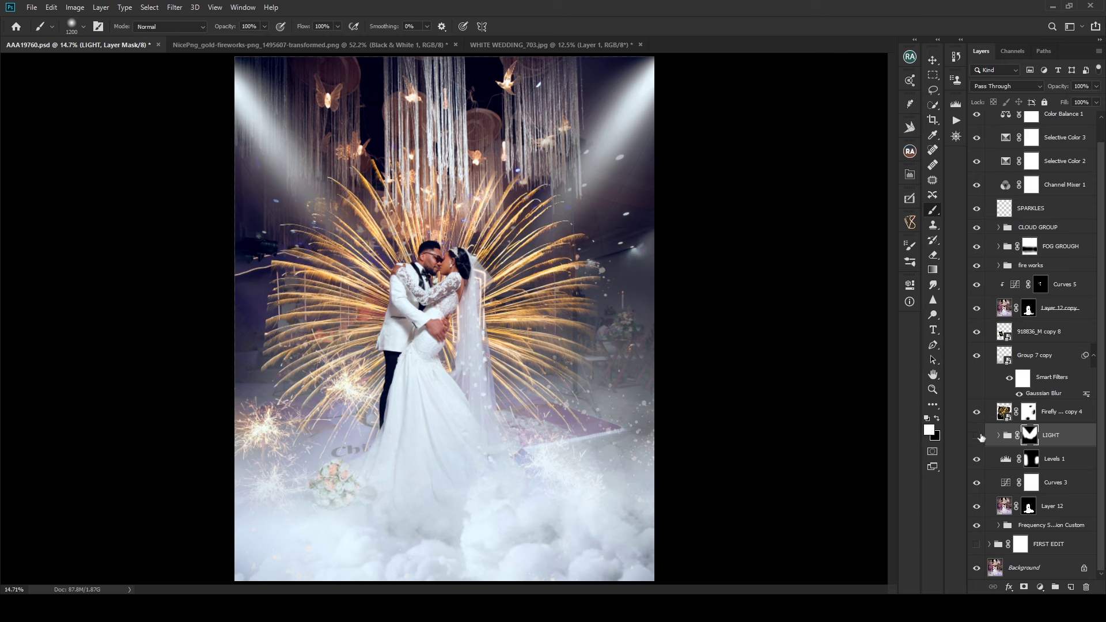
pyautogui.click(978, 436)
pyautogui.click(978, 436)
pyautogui.click(978, 436)
pyautogui.click(978, 436)
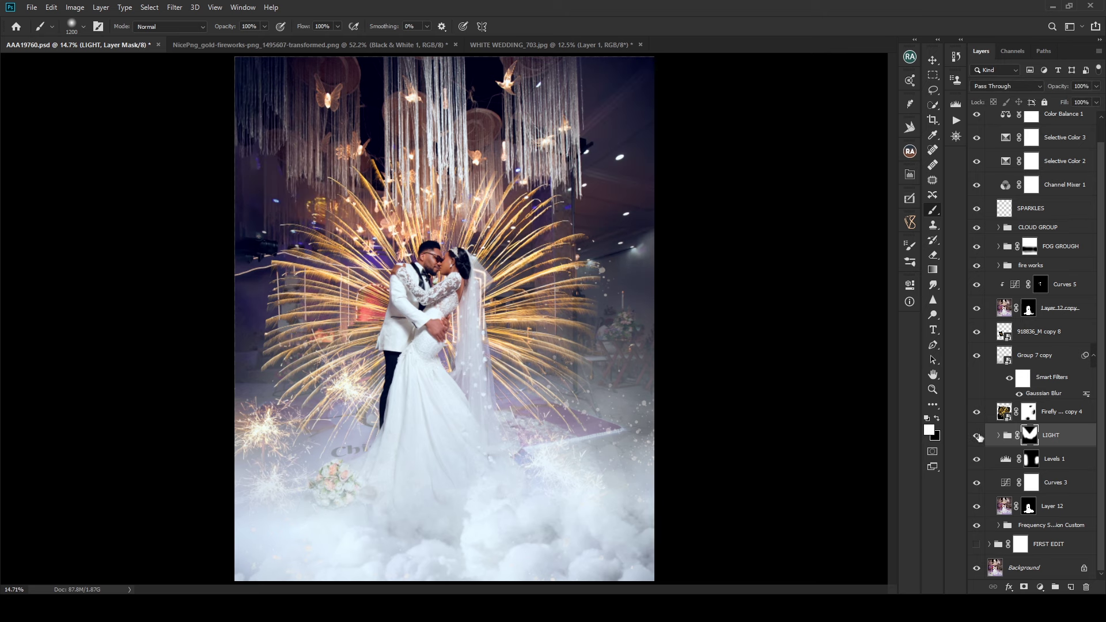
pyautogui.click(978, 437)
pyautogui.click(978, 436)
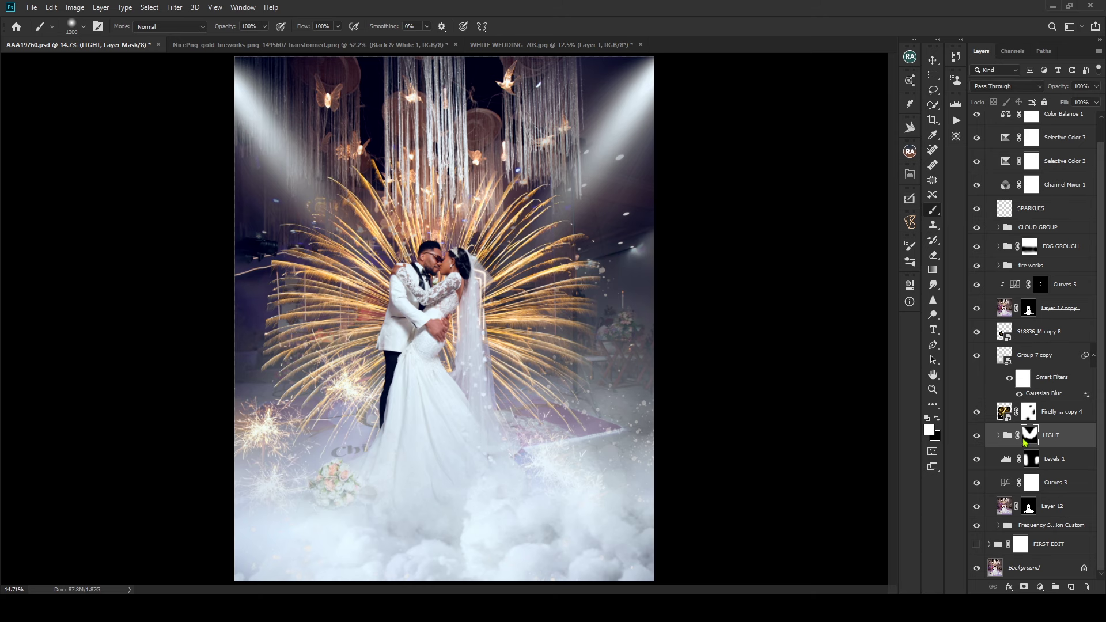
# Step: Paint black on the LIGHT group's mask around the couple to reveal the background lights, comparing with the group hidden
pyautogui.click(938, 419)
pyautogui.click(978, 437)
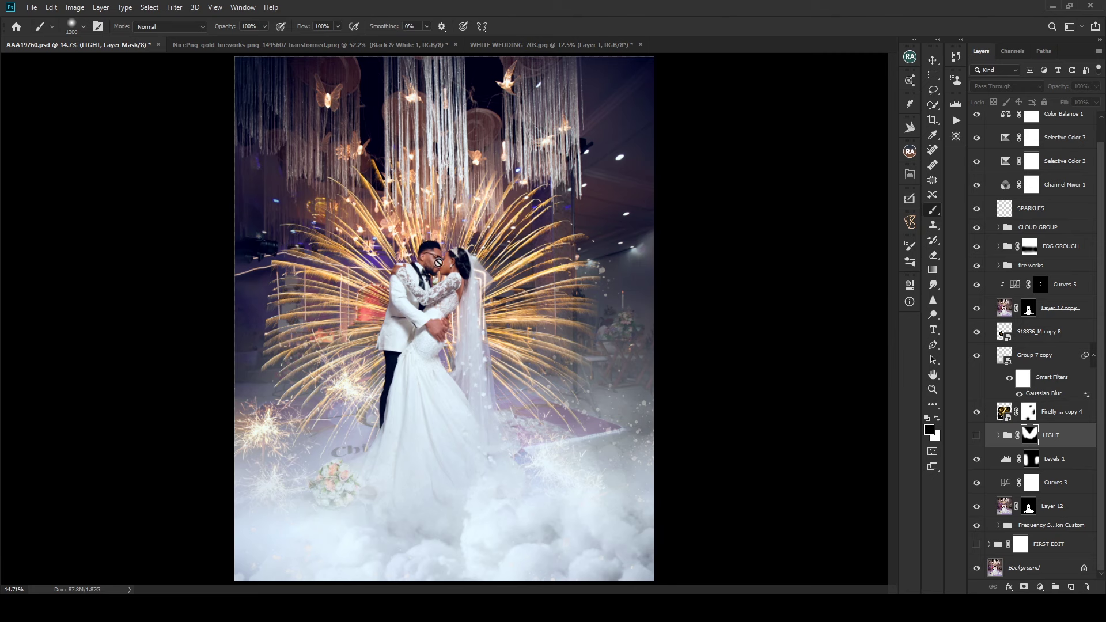
pyautogui.click(977, 436)
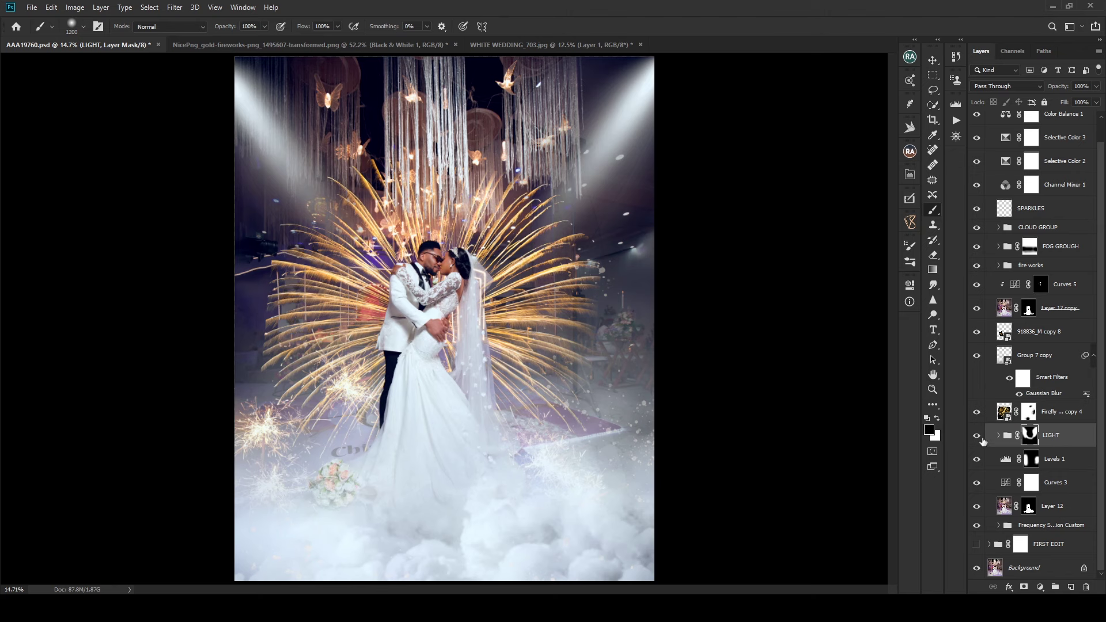
# Step: Select the Firefly copy 4 fireworks layer and toggle its visibility to compare the image with and without it
pyautogui.click(1057, 418)
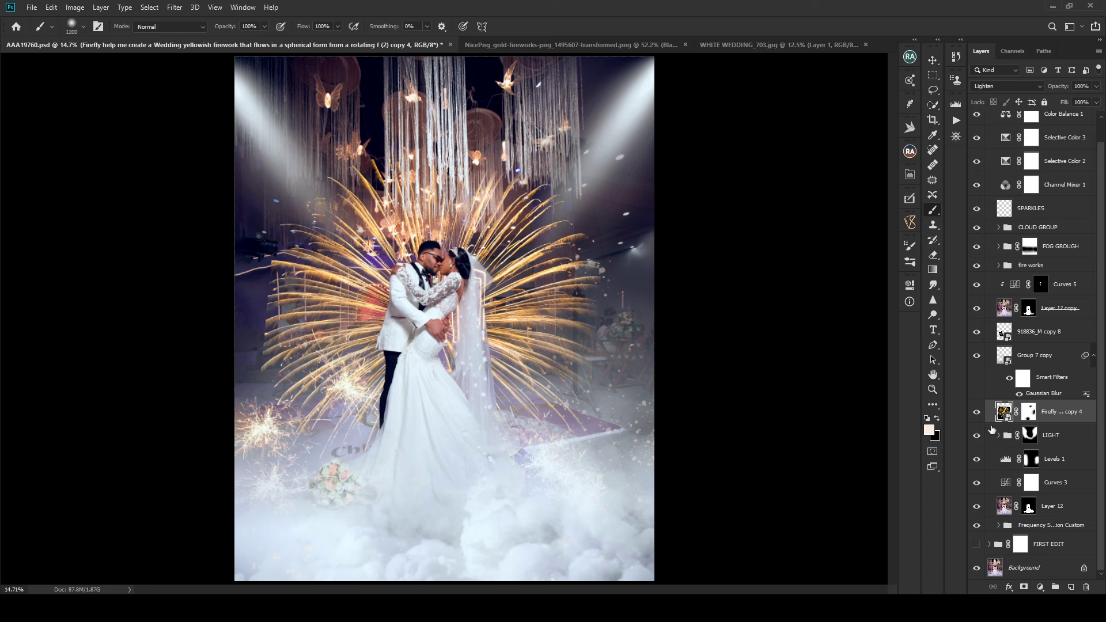
pyautogui.click(979, 413)
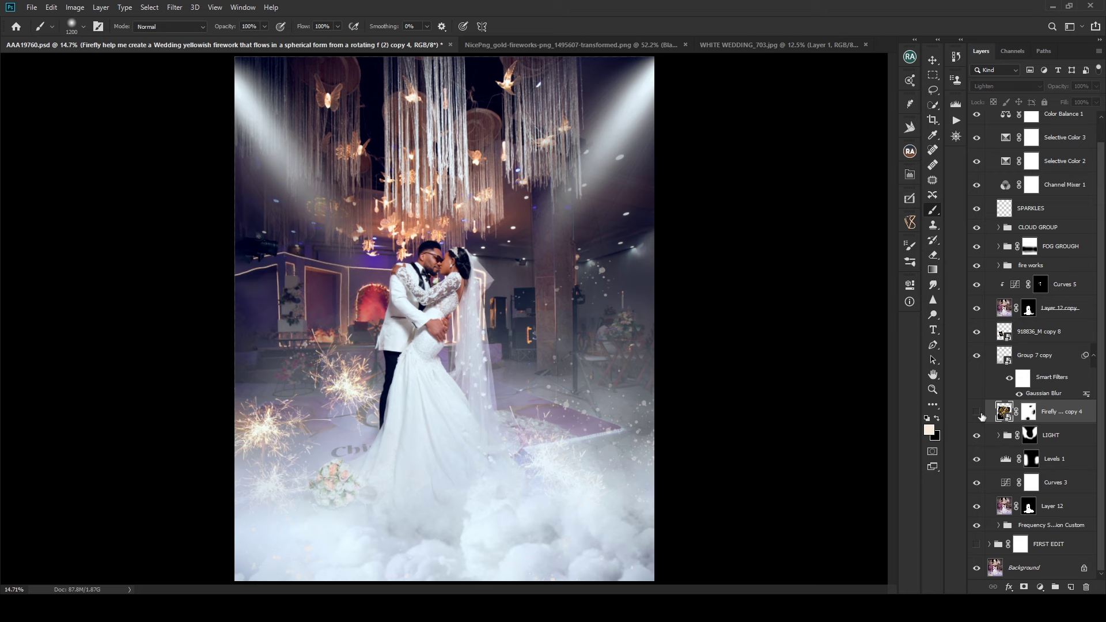
pyautogui.click(980, 413)
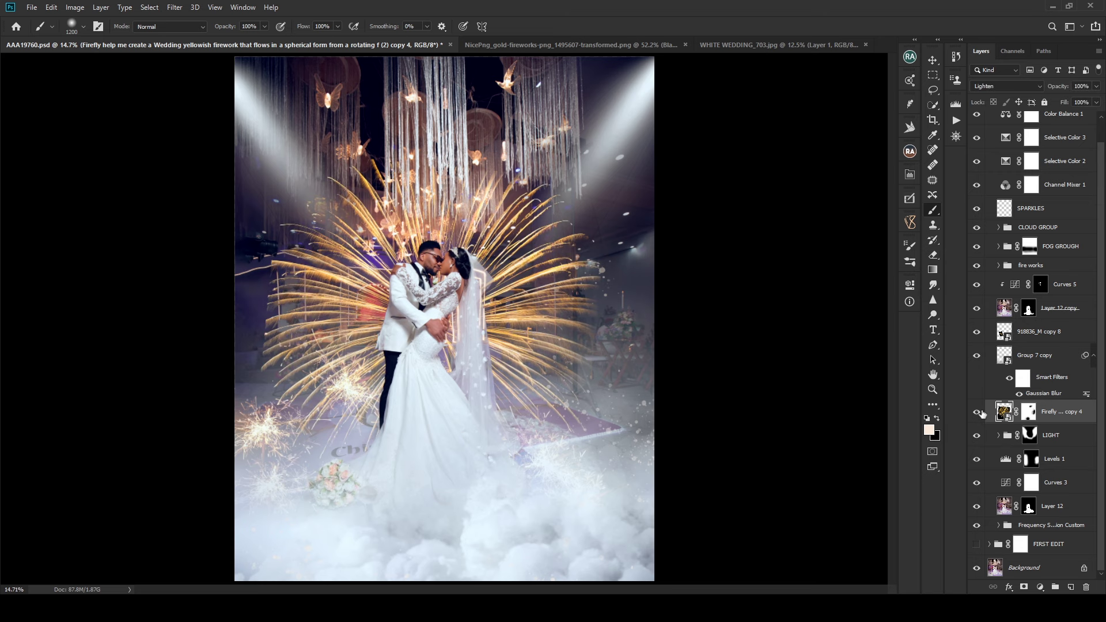
pyautogui.click(979, 413)
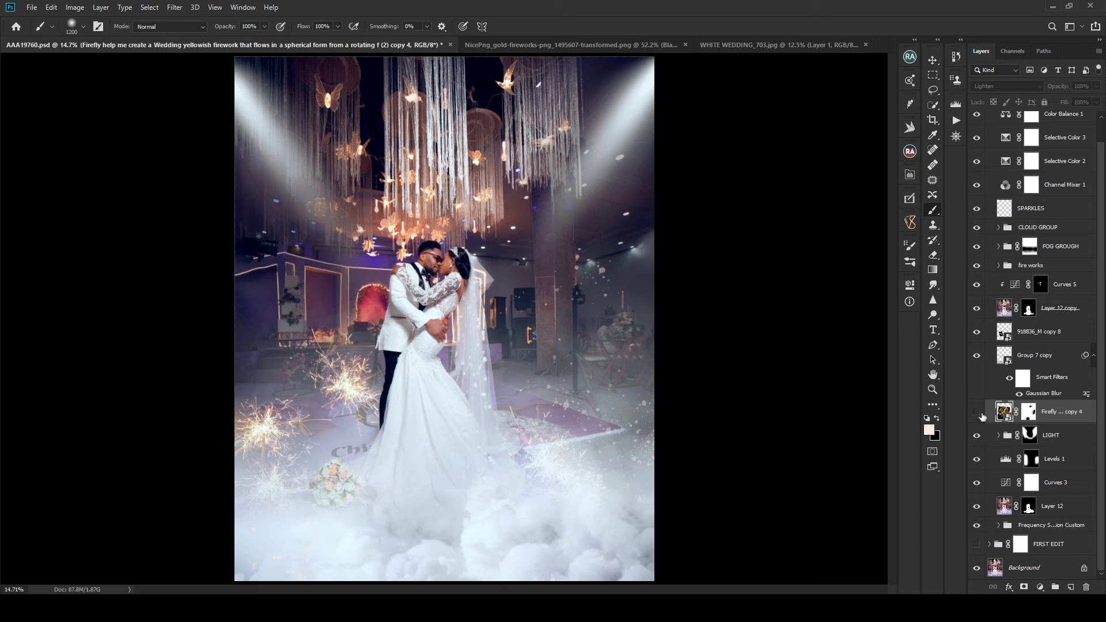
pyautogui.click(979, 413)
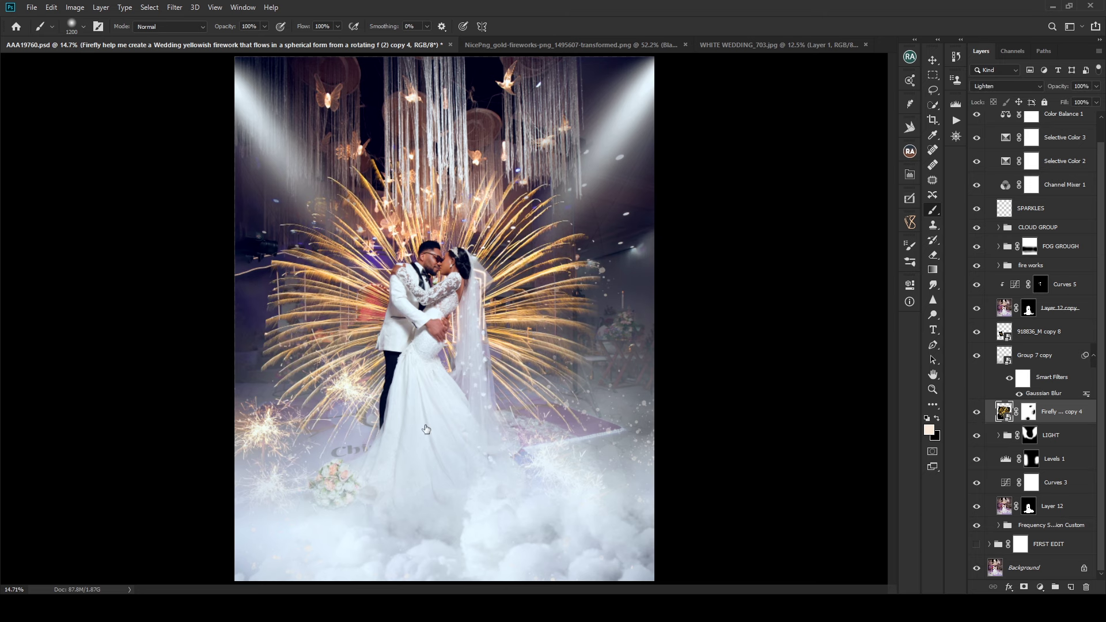
# Step: Select Group 7 copy and toggle its visibility to check the blurred fog effect
pyautogui.click(1031, 357)
pyautogui.click(977, 356)
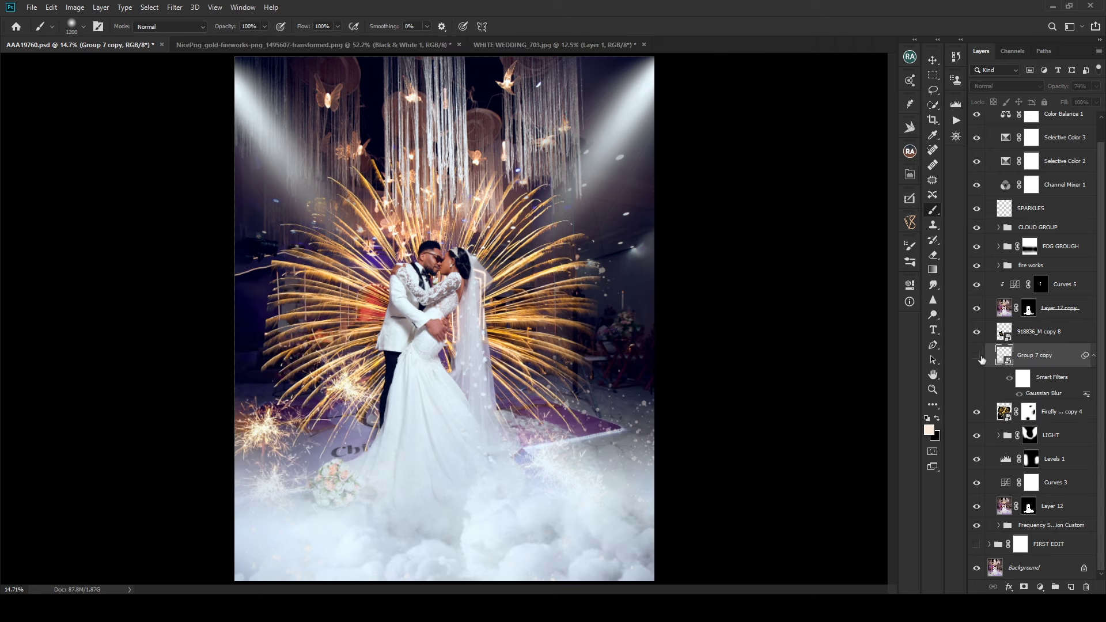
pyautogui.click(978, 356)
pyautogui.click(978, 356)
pyautogui.click(977, 356)
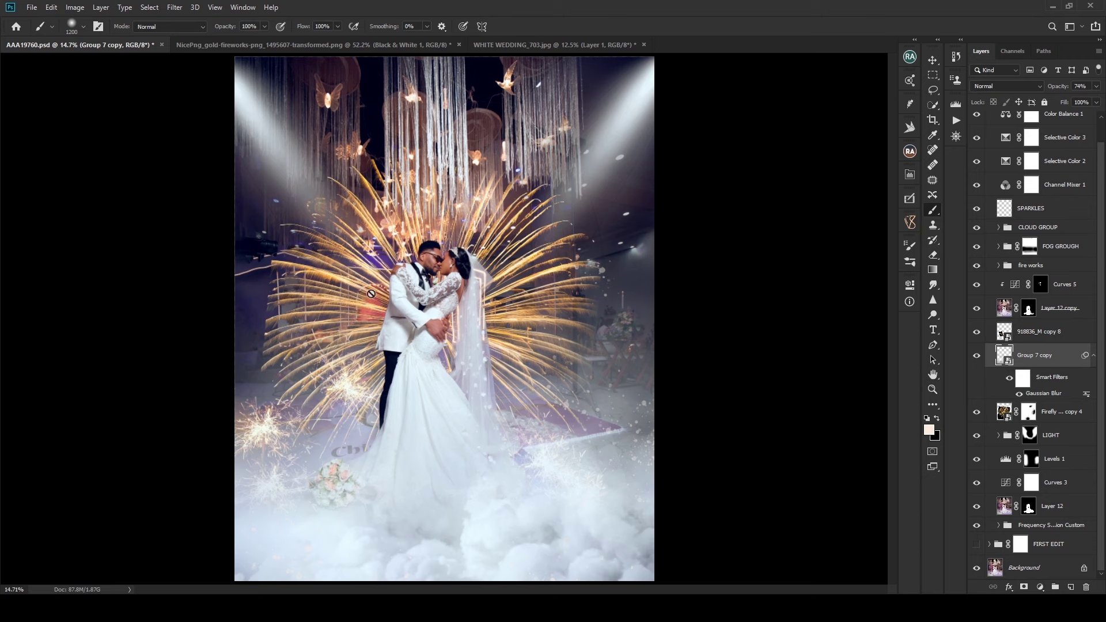
# Step: Rename the Group 7 copy layer as FOG BURRED
pyautogui.doubleClick(1039, 356)
pyautogui.write('FOG BURRED')
pyautogui.press('Return')
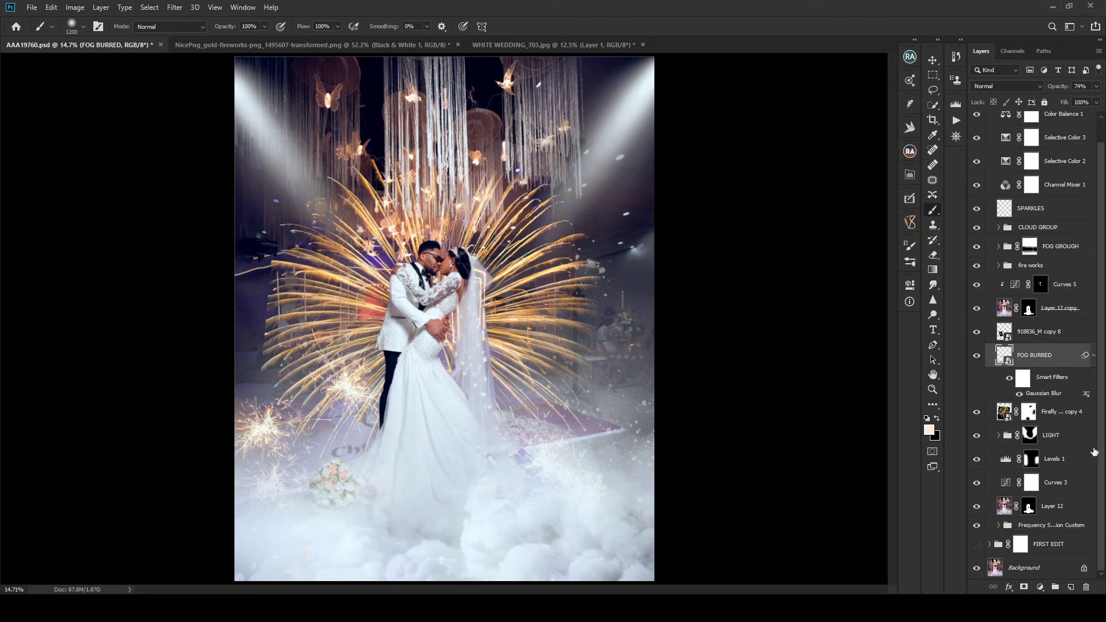
# Step: Toggle the visibility of 918836_M copy 8 to check its sparkler effect, and select that layer
pyautogui.click(977, 332)
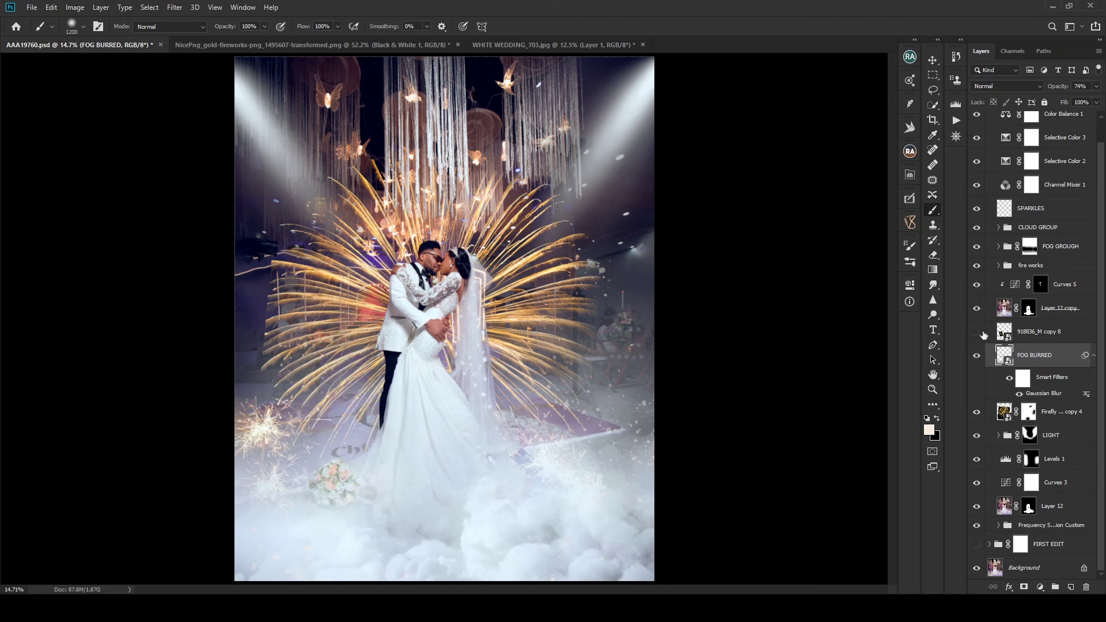
pyautogui.click(977, 332)
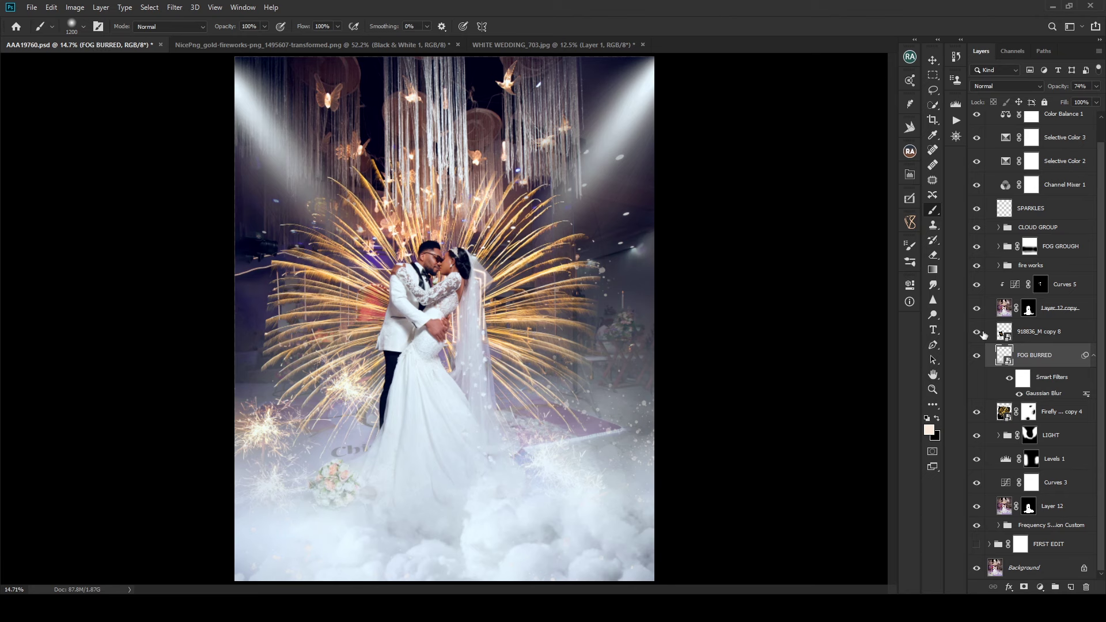
pyautogui.click(1045, 337)
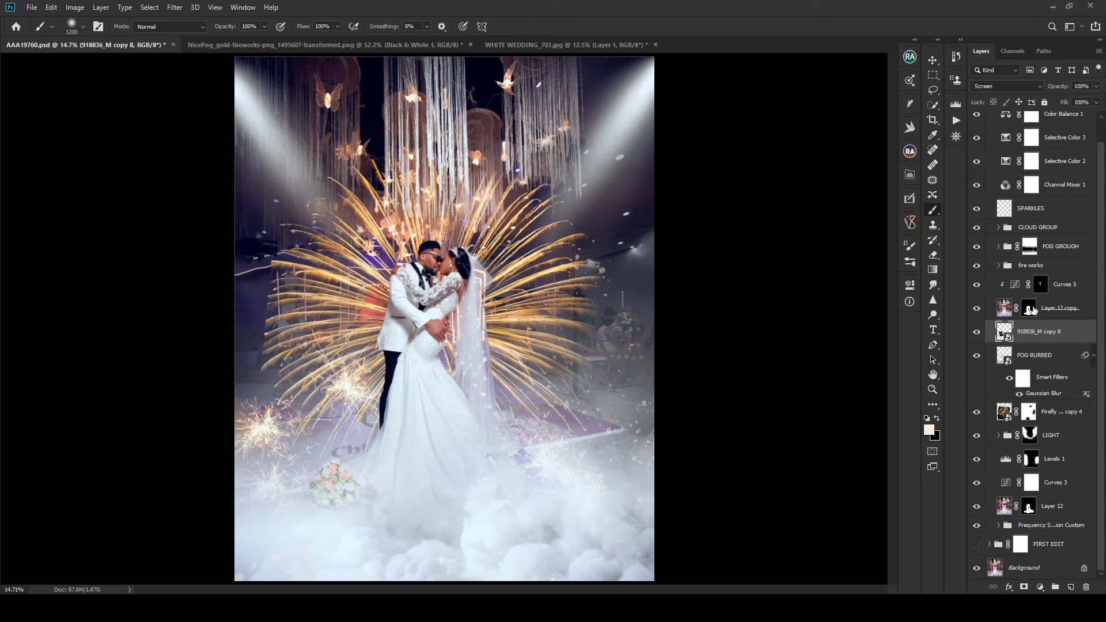
# Step: Toggle the visibility of Layer 12 copy and Layer 12 to compare how each affects the couple
pyautogui.click(1031, 310)
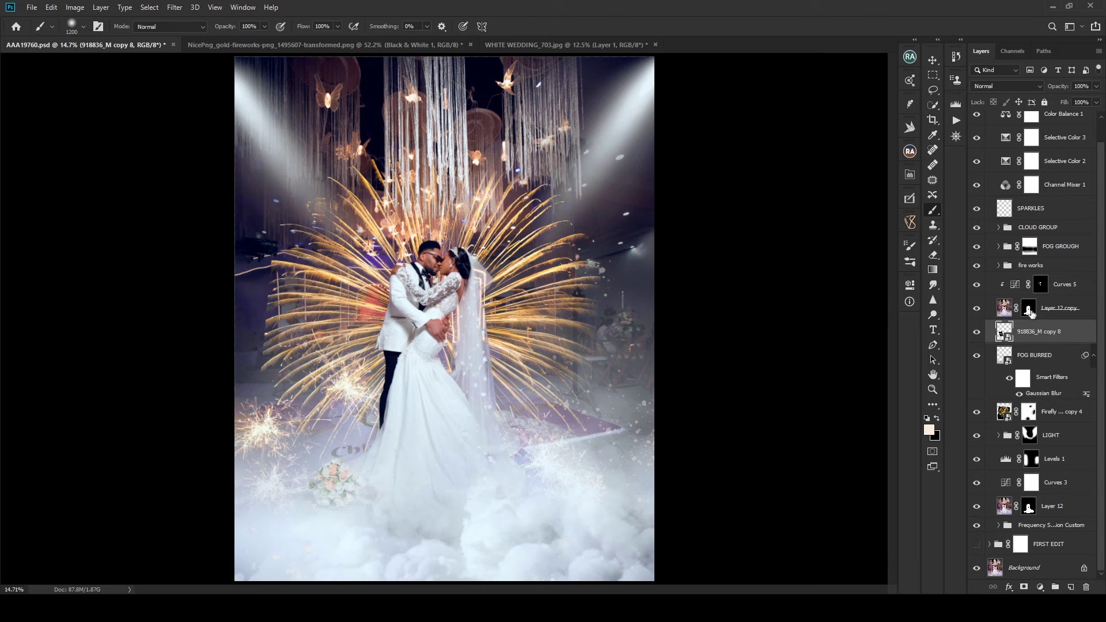
pyautogui.click(979, 310)
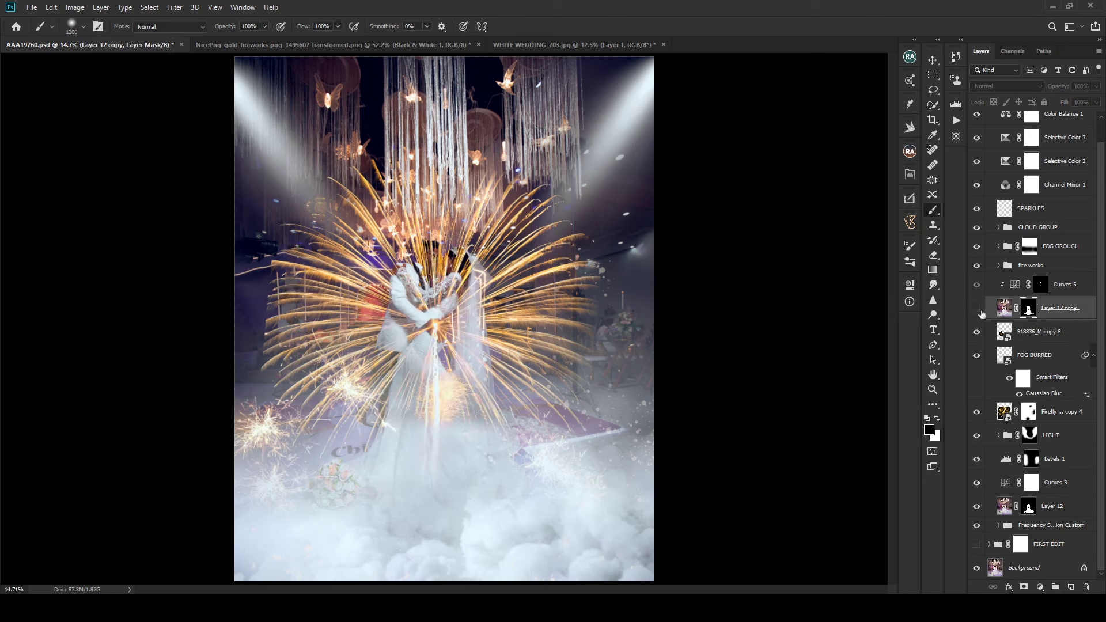
pyautogui.click(980, 310)
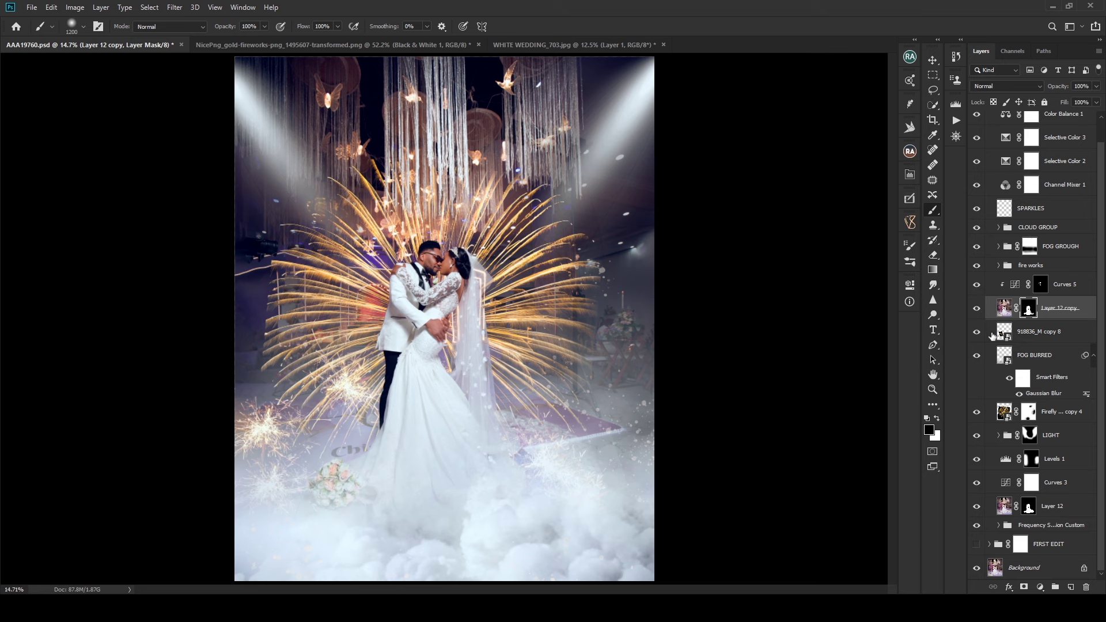
pyautogui.click(976, 509)
pyautogui.click(976, 509)
pyautogui.click(1059, 504)
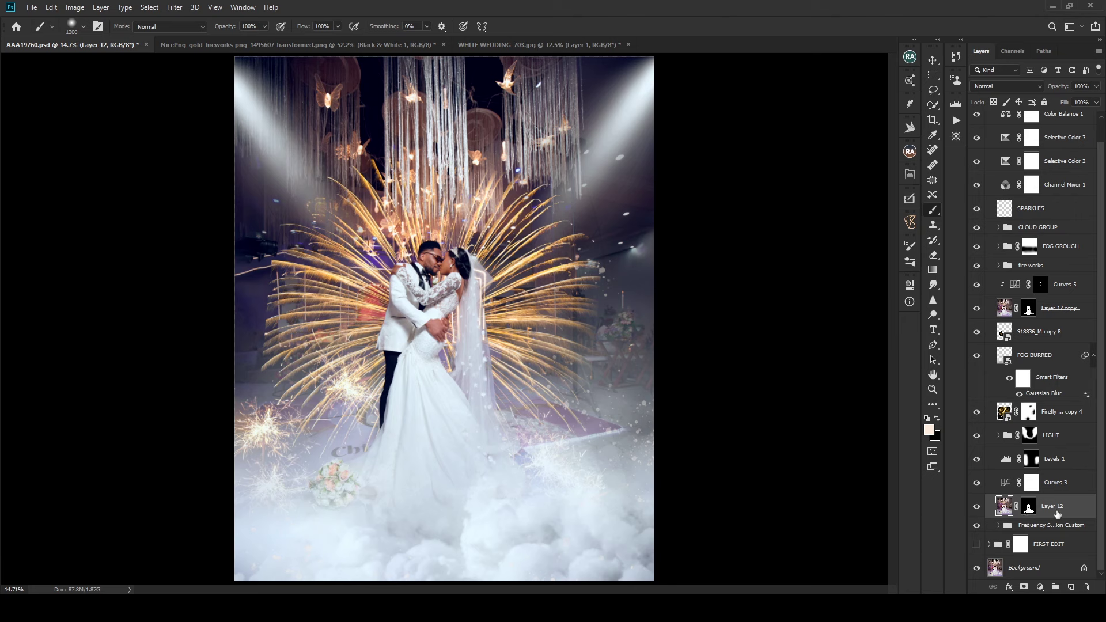
pyautogui.moveTo(1050, 514); pyautogui.dragTo(1091, 557)
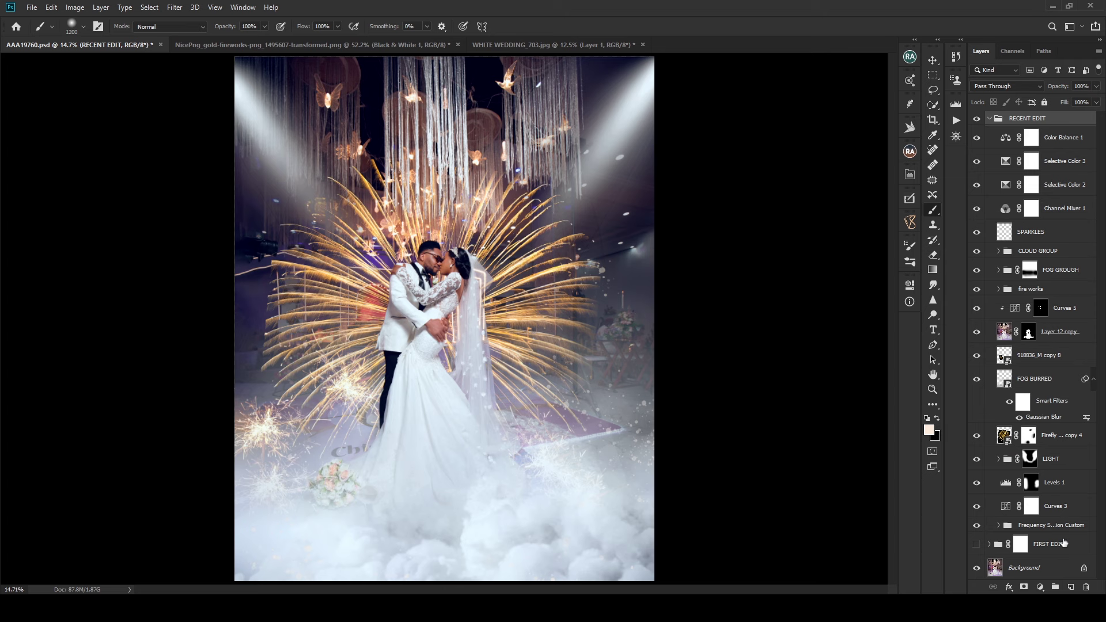
pyautogui.click(1053, 340)
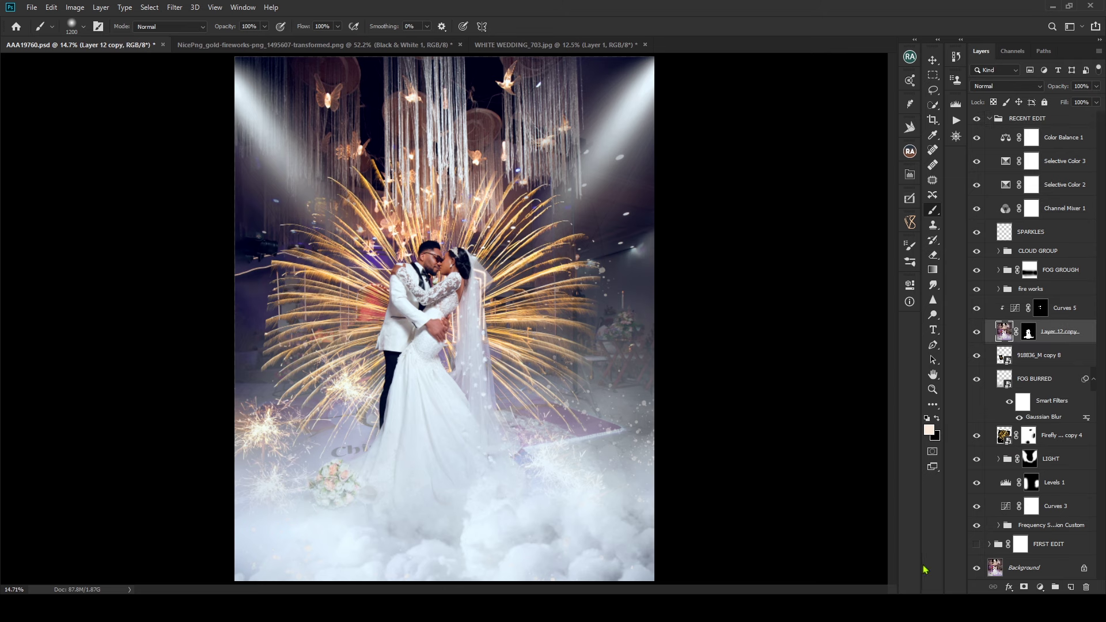
pyautogui.hotkey('ctrl', 'z')
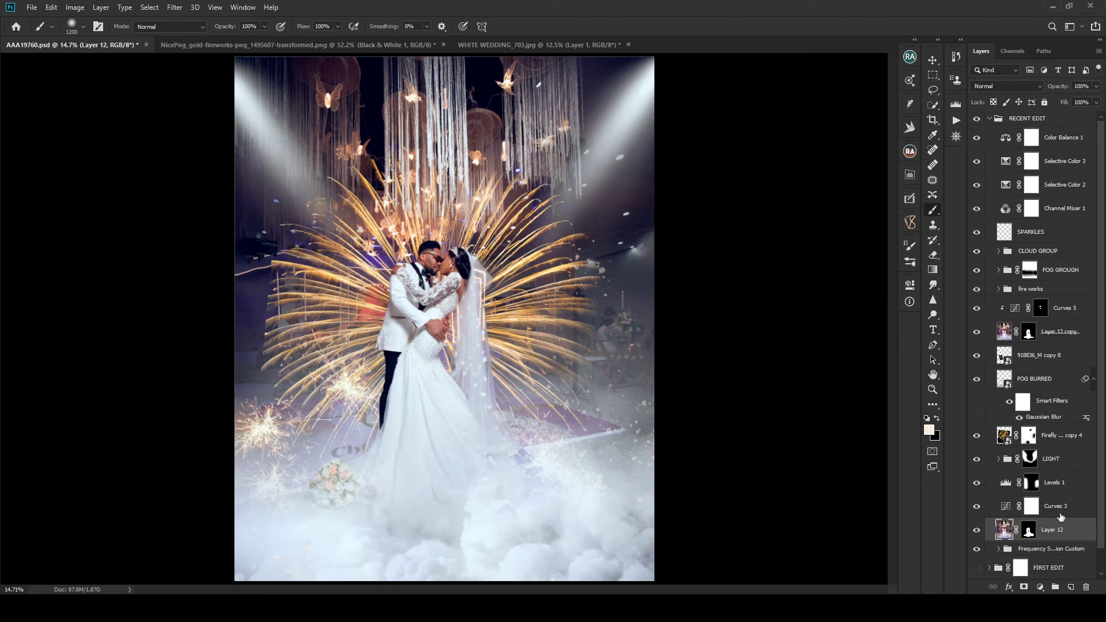
# Step: Select Layer 12 copy in the RECENT EDIT group
pyautogui.click(1053, 333)
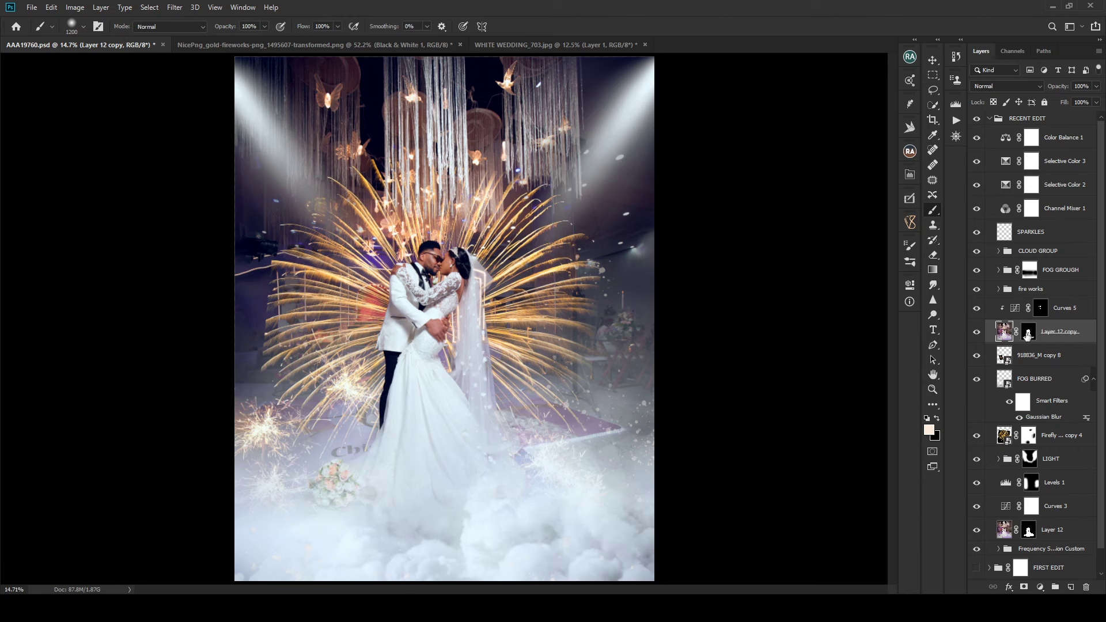
# Step: Delete the original Layer 12 from the RECENT EDIT group and select the layer mask of Layer 12 copy
pyautogui.click(1067, 529)
pyautogui.click(1086, 587)
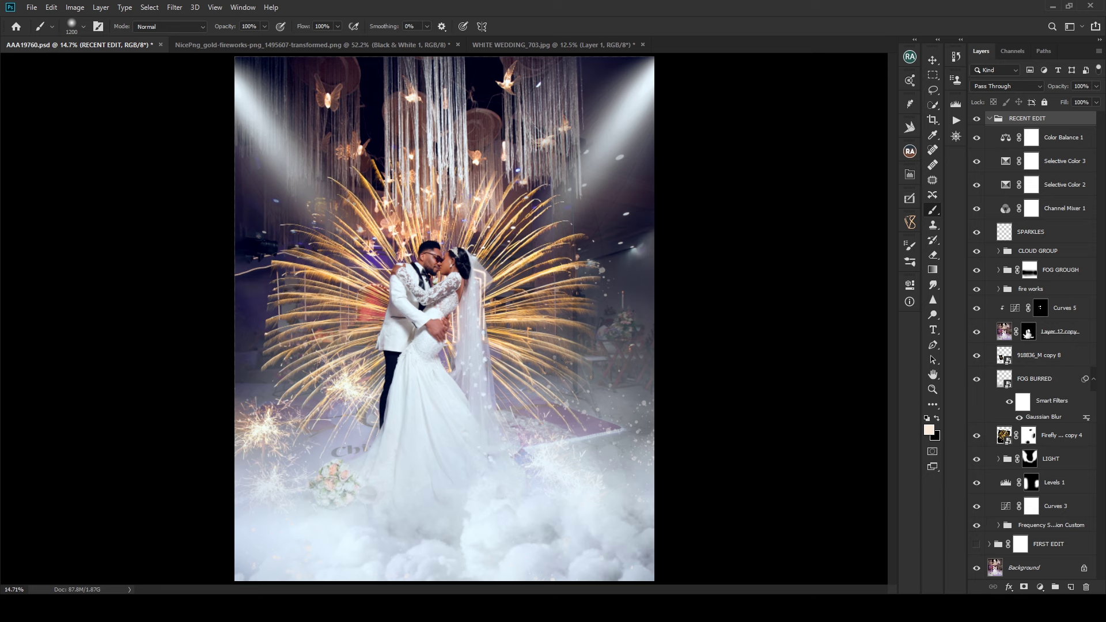
pyautogui.click(1027, 335)
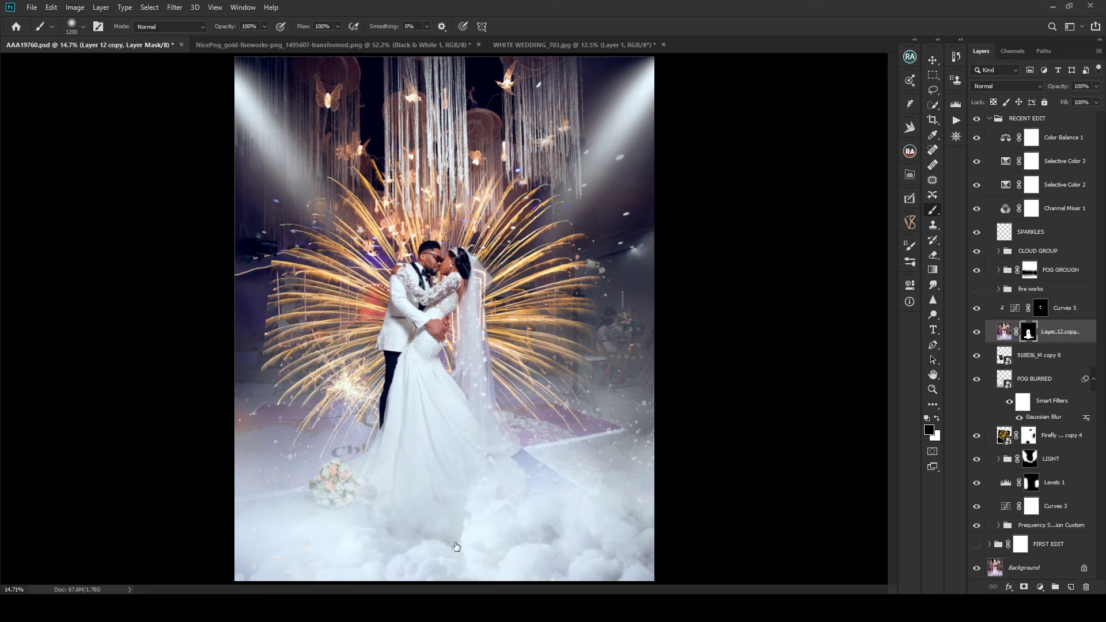
# Step: Toggle the visibility of the fire works, CLOUD GROUP and FOG GROUGH groups to check what each adds to the composite
pyautogui.click(978, 289)
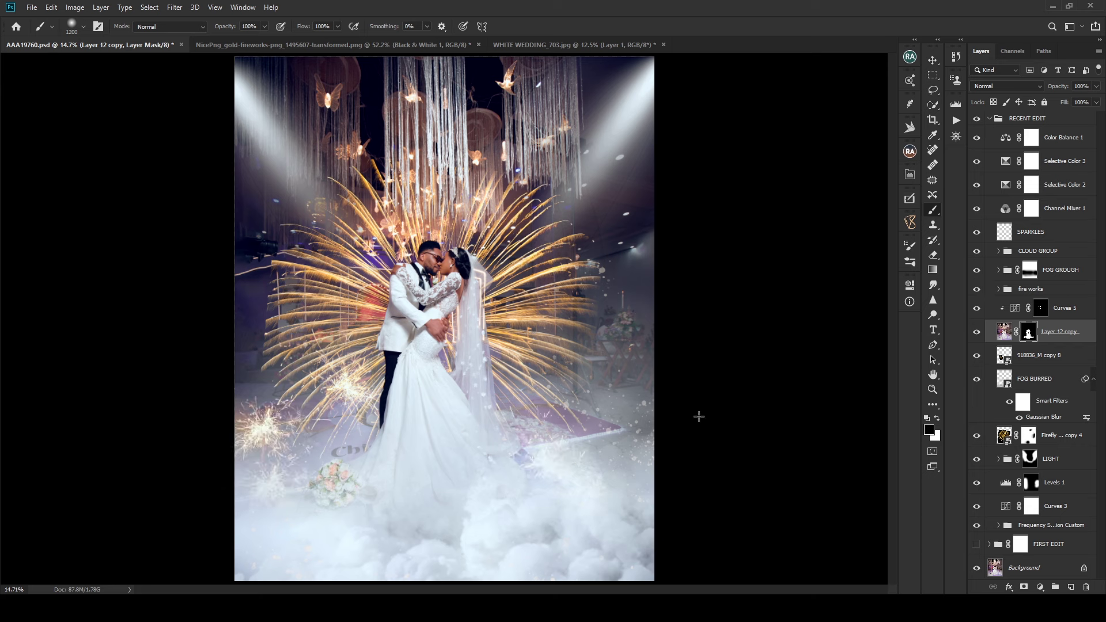
pyautogui.click(978, 253)
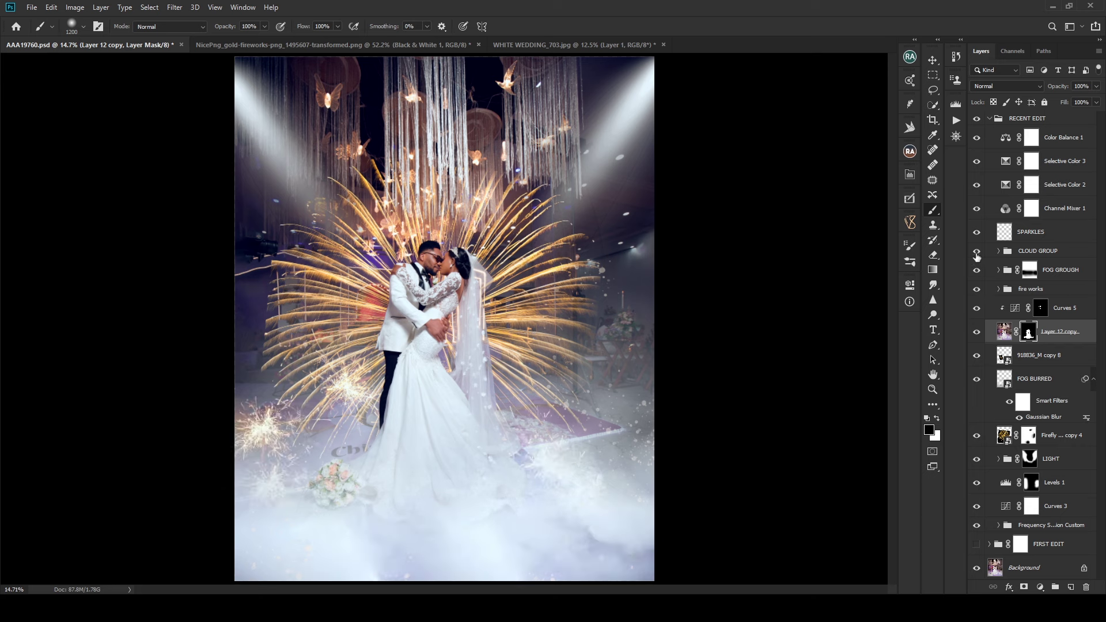
pyautogui.click(977, 254)
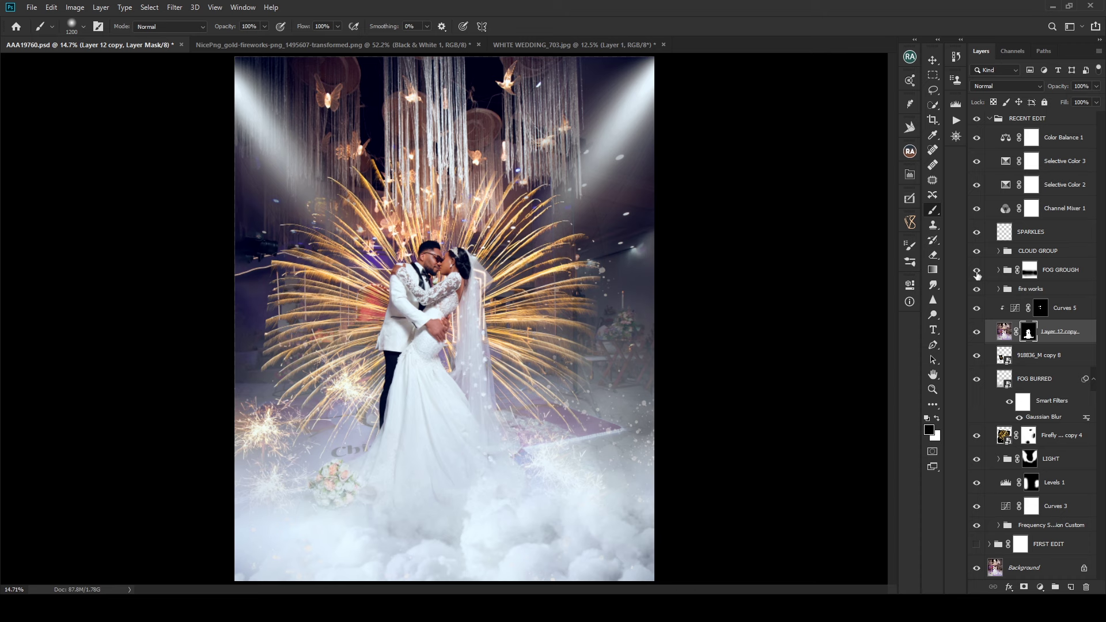
pyautogui.click(978, 270)
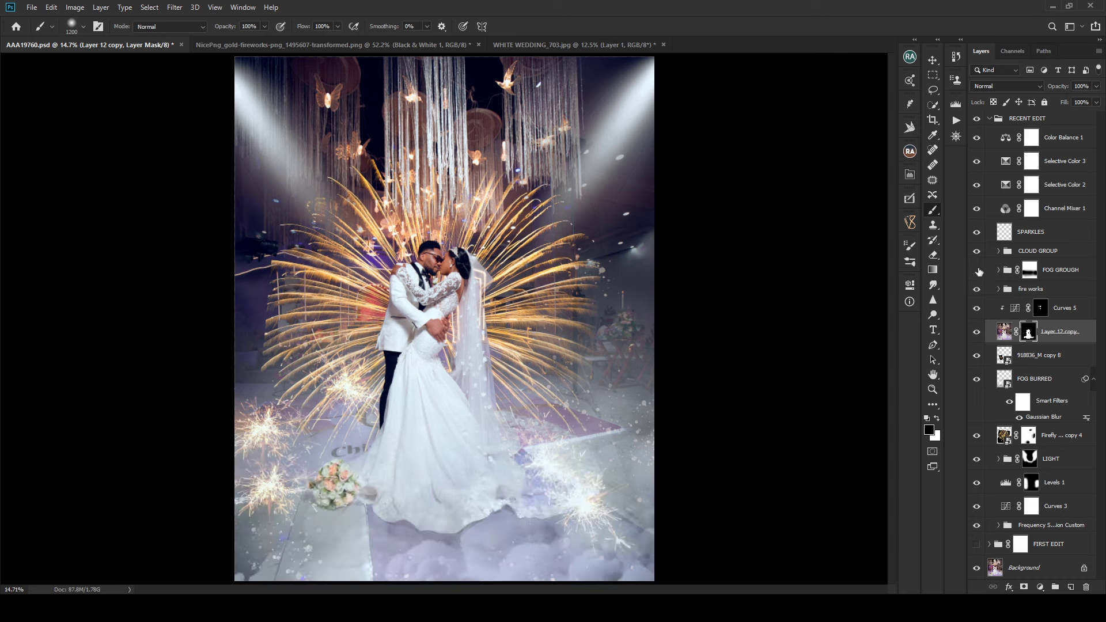
pyautogui.click(978, 270)
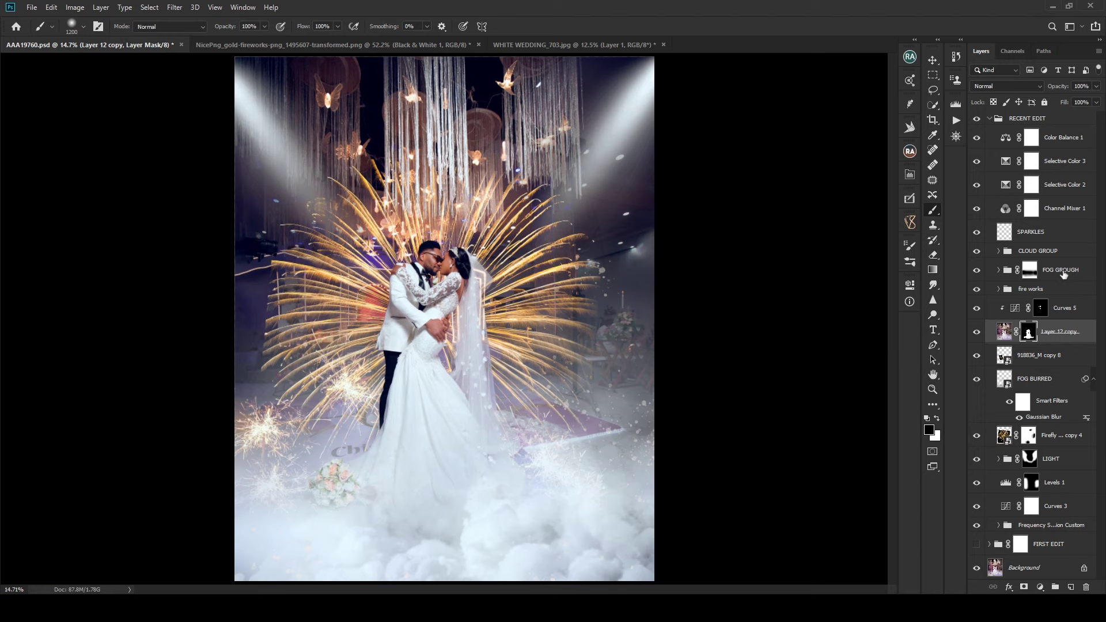
# Step: Toggle the Channel Mixer 1, Selective Color 2, Selective Color 3 and Color Balance 1 adjustments one by one to compare their colour effects
pyautogui.scroll(1, 1063, 276)
pyautogui.scroll(-1, 1069, 274)
pyautogui.scroll(1, 1043, 262)
pyautogui.scroll(-1, 1029, 256)
pyautogui.scroll(2, 1040, 228)
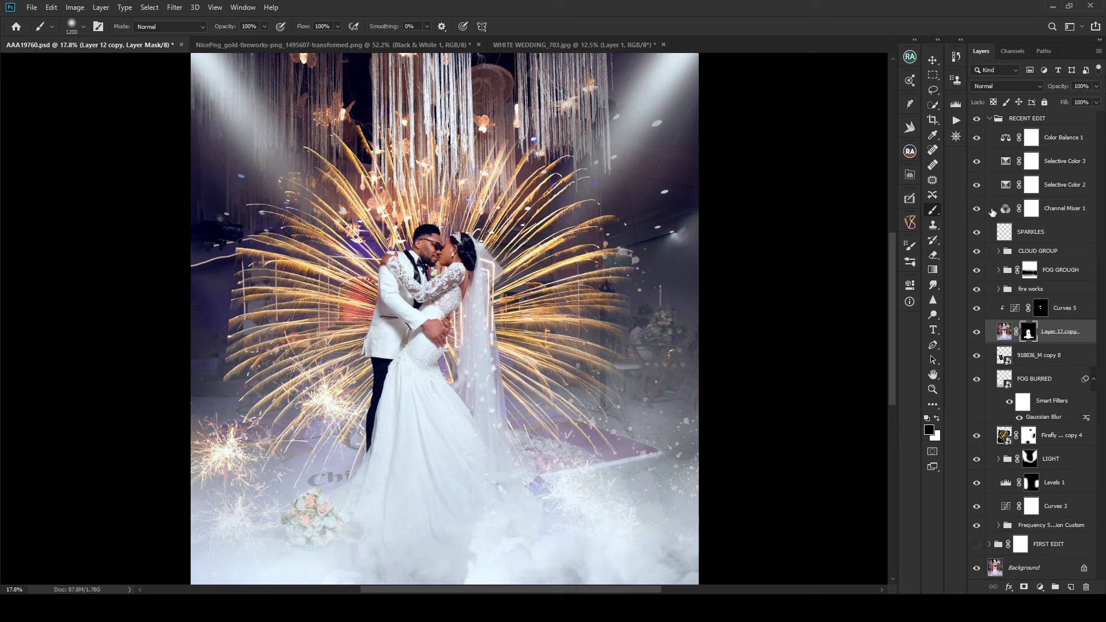
pyautogui.scroll(-1, 715, 282)
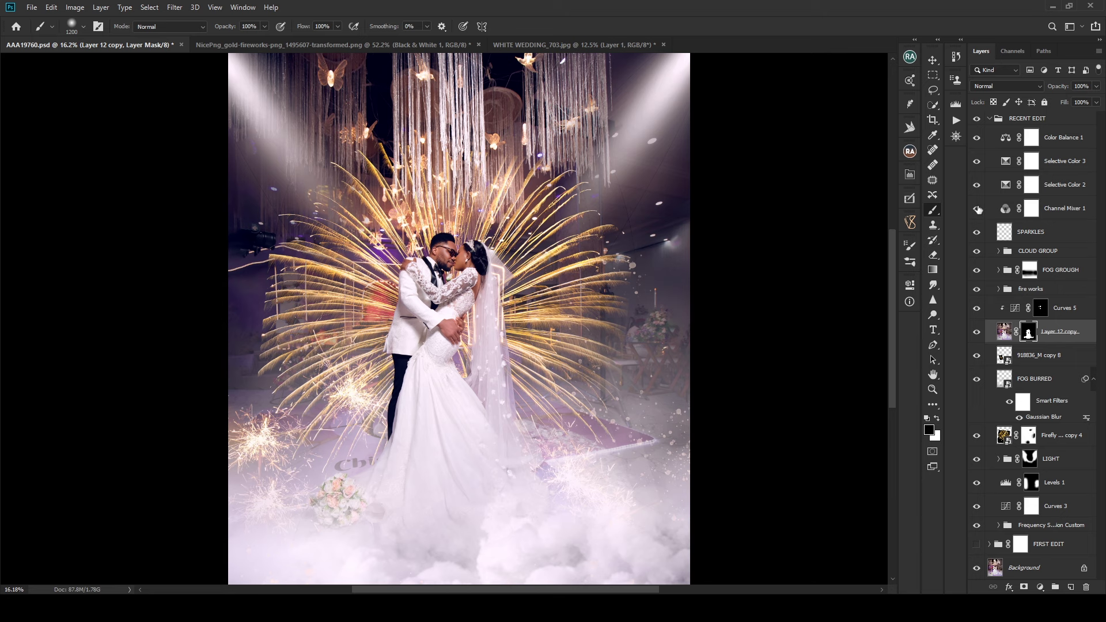
pyautogui.click(978, 185)
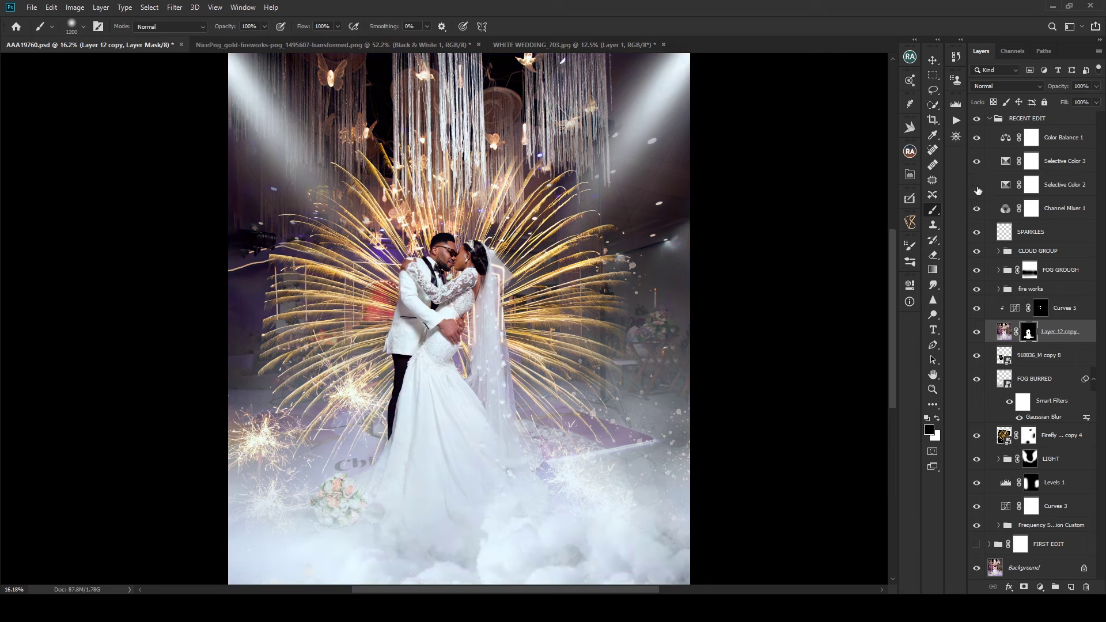
pyautogui.click(978, 185)
pyautogui.click(978, 163)
pyautogui.click(979, 163)
pyautogui.click(980, 138)
pyautogui.click(980, 139)
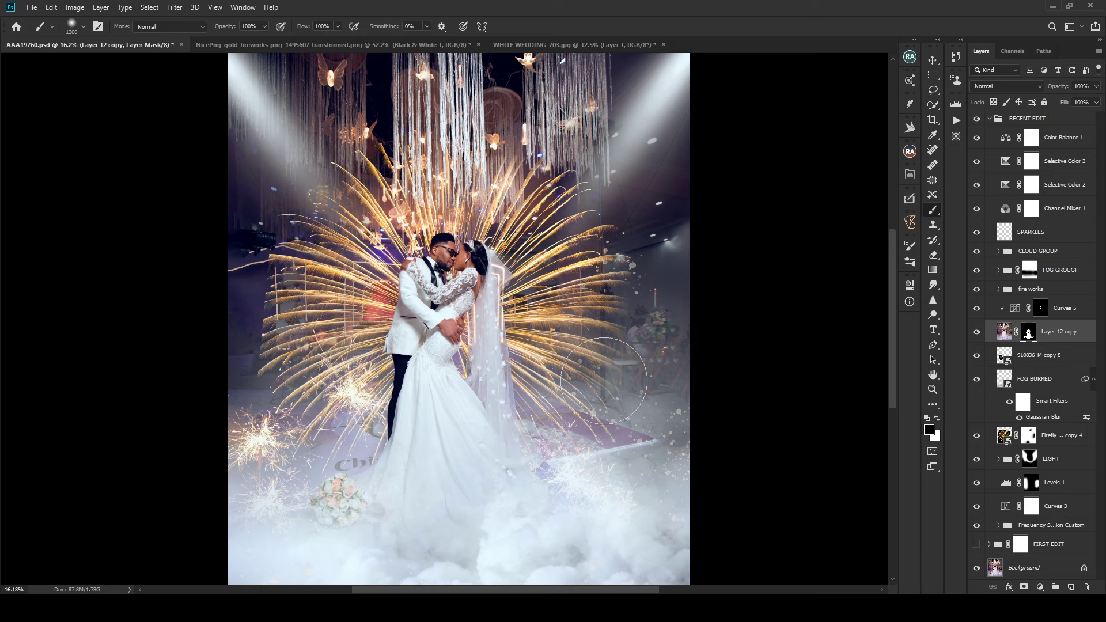
pyautogui.scroll(-1, 593, 383)
pyautogui.scroll(1, 593, 382)
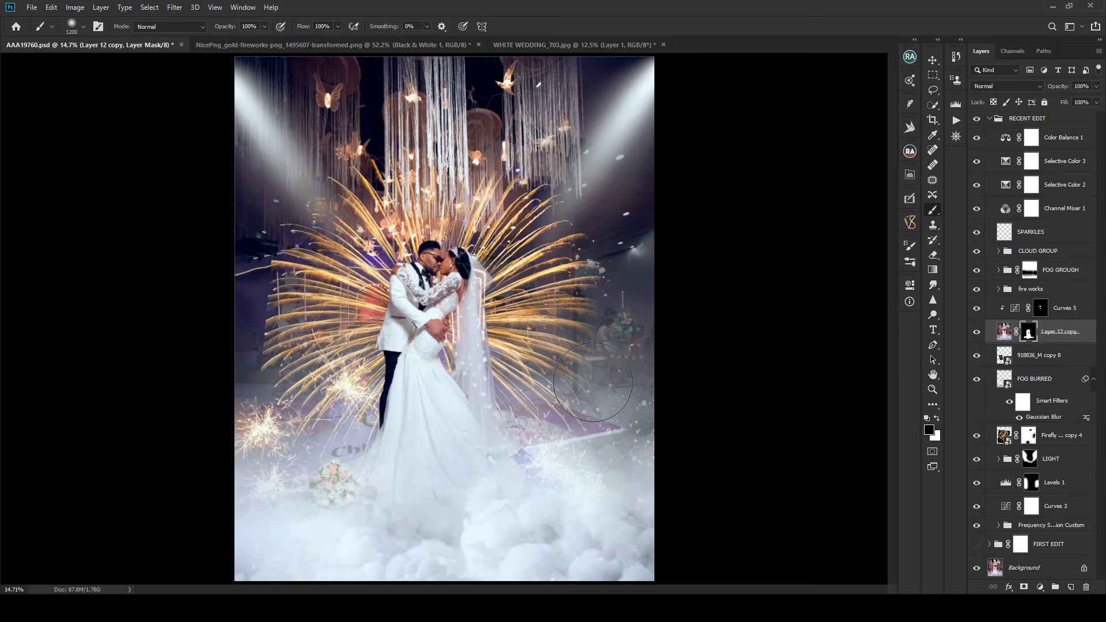